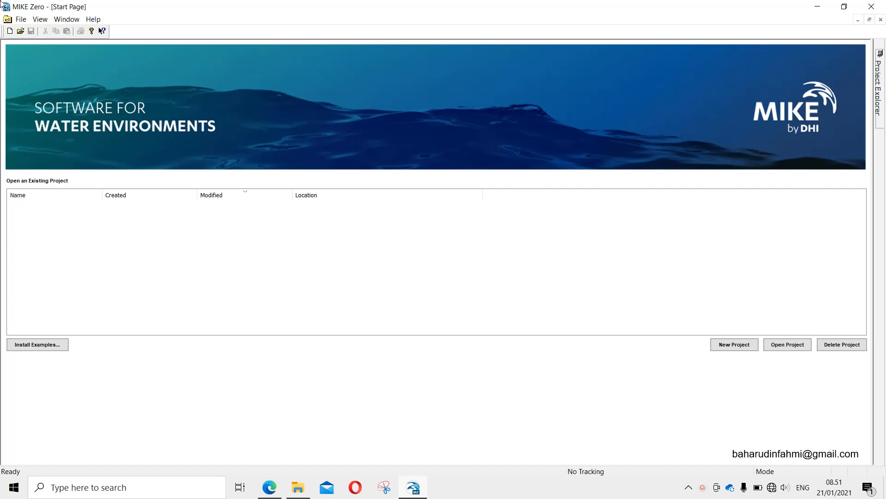
Step: Create a new MIKE 21 Flow Model FM (.m21fm) document
click(10, 31)
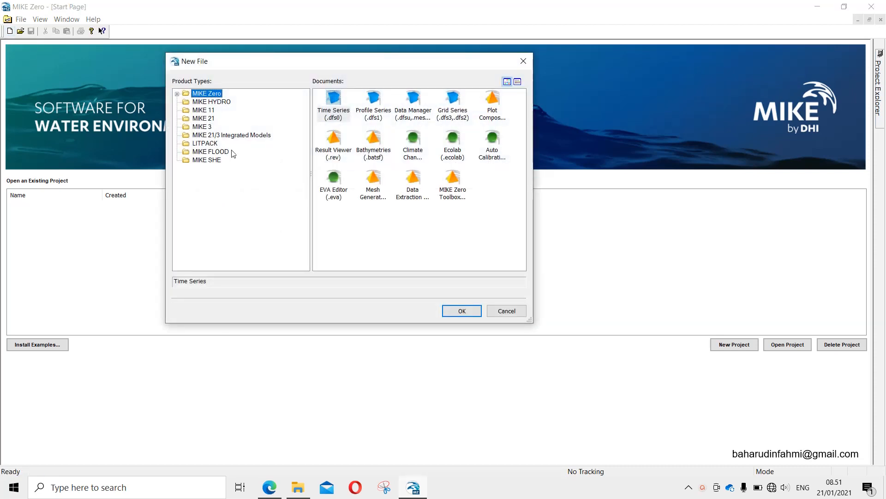
click(212, 118)
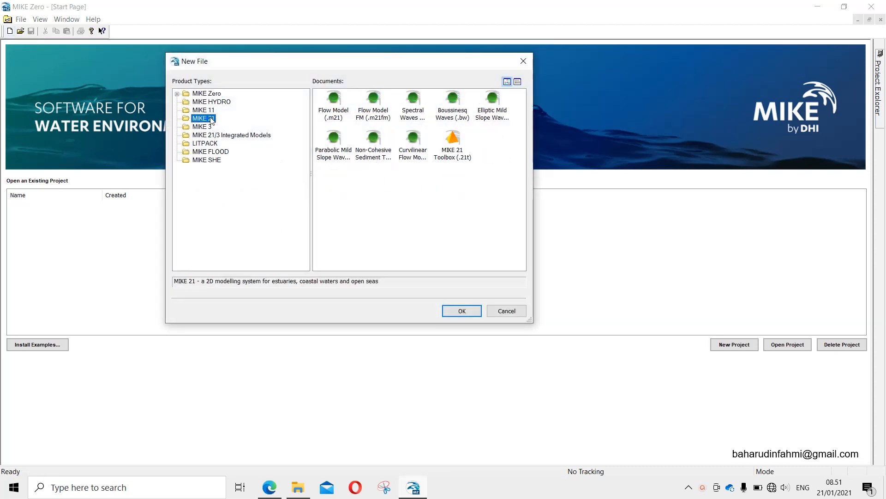
click(383, 110)
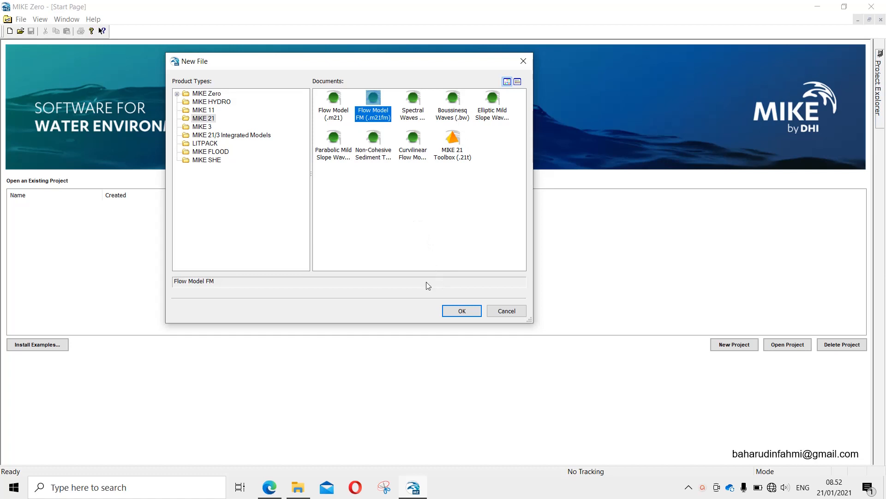
click(454, 314)
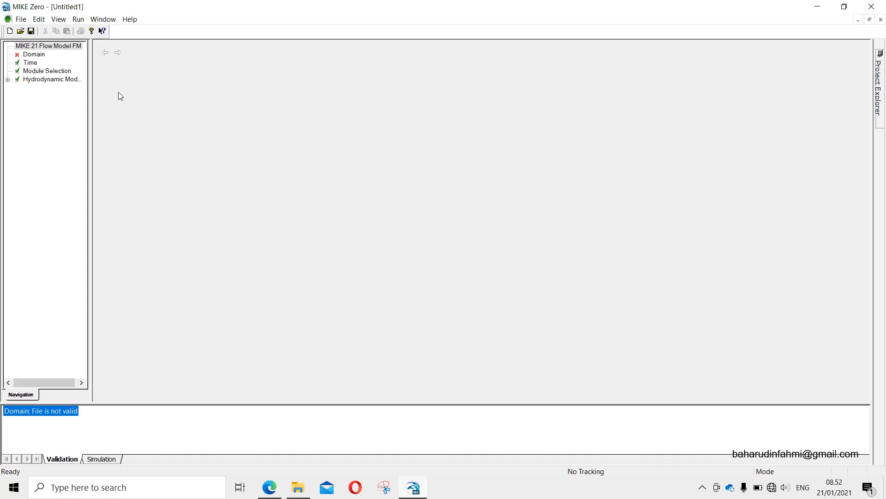
Step: Enable only the Sand Transport module alongside Hydrodynamic, and expand the Hydrodynamic Module settings in a wider navigation tree
click(42, 80)
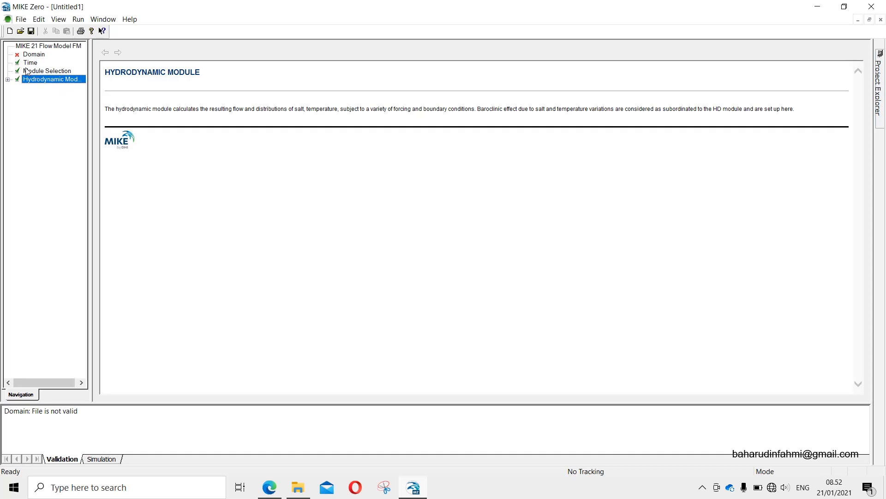
click(29, 75)
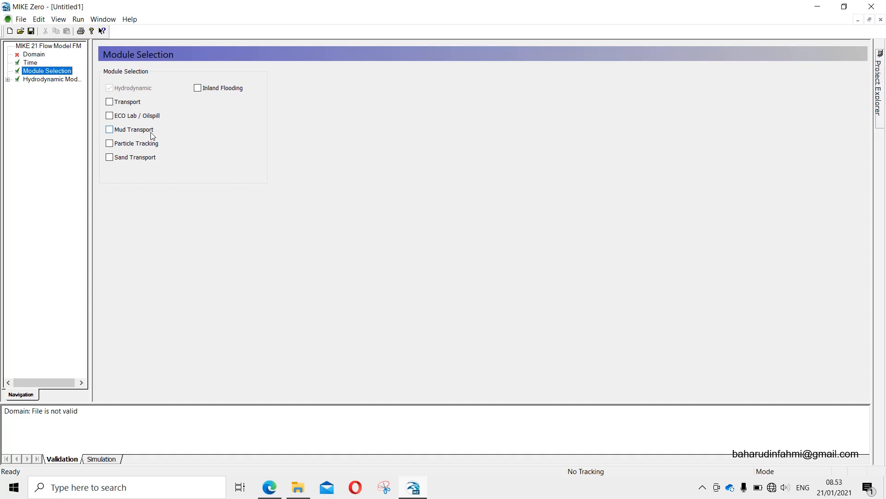
click(110, 158)
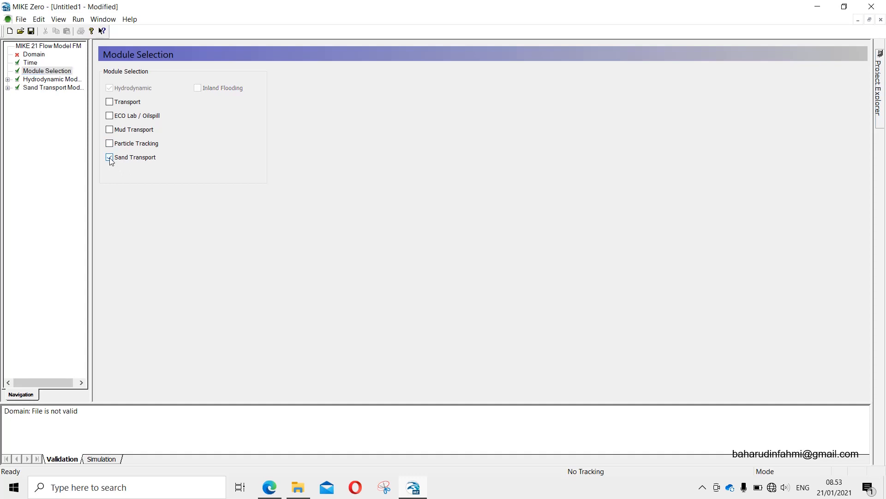
click(111, 129)
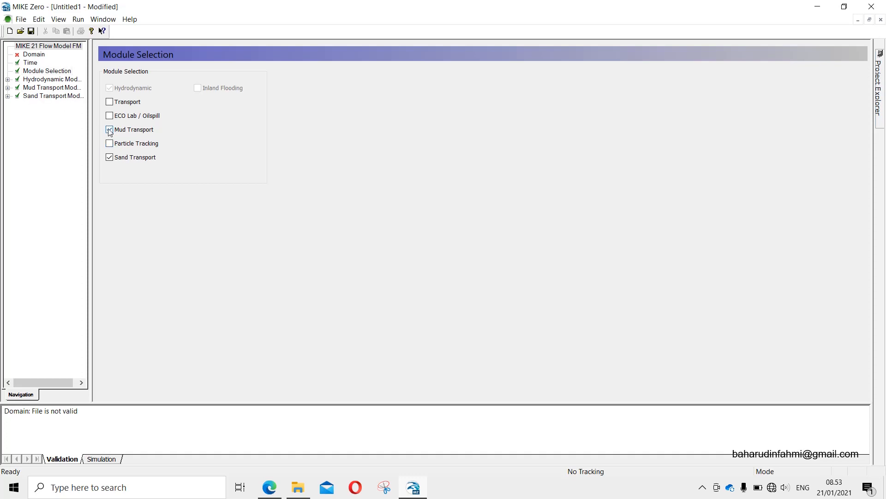
click(109, 130)
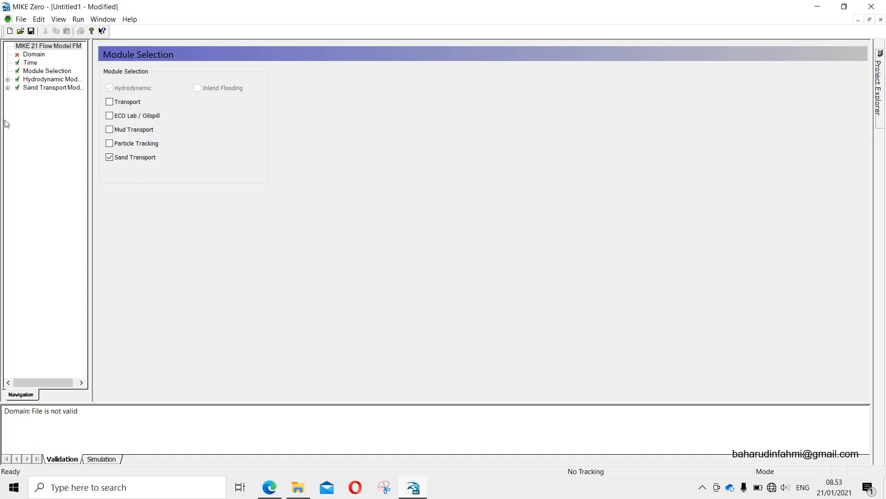
click(8, 80)
drag(92, 116, 123, 114)
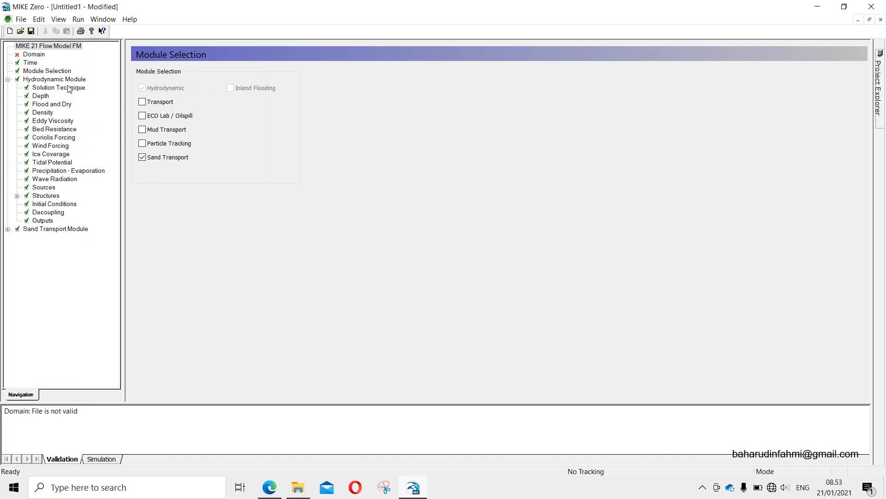
Step: Load Mesh_Domain from the Raw Data folder in DHI MIKE as the domain's mesh file
click(34, 55)
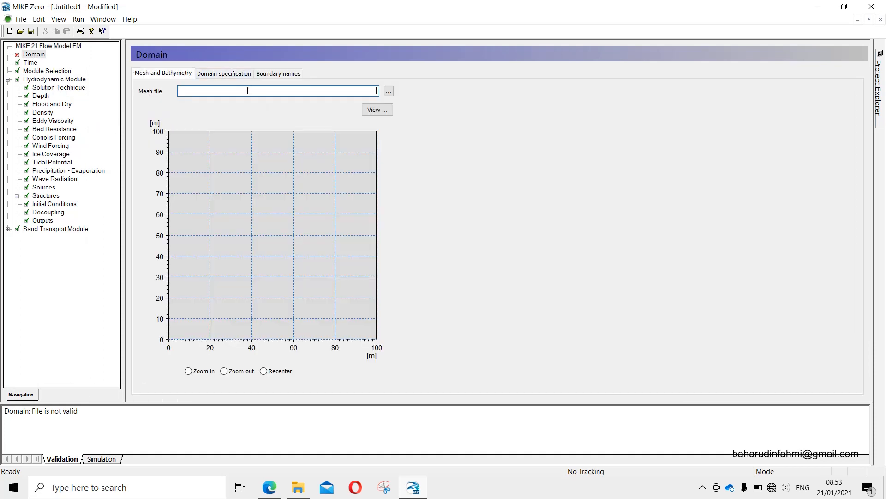
click(389, 91)
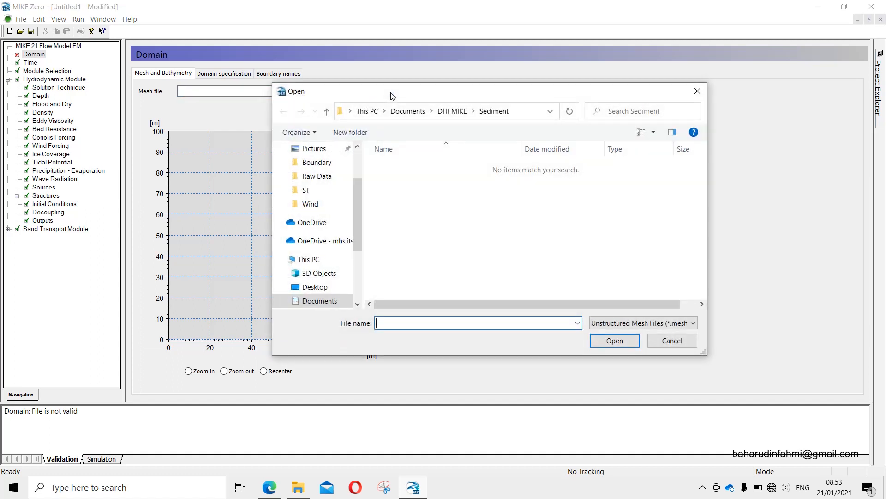
click(450, 111)
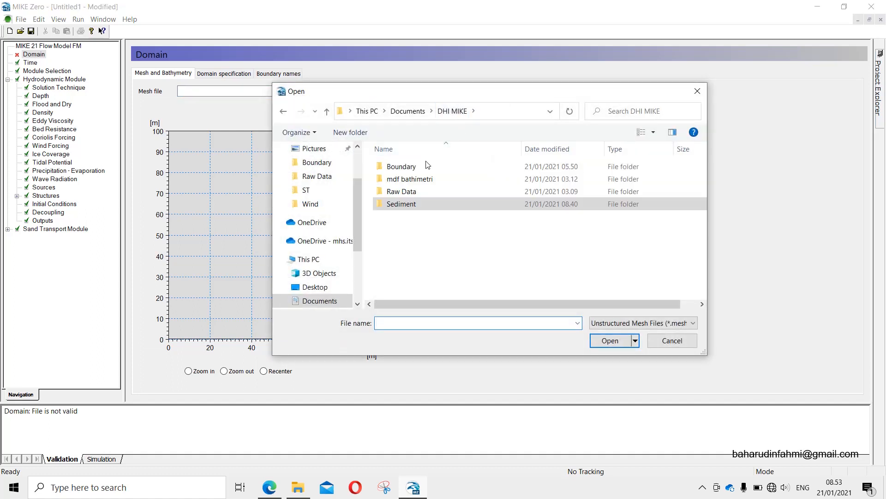
double_click(408, 181)
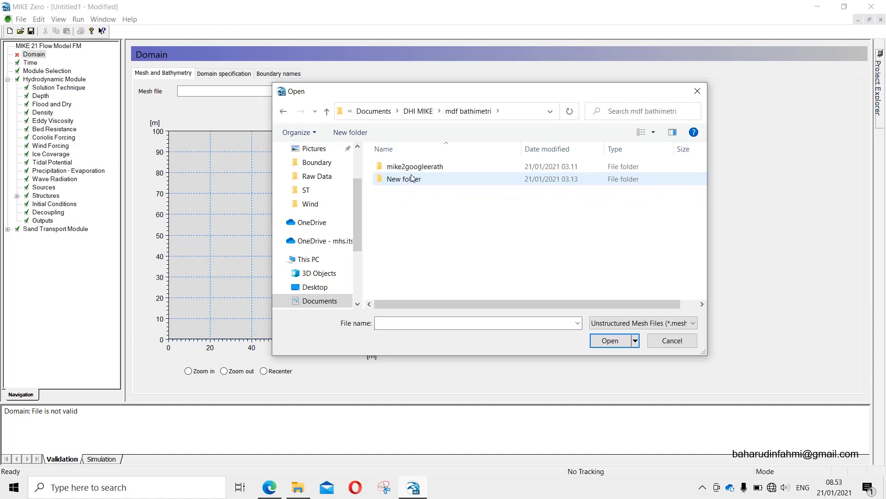
click(418, 111)
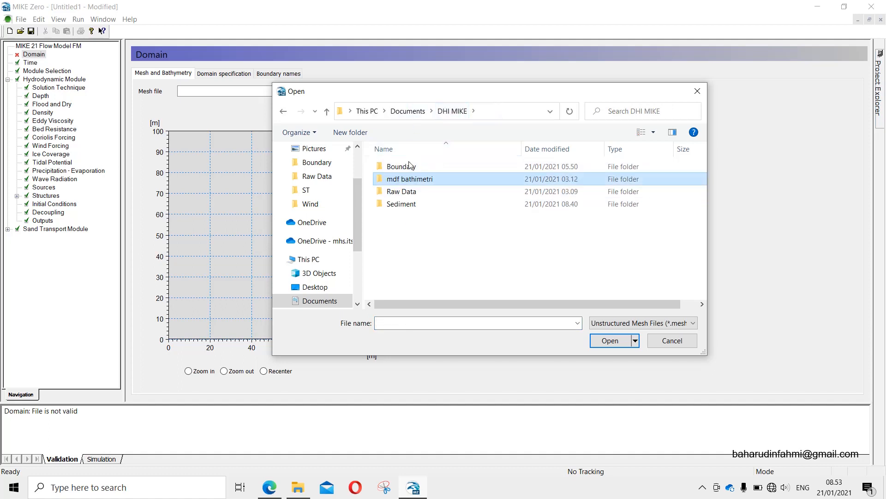
double_click(403, 193)
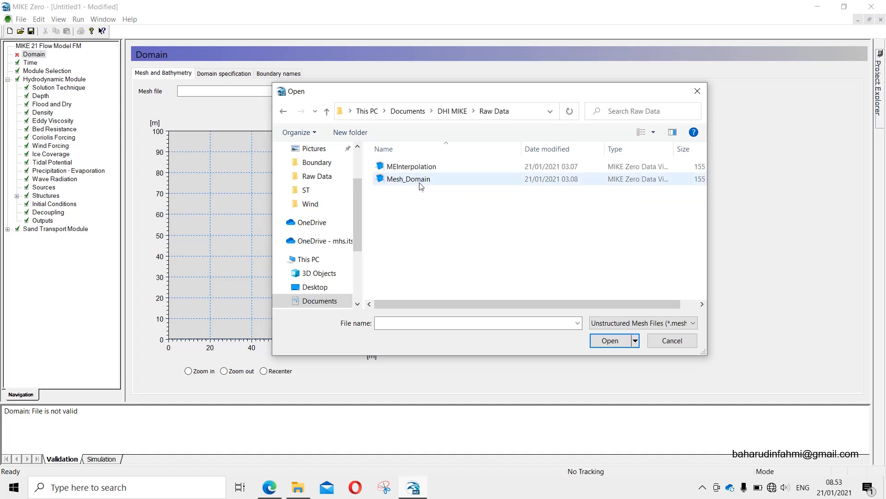
click(421, 183)
click(610, 340)
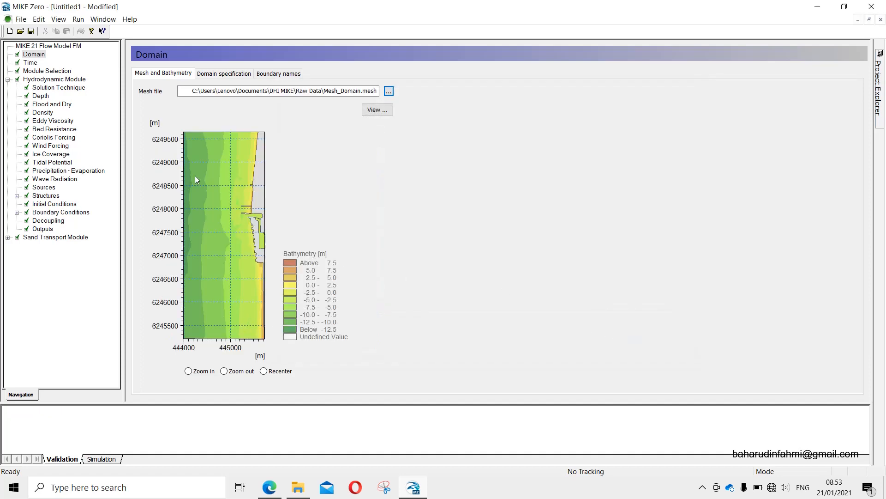
Step: Check where the boundary codes lie on the mesh map and rename boundary Code 2 as Utara
click(224, 74)
click(297, 73)
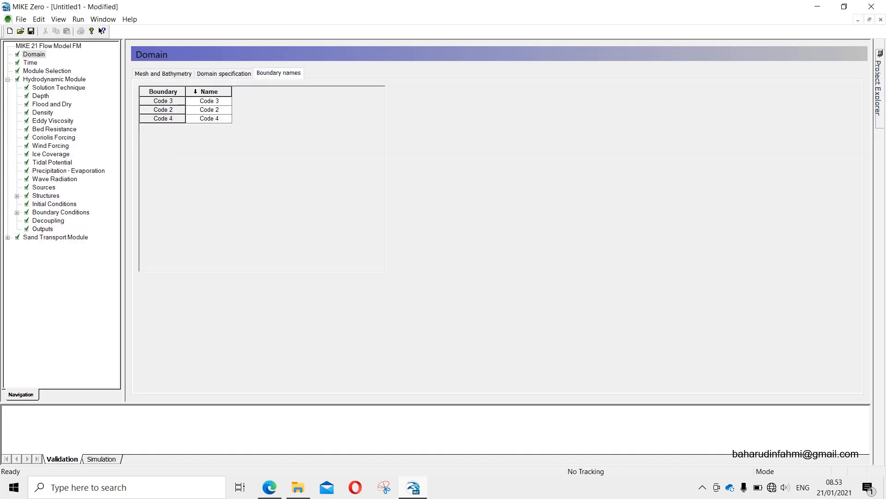
click(164, 73)
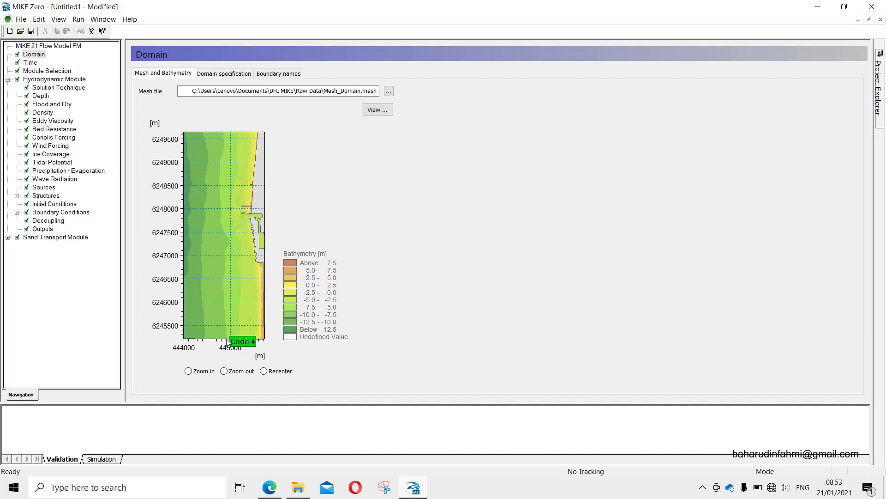
click(279, 74)
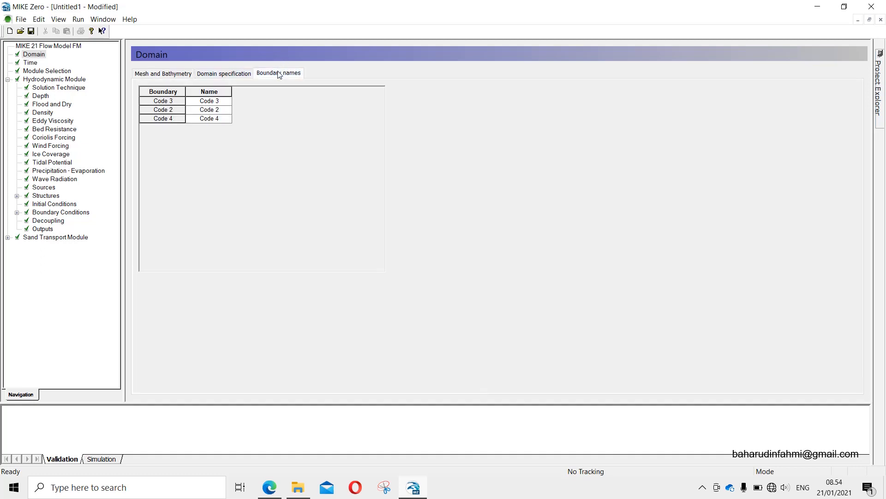
double_click(224, 102)
click(223, 110)
text(Utra)
key(BackSpace)
key(BackSpace)
text(ara)
Step: Rename boundary Code 4 as Selatan and boundary Code 3 as Barat, and return to the mesh and bathymetry view
click(222, 121)
text(Selatan)
click(230, 101)
text(Barat)
click(236, 74)
click(163, 74)
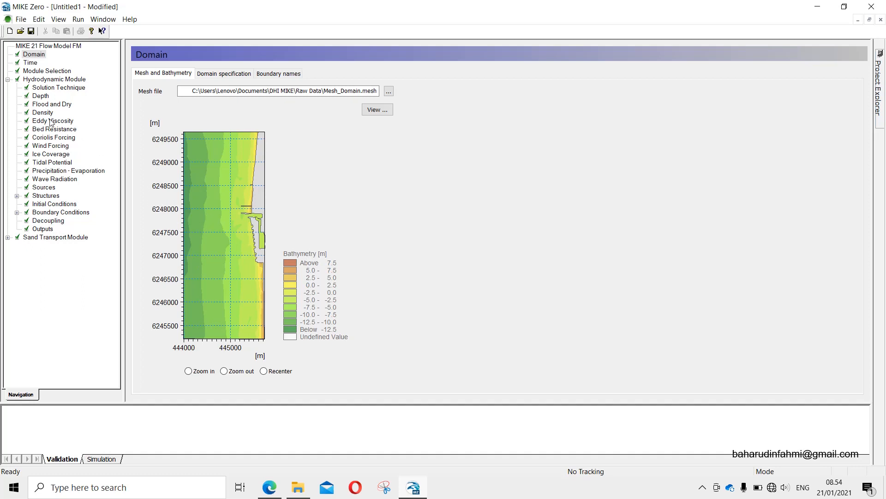
Step: Set the simulation start date to 16/10/1997
click(30, 63)
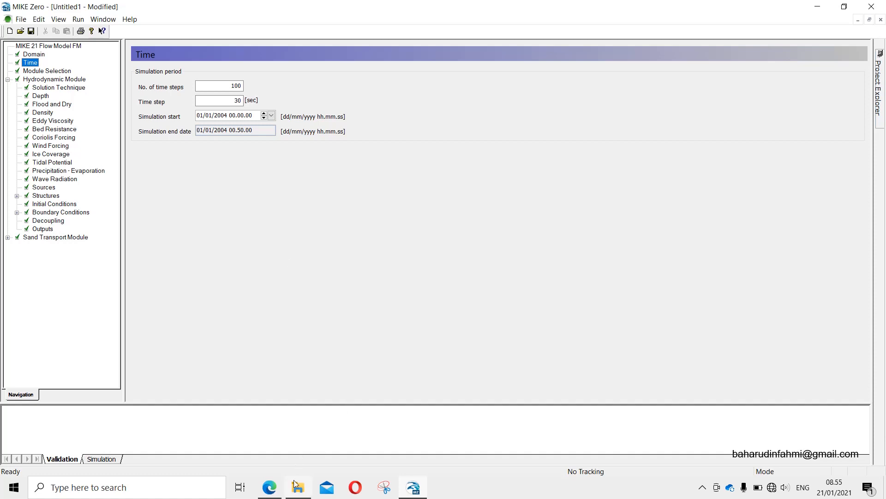
click(200, 115)
text(16/10)
click(219, 117)
text(1997)
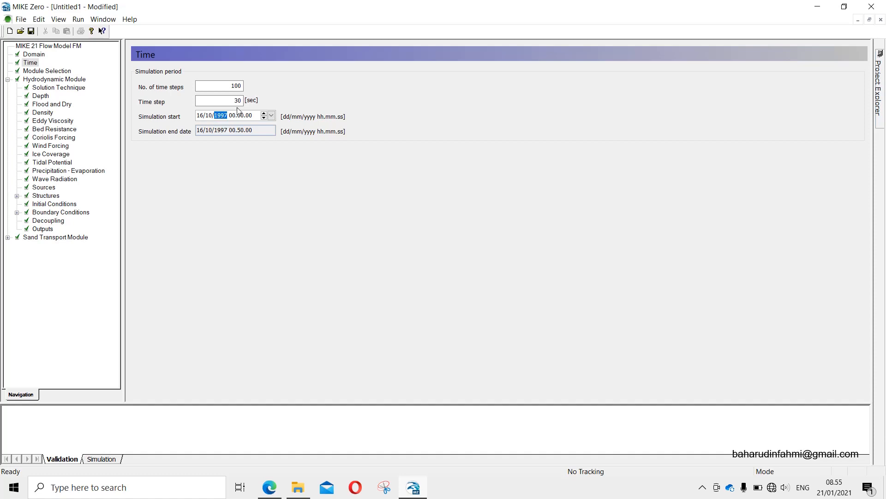
Step: Set the simulation time step to 600 seconds
click(237, 102)
double_click(236, 101)
text(600)
double_click(233, 100)
text(3600)
double_click(225, 101)
text(600)
Step: Set the number of simulation time steps to 300
double_click(230, 87)
click(233, 86)
key(BackSpace)
text(2)
click(237, 116)
drag(231, 86, 235, 87)
text(5)
click(239, 116)
drag(236, 86, 232, 87)
text(3)
click(233, 99)
Step: Set both time and space of the shallow water equations in Solution Technique to Low order, fast algorithm
click(49, 72)
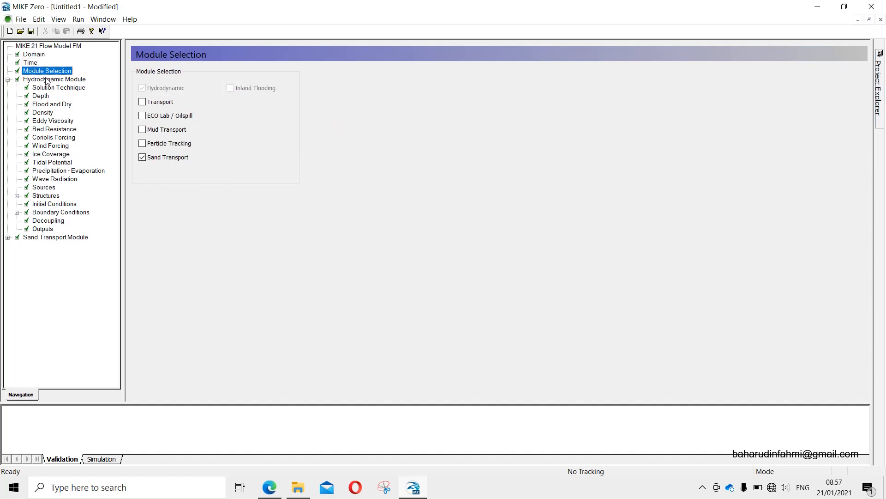
click(56, 79)
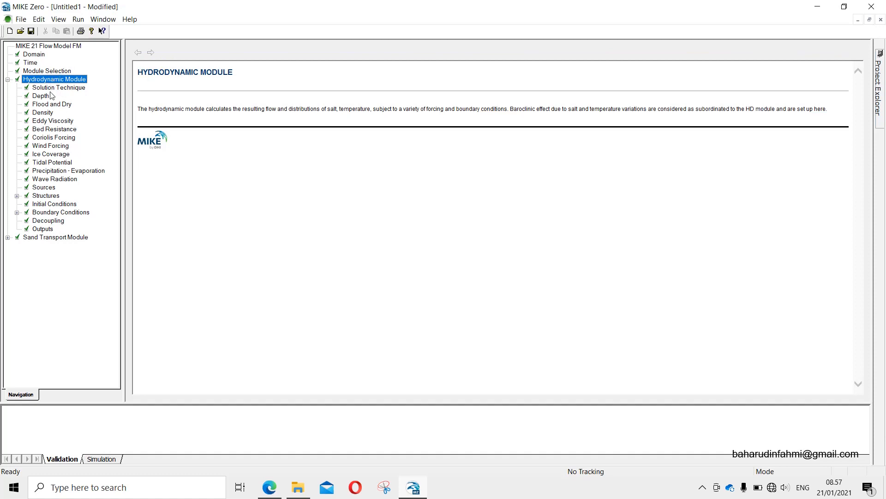
click(53, 88)
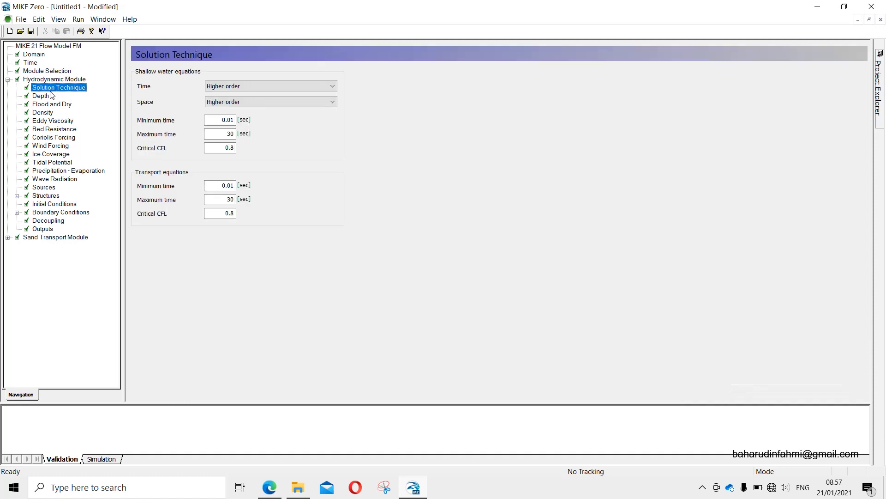
click(227, 91)
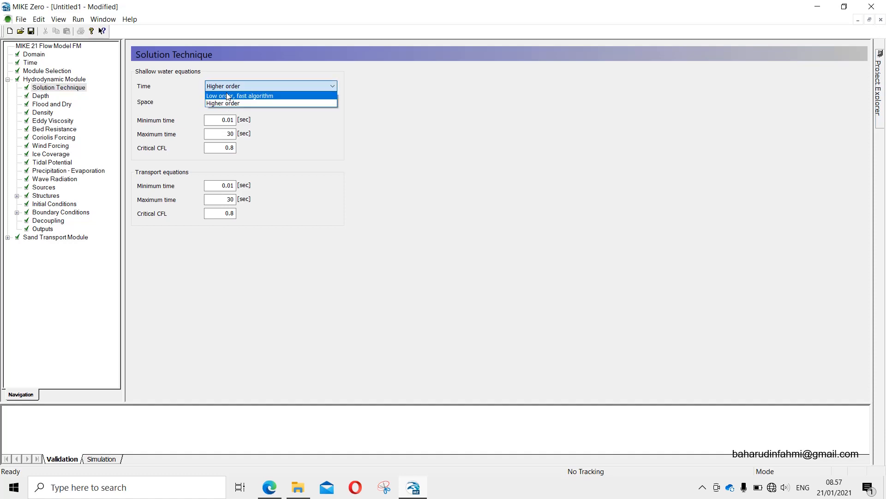
click(227, 93)
click(226, 102)
click(228, 111)
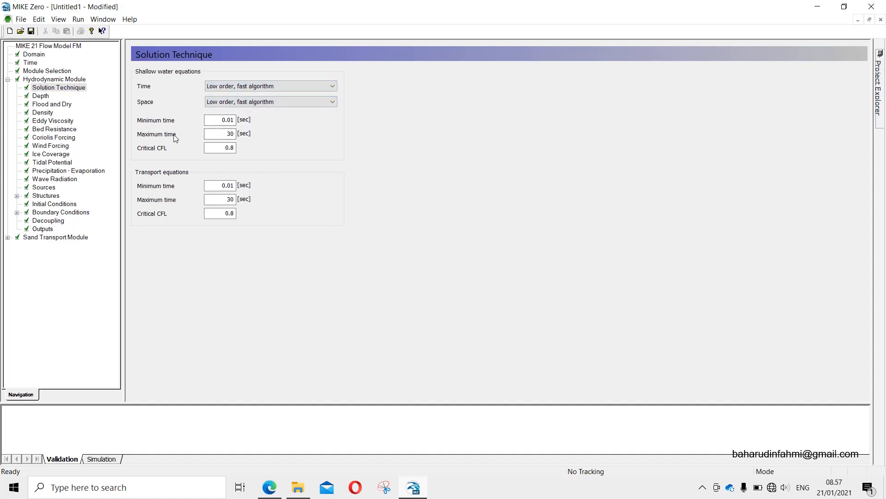
Step: Set the maximum time to 600 seconds for both the shallow water and the transport equations
click(36, 63)
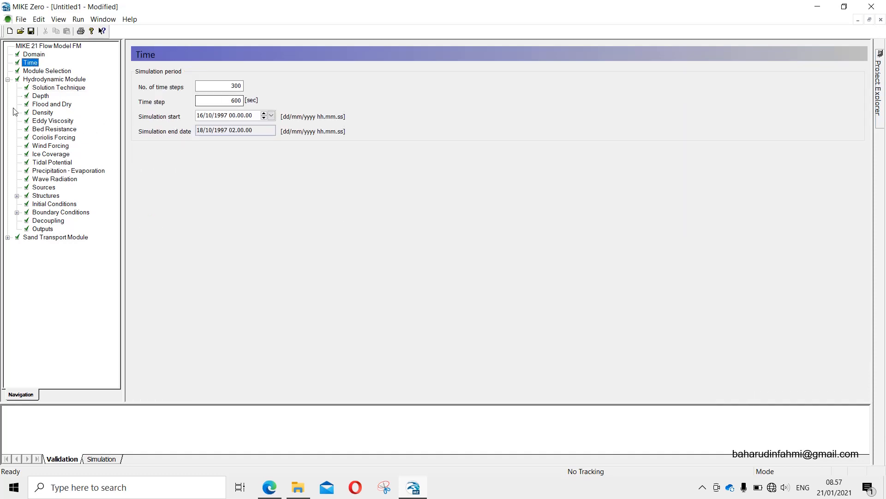
click(42, 94)
click(44, 89)
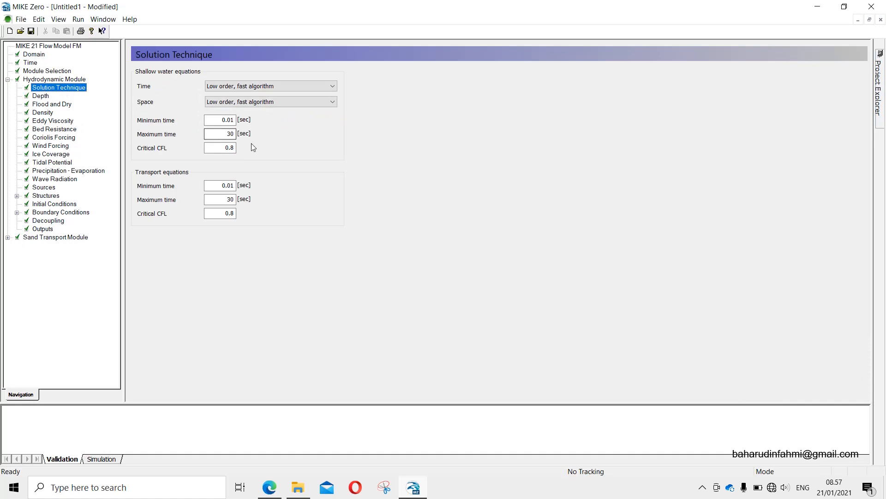
click(229, 133)
text(600)
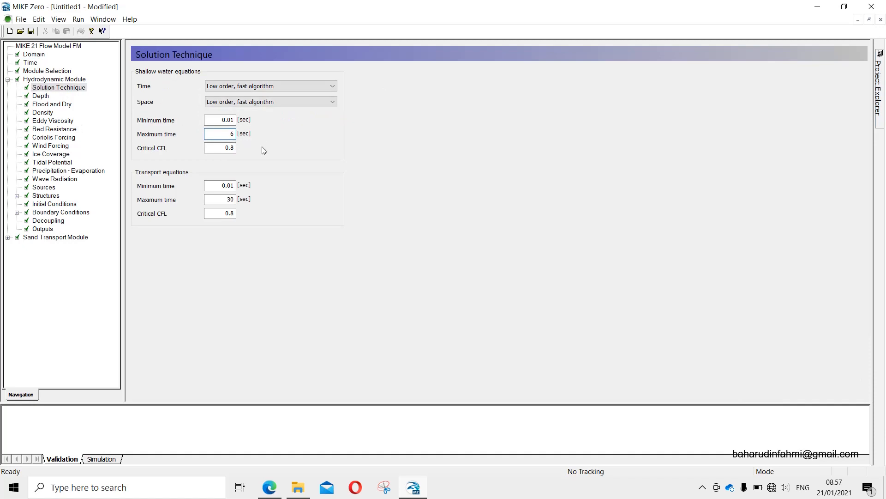
click(222, 203)
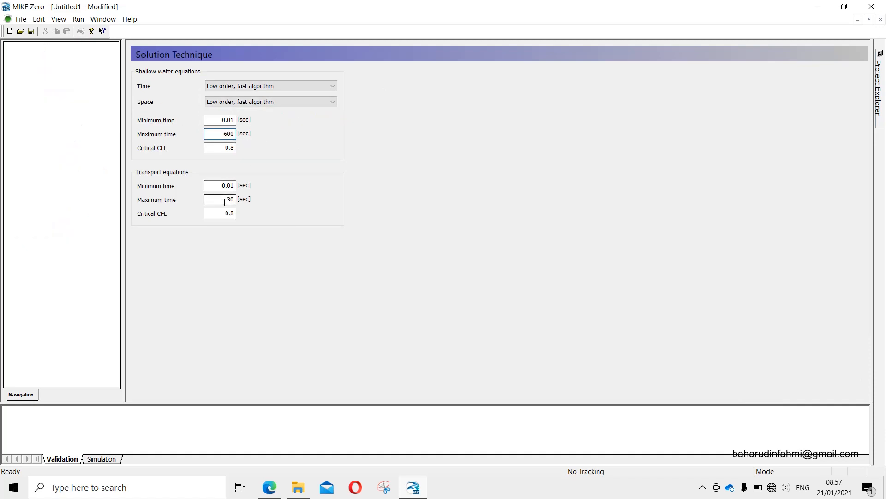
text(600)
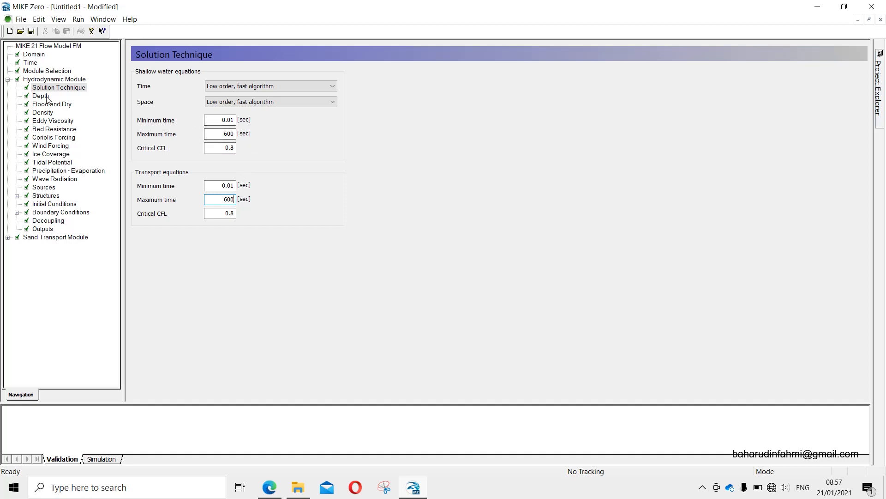
Step: Review the Depth and Flood and Dry settings of the hydrodynamic module, and choose Barotropic as the density type
click(41, 96)
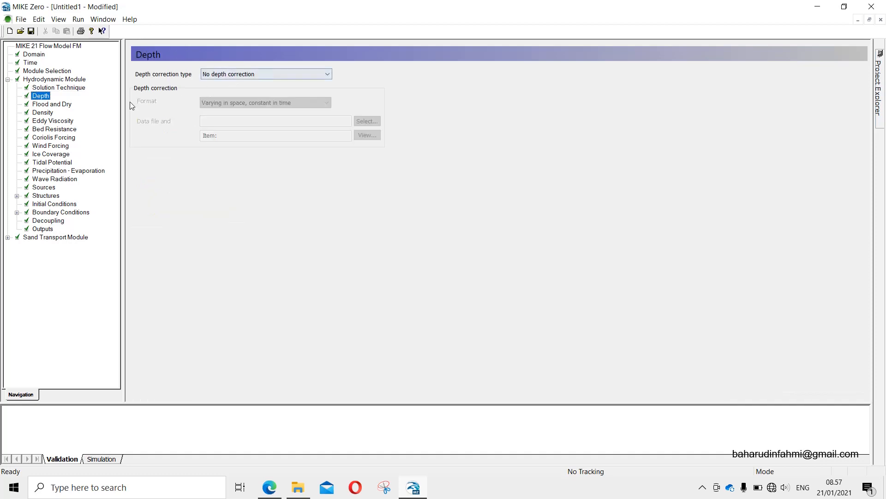
click(65, 104)
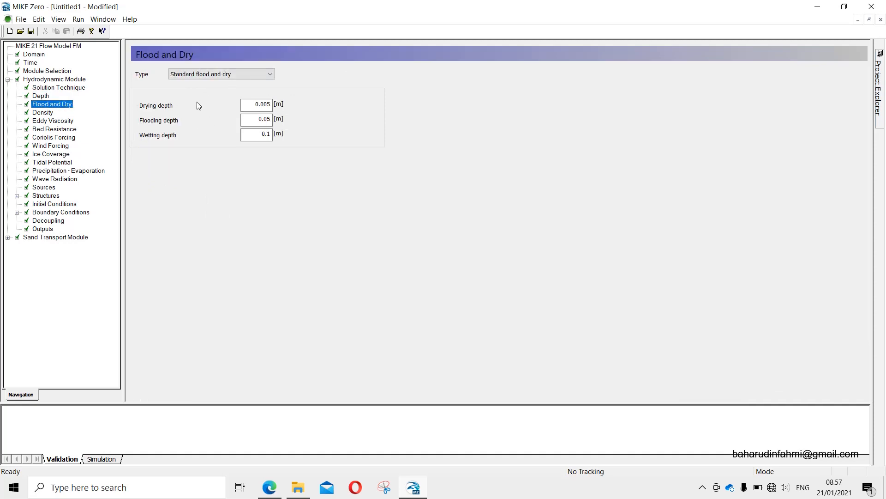
click(46, 113)
click(222, 86)
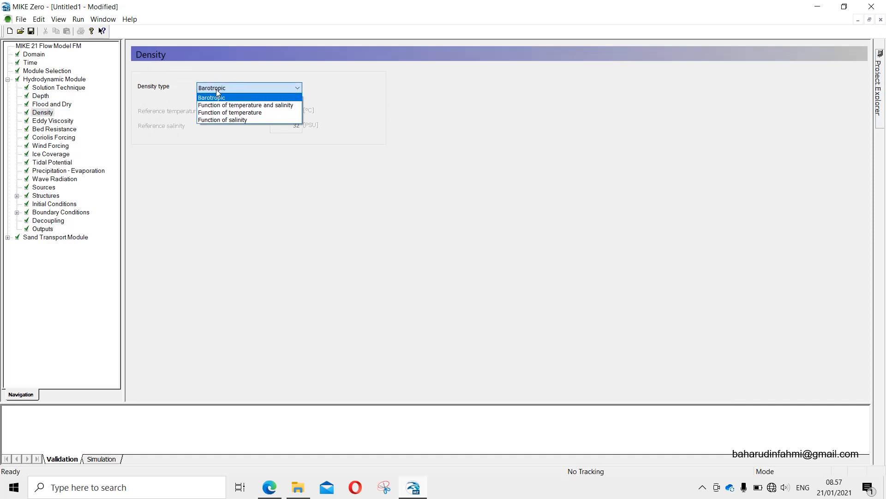
click(217, 97)
Step: Review the Eddy Viscosity and Bed Resistance settings, including the resistance type options and the constant Manning number
click(51, 121)
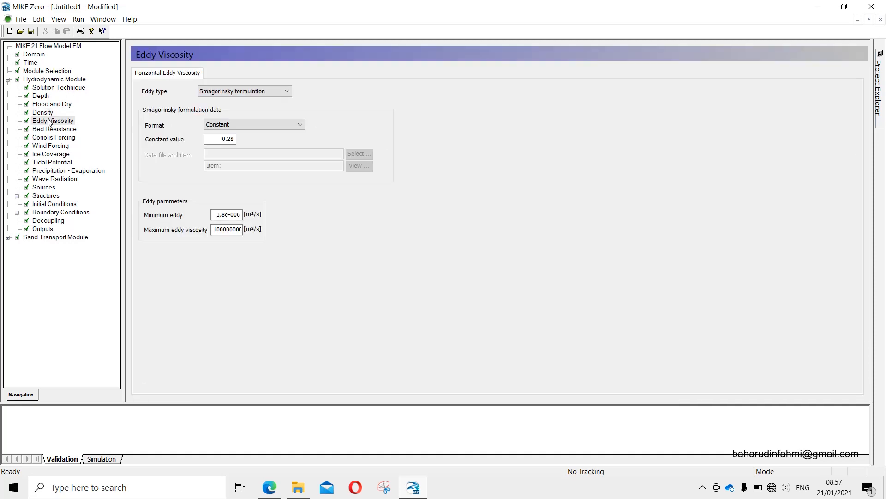
click(54, 129)
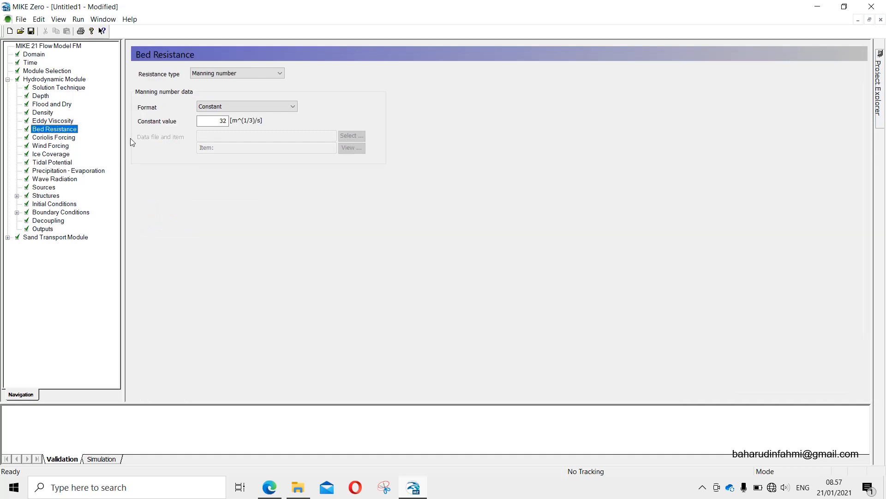
click(227, 74)
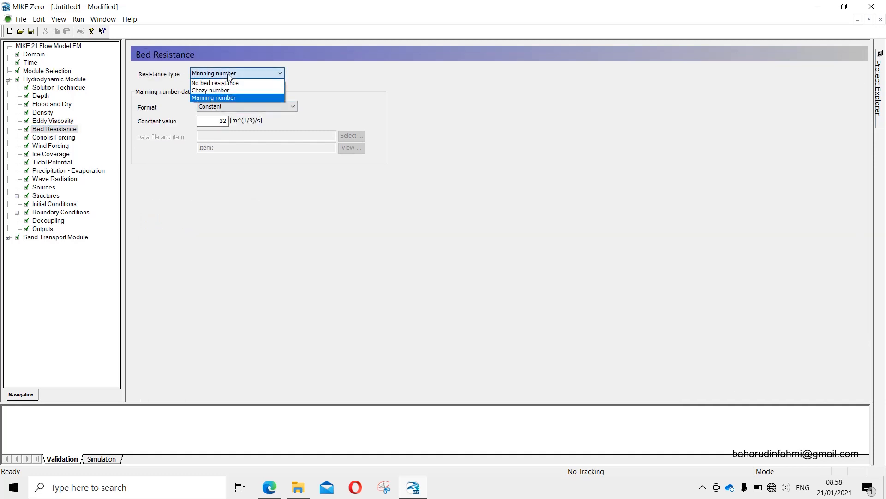
click(327, 91)
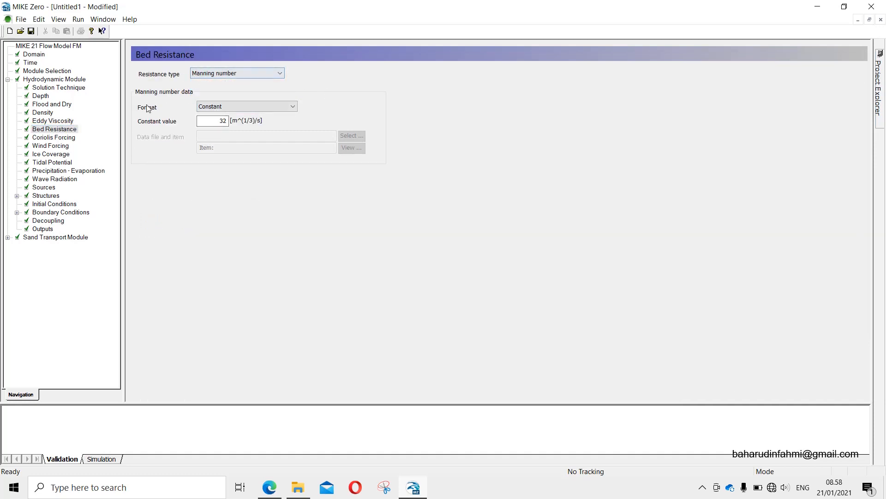
click(221, 122)
double_click(221, 121)
click(219, 124)
Step: Examine the available Coriolis type options in the Coriolis Forcing settings
click(53, 139)
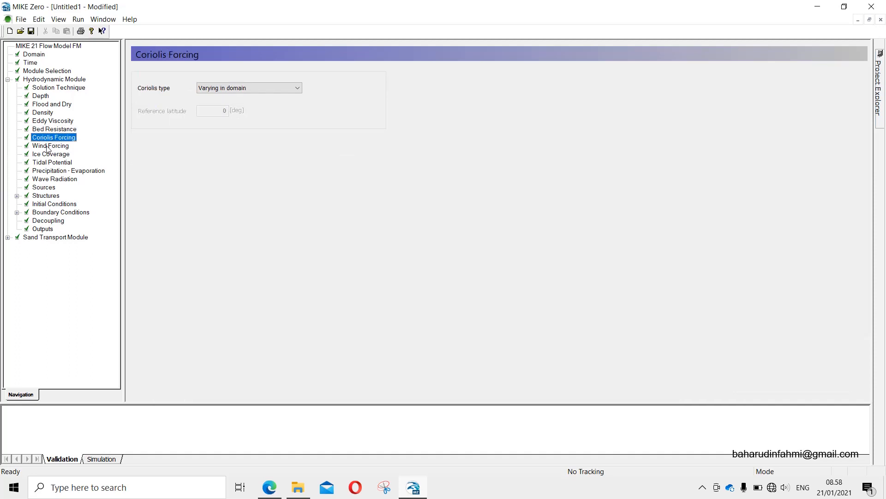
click(226, 87)
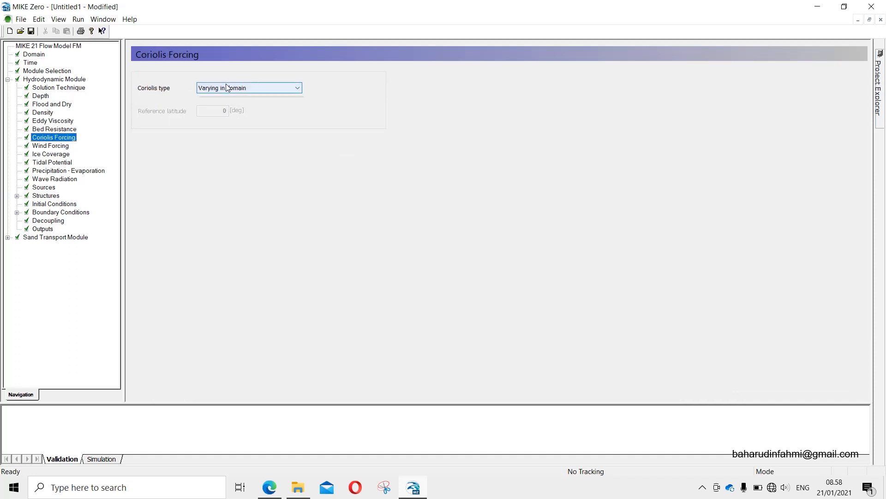
click(224, 87)
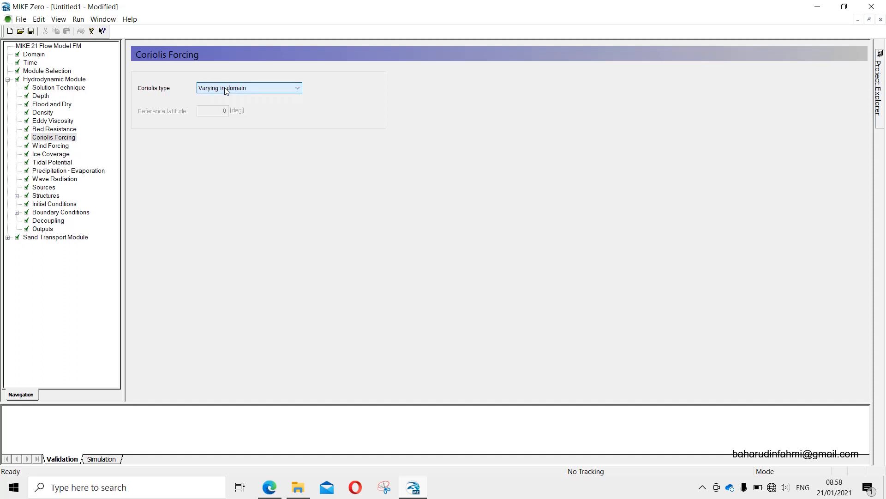
click(225, 90)
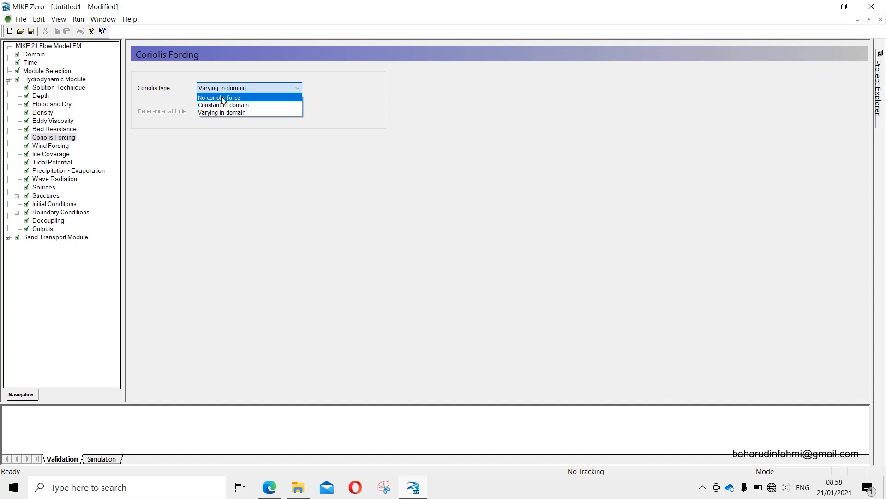
click(217, 90)
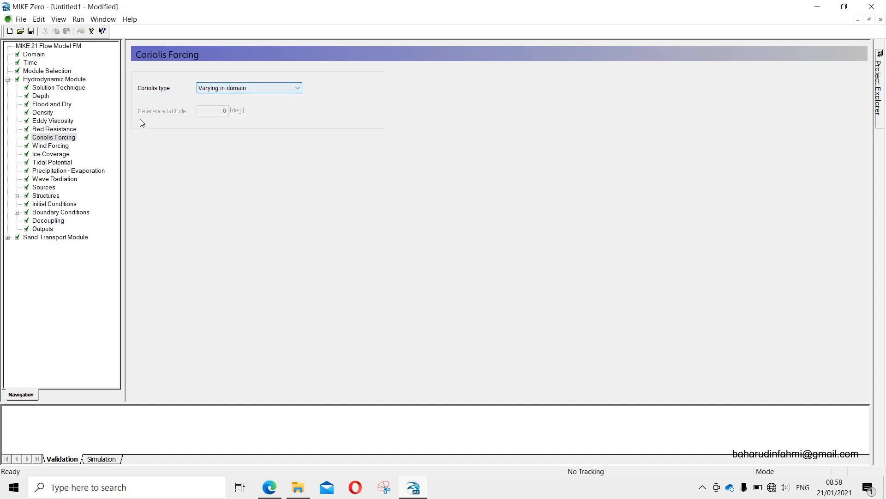
Step: Include wind forcing and set its format to Varying in time, constant in domain
click(51, 147)
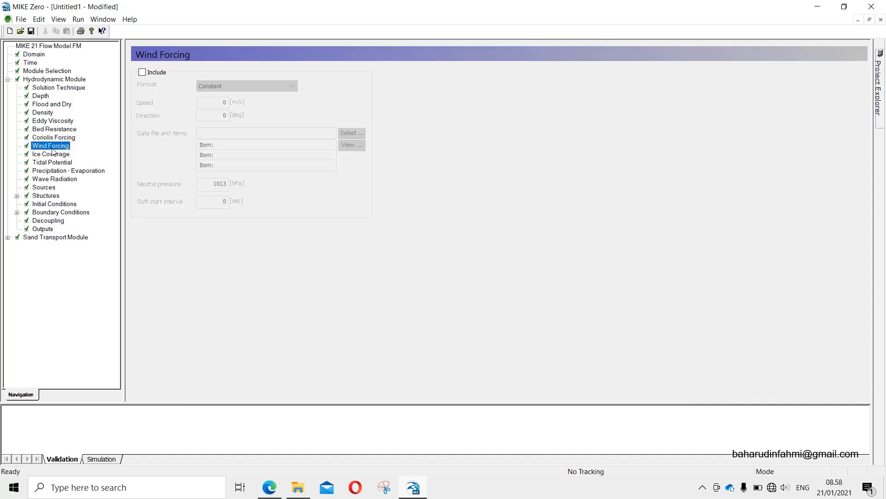
click(143, 72)
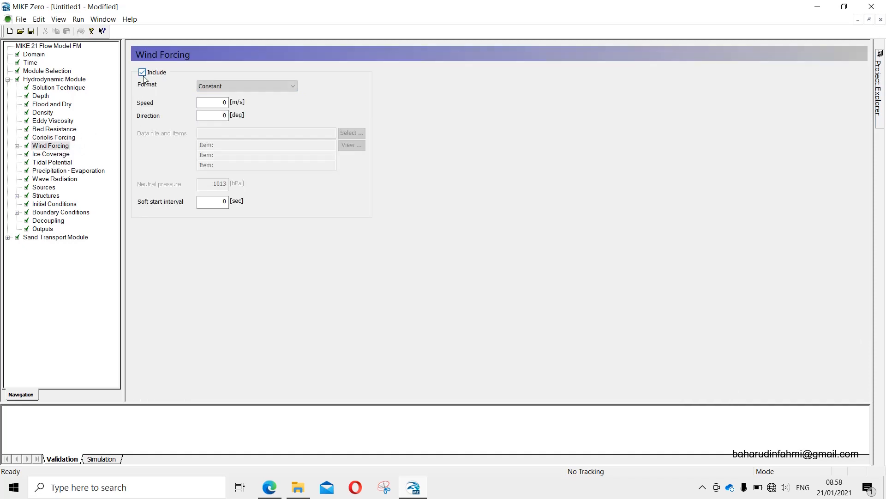
click(266, 85)
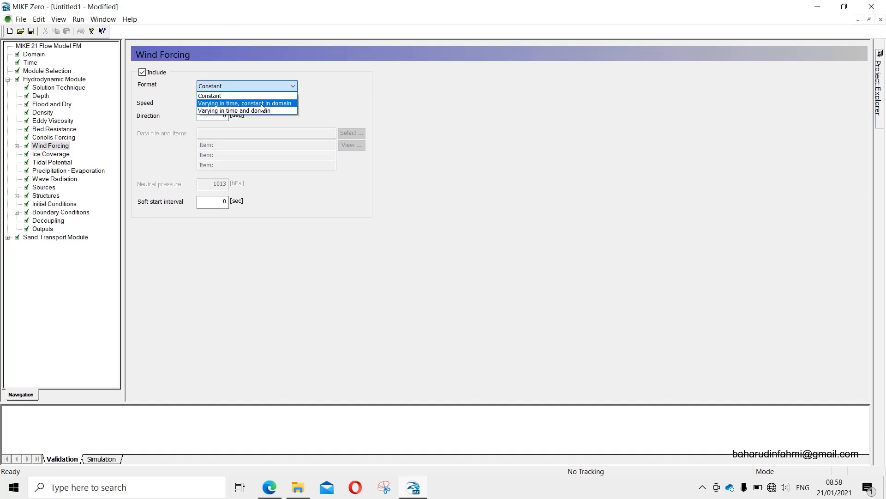
click(262, 104)
Step: Load the Wind Data time series from the Boundary folder as the wind forcing data file and view its contents
click(352, 133)
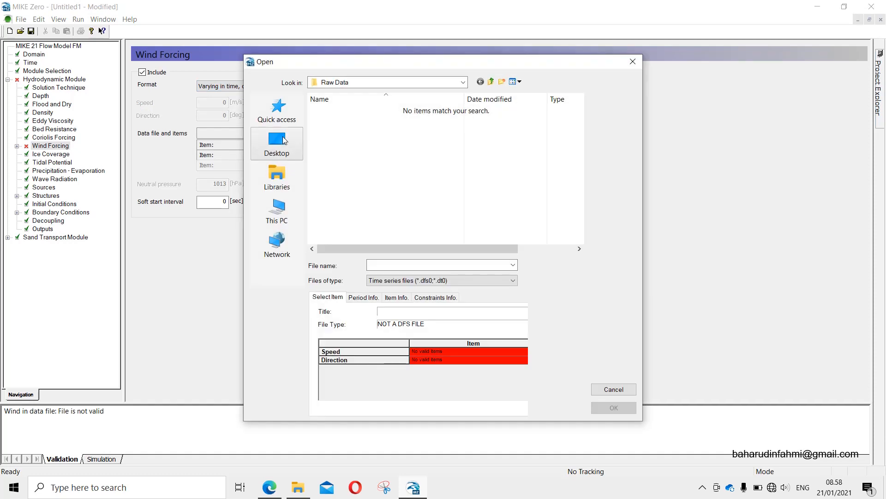
click(491, 82)
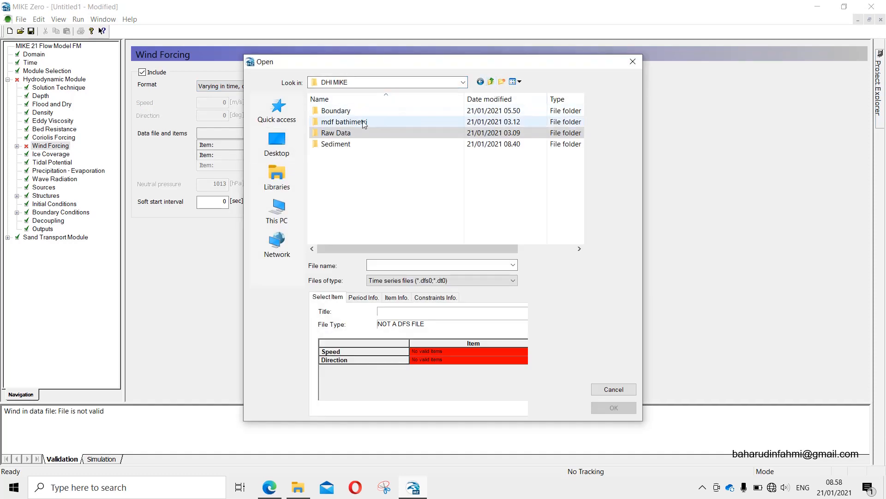
double_click(342, 111)
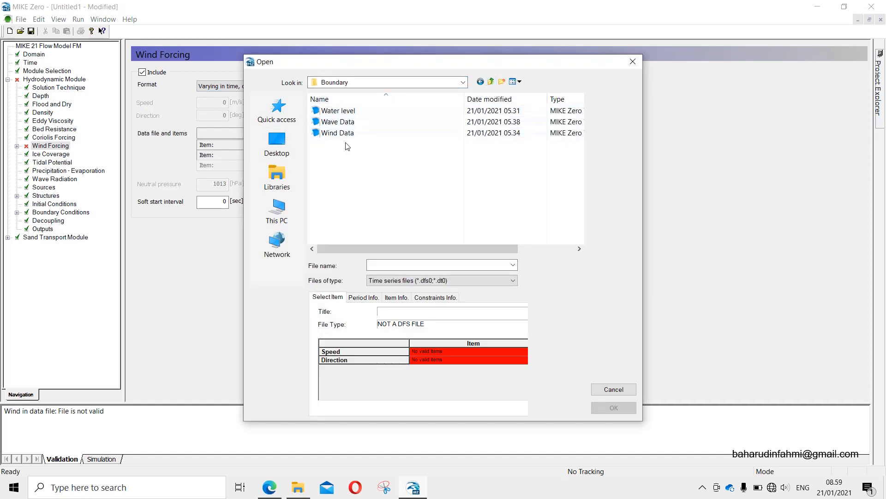
double_click(348, 132)
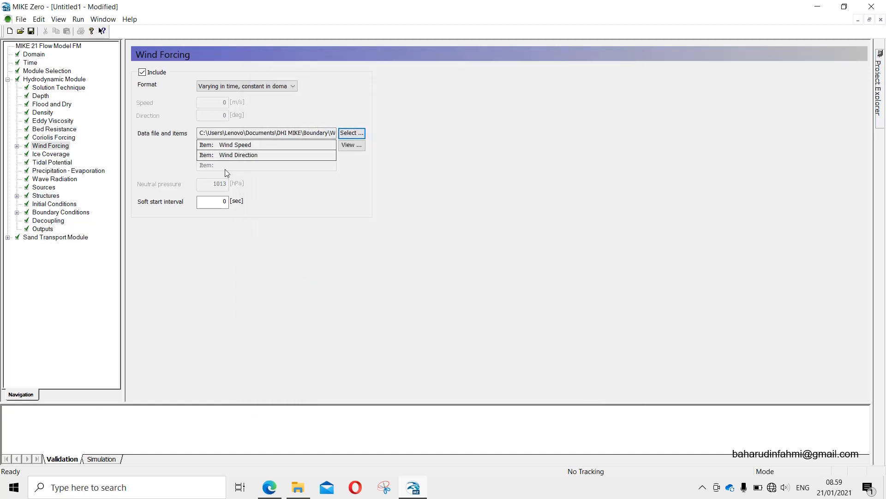
click(353, 146)
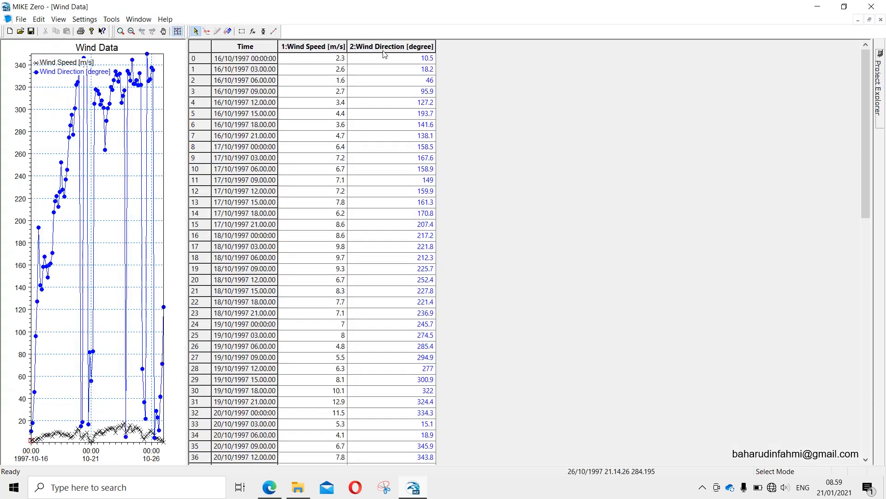
click(881, 19)
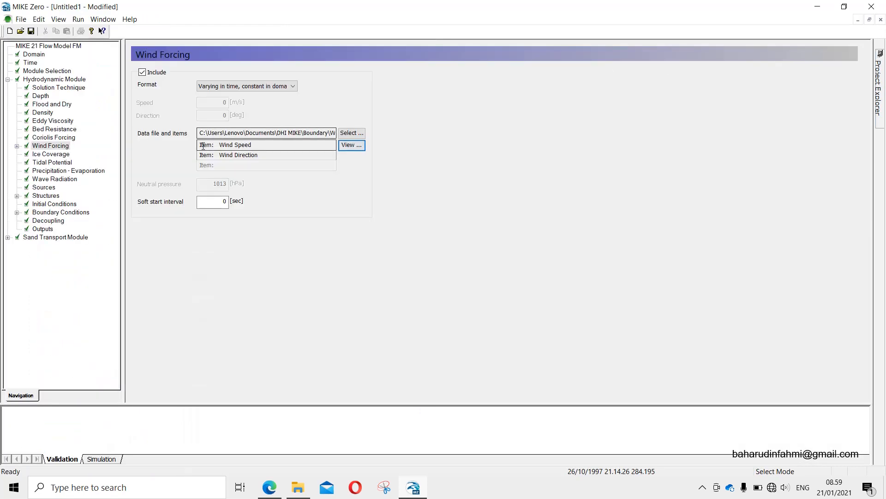
Step: Review the Ice Coverage, Tidal Potential and Precipitation - Evaporation settings
click(38, 157)
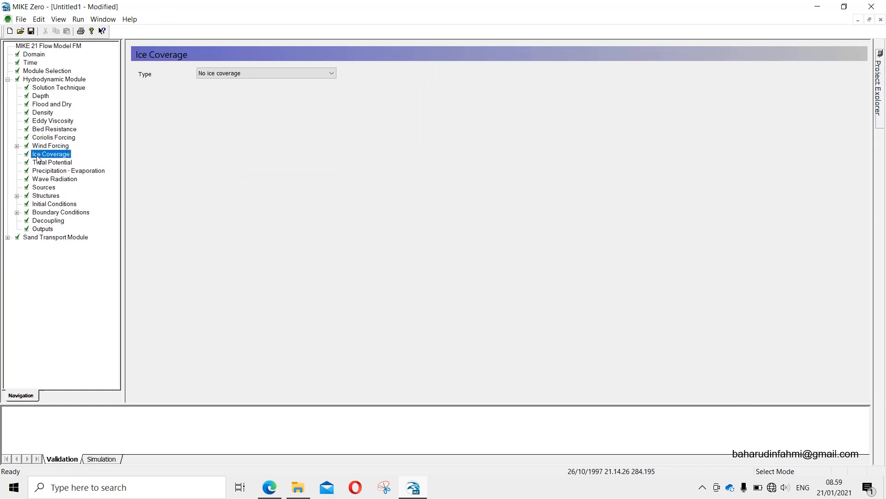
click(39, 163)
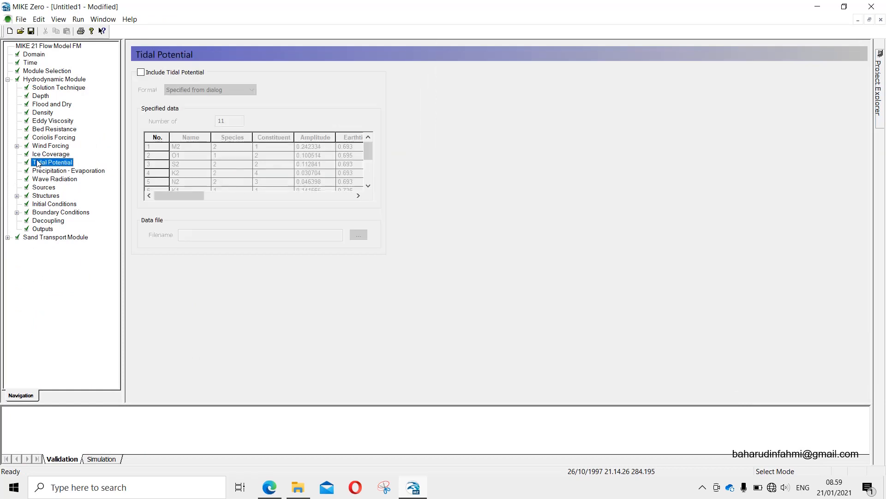
click(39, 171)
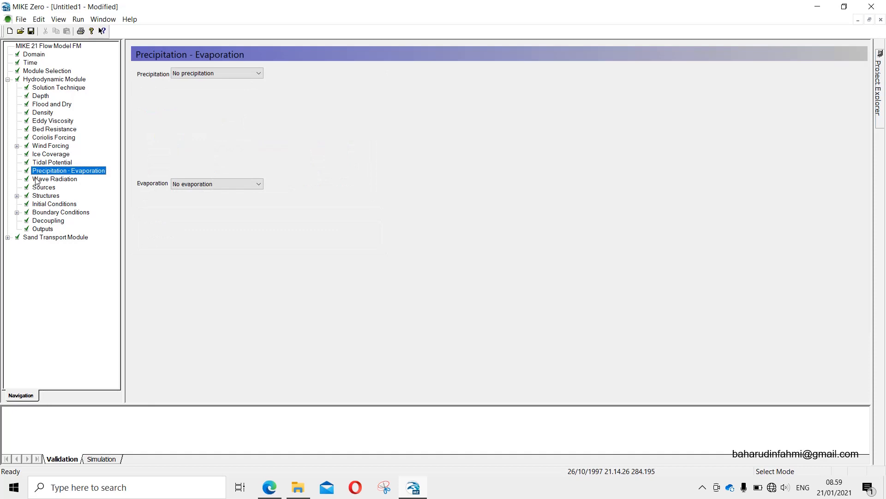
Step: Try Specified wave radiation as the wave radiation type, comparing it with No wave radiation
click(36, 181)
click(203, 73)
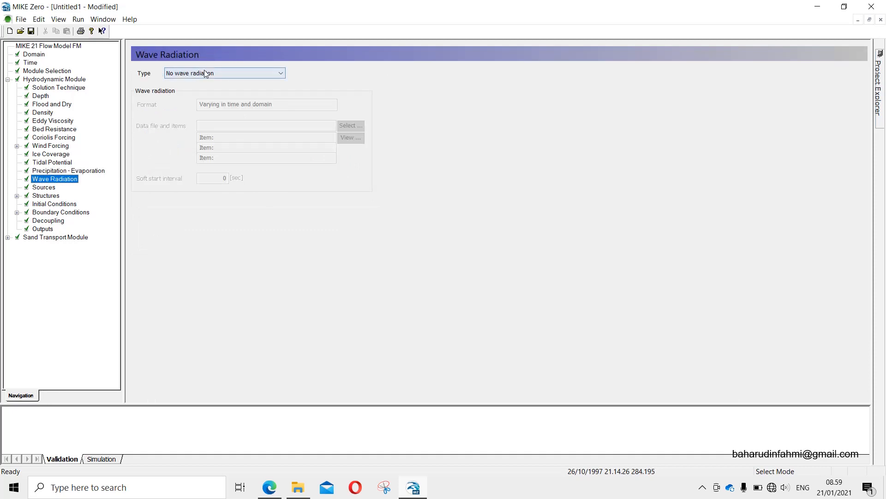
click(204, 90)
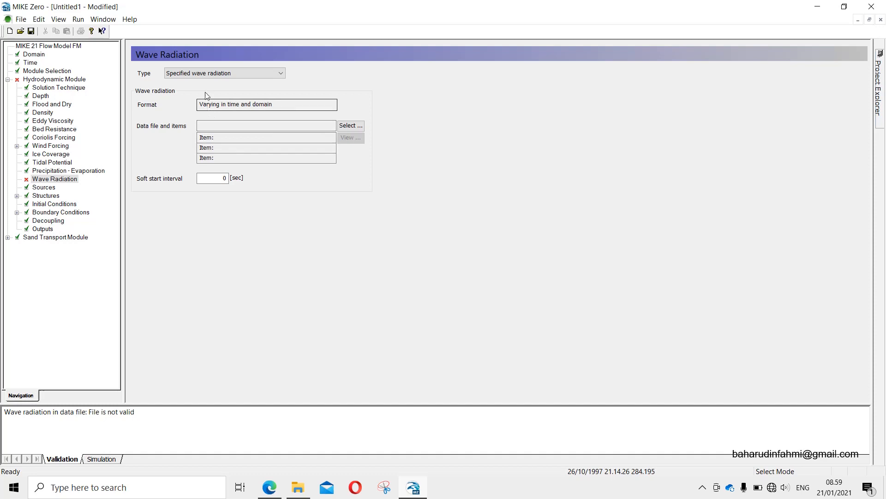
click(209, 74)
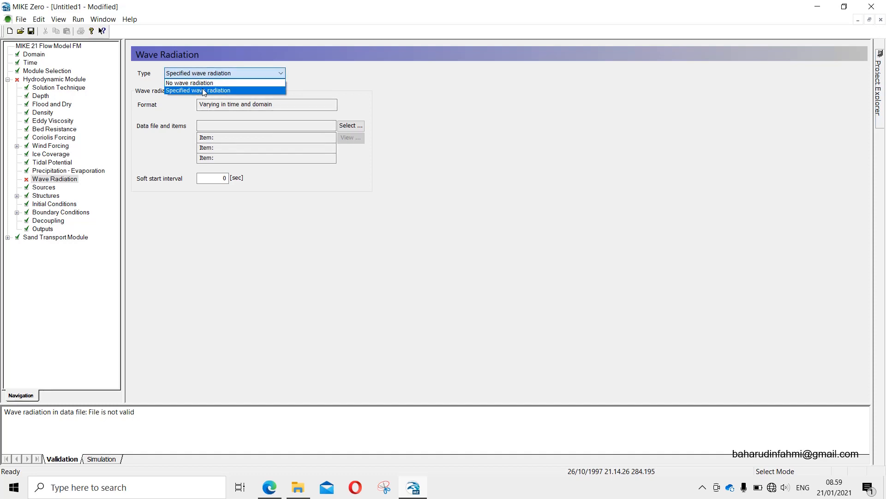
click(205, 83)
click(206, 74)
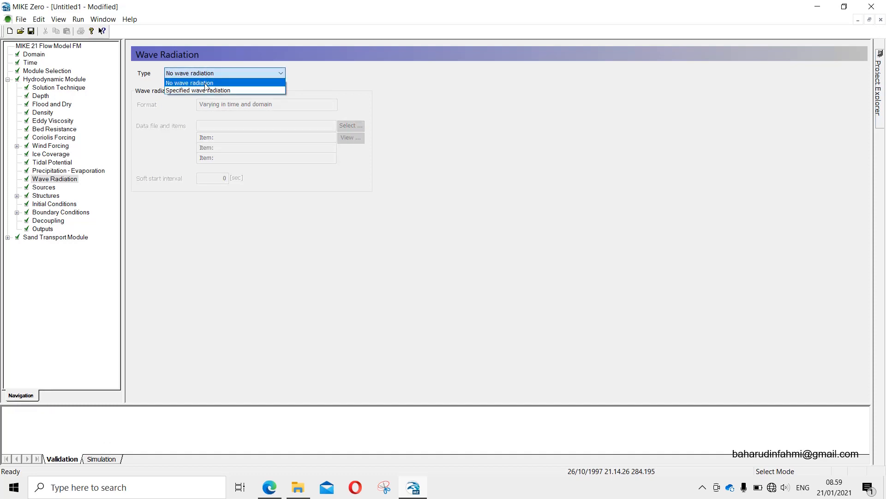
click(206, 91)
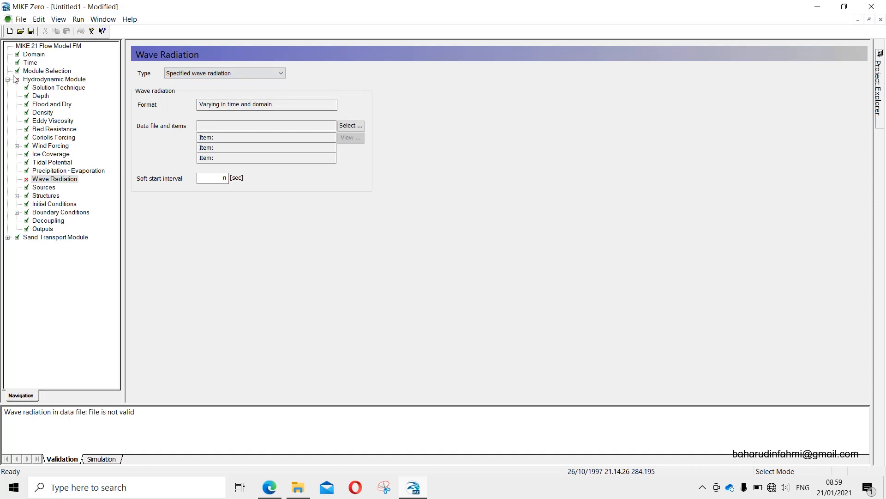
Step: Check the simulation period in the Time settings, along with the Module Selection and Hydrodynamic Module pages
click(29, 63)
click(33, 79)
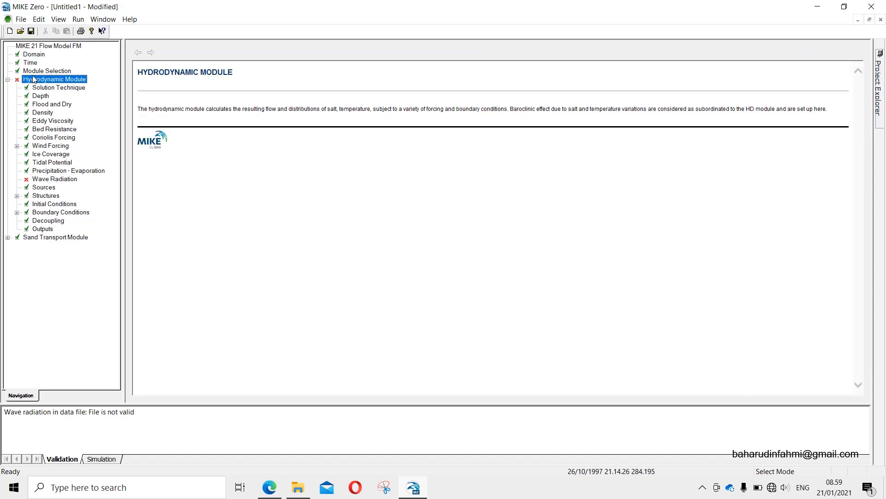
click(30, 63)
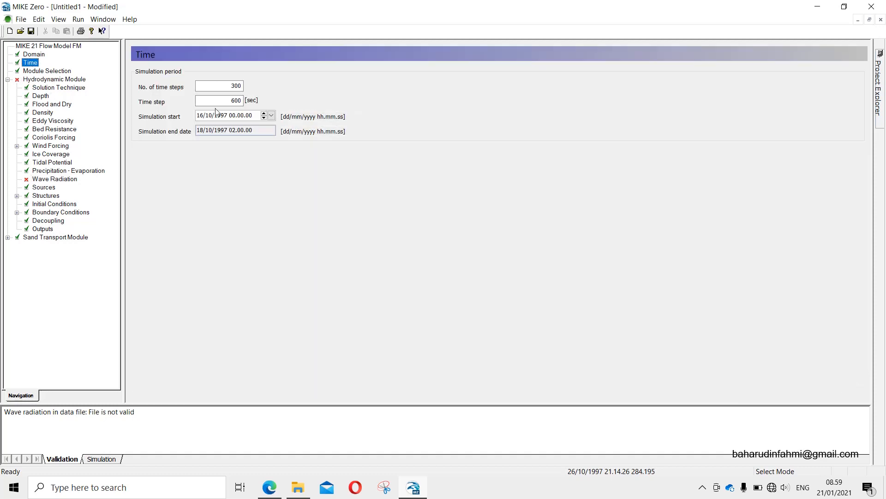
click(41, 72)
click(33, 79)
click(26, 63)
Step: Set the wave radiation type to No wave radiation and open the Sources settings
click(54, 179)
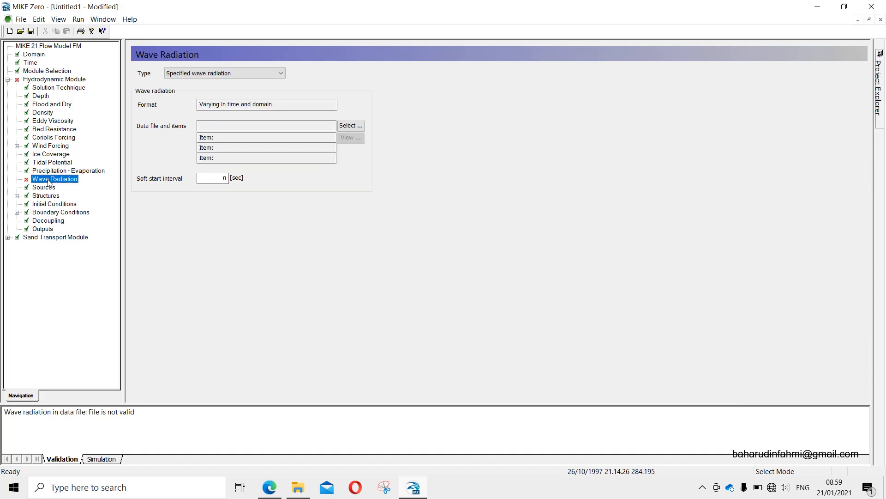
click(249, 72)
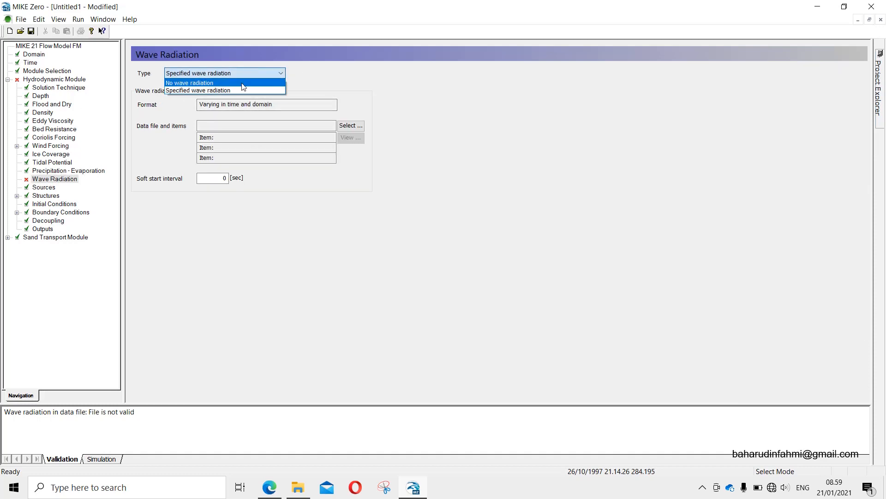
click(241, 83)
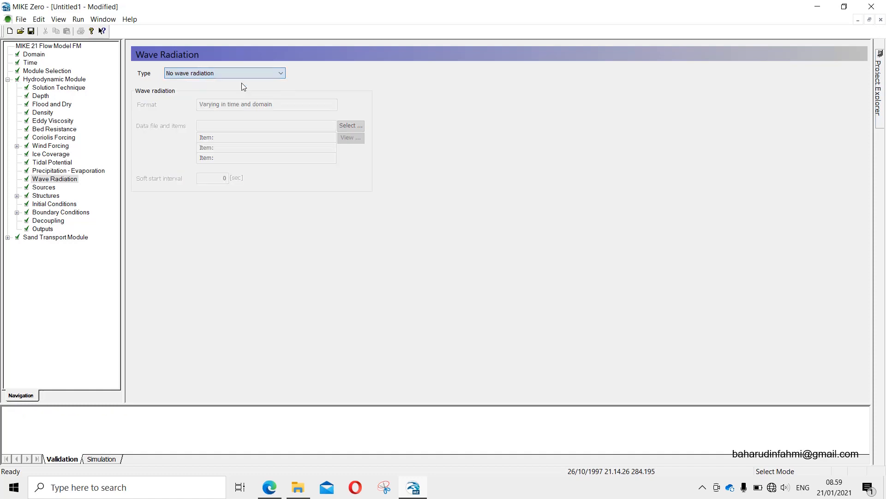
click(44, 188)
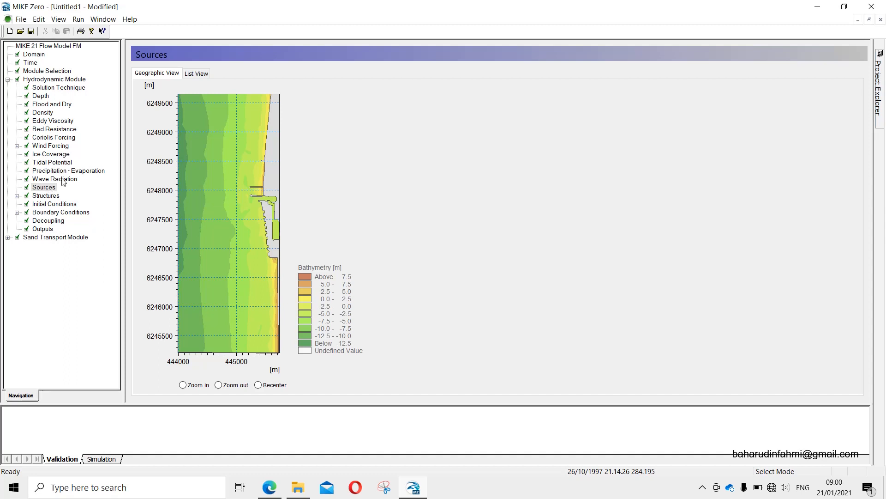
Step: Try adding a new source to the Sources list and open its location and discharge settings
click(197, 73)
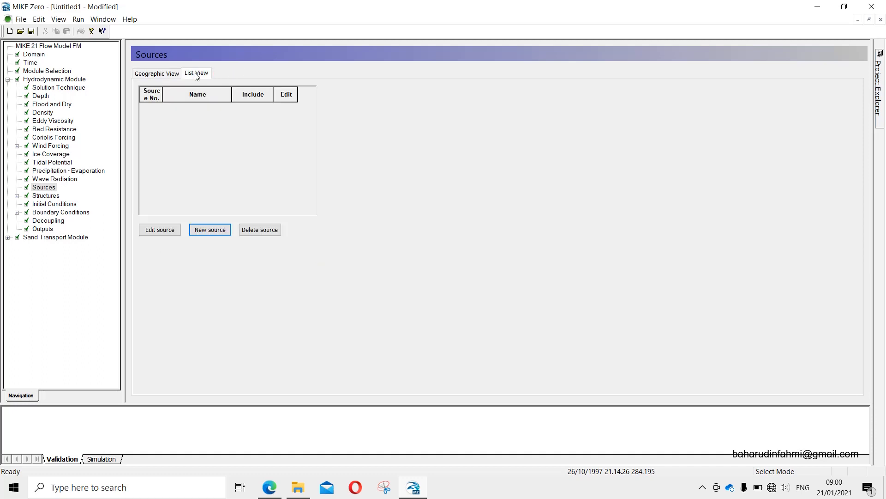
click(157, 73)
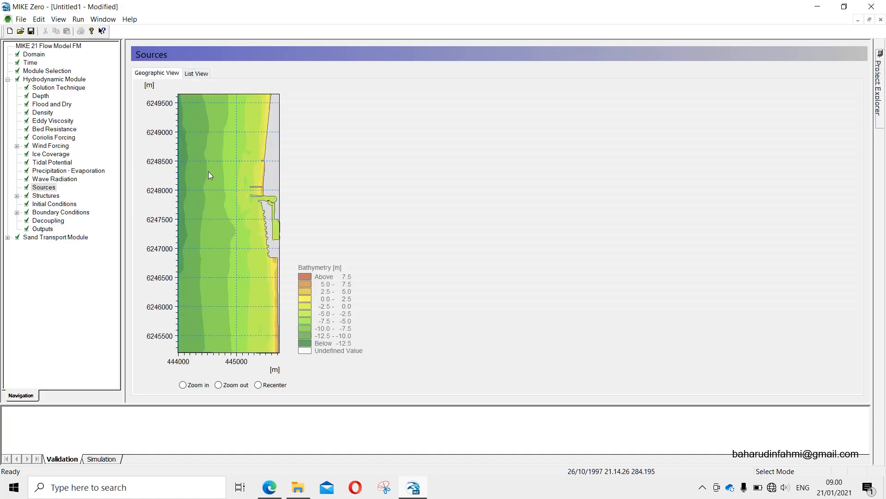
click(194, 74)
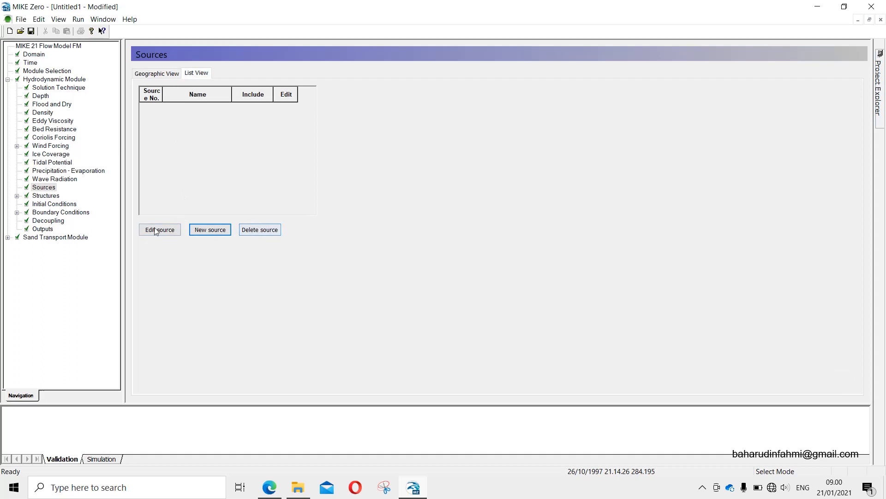
click(211, 230)
click(289, 107)
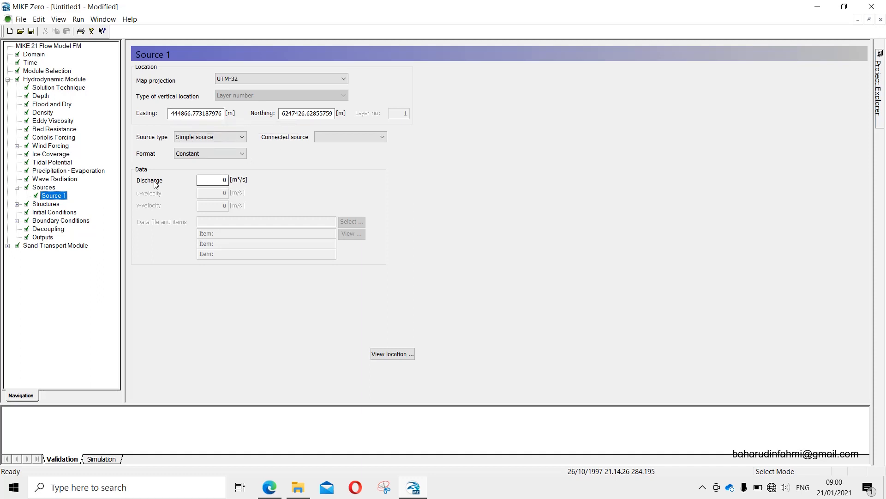
click(216, 180)
Step: View the new source on the Sources map and delete it from the source list
click(37, 188)
click(161, 74)
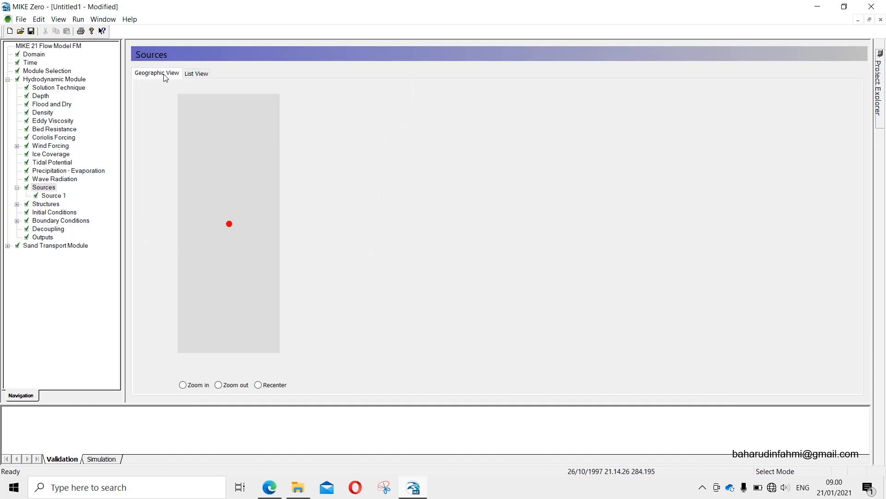
click(195, 74)
click(151, 108)
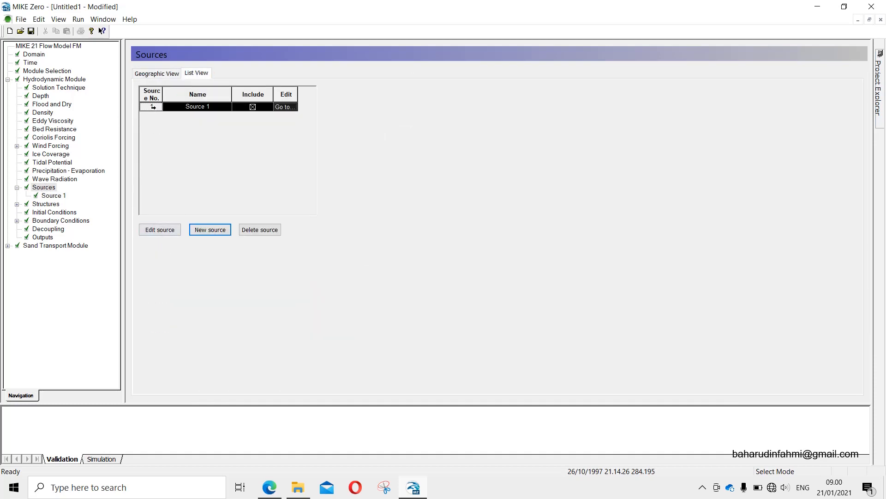
click(259, 233)
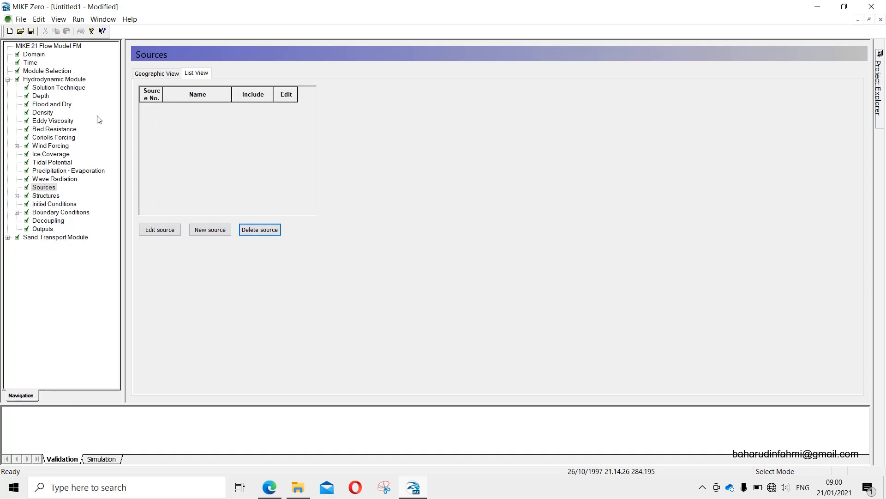
Step: Review the Structures types, Initial Conditions, Module Selection and Time pages, and the Boundary Conditions map
click(17, 196)
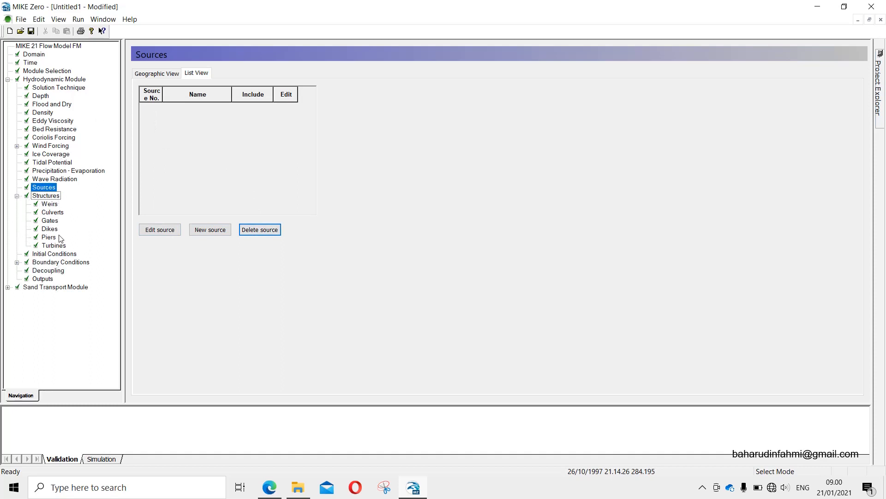
click(17, 196)
click(53, 205)
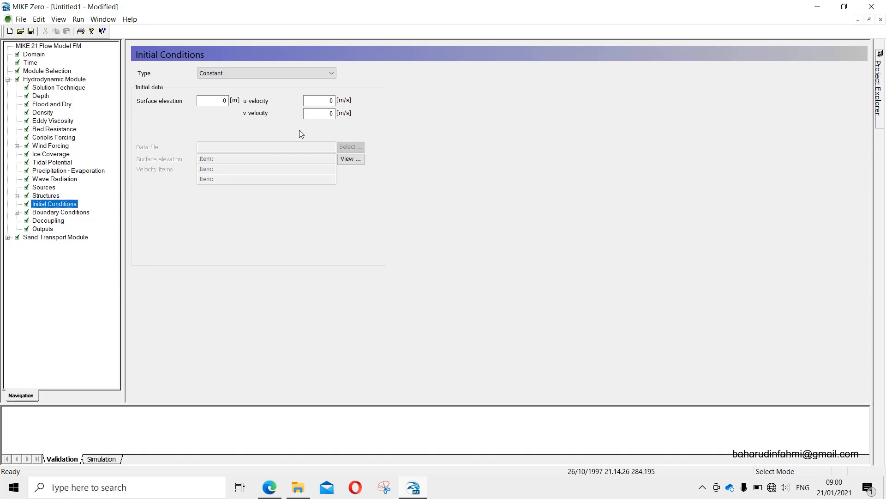
click(30, 69)
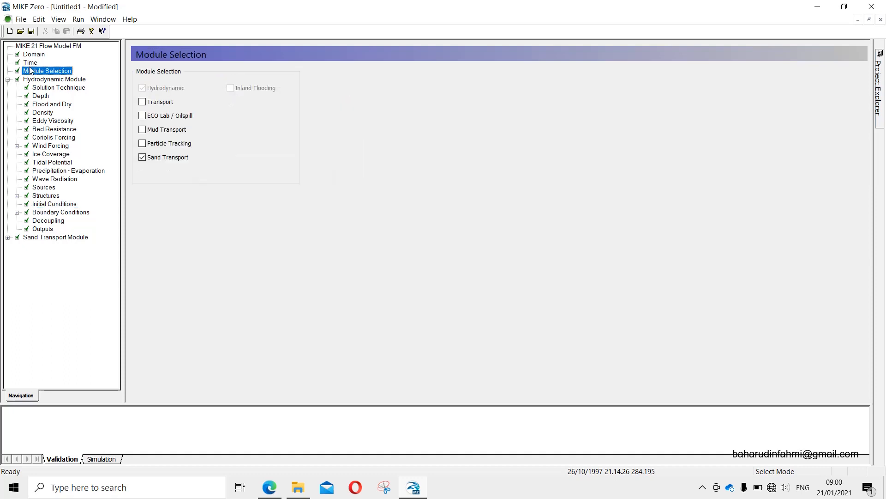
click(31, 64)
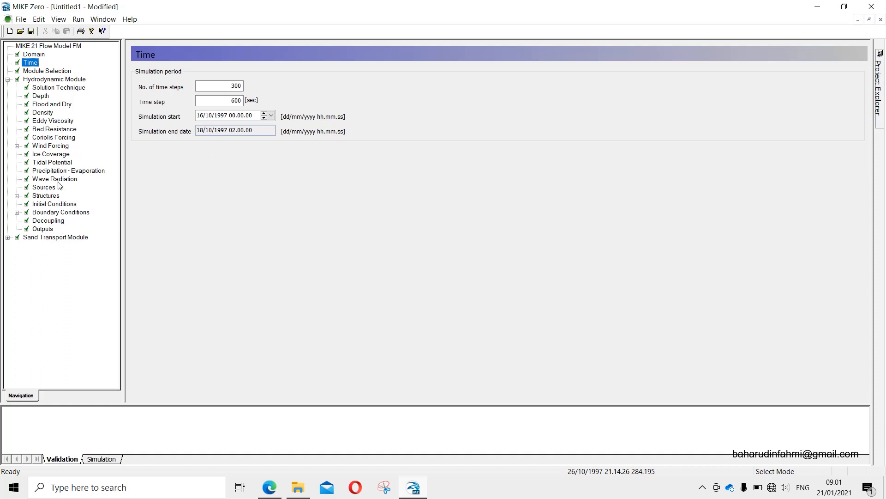
click(53, 213)
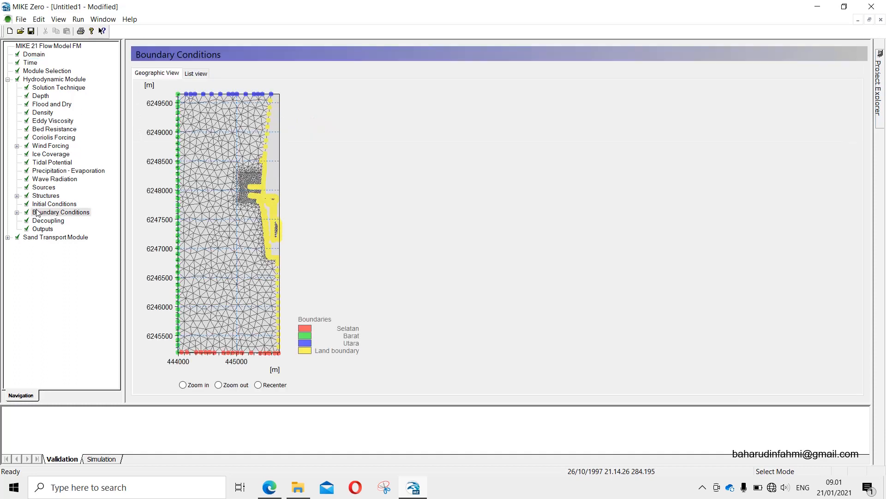
Step: Set the constant initial surface elevation to 1 m in the Initial Conditions
click(40, 205)
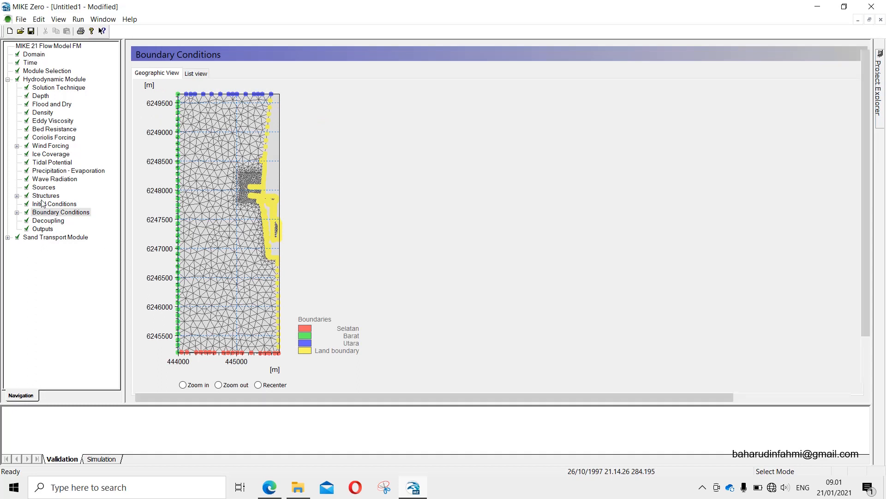
click(209, 100)
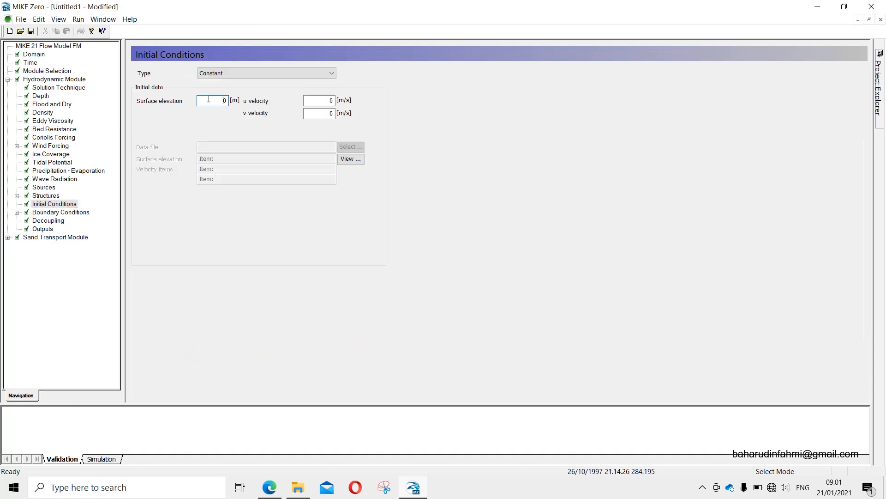
double_click(209, 99)
text(1)
Step: Set the Barat boundary to Specified level with the format Varying in time, constant along boundary
click(17, 213)
click(61, 213)
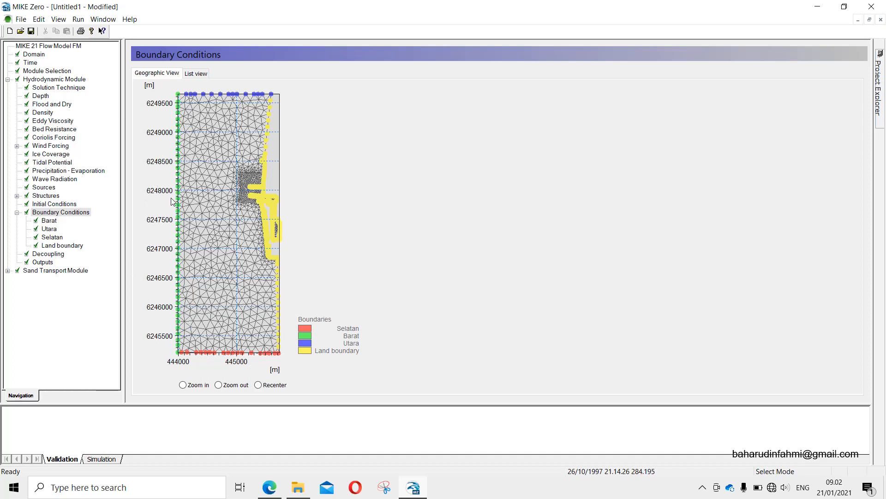
click(43, 223)
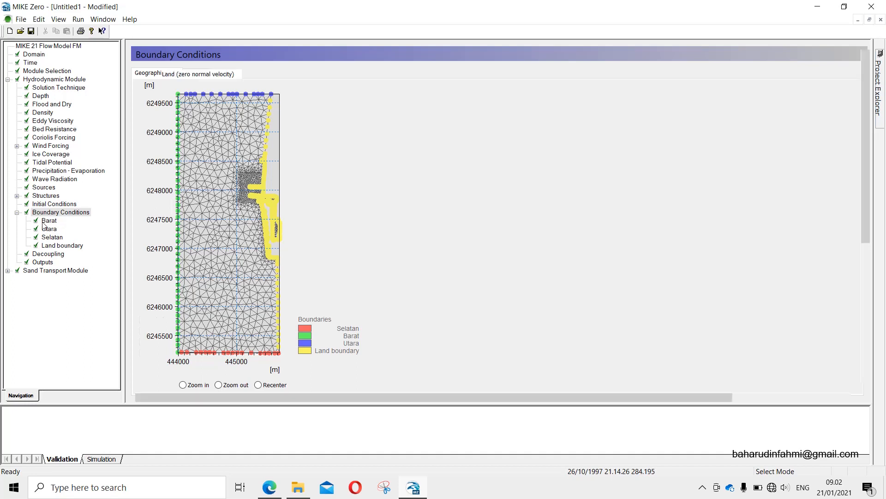
click(188, 75)
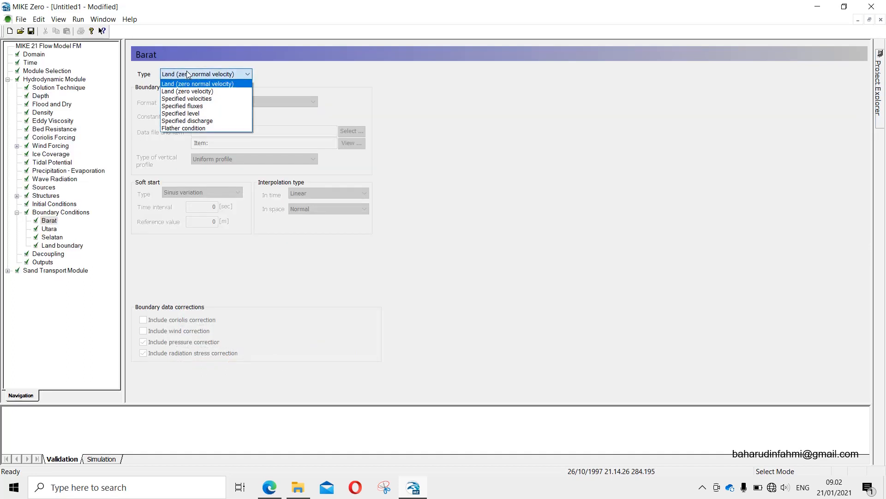
click(198, 114)
click(232, 102)
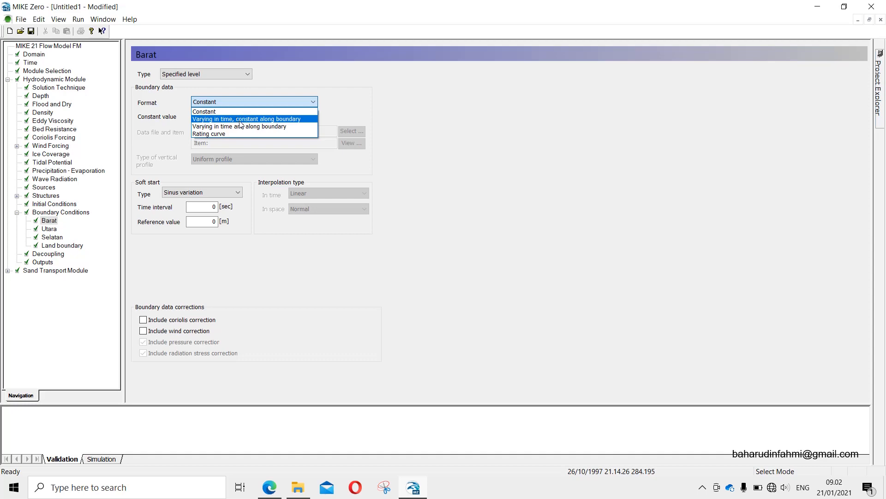
click(240, 119)
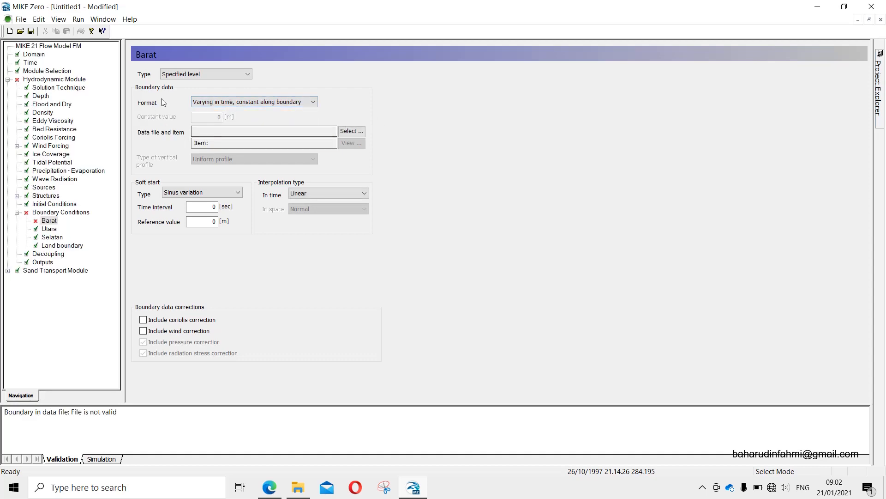
Step: Try the format Varying in time and along boundary for Barat, comparing it with the Boundary Conditions map
click(45, 213)
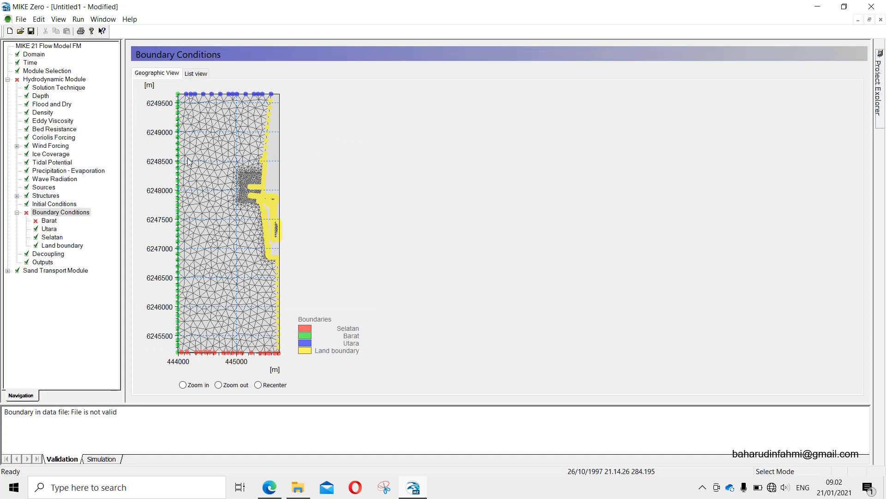
click(50, 229)
click(49, 220)
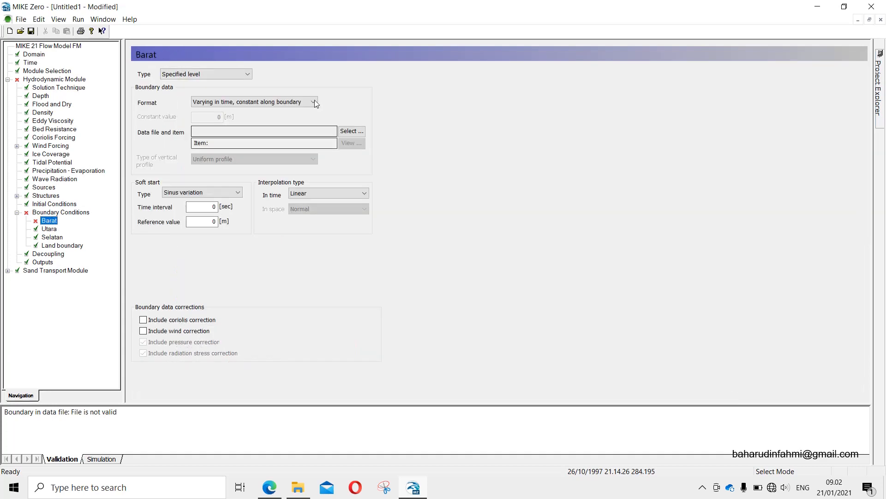
click(205, 105)
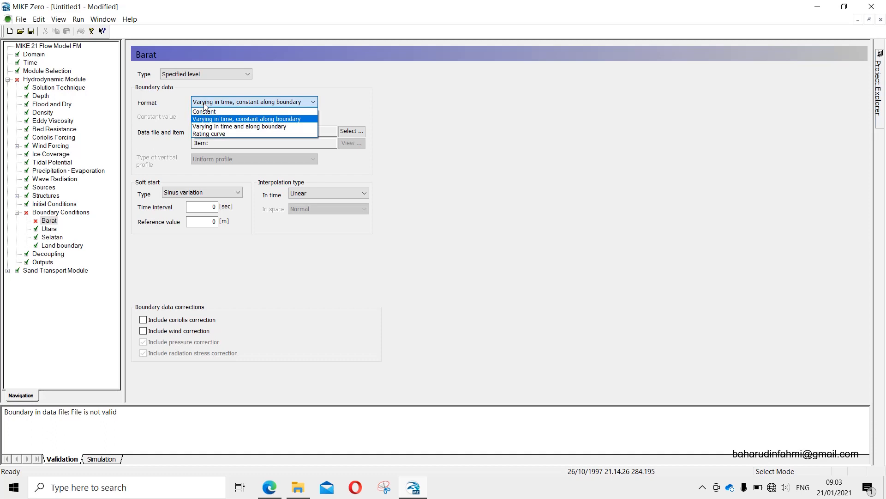
click(213, 127)
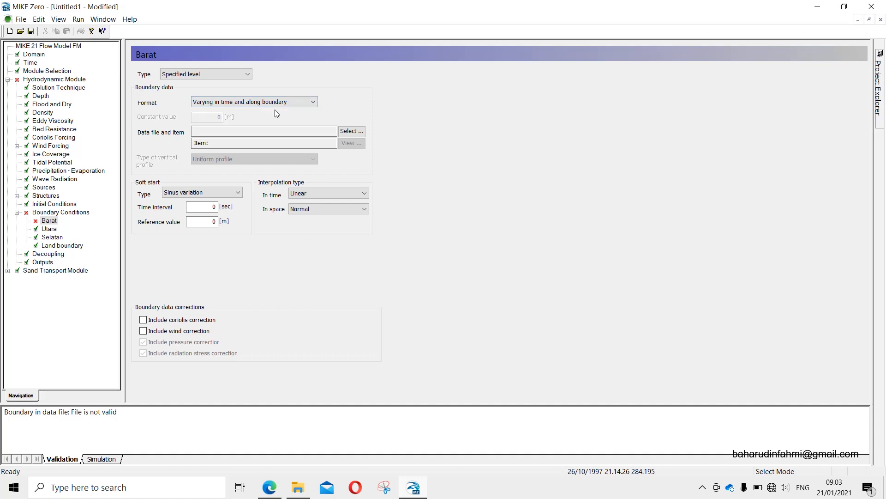
click(83, 212)
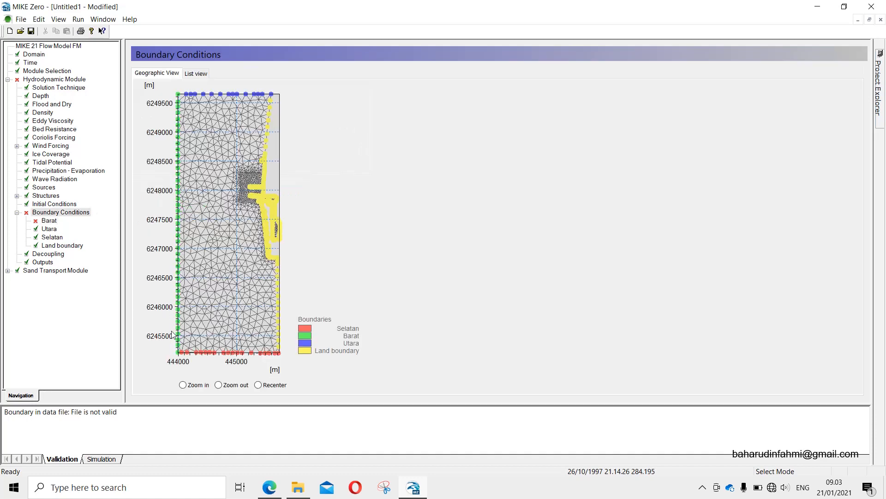
click(48, 220)
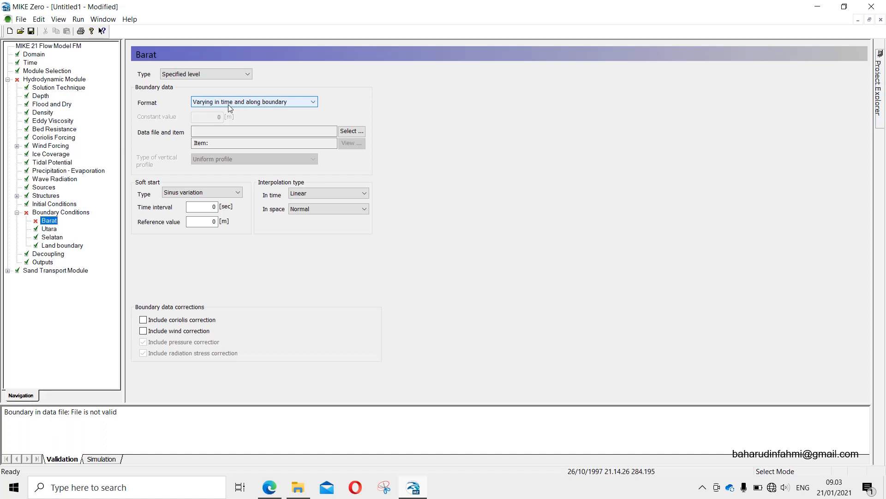
Step: Set Barat's format to Varying in time, constant along boundary, and assign the Water level time series file to it
click(229, 105)
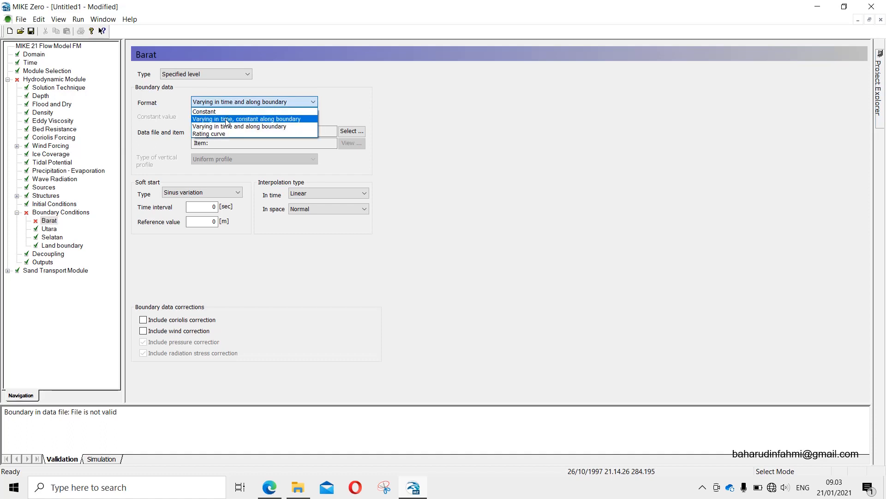
click(226, 120)
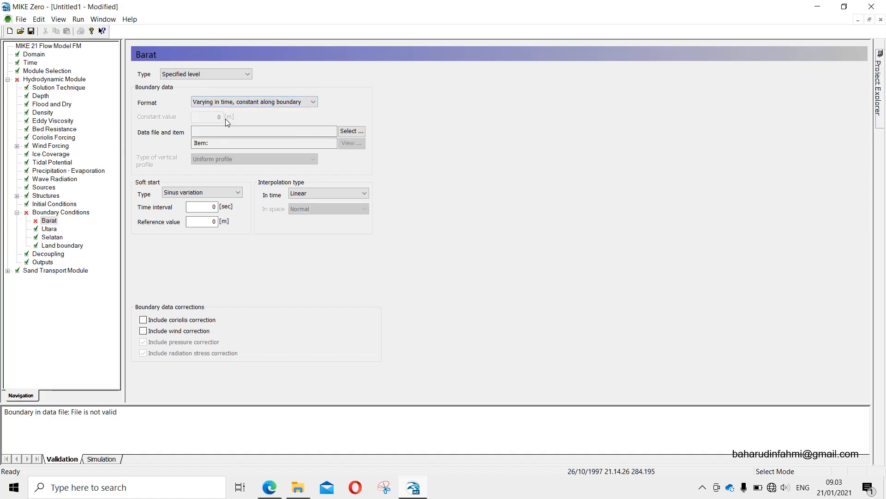
click(349, 132)
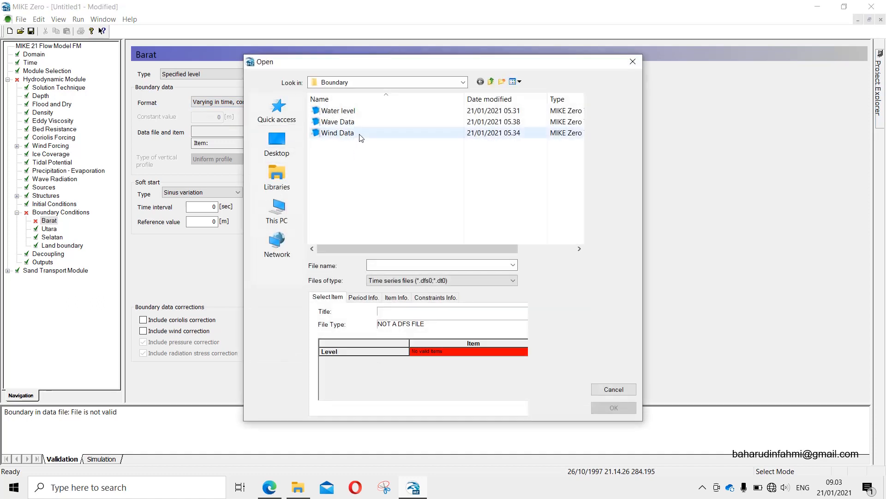
click(363, 114)
click(614, 408)
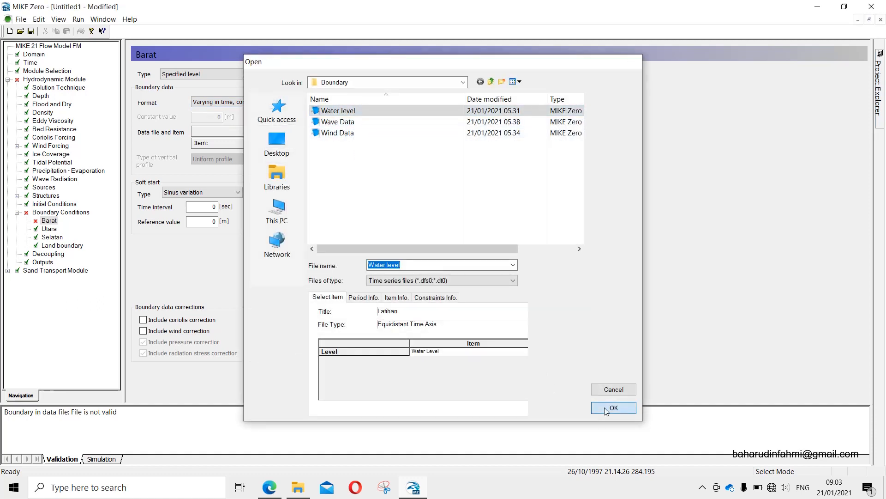
Step: Set the Utara boundary type to Land (zero velocity)
click(50, 229)
click(191, 74)
click(191, 74)
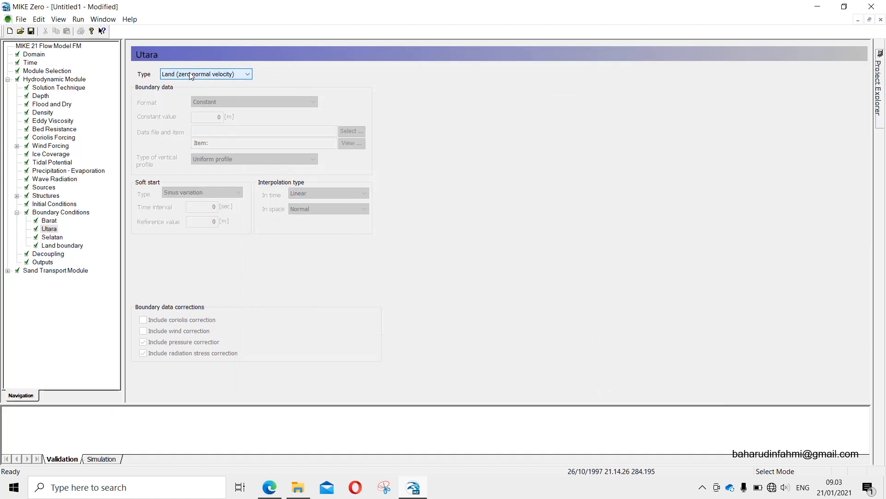
click(190, 73)
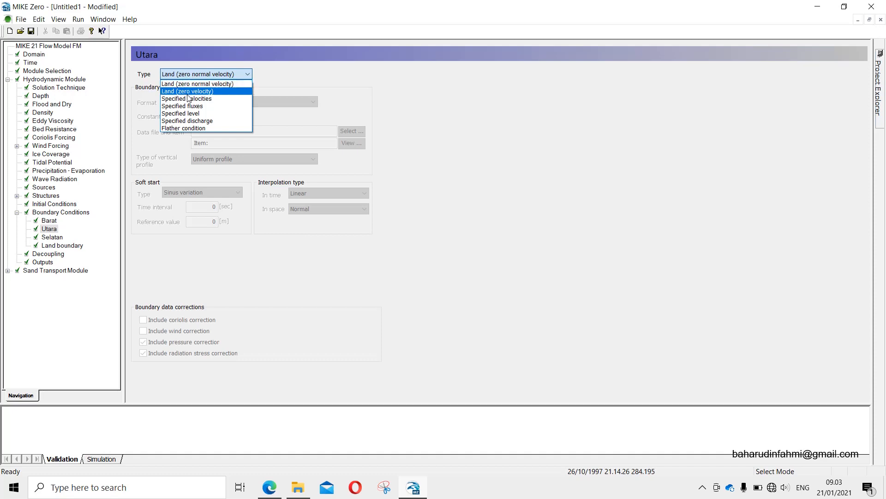
click(192, 92)
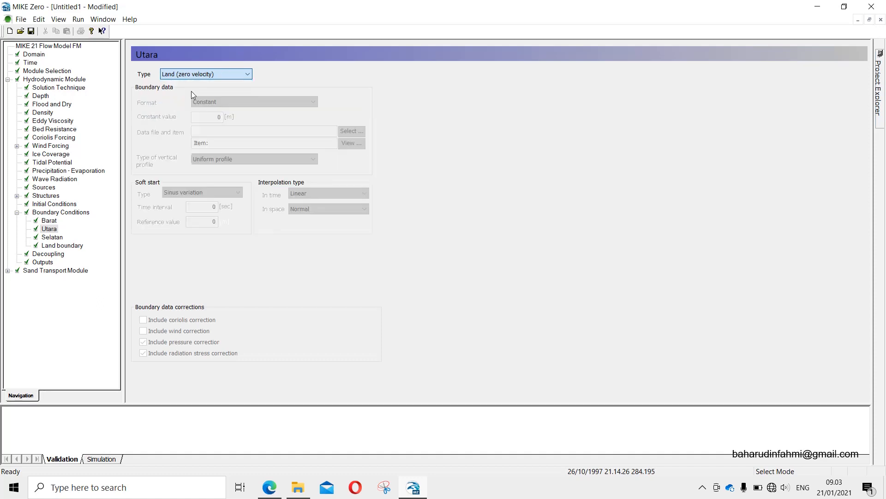
Step: Set the Selatan boundary type to Land (zero velocity) and open the hydrodynamic Outputs settings
click(50, 238)
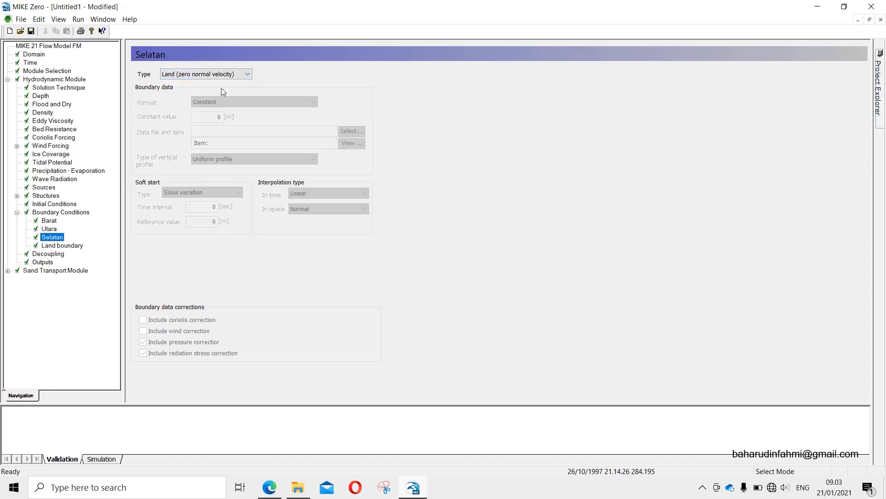
click(233, 76)
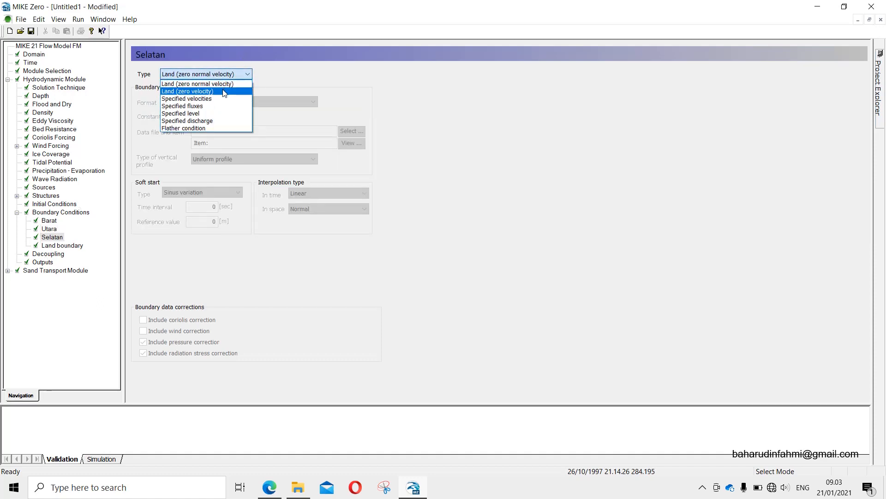
click(225, 92)
click(43, 262)
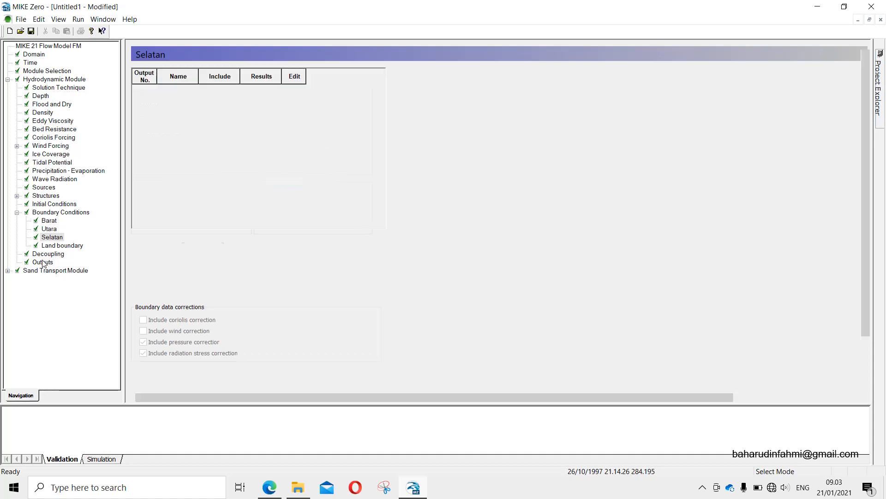
Step: Add a hydrodynamic output, rename it Area, and open its settings
click(149, 251)
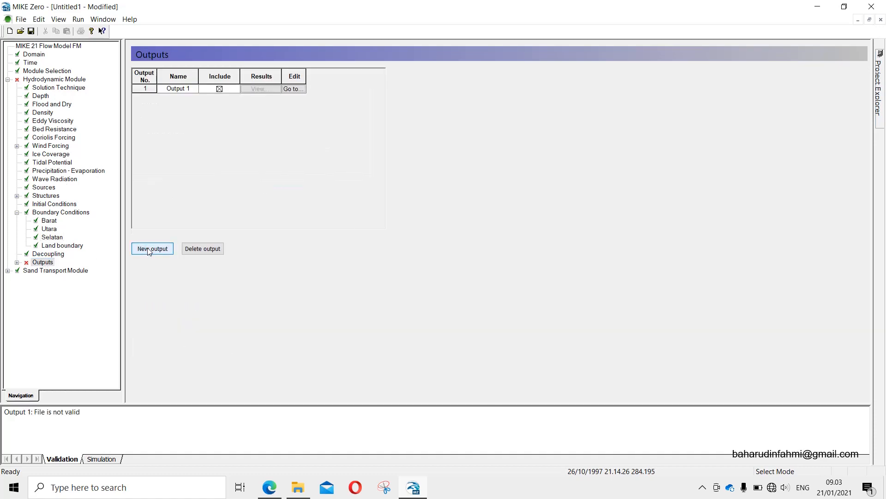
click(190, 89)
drag(191, 88, 97, 111)
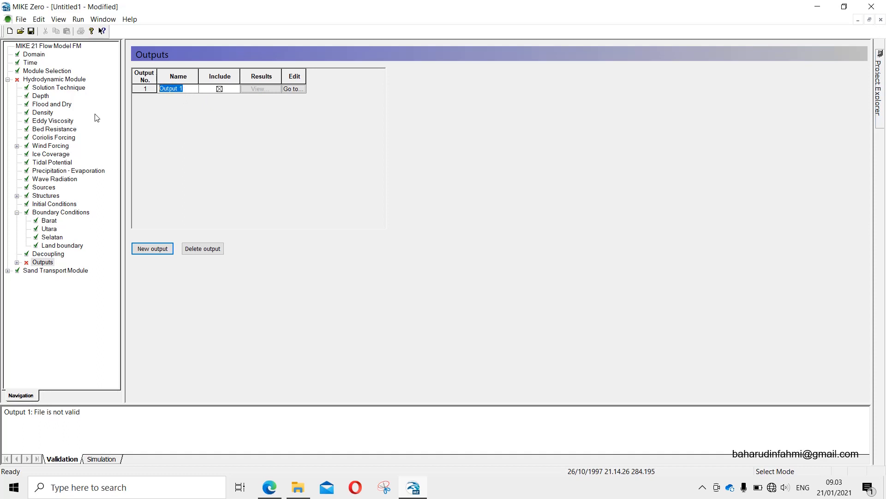
text(Area)
click(301, 88)
Step: Set the Area output's format to Area series and its flood and dry treatment to Whole area
click(199, 74)
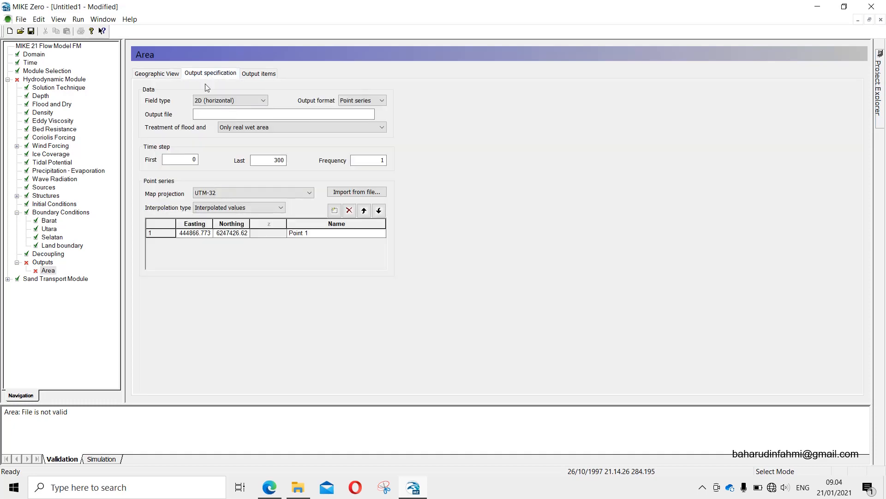
click(377, 100)
click(363, 122)
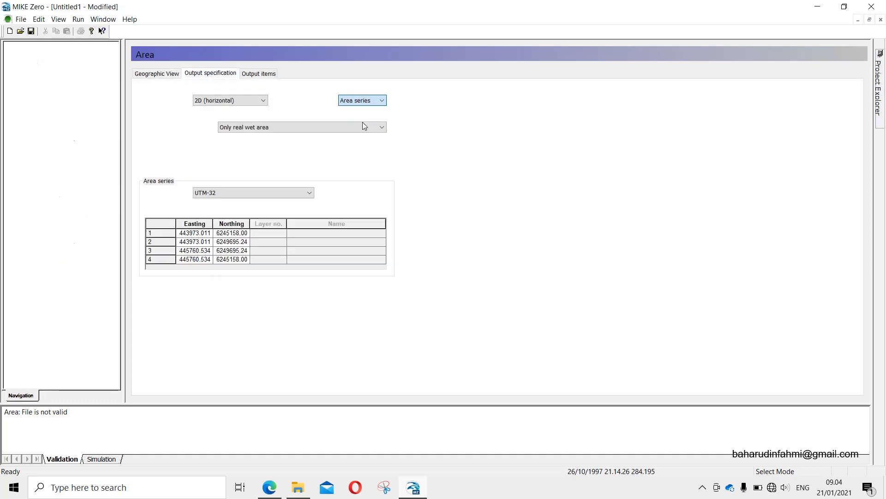
click(362, 127)
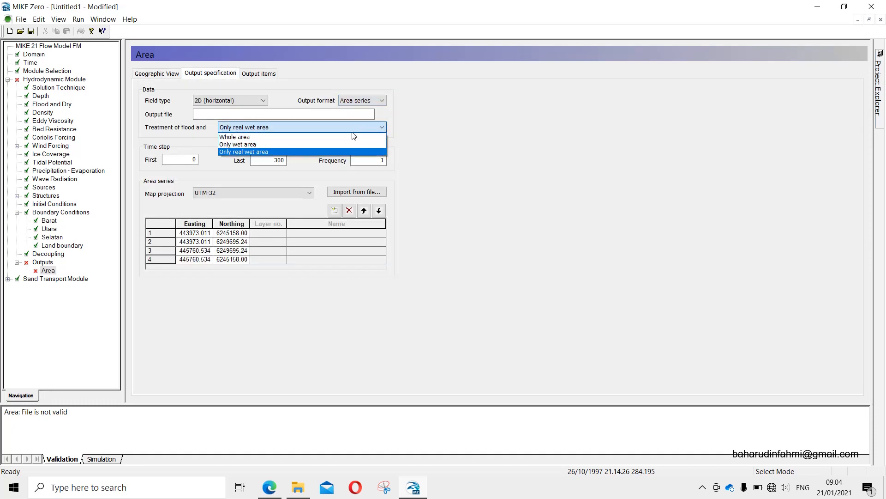
click(353, 137)
Step: Include Current speed and Current direction among the Area output's additional variables
click(255, 74)
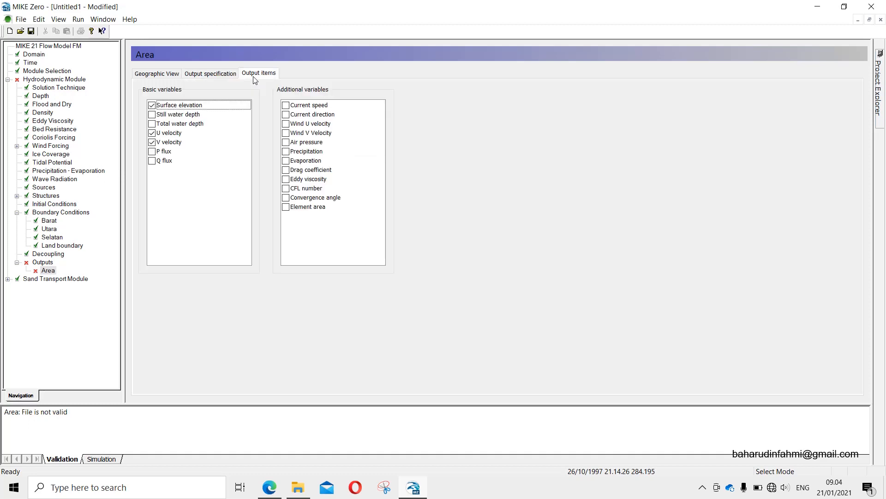
click(286, 105)
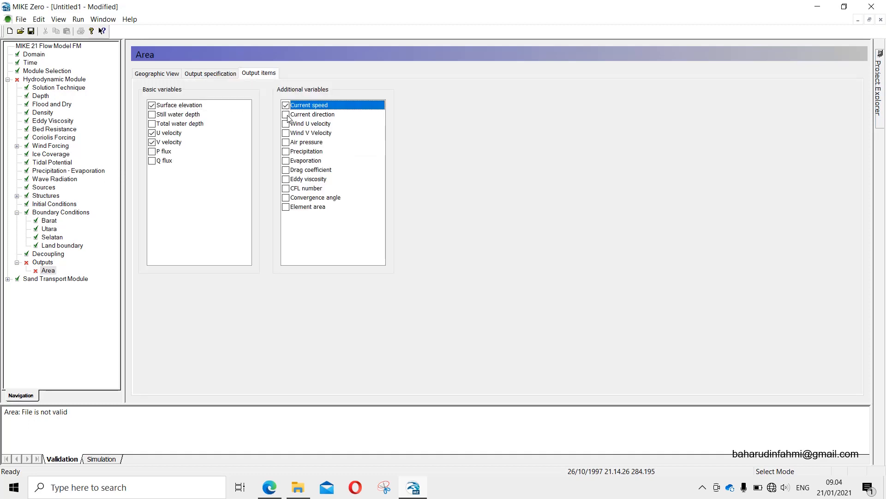
click(286, 115)
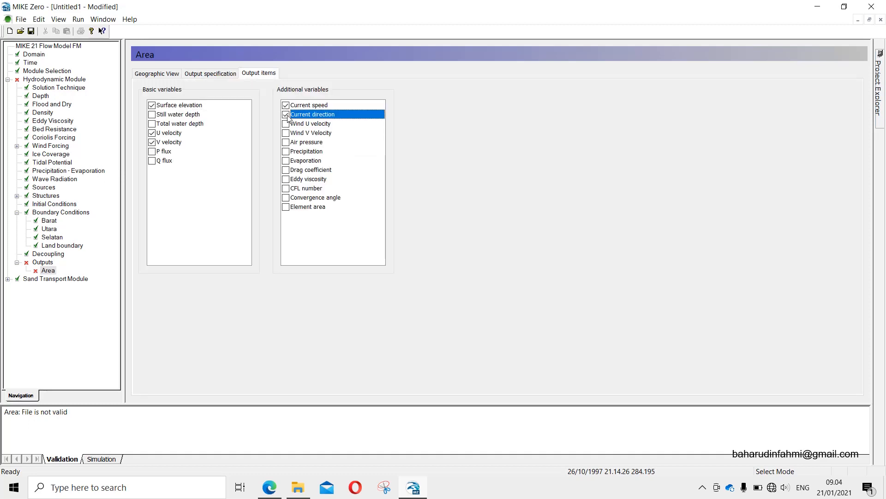
click(152, 142)
click(42, 262)
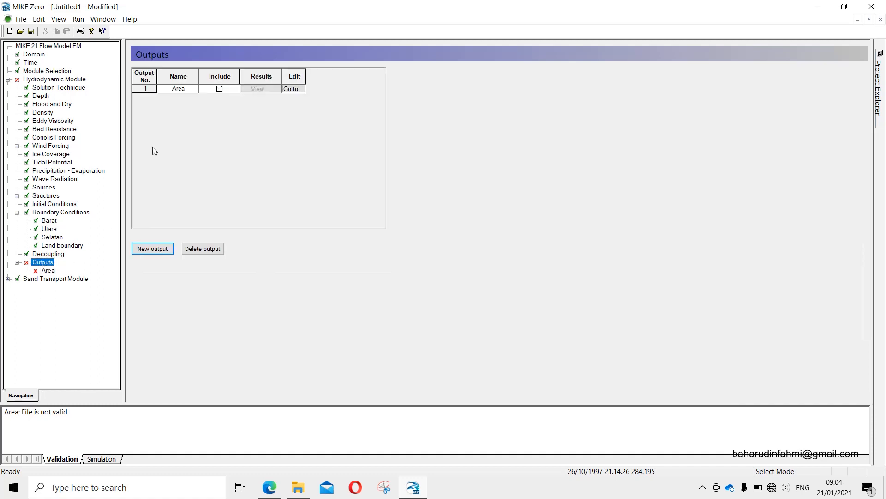
Step: Name the Area output file Model Arus 1 and recheck its output specification
click(302, 90)
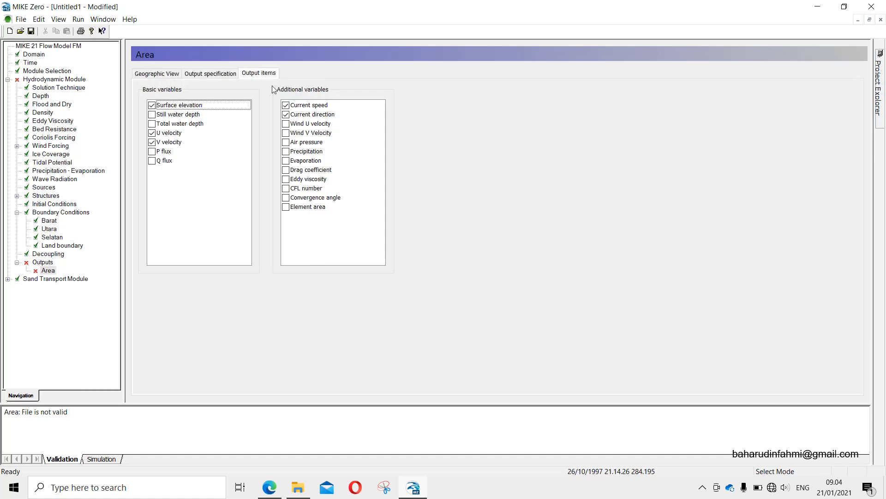
click(218, 75)
click(300, 114)
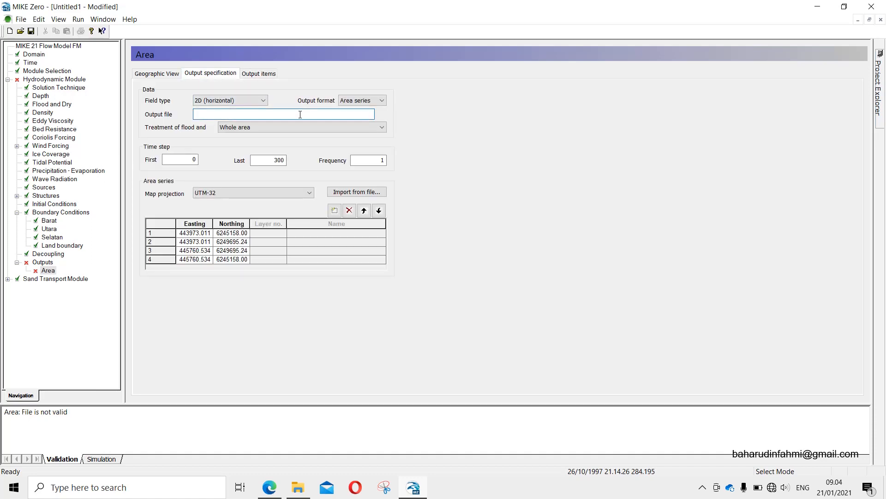
text(CO)
key(BackSpace)
text(COBA)
key(BackSpace)
key(BackSpace)
key(BackSpace)
text(Model R)
text(rus 1)
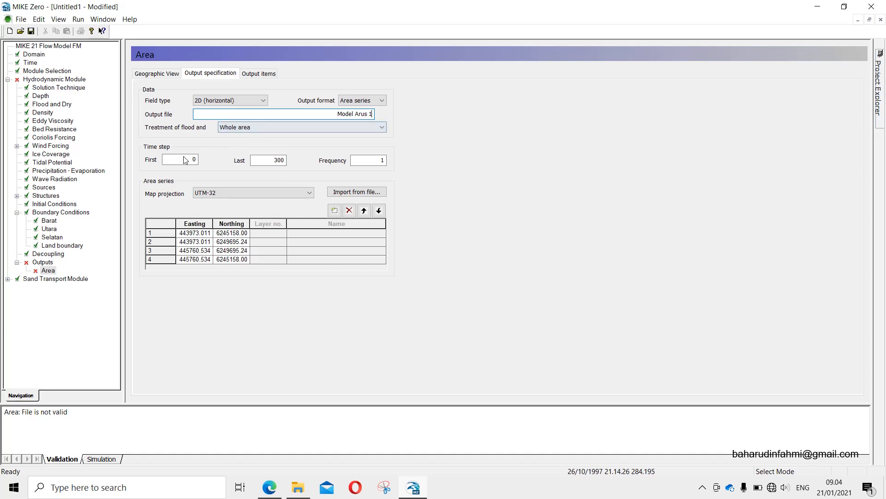
click(41, 264)
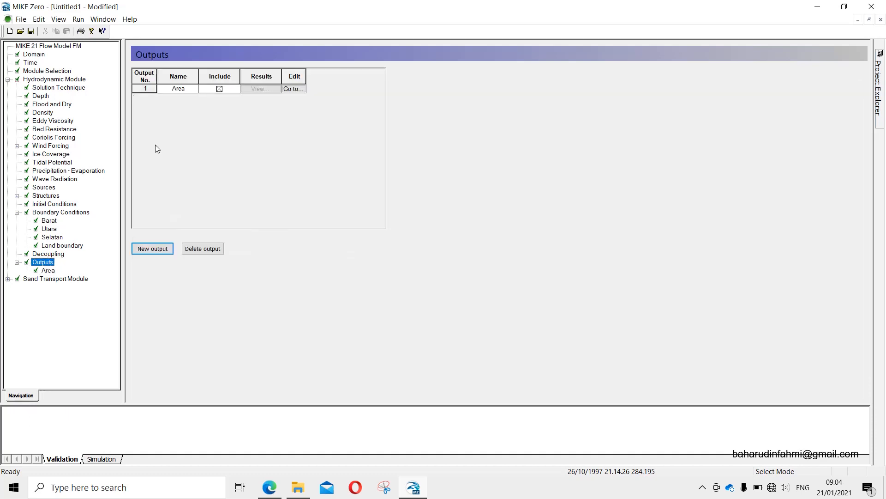
click(298, 89)
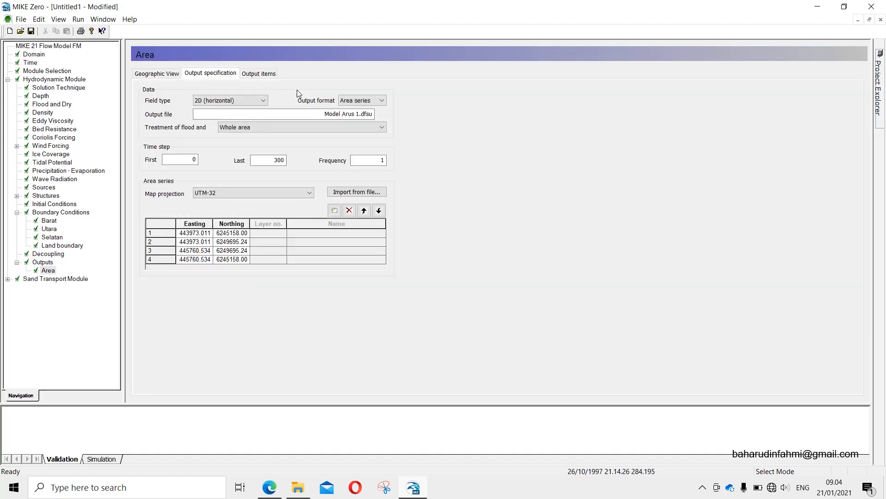
click(41, 263)
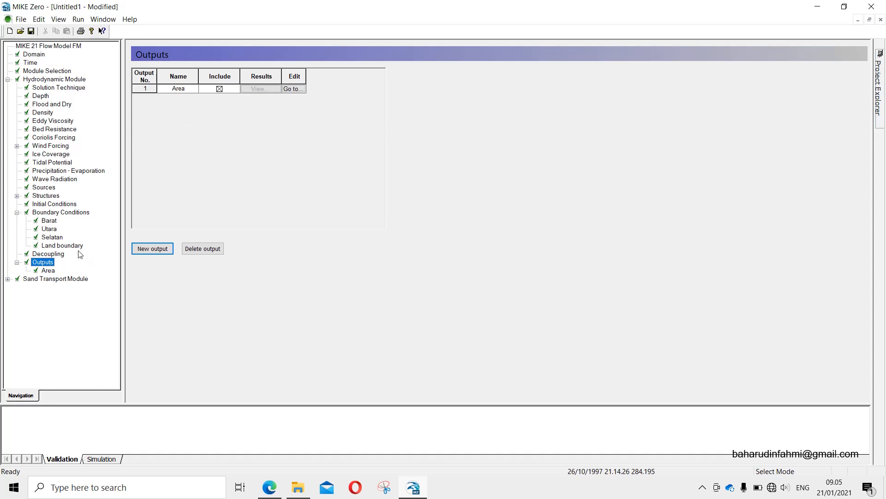
click(48, 271)
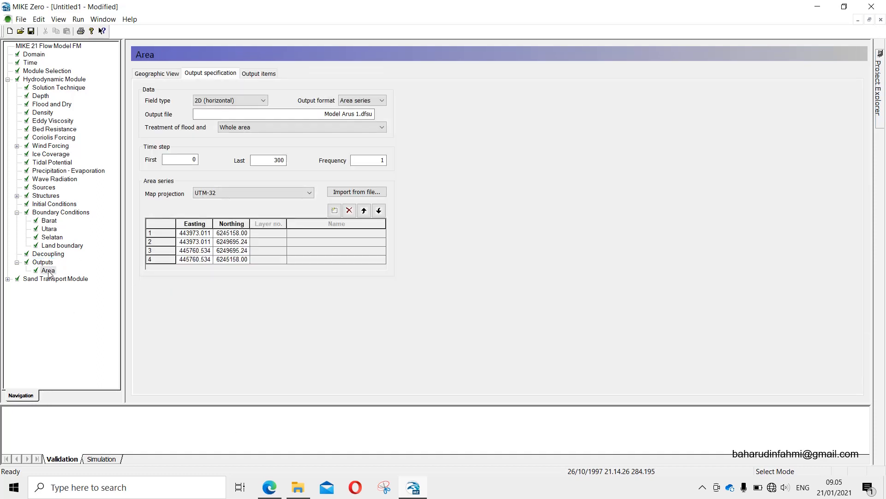
Step: Add a second hydrodynamic output, rename it Titik 1, and open its settings
click(46, 262)
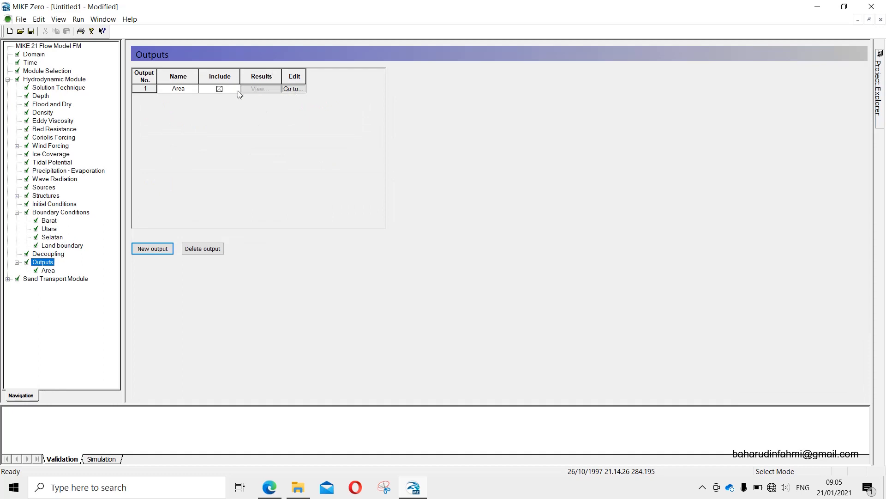
click(154, 249)
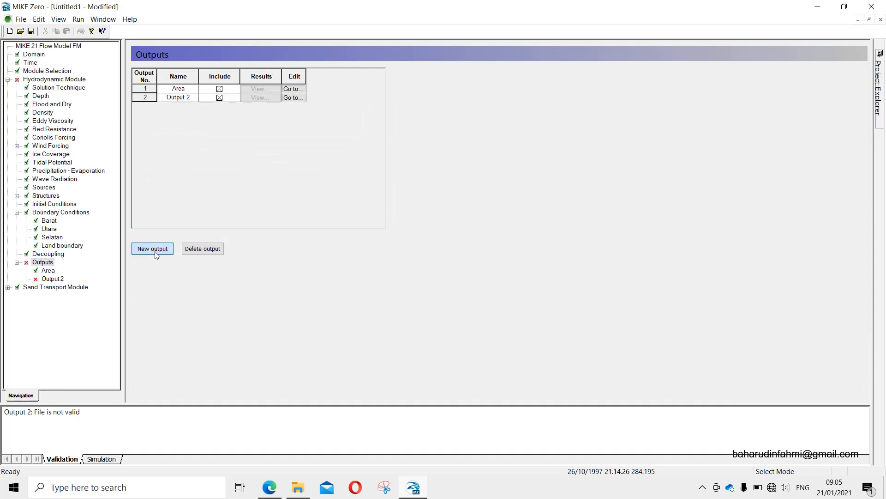
click(179, 97)
text(Titik 1)
click(295, 98)
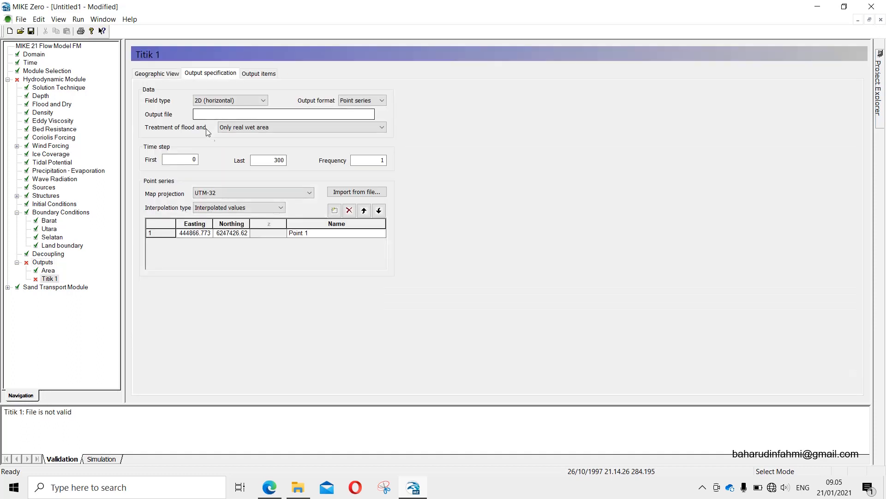
Step: Name the Titik 1 output file Arus Titik 1 and set its flood and dry treatment to Whole area
click(330, 114)
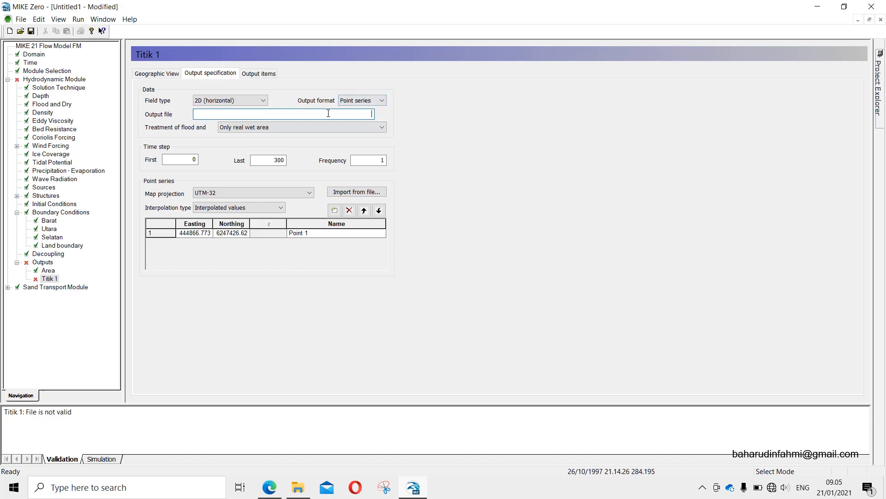
text(Arus Titik 1)
click(290, 130)
click(287, 135)
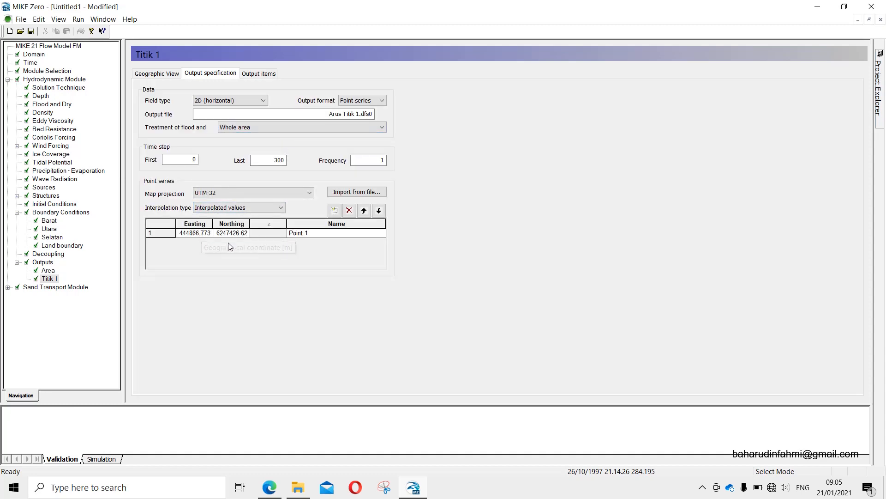
Step: Set the Easting of Titik 1's Point 1 to 445000 and check its location on the bathymetry map
click(159, 74)
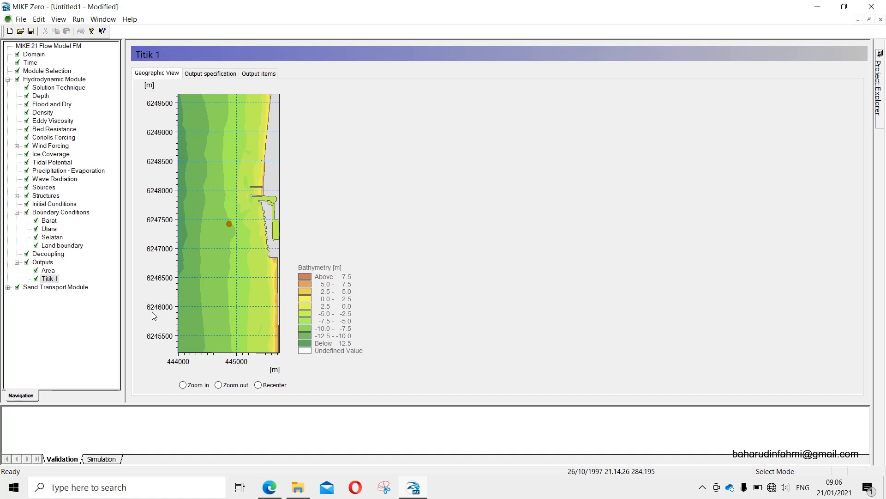
click(231, 74)
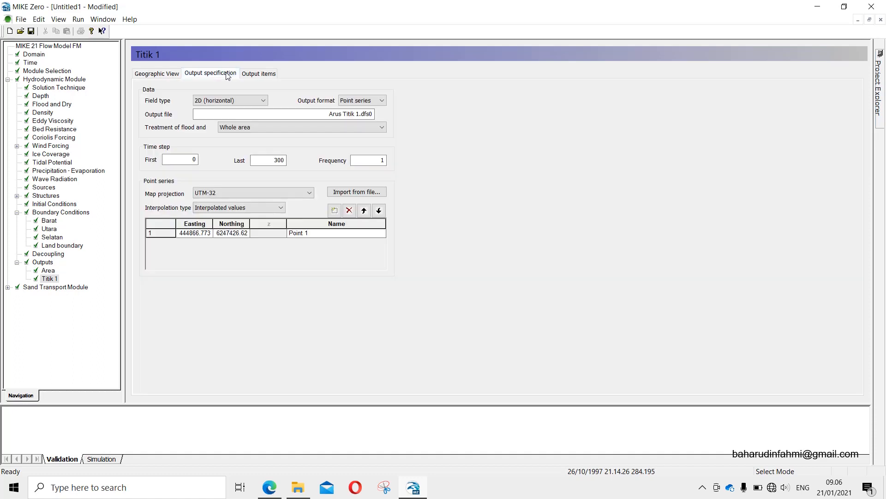
click(191, 234)
click(182, 234)
click(163, 73)
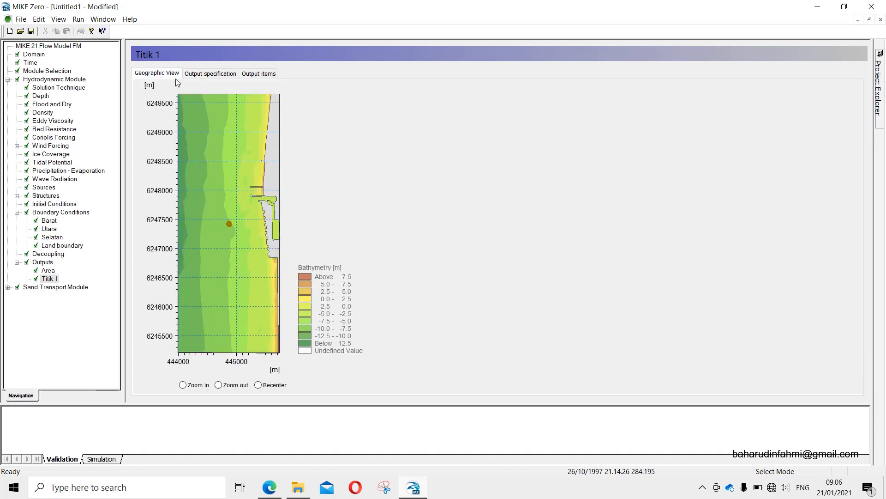
click(203, 76)
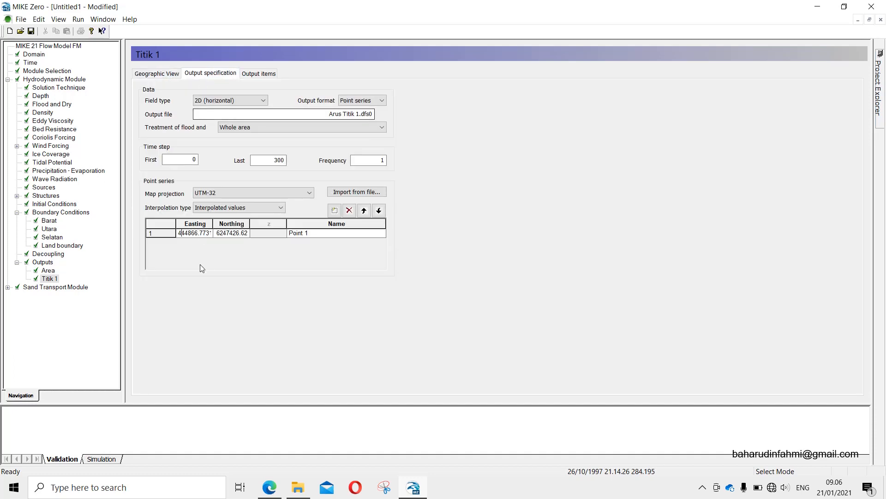
double_click(179, 234)
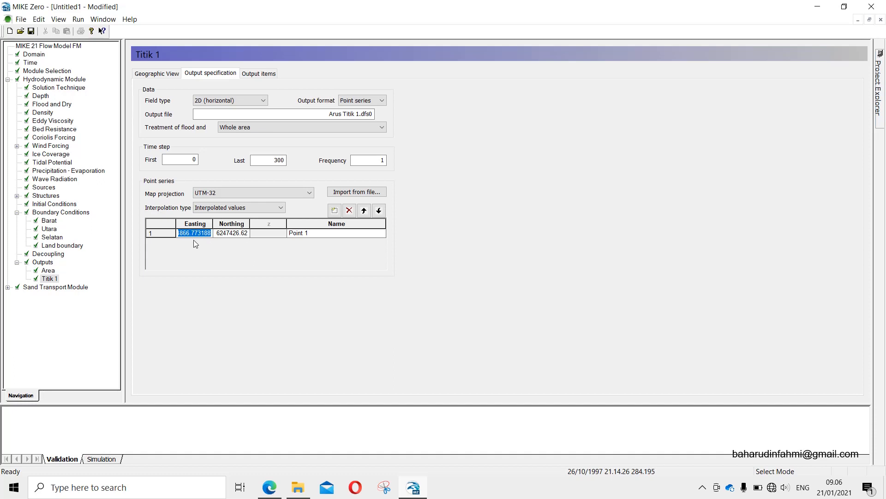
drag(211, 233, 155, 243)
click(230, 234)
click(210, 233)
key(BackSpace)
key(BackSpace)
key(BackSpace)
key(BackSpace)
key(BackSpace)
key(BackSpace)
key(BackSpace)
key(BackSpace)
key(BackSpace)
key(Delete)
key(Delete)
text(445000)
click(223, 234)
click(157, 73)
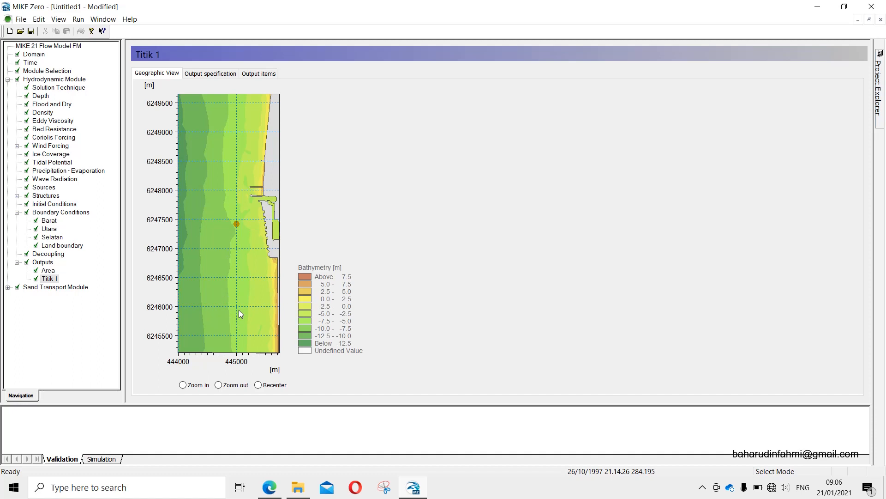
Step: Set the Northing of Titik 1's Point 1 to 6246000 and check its location on the bathymetry map
click(209, 74)
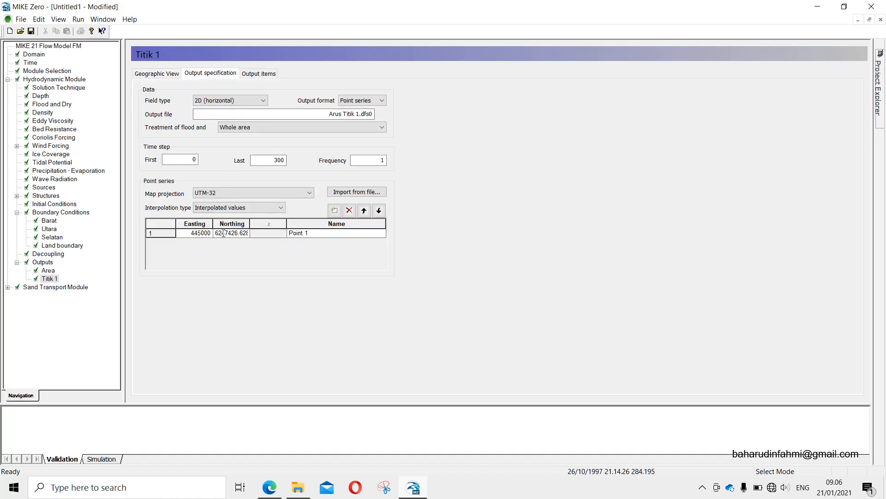
drag(226, 233, 265, 239)
key(Delete)
text(6246000)
click(164, 75)
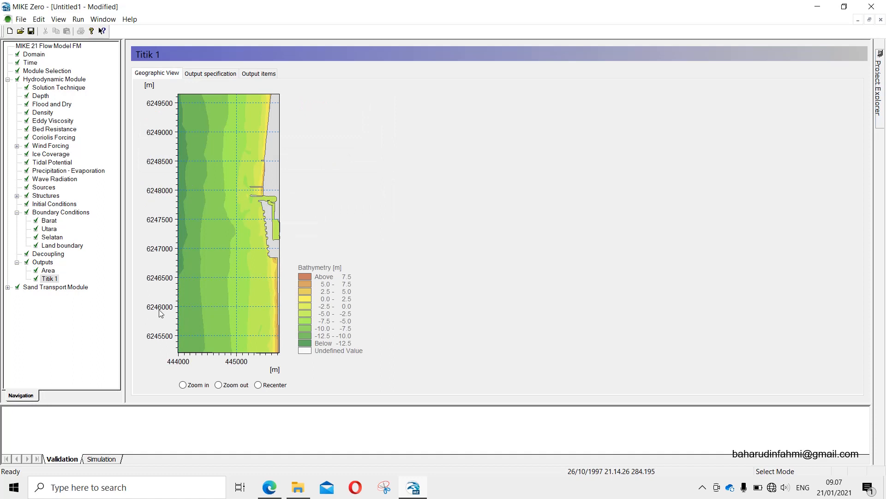
click(210, 74)
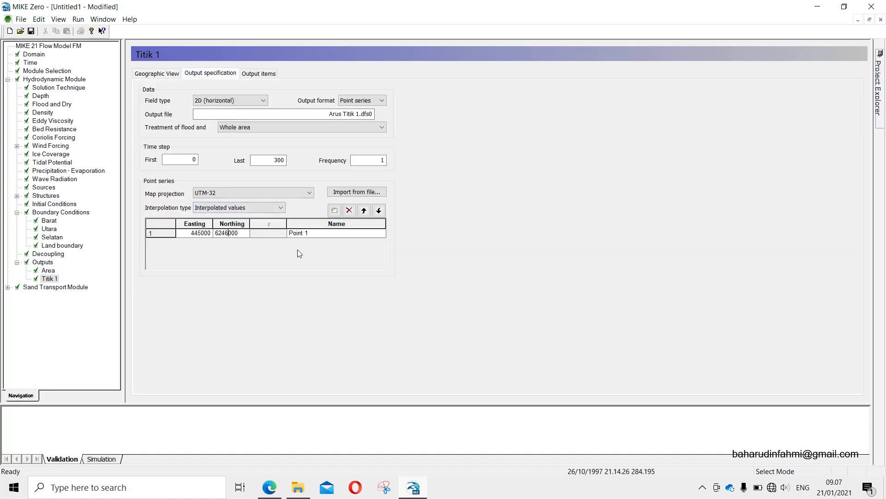
click(316, 234)
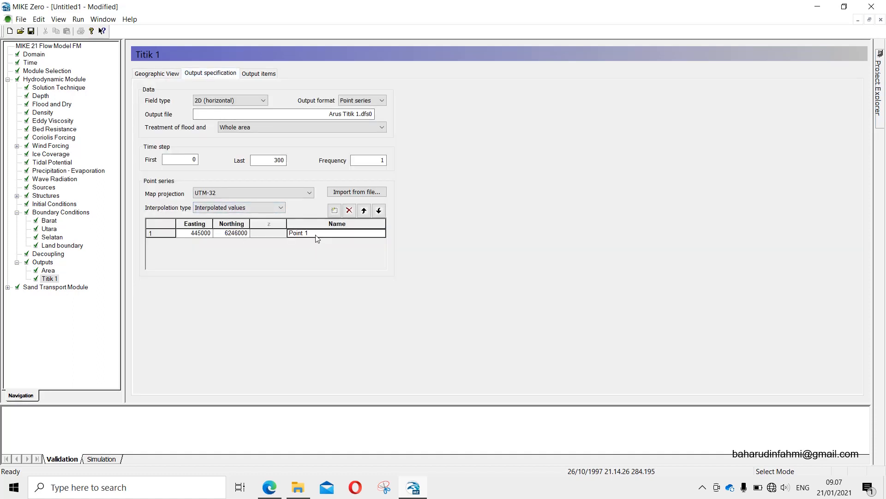
click(237, 234)
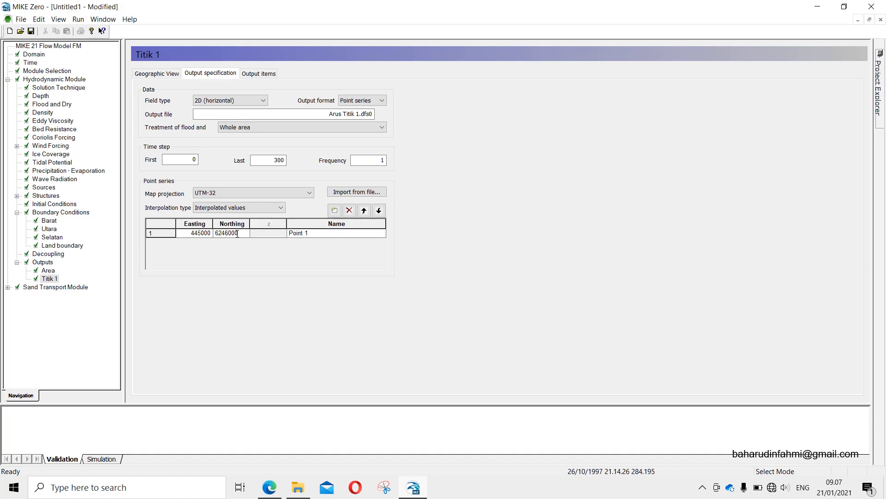
click(160, 73)
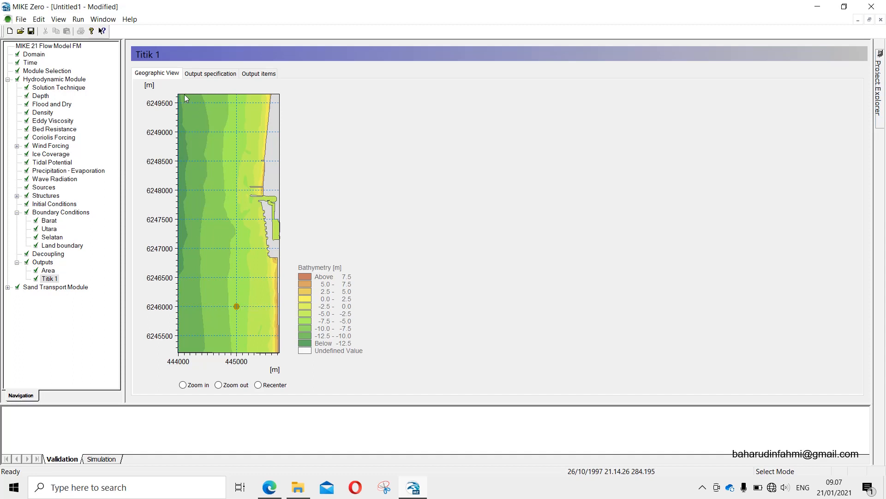
Step: Add a third hydrodynamic output, rename it Titik 2, and open its settings
click(39, 264)
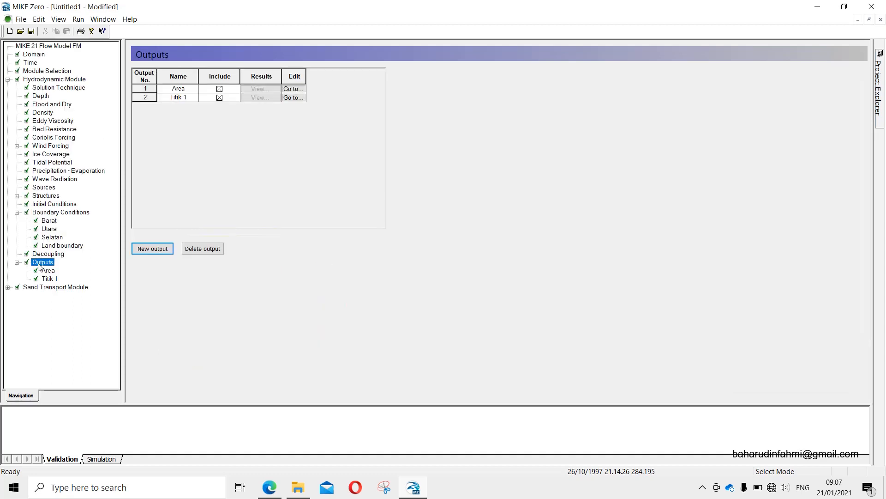
click(154, 251)
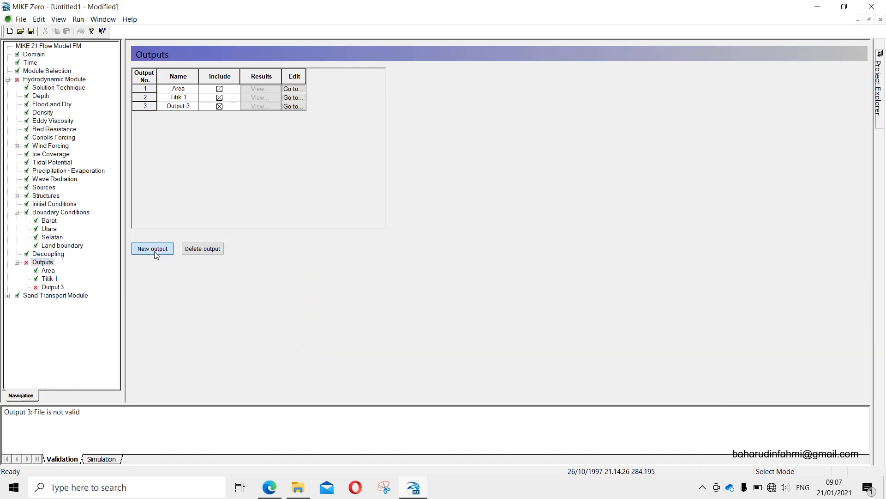
click(190, 107)
text(Titik 2)
click(294, 107)
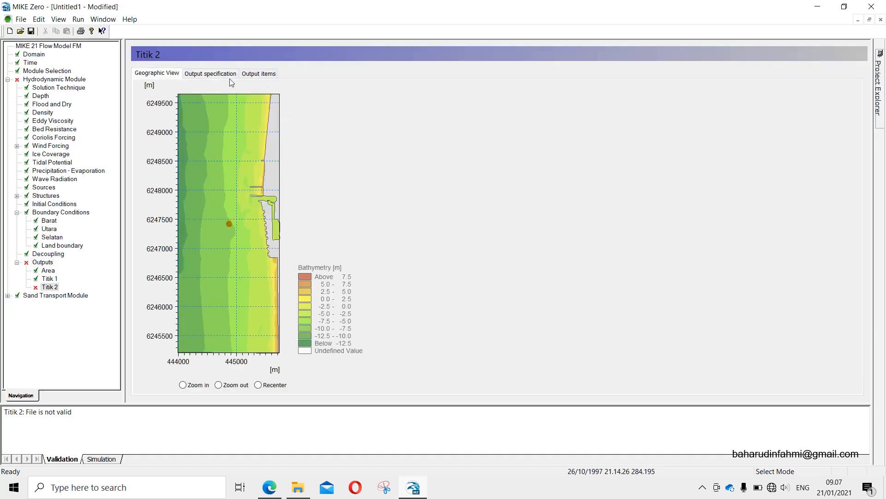
Step: Set Titik 2's flood and dry treatment to Whole area and name its point series output file Arus Titik 2
click(230, 77)
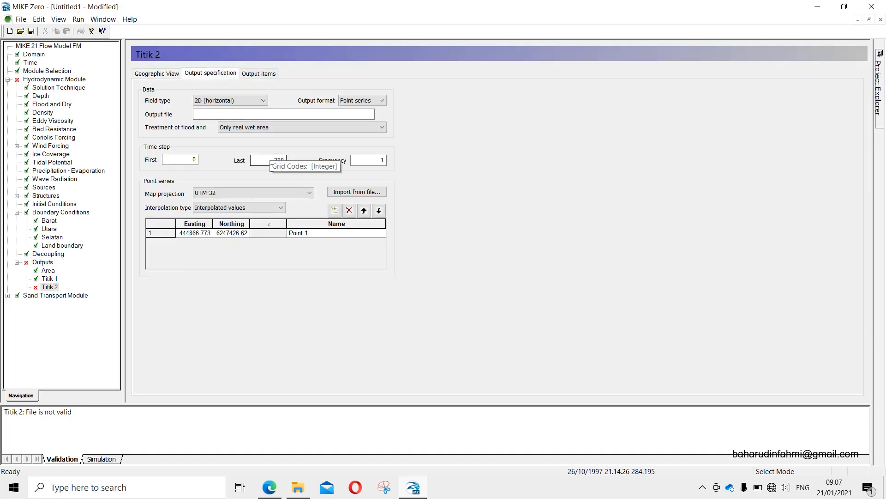
click(262, 129)
click(258, 141)
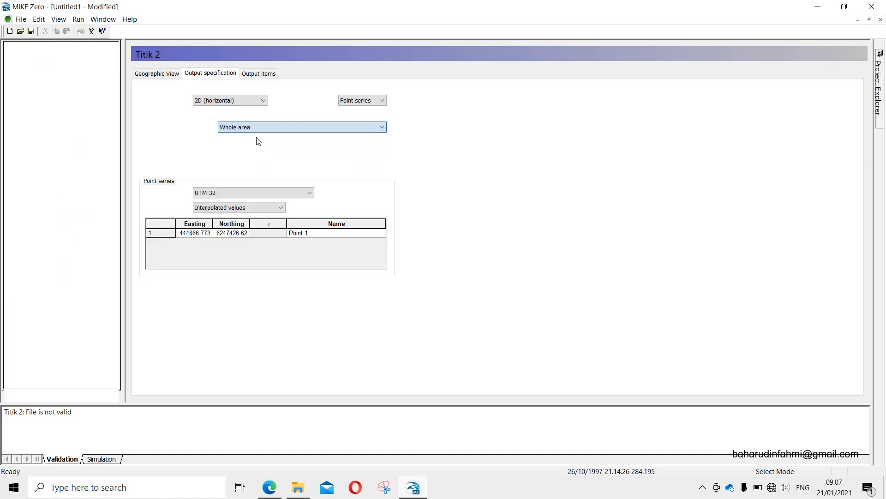
click(362, 100)
click(342, 112)
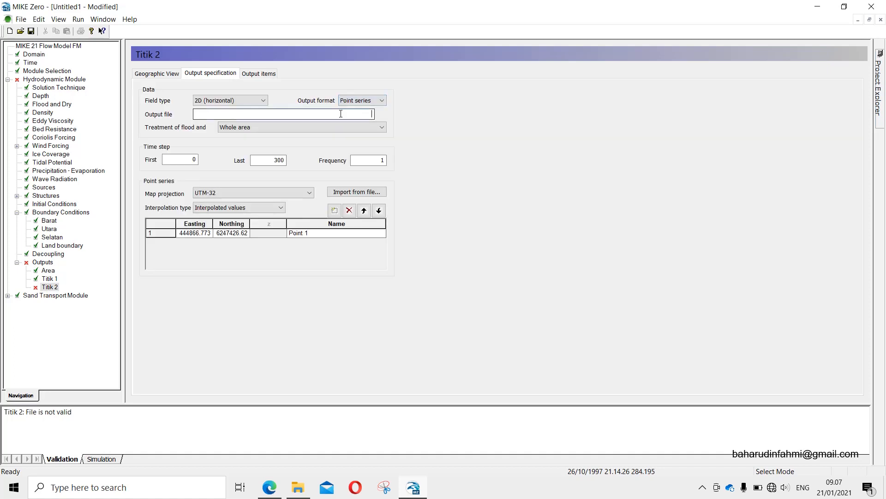
text(Arus Titik 2)
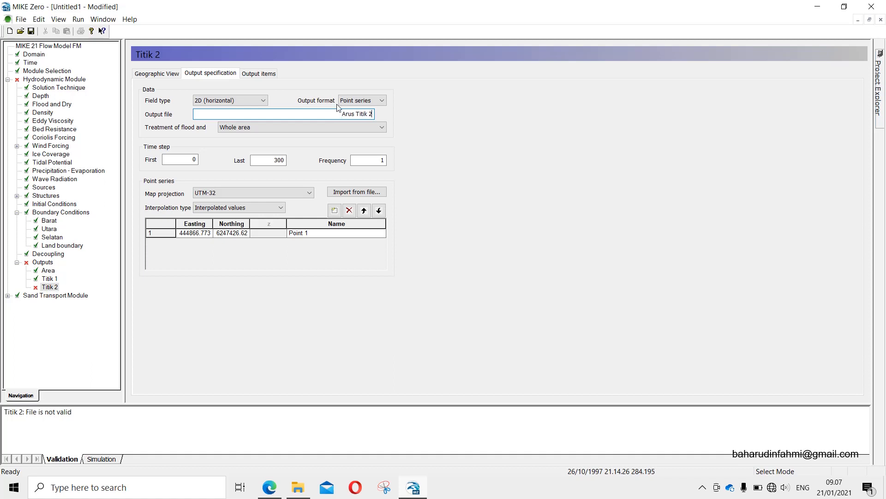
Step: For Titik 1's output items, exclude Surface elevation, U velocity and V velocity, and include Current speed and Current direction
click(50, 280)
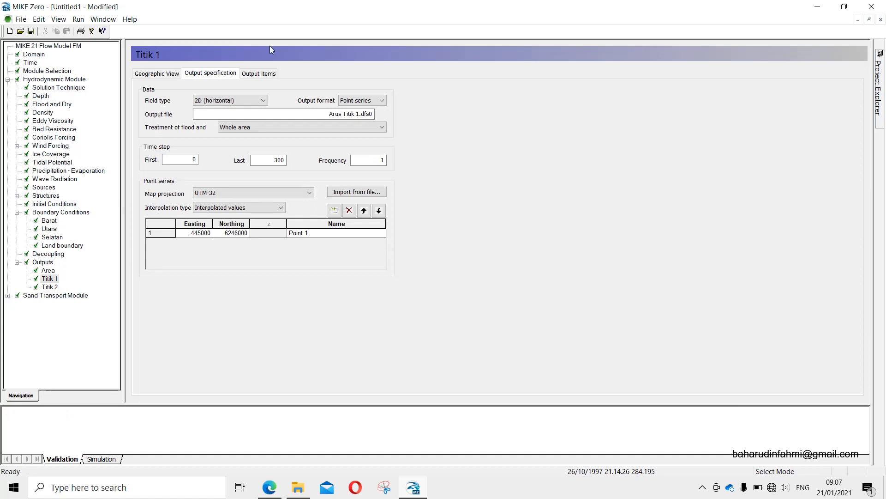
click(272, 75)
click(152, 105)
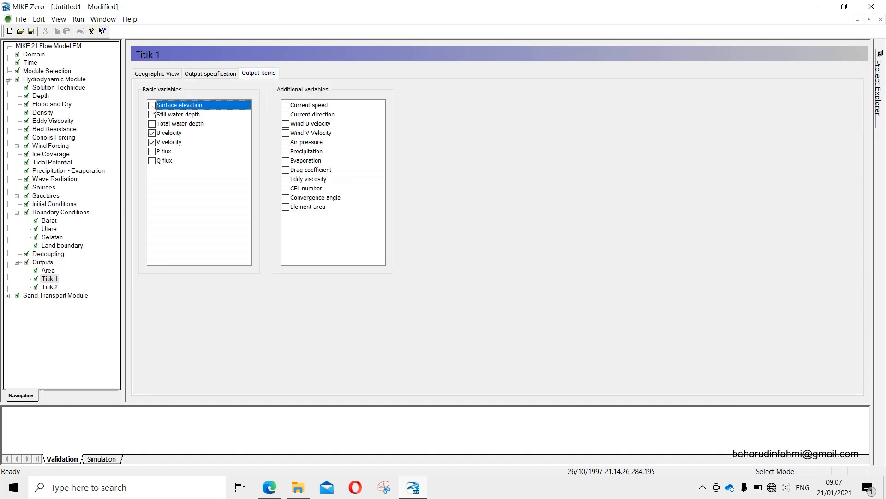
click(152, 133)
click(152, 143)
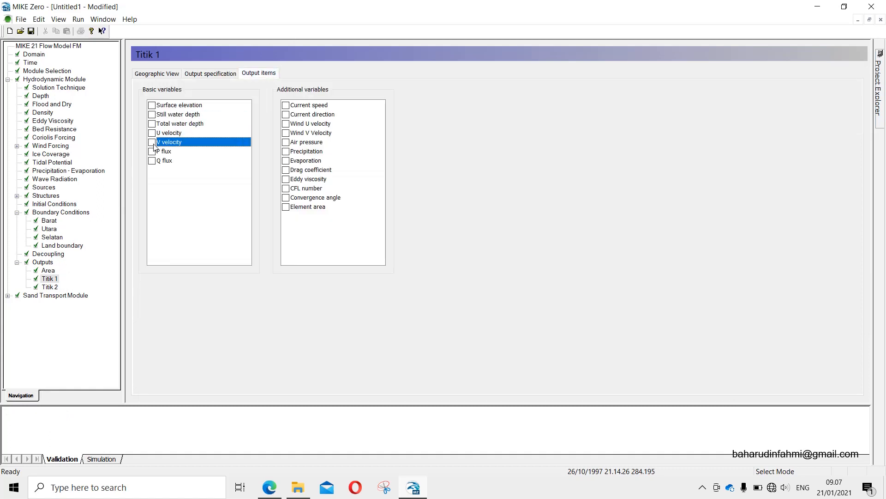
click(286, 114)
click(286, 106)
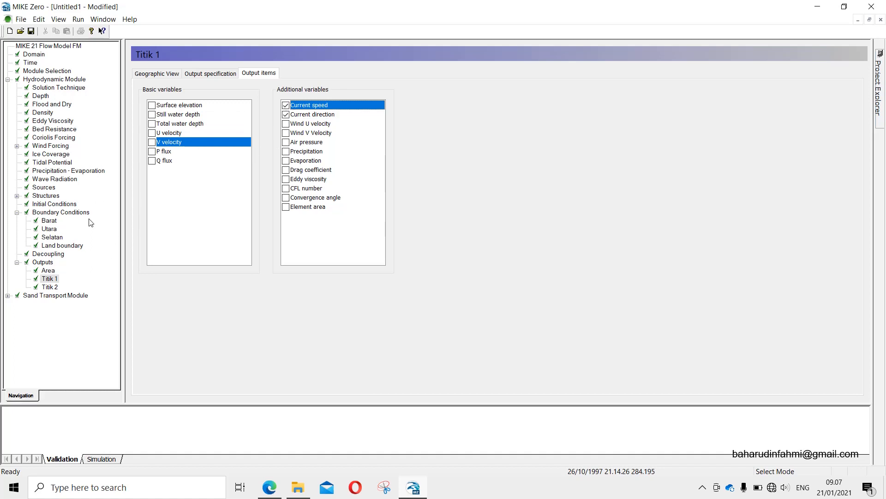
Step: Limit Titik 2's output items to Current speed and Current direction, excluding Surface elevation, U velocity and V velocity
click(48, 288)
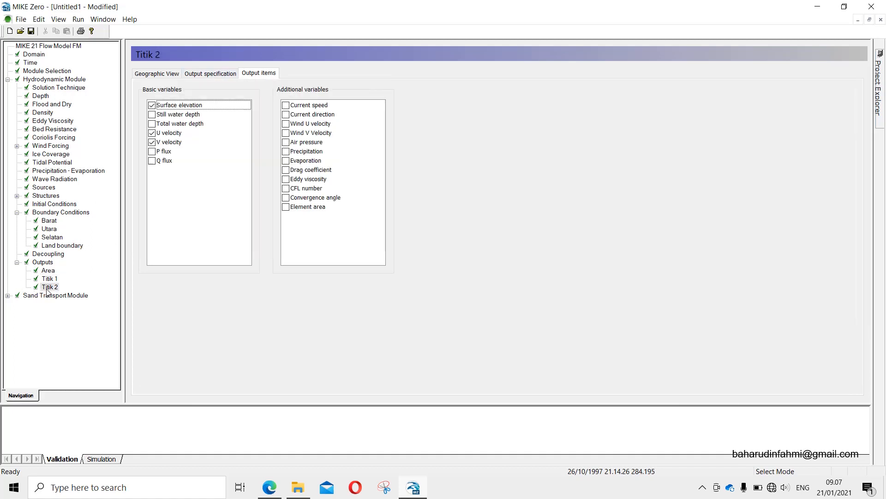
click(152, 143)
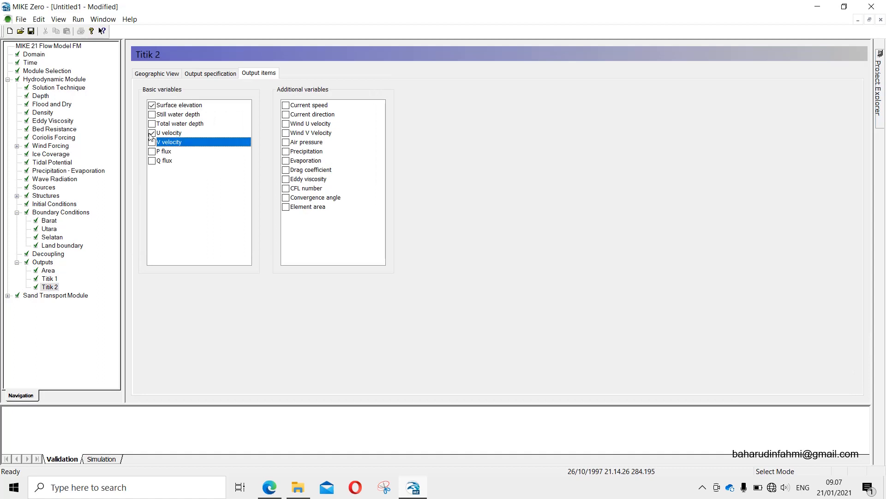
click(152, 134)
click(152, 105)
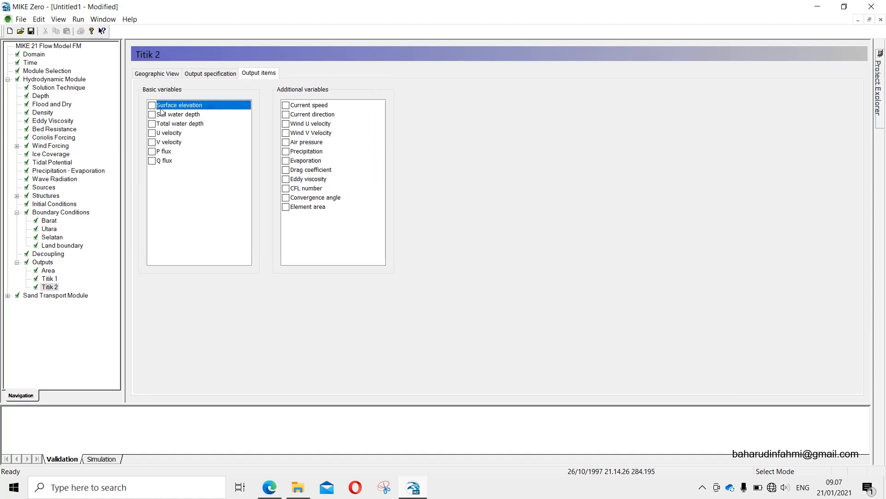
click(286, 105)
click(285, 115)
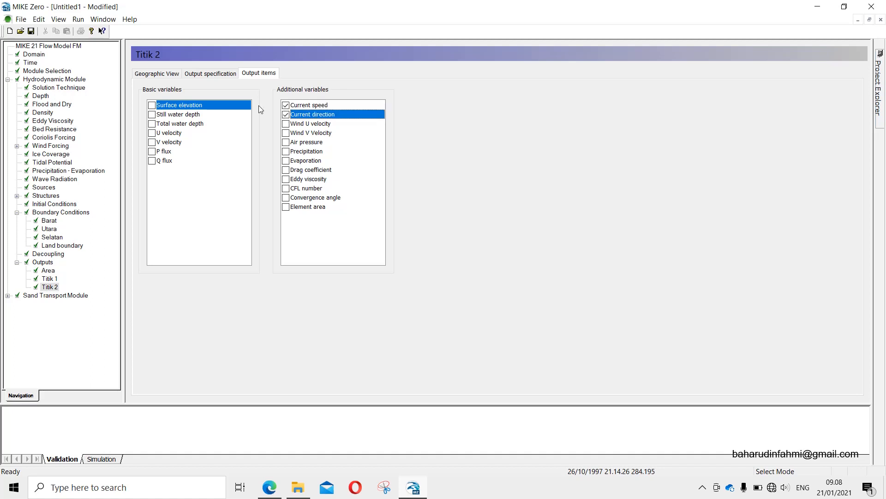
Step: Set the Northing of Titik 2's Point 1 to 6247500 and check its location on the bathymetry map
click(215, 77)
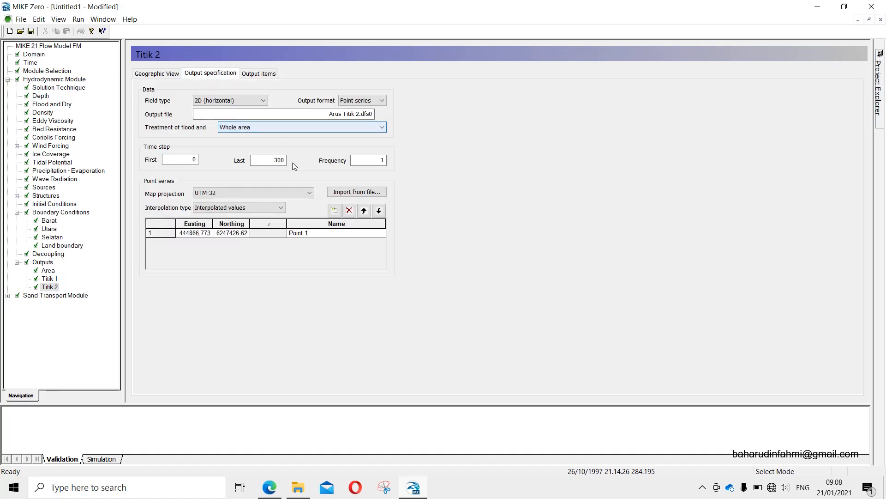
click(162, 75)
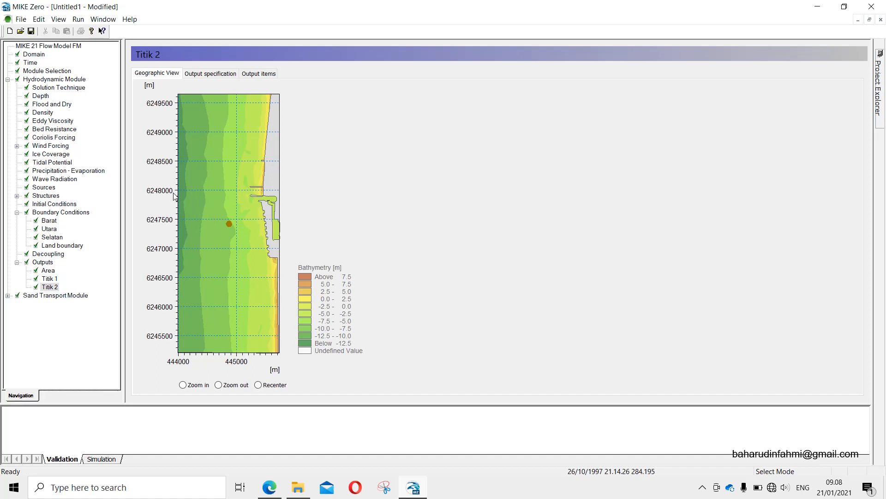
click(211, 75)
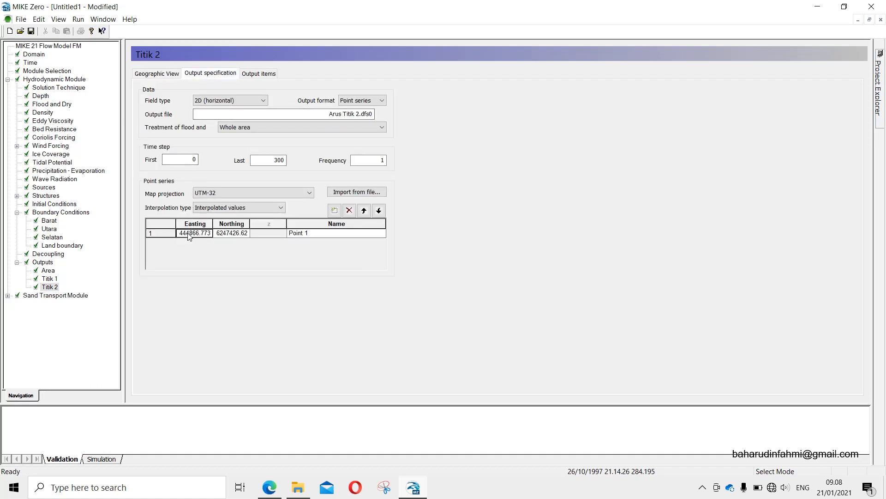
click(230, 233)
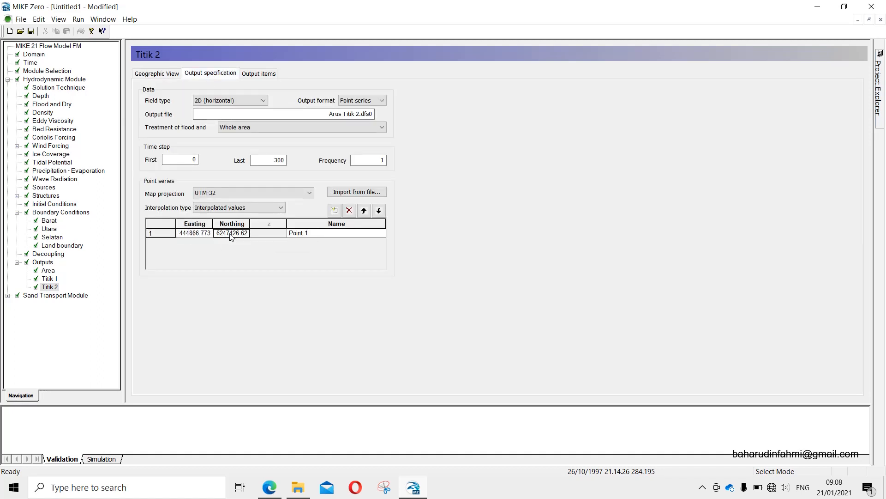
drag(230, 234, 263, 233)
click(220, 233)
key(Delete)
key(Delete)
key(Delete)
key(Delete)
key(Delete)
key(Delete)
key(Delete)
key(Delete)
key(Delete)
key(Delete)
text(500)
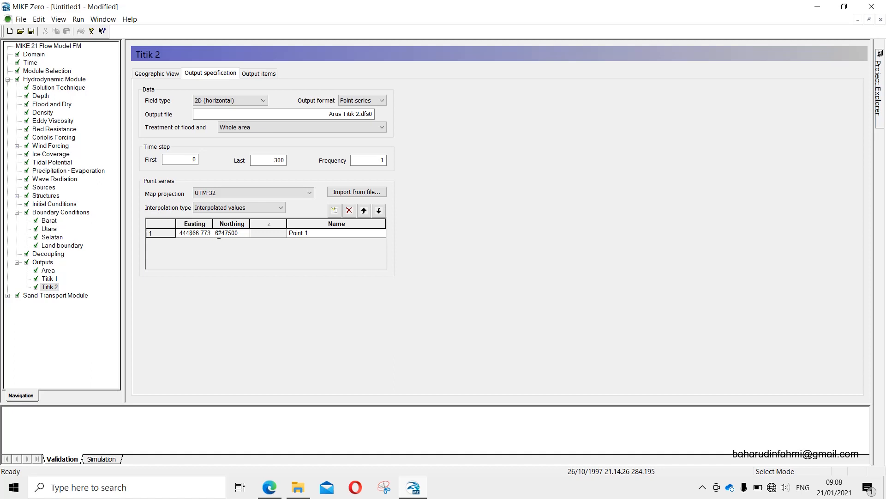
click(185, 234)
click(169, 75)
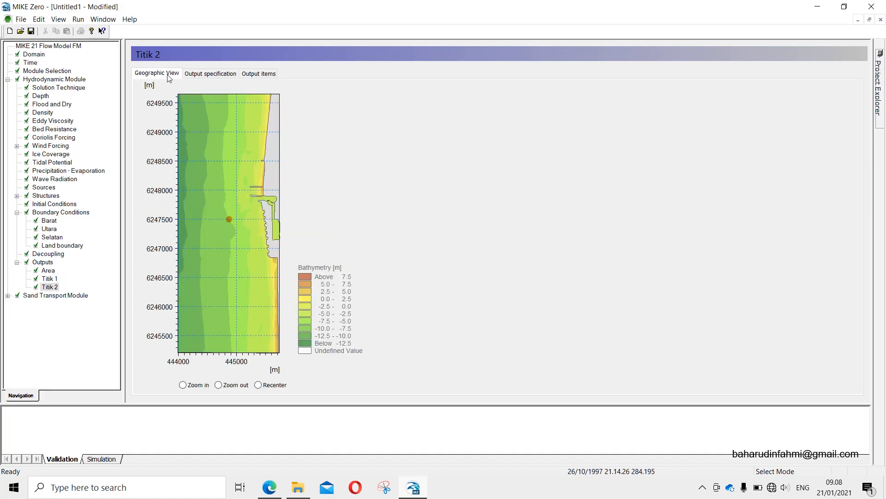
Step: Set the Easting of Titik 2's Point 1 to 445000 and check its location on the bathymetry map
click(193, 74)
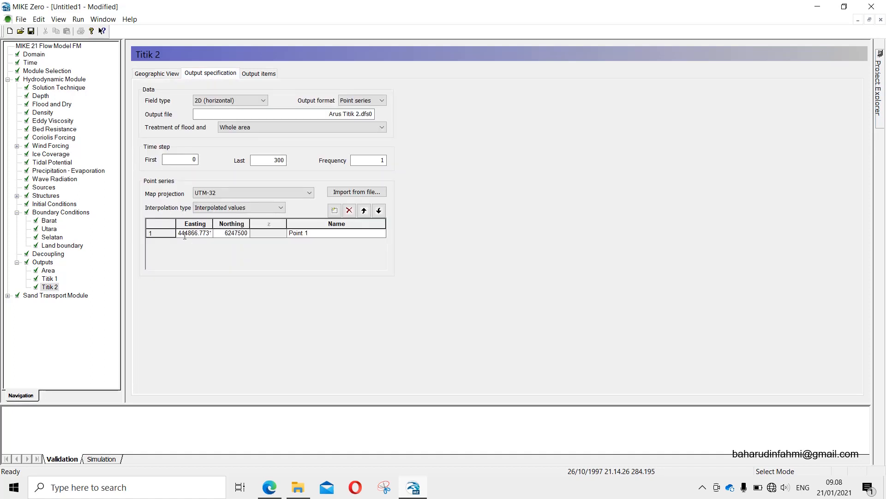
double_click(185, 234)
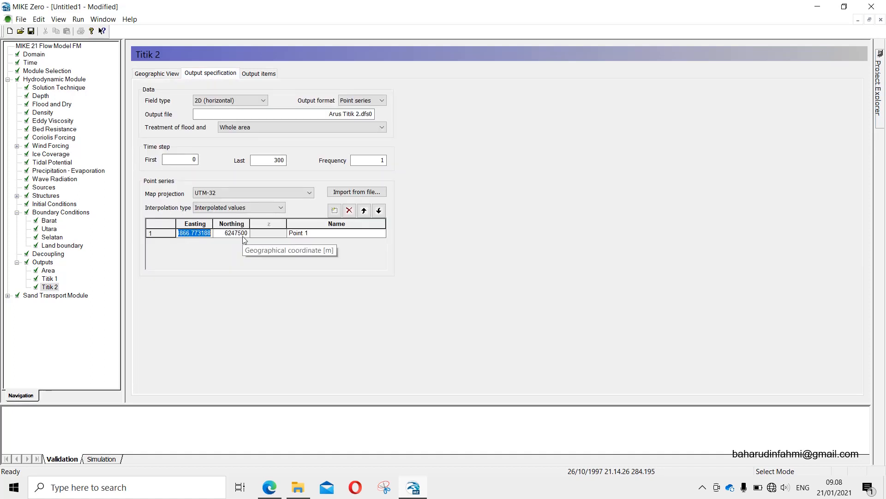
text(0)
text(445)
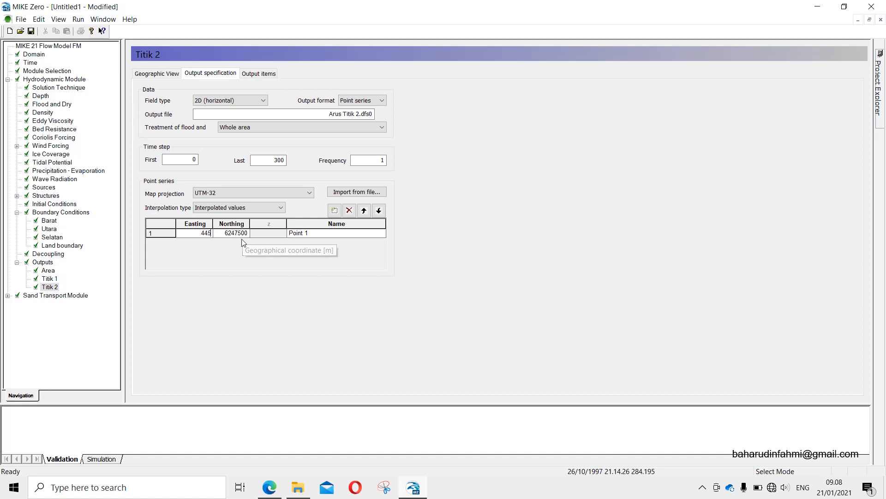
text(000)
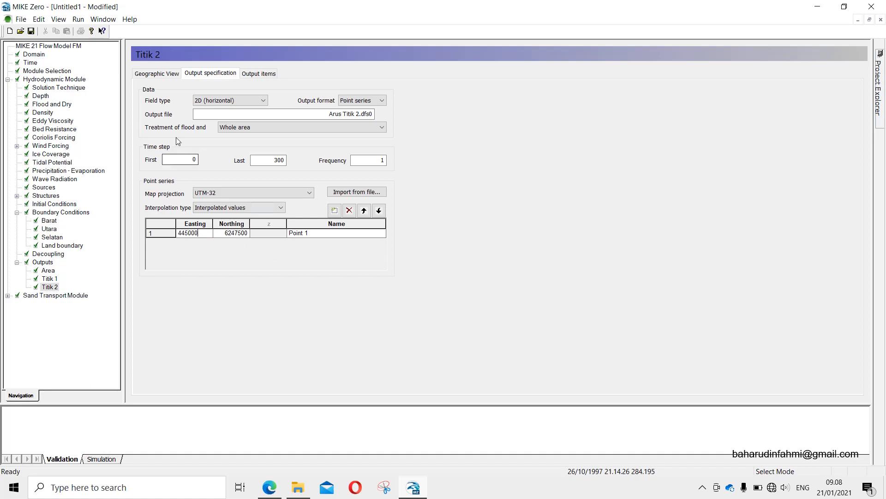
click(165, 74)
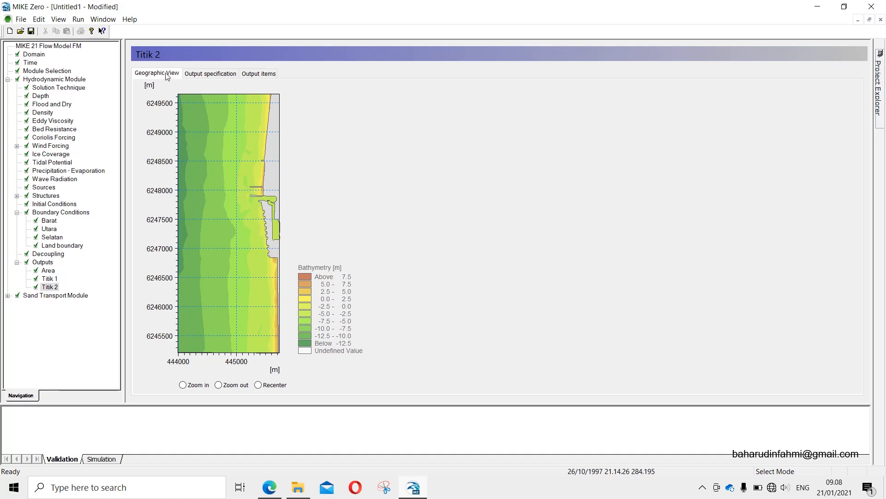
click(193, 75)
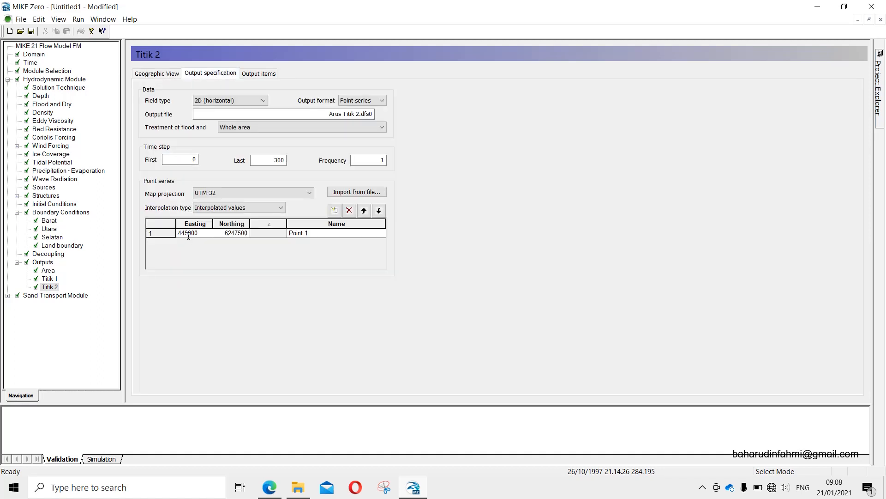
click(234, 233)
click(170, 76)
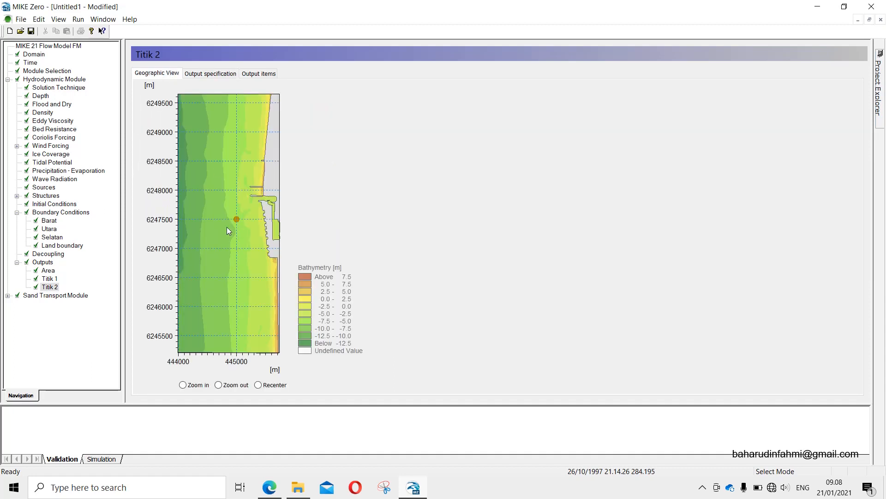
click(224, 75)
click(256, 74)
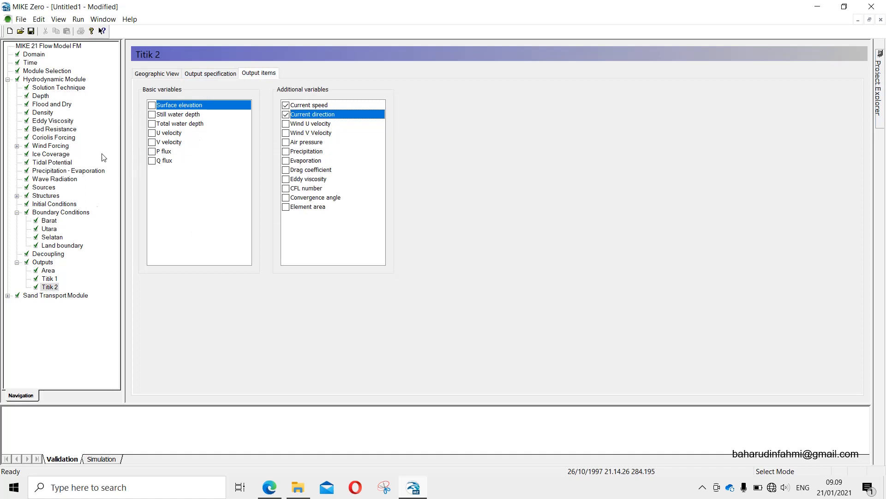
Step: Tidy away the hydrodynamic module's settings and set the sand transport module's model type to Wave and current
click(17, 263)
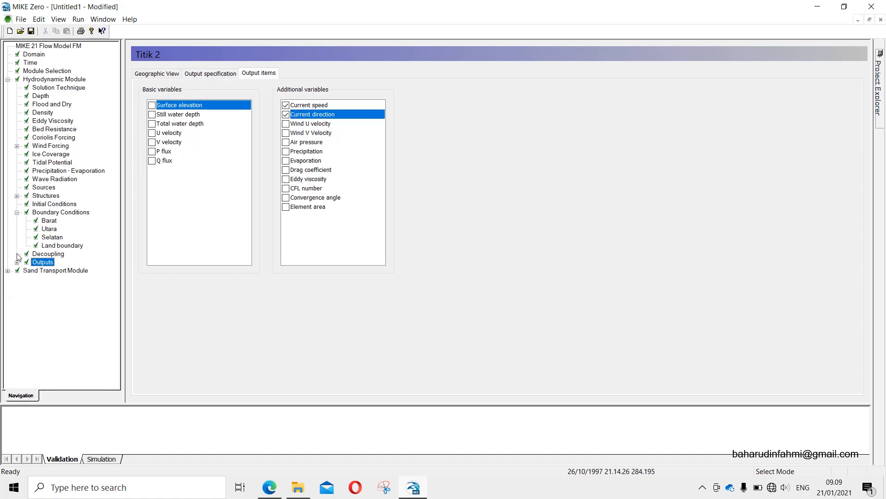
click(18, 214)
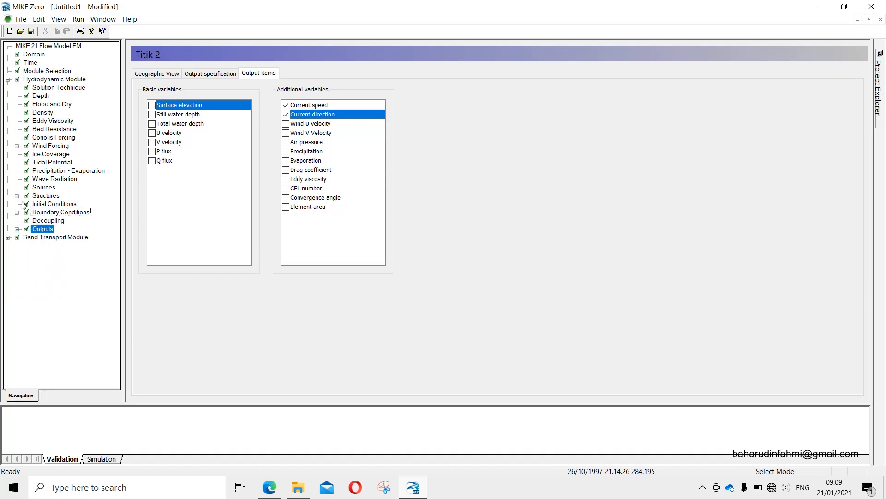
click(8, 80)
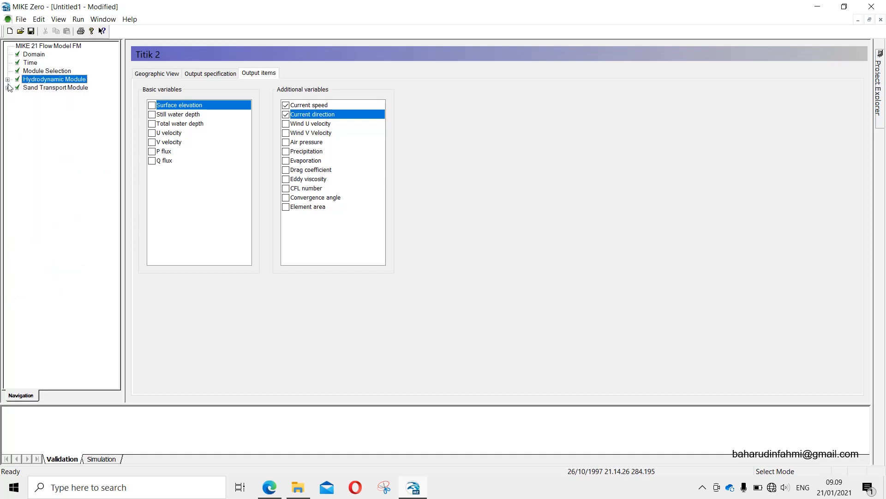
click(8, 88)
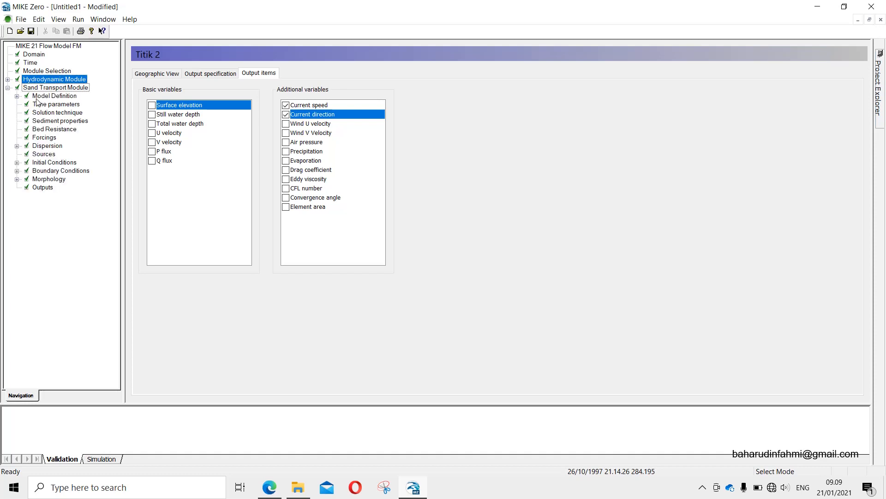
click(17, 97)
click(45, 103)
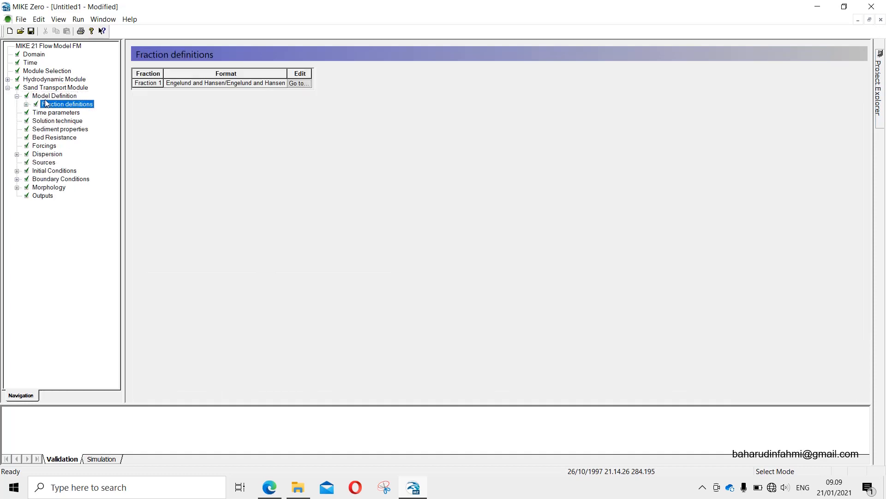
click(45, 98)
click(217, 79)
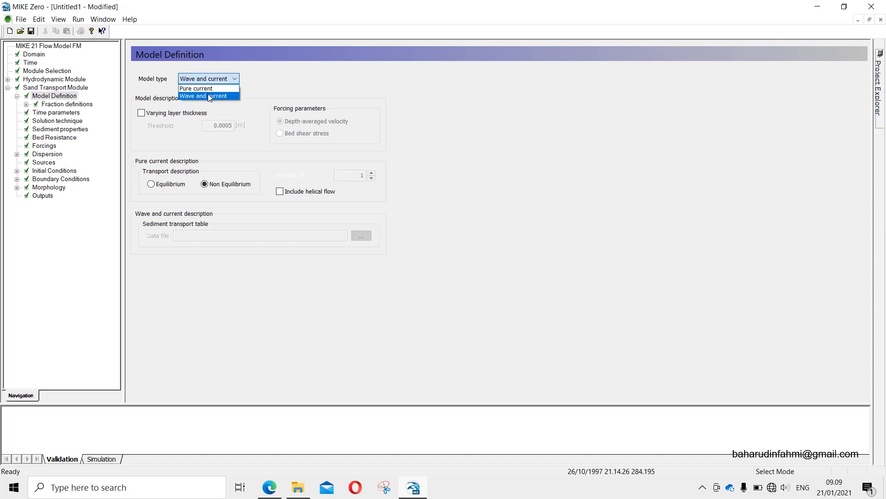
click(207, 94)
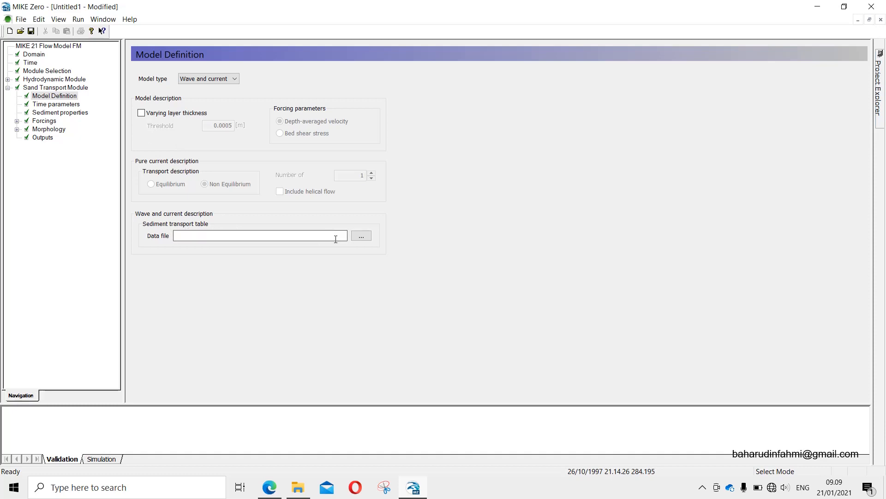
Step: Load Sedtable.lon from the DHI MIKE Sediment folder as the sediment transport table
click(359, 237)
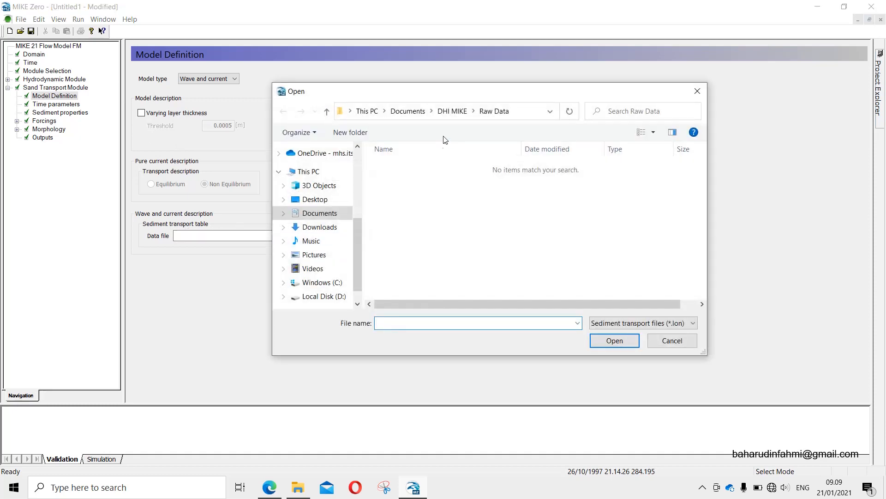
click(456, 112)
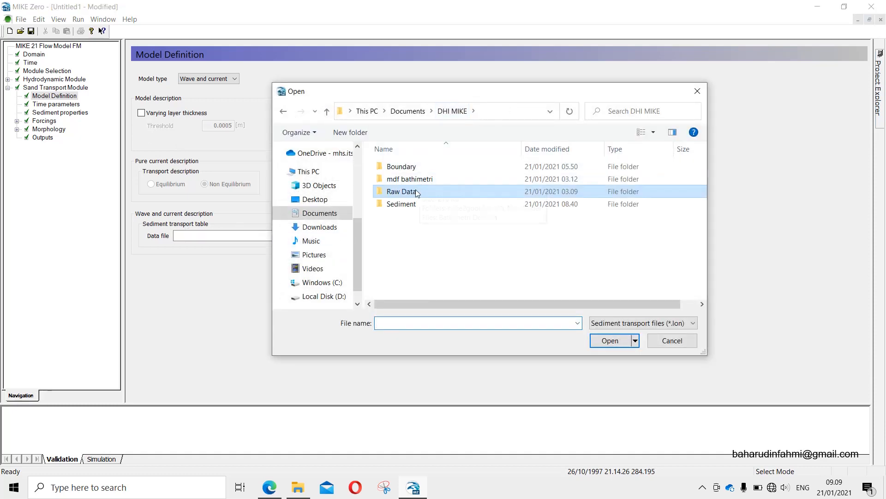
double_click(412, 203)
click(412, 167)
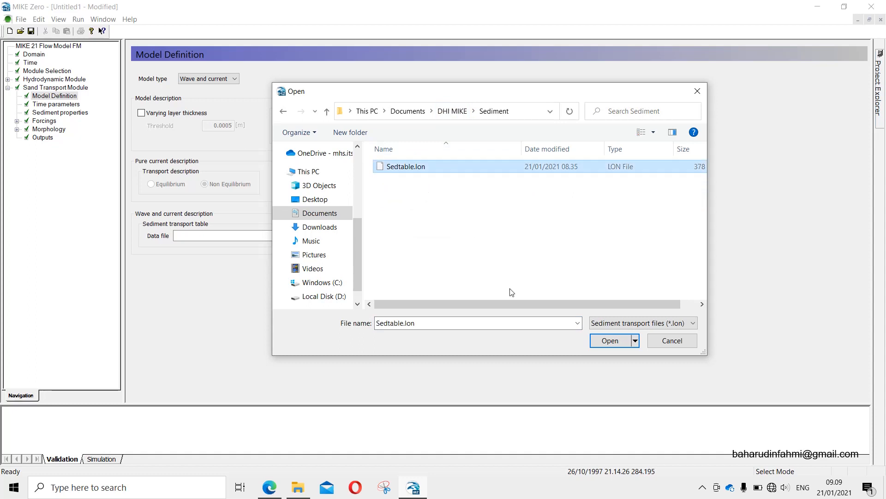
click(609, 344)
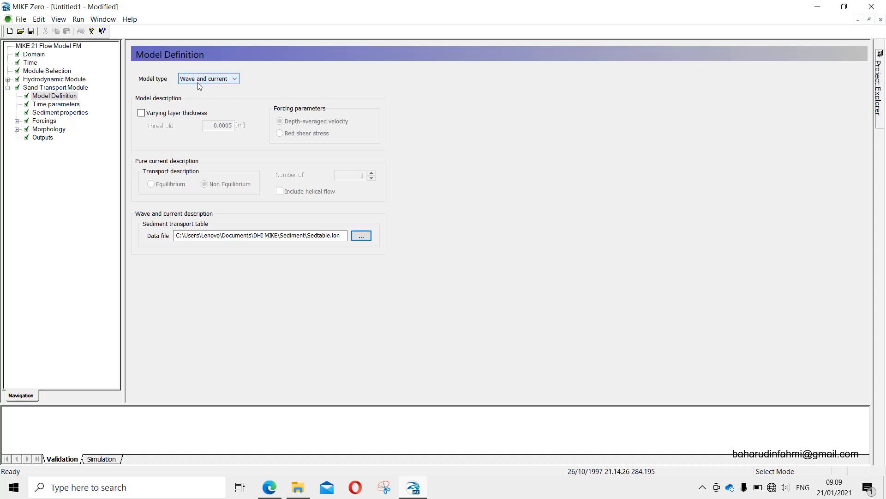
Step: Check the sand transport time parameters and edit the constant sediment grain size, adding the digit 5 to its value
click(55, 88)
click(51, 97)
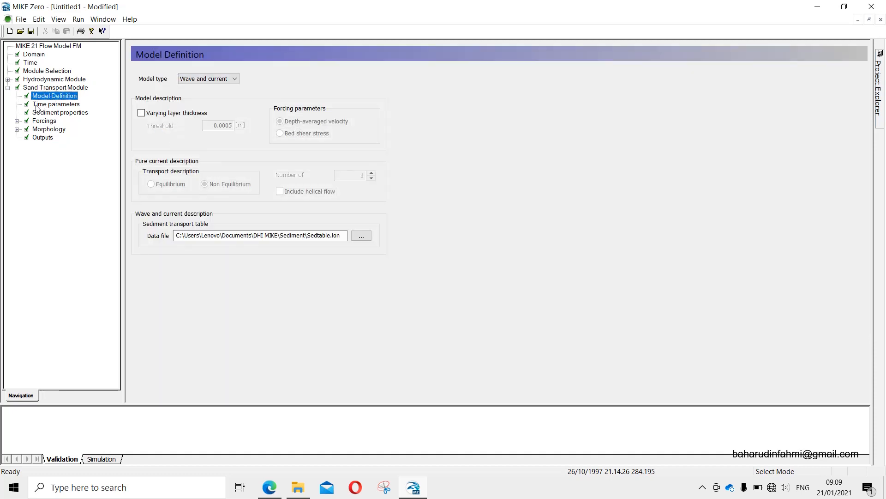
click(41, 106)
click(52, 97)
click(33, 105)
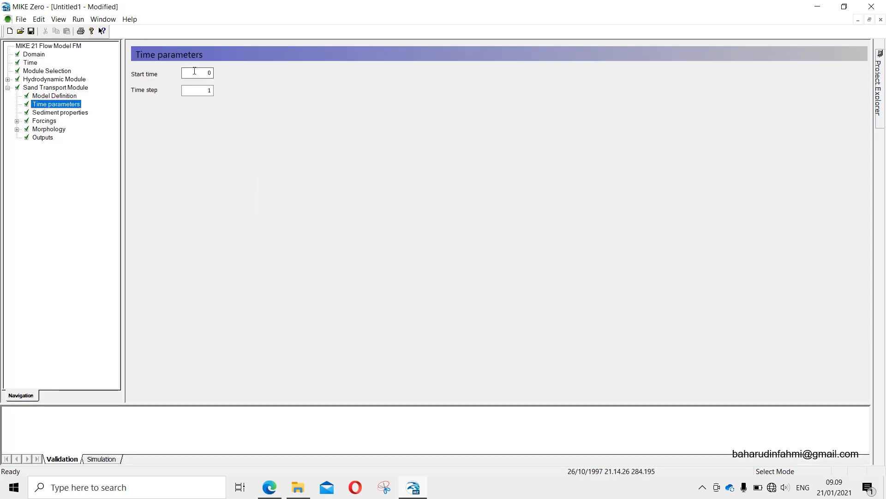
click(42, 113)
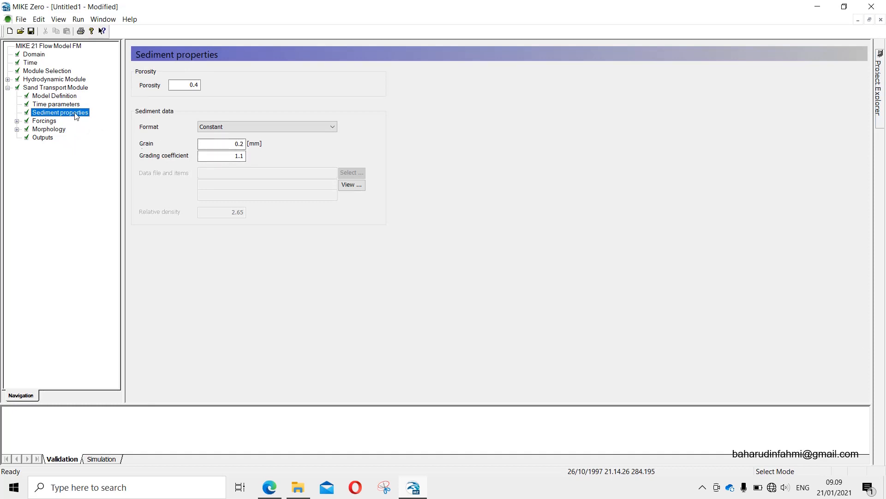
click(242, 144)
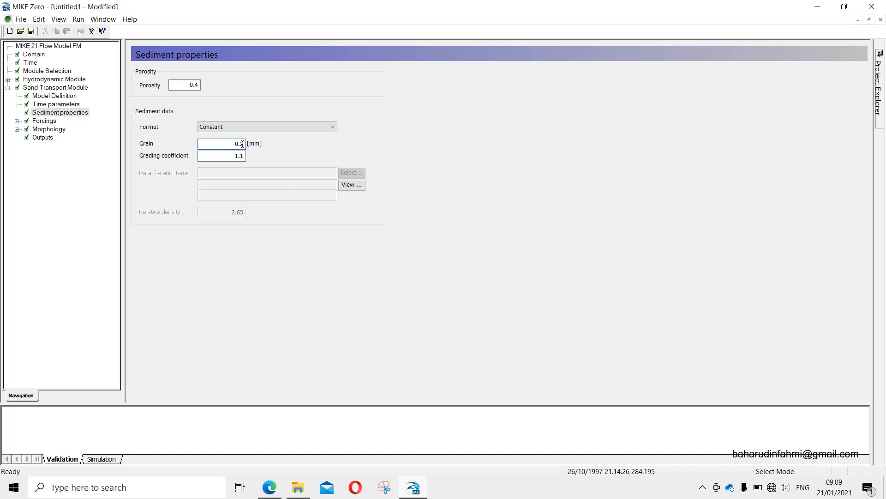
text(5)
Step: Configure the wave forcing as a Wave field with Mean wave period and the format Varying in time, constant in domain
click(16, 121)
click(46, 130)
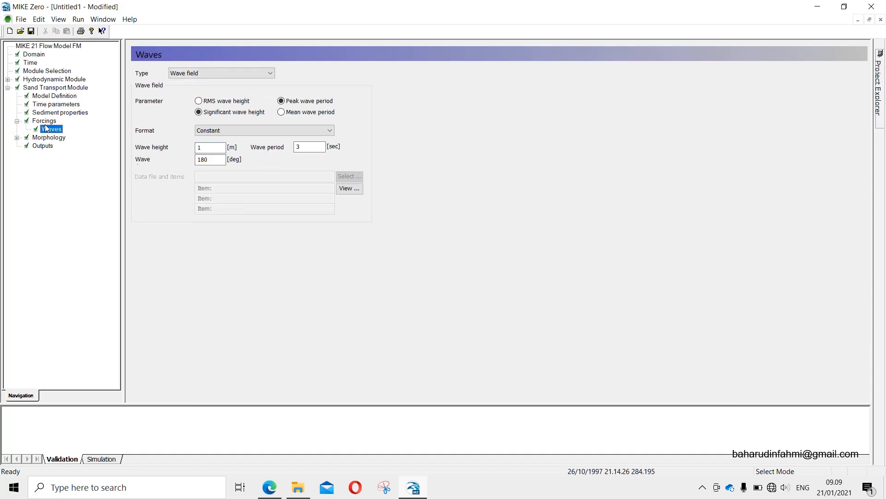
click(179, 74)
click(182, 81)
click(281, 113)
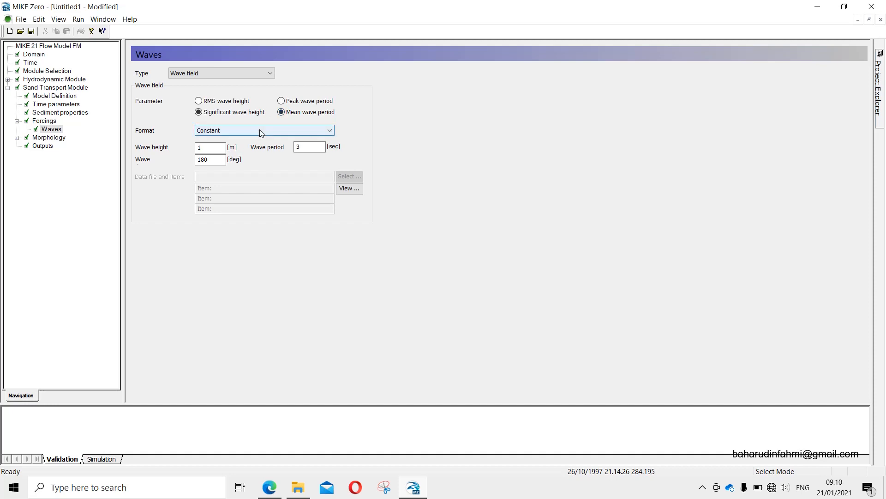
click(227, 132)
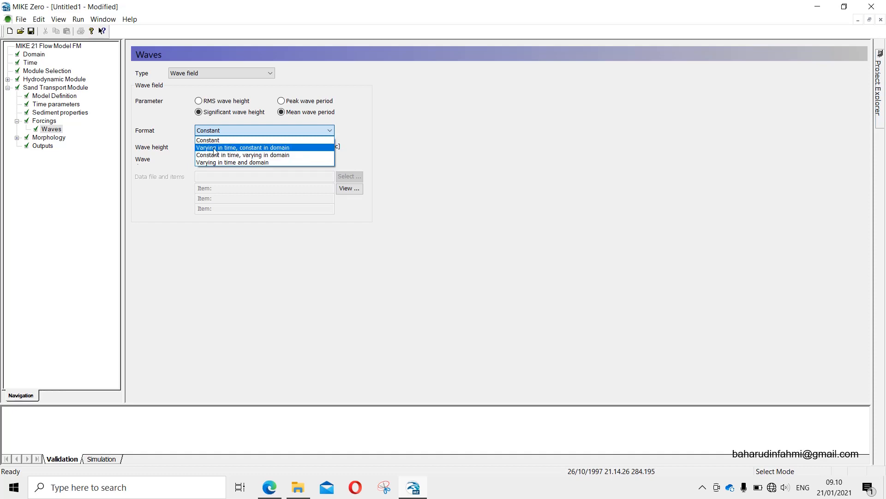
click(215, 150)
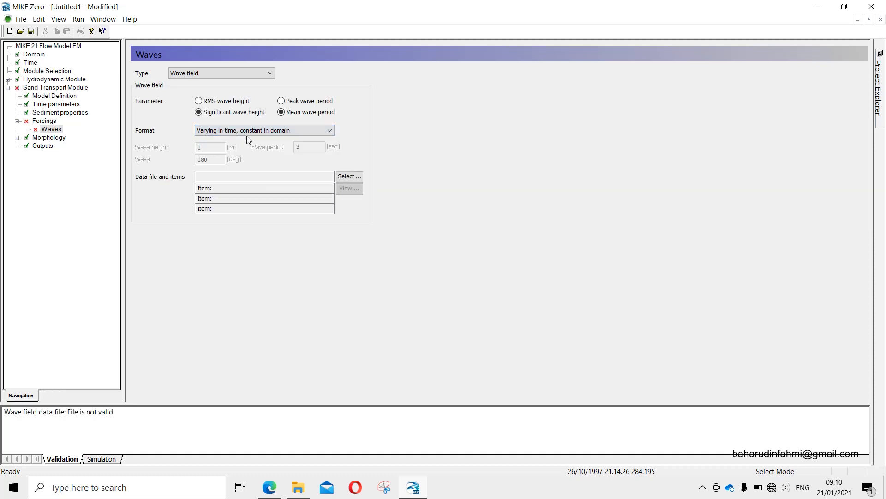
click(272, 132)
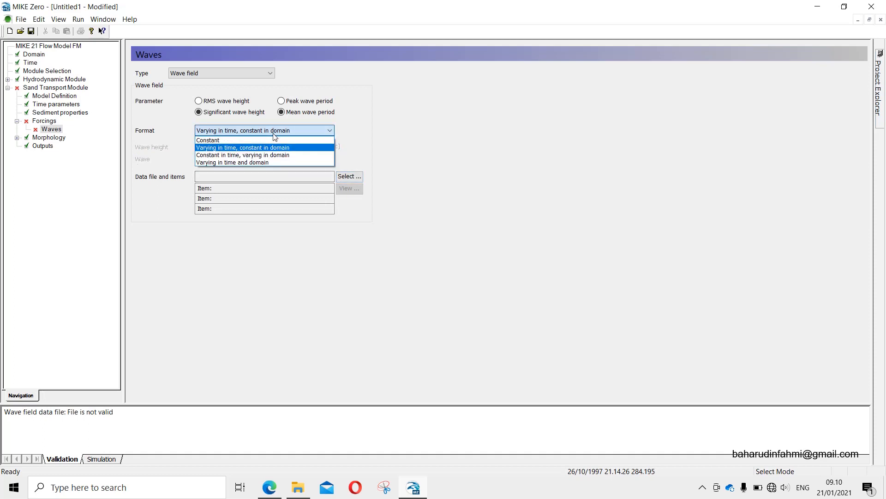
click(265, 155)
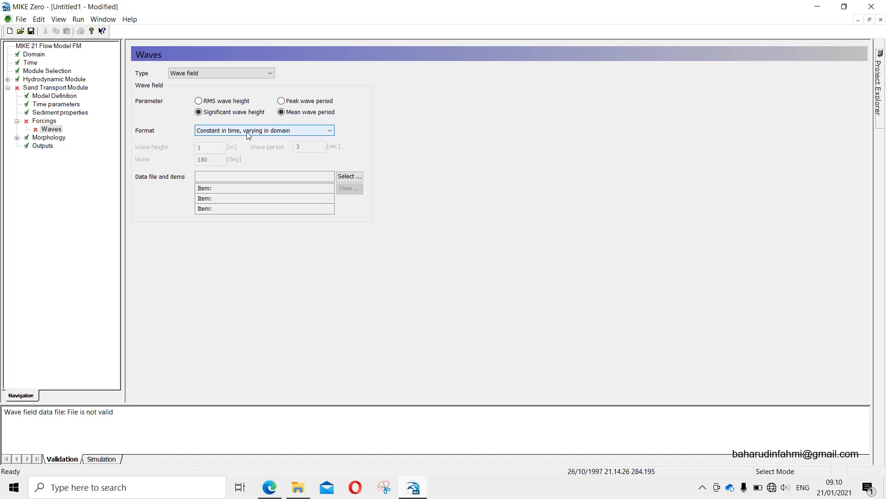
click(270, 132)
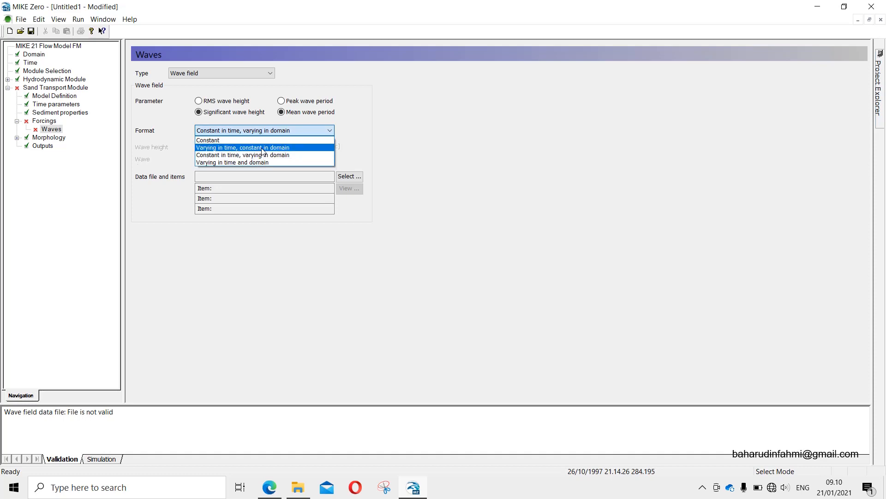
click(262, 148)
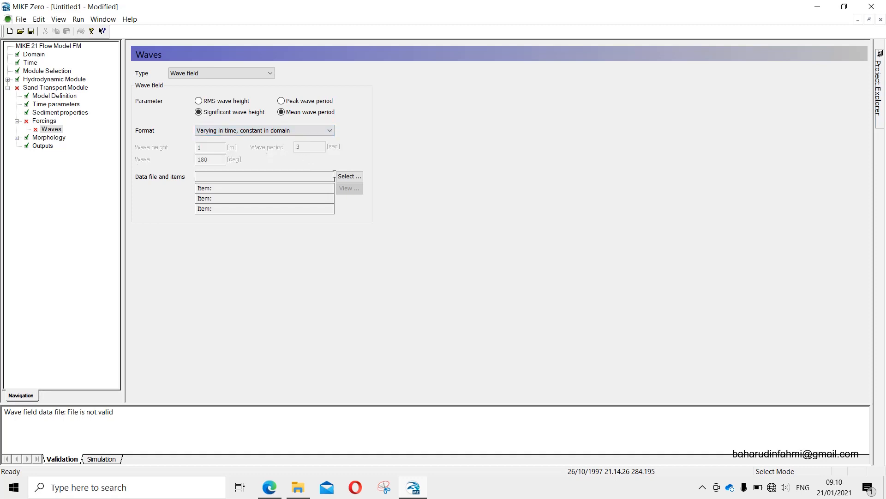
Step: Load the Wave Data time series from the Boundary folder as the wave field's data file
click(349, 176)
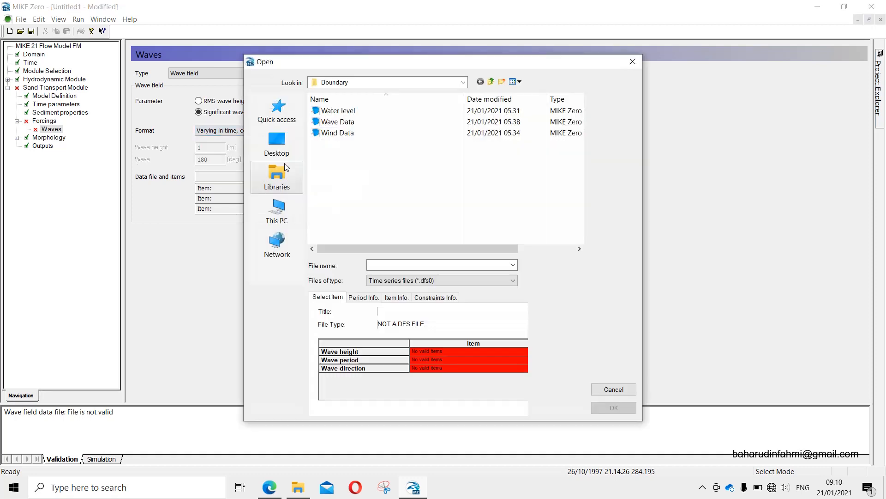
click(338, 122)
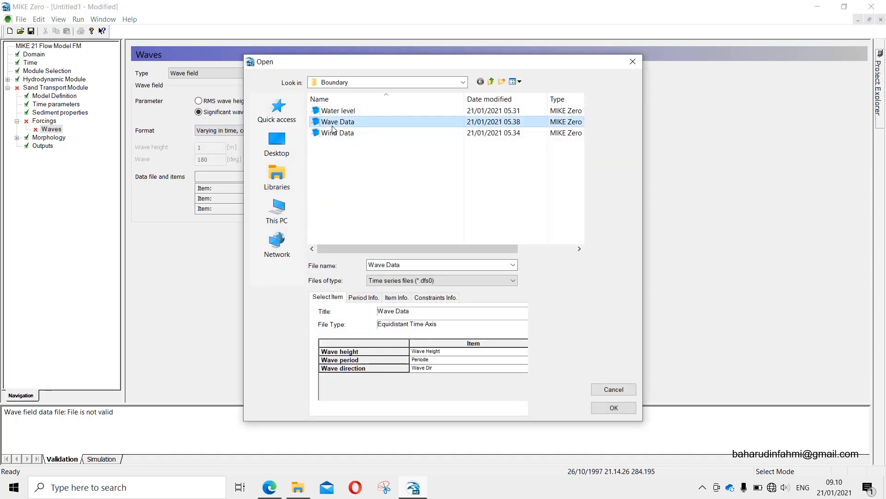
click(614, 408)
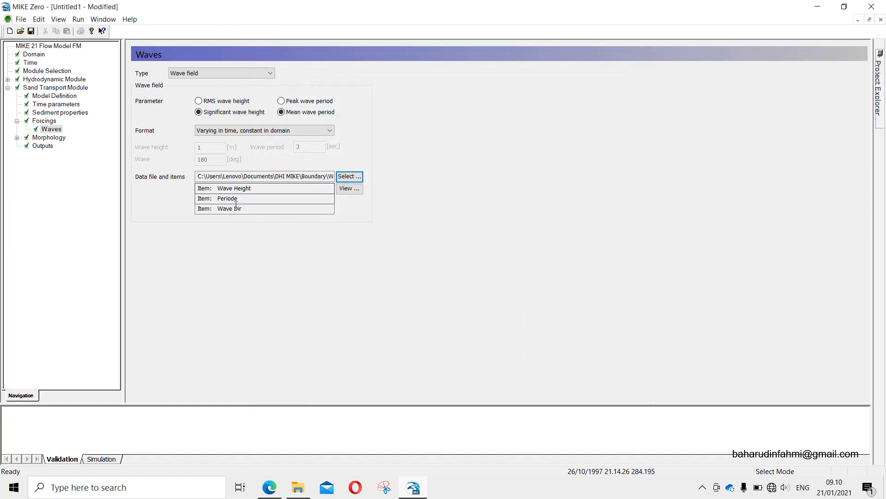
Step: Review the morphology model definition, start time, bank erosion type and the Barat boundary condition type
click(17, 138)
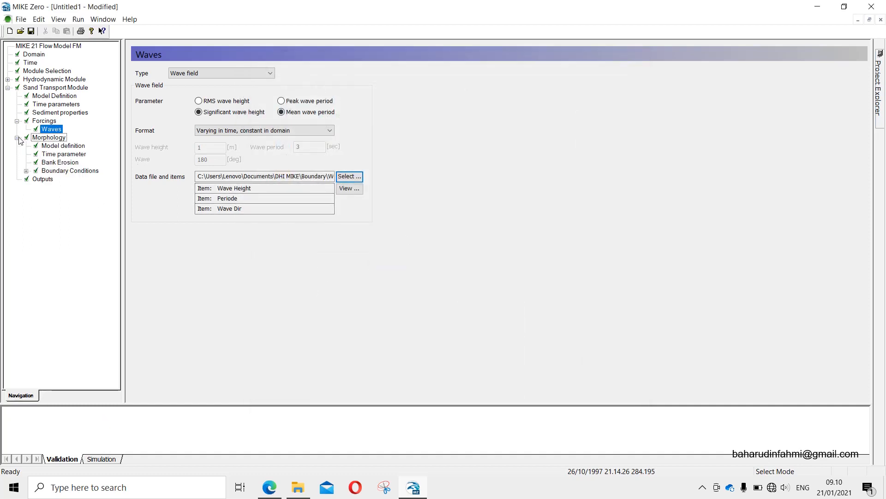
click(44, 138)
click(60, 147)
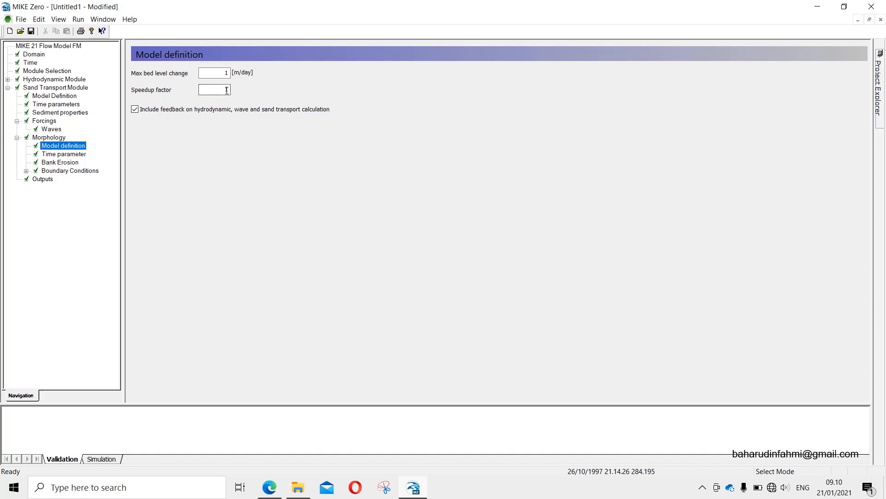
click(82, 154)
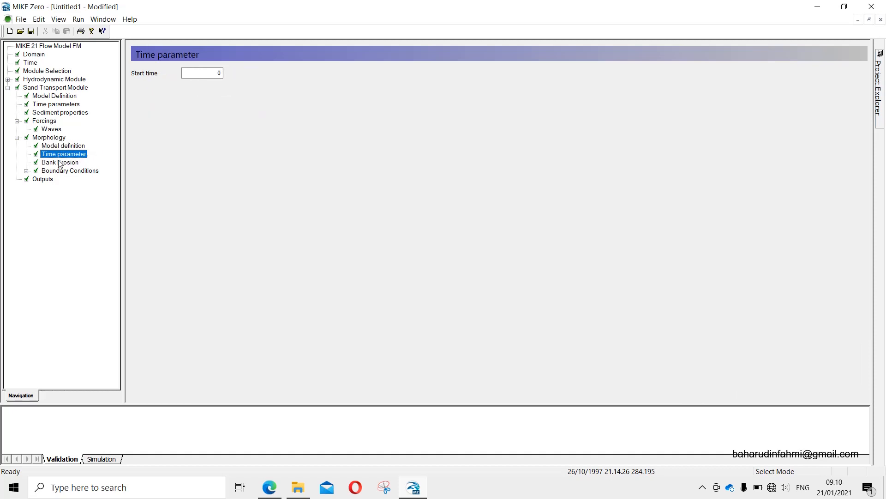
click(60, 163)
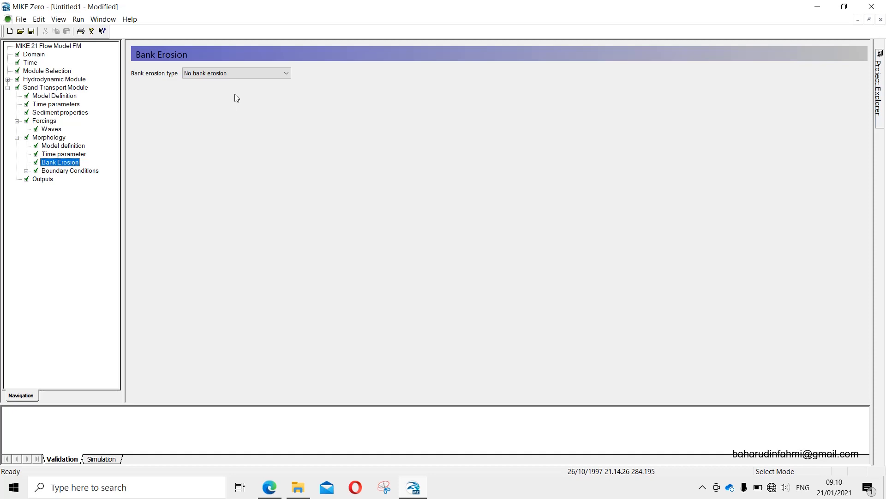
click(26, 170)
click(58, 180)
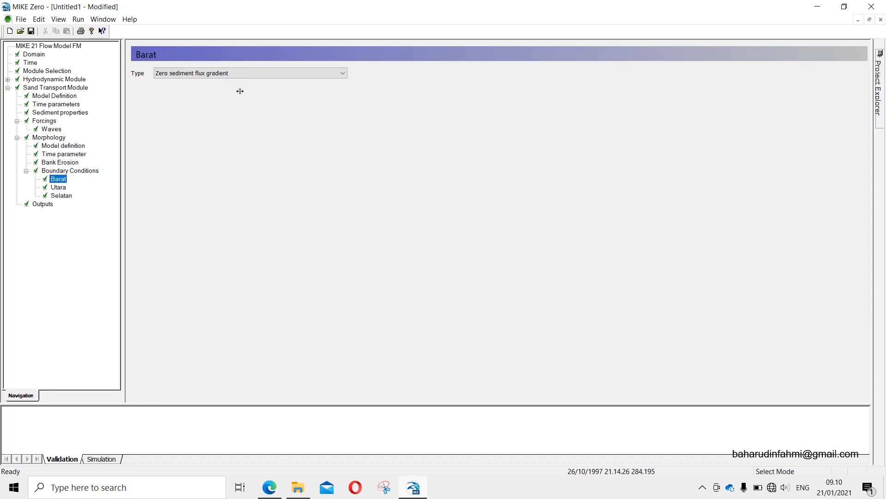
click(259, 73)
click(259, 73)
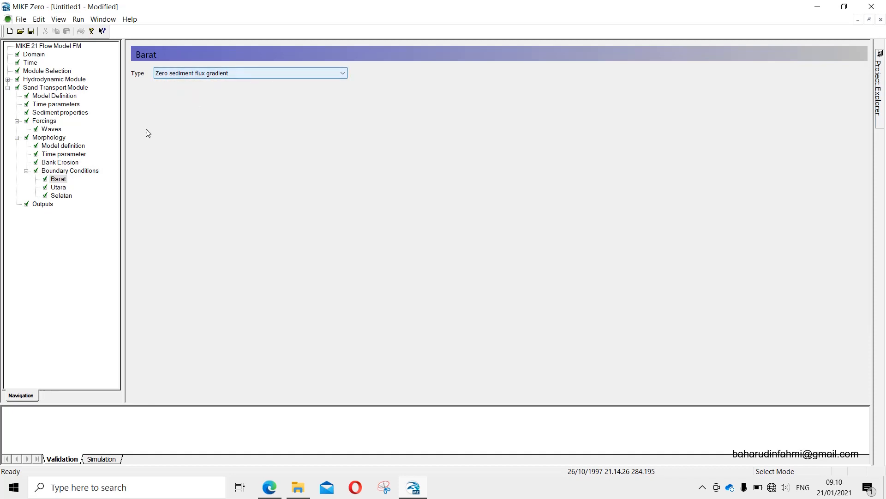
Step: Return to the morphology model definition and examine its speedup factor
click(26, 171)
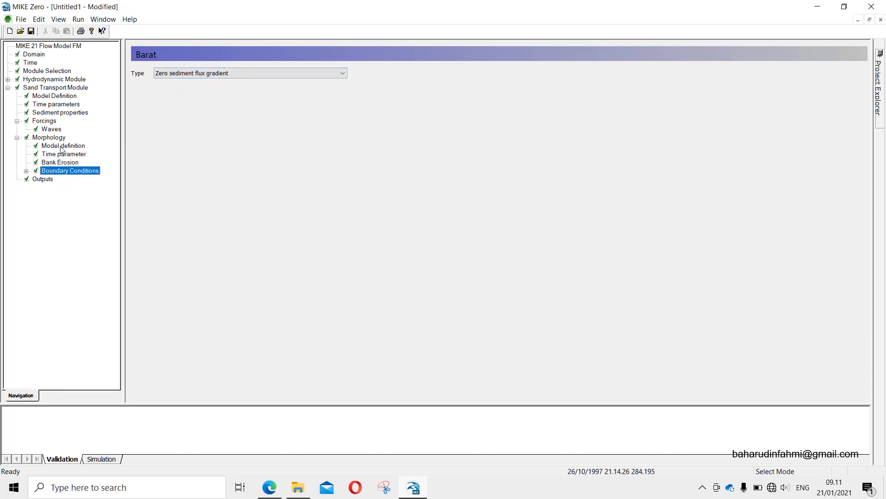
click(61, 146)
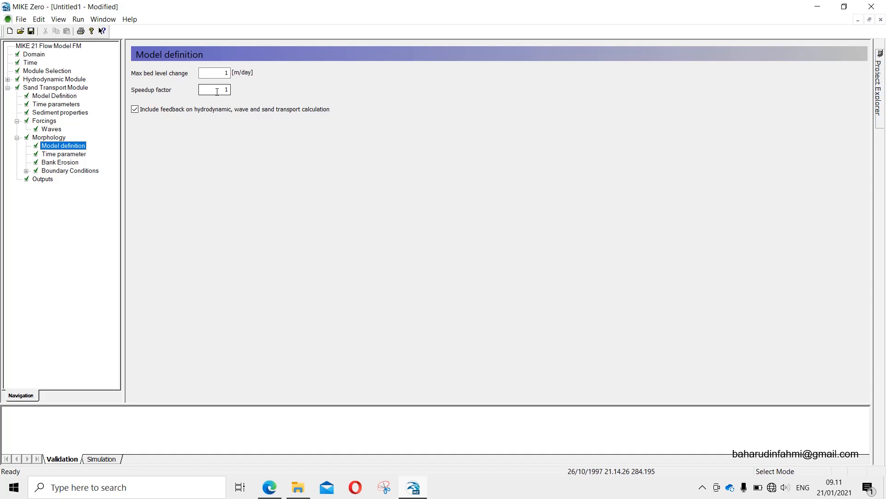
drag(217, 92, 233, 90)
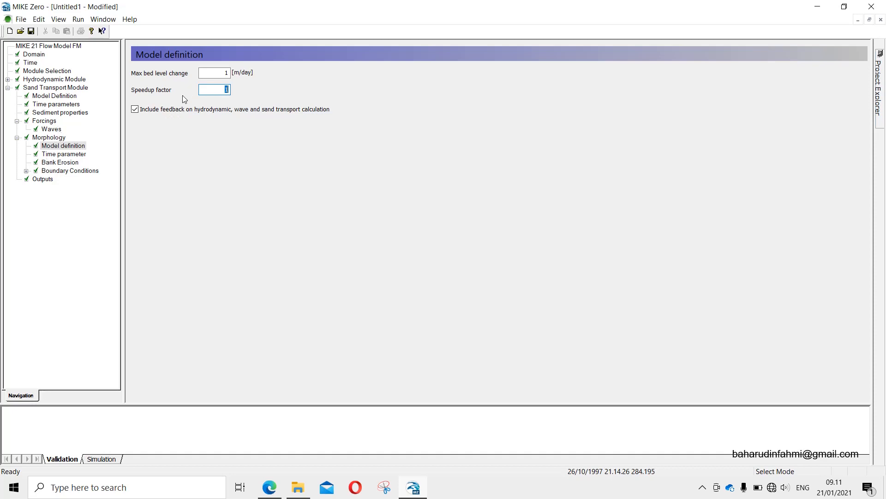
Step: Add a new sand transport output and set its output format to Area series
click(208, 87)
click(40, 180)
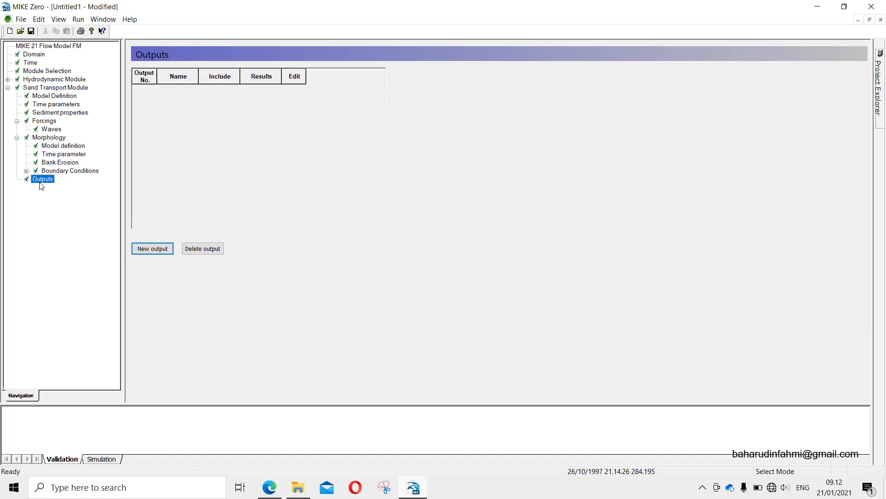
click(153, 250)
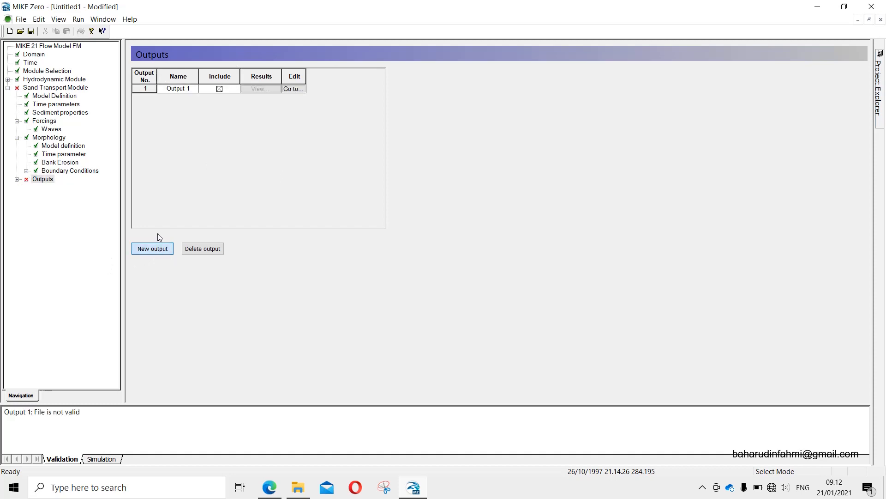
click(297, 89)
click(212, 73)
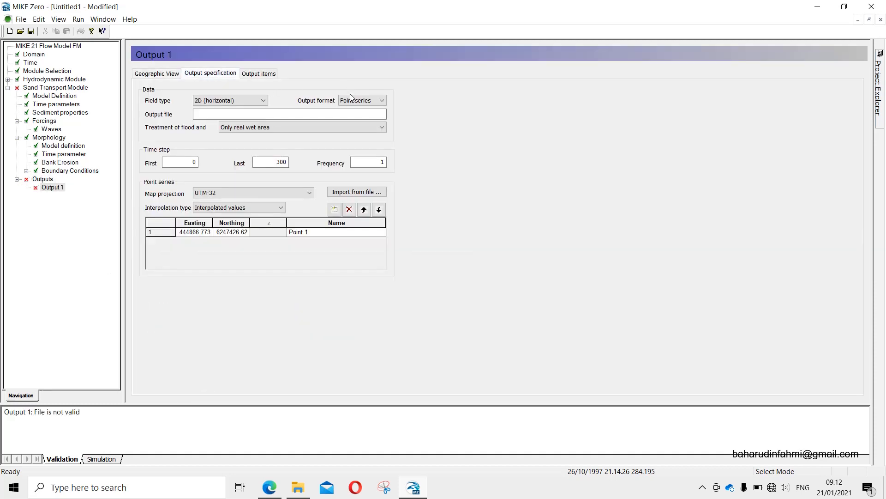
click(351, 100)
click(353, 124)
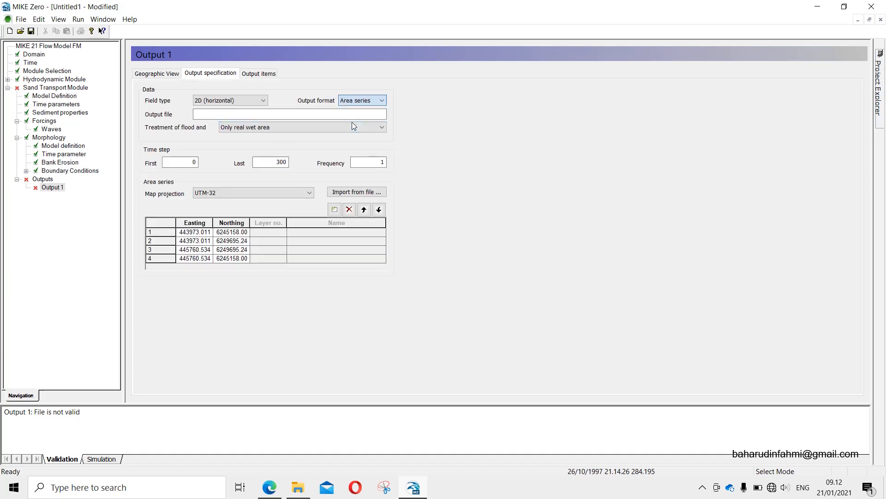
Step: Include Total load, magnitude and Total load, direction among Output 1's additional variables
click(265, 75)
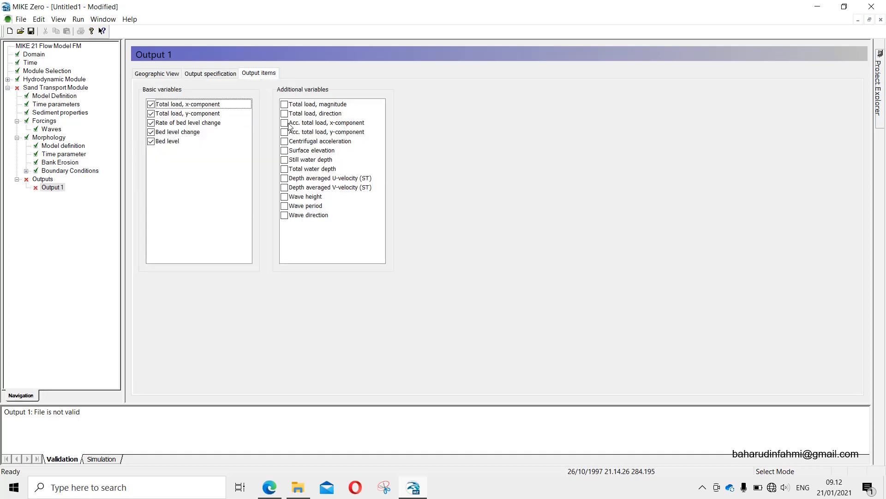
click(286, 105)
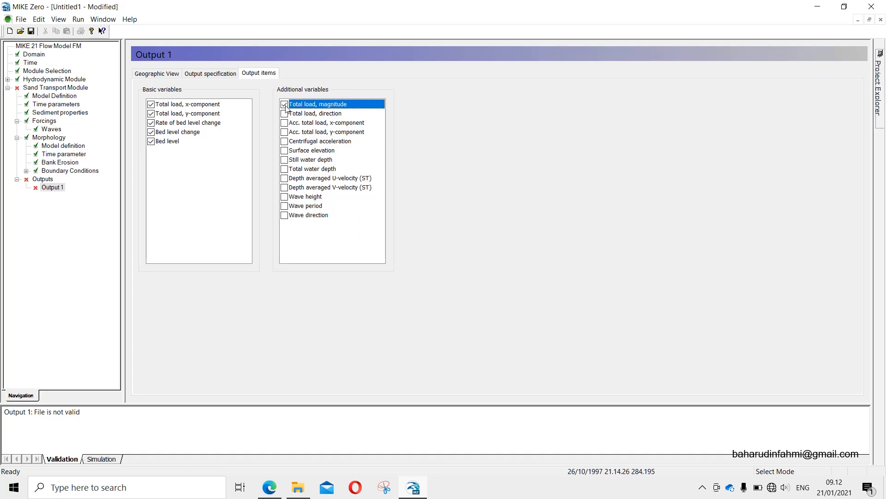
click(285, 114)
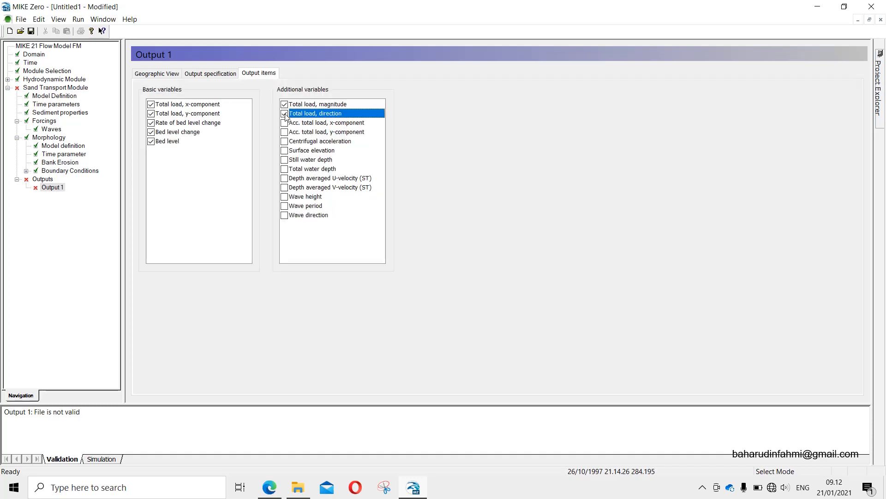
click(151, 141)
Step: Set Output 1's flood and dry treatment to Whole area and name its output file Model Sediment 1
click(209, 74)
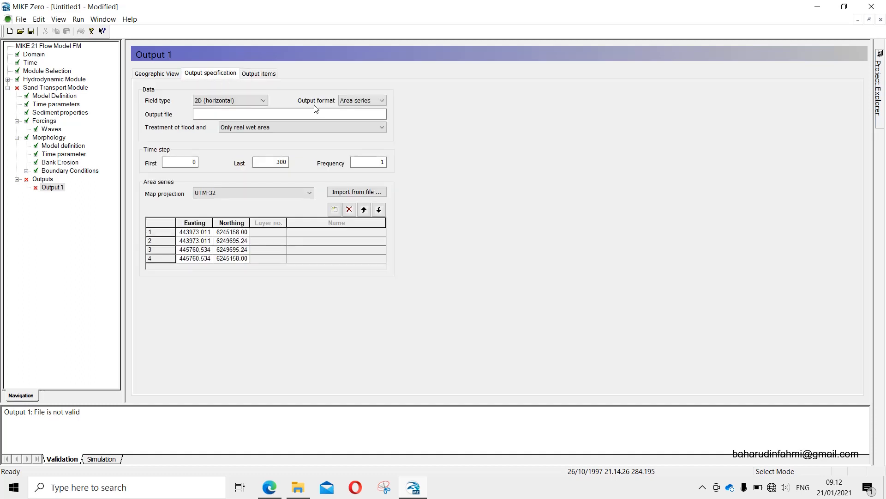
click(307, 126)
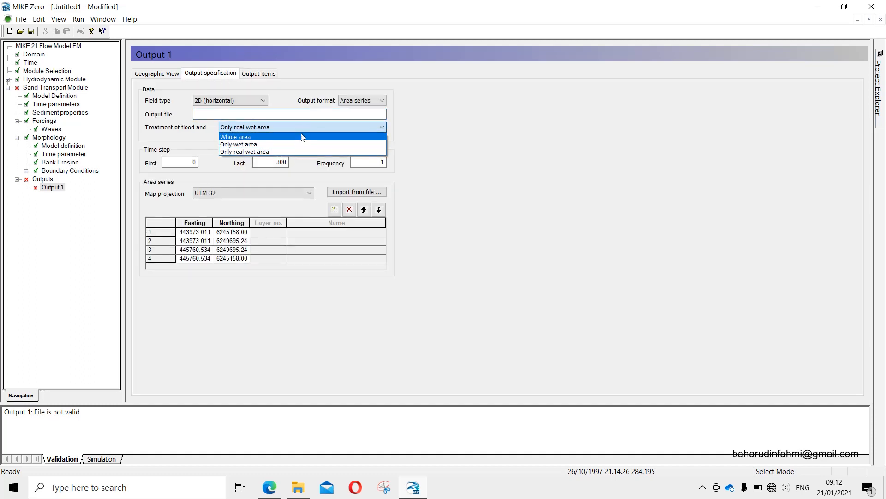
click(303, 135)
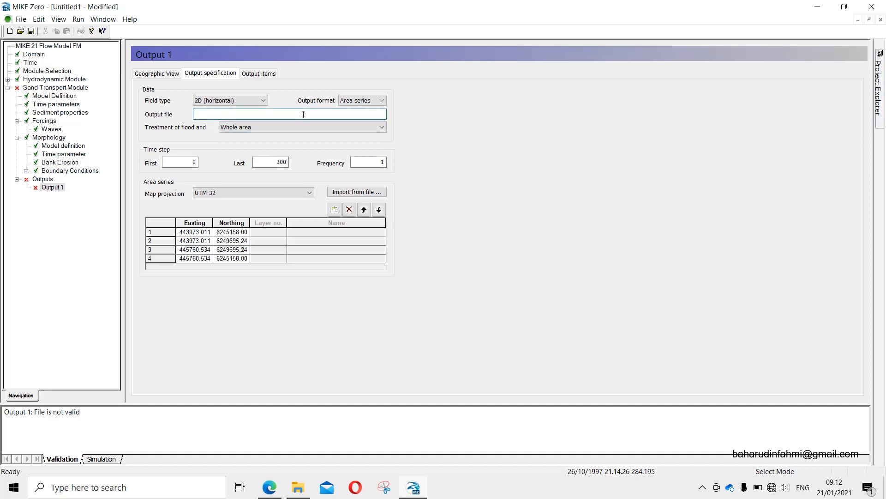
text(Model Sediment 1)
Step: Add a second sand transport output and name its point series file Bedchange 1
click(42, 180)
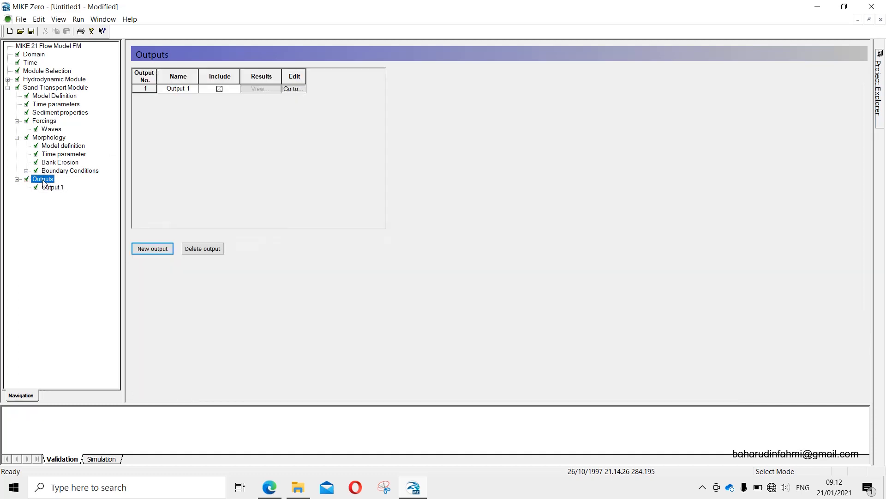
click(150, 250)
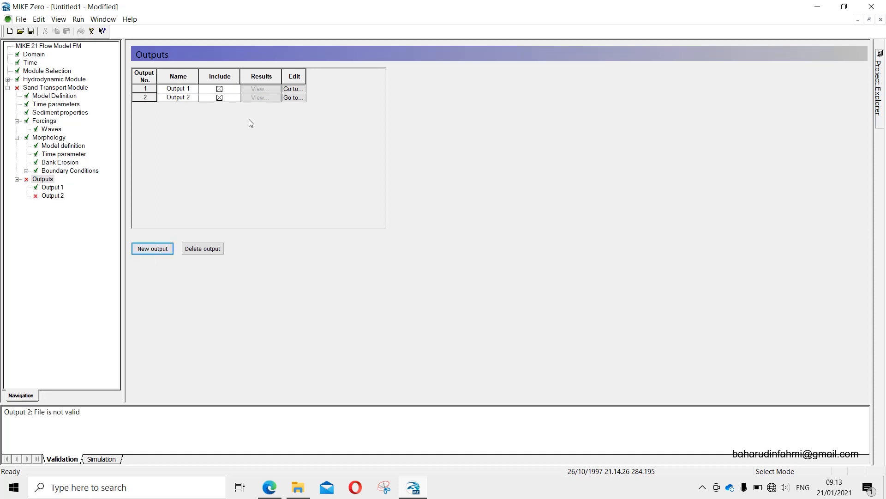
click(299, 97)
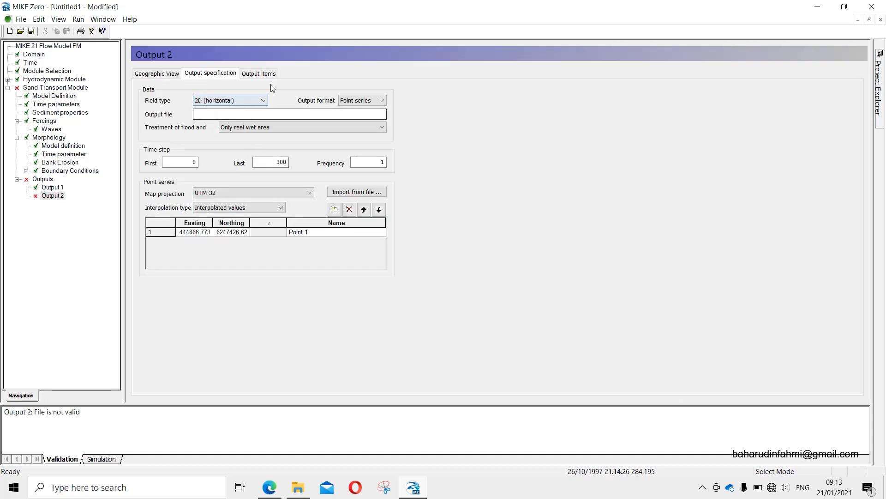
click(333, 115)
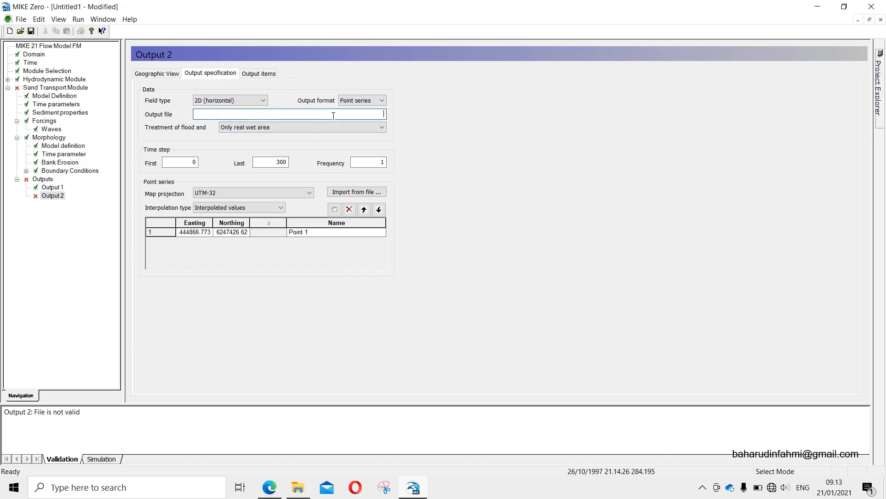
text(Bedchange 1)
Step: Set the easting of Output 2's point to 445000 and check its location on the bathymetry map
click(187, 234)
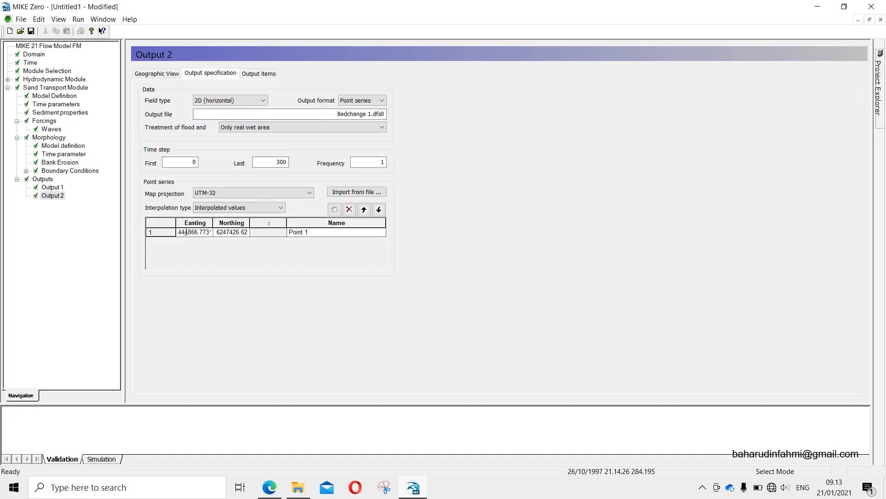
drag(186, 232, 263, 232)
key(BackSpace)
text(445000)
click(156, 73)
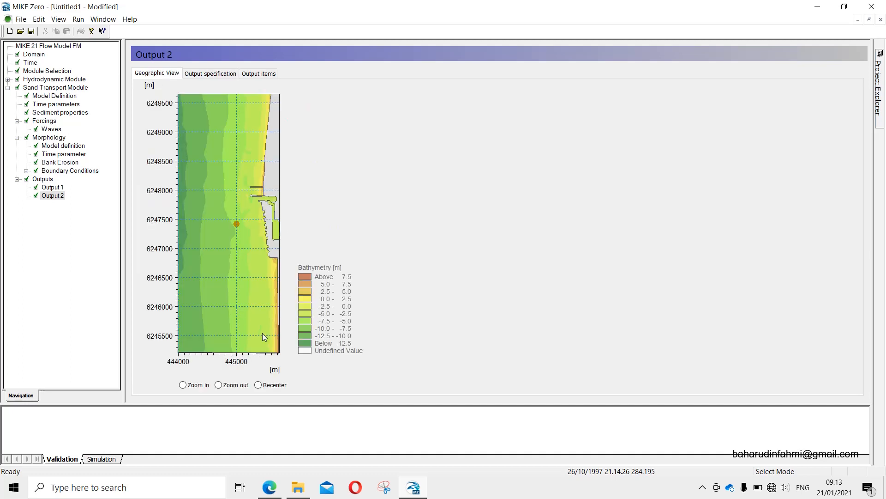
Step: Set the northing of Output 2's point to 6246000 and check its new location on the bathymetry map
click(197, 75)
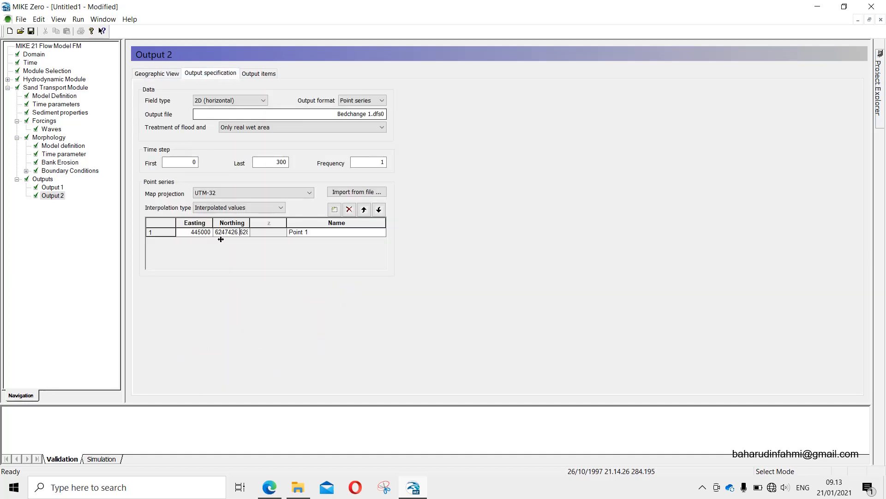
click(225, 232)
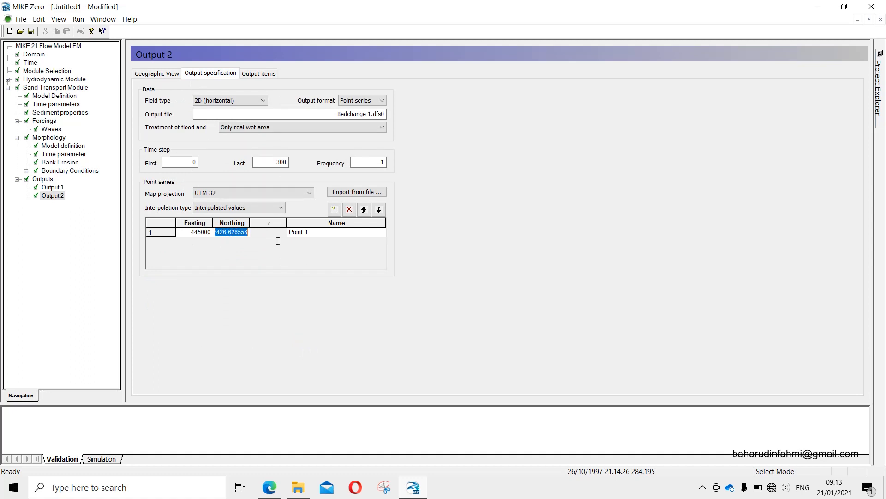
text(0)
key(Return)
text(6246000)
click(318, 235)
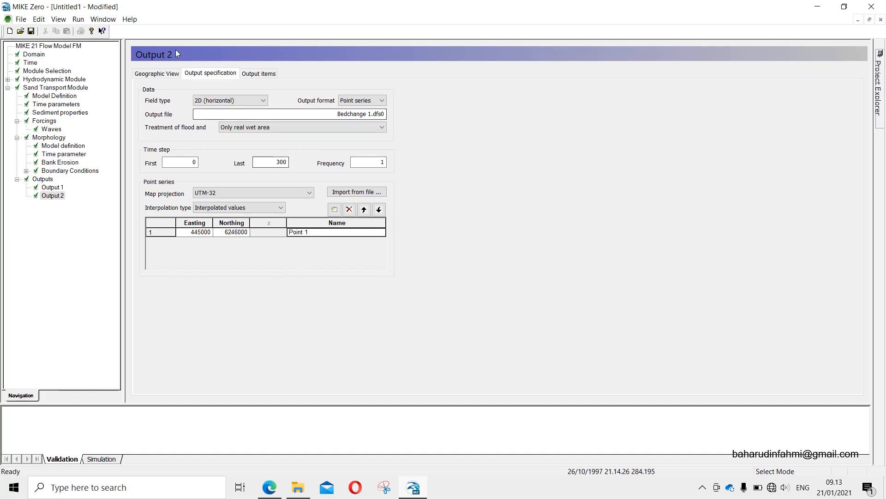
click(157, 73)
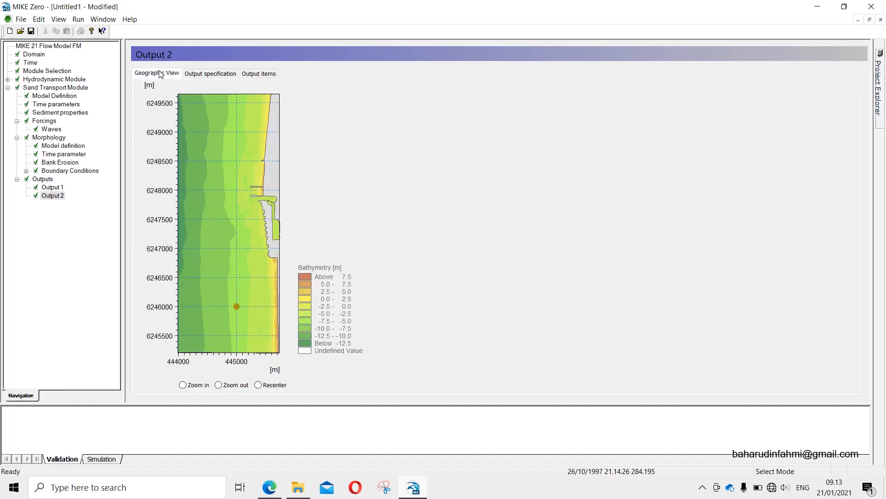
Step: Restrict Output 2's items to Bed level change only, then collapse the Sand Transport Module
click(256, 77)
click(155, 106)
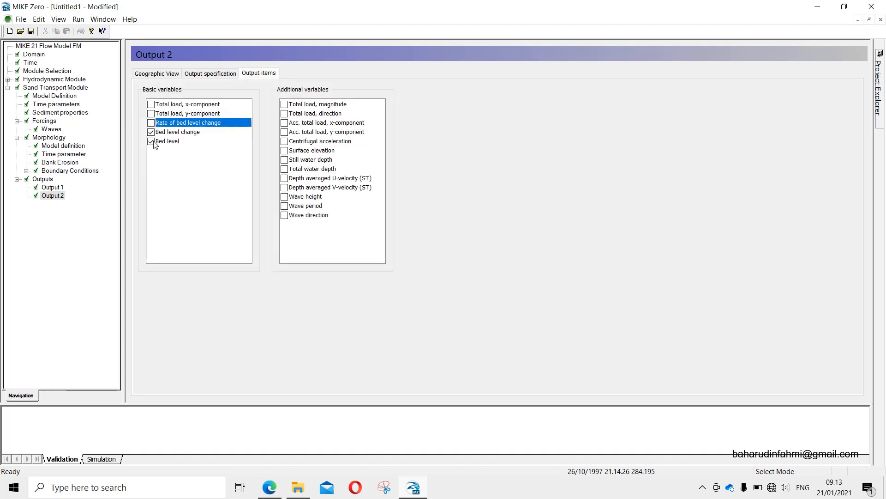
click(152, 141)
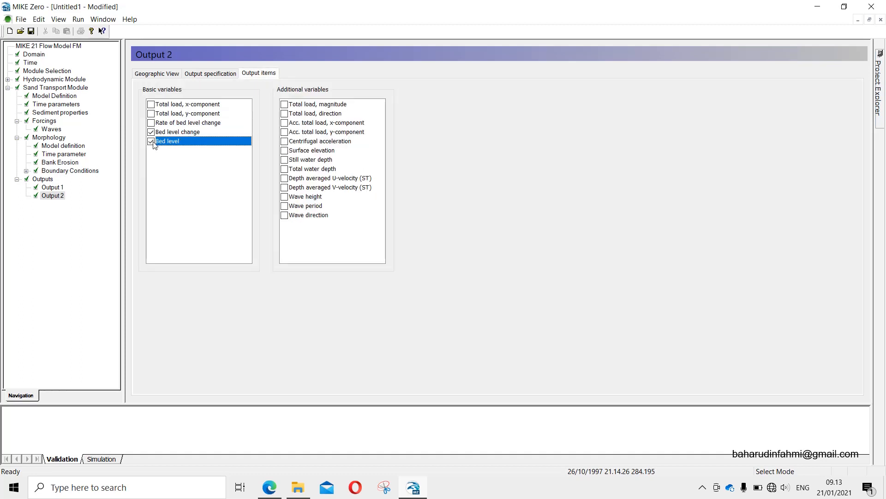
click(151, 142)
click(7, 88)
Step: Begin saving the setup under a new name and create a folder called Run Model inside DHI MIKE
click(20, 19)
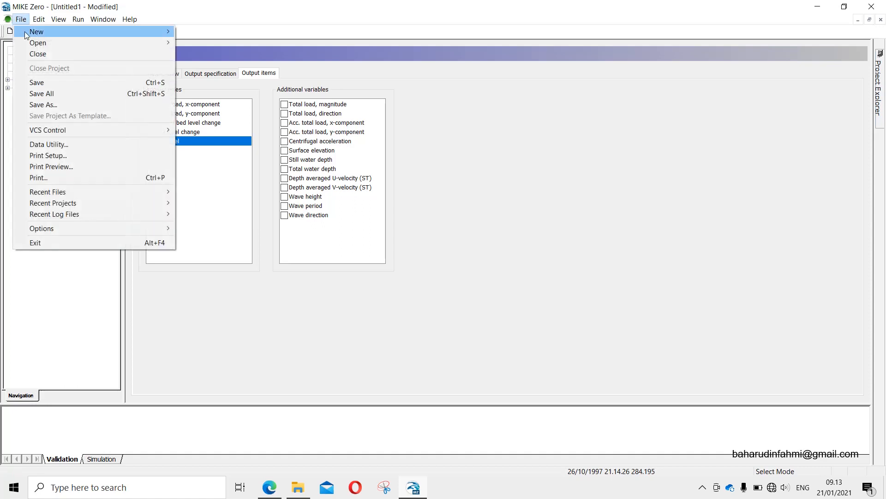
click(42, 103)
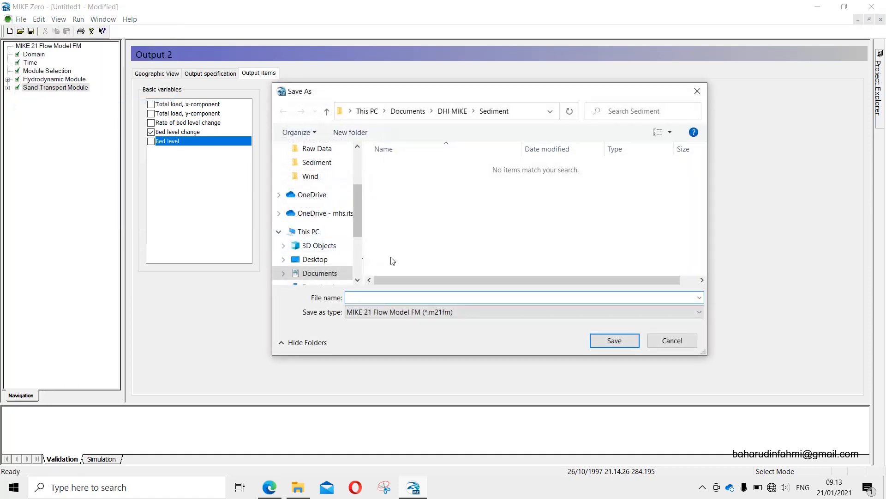
click(452, 110)
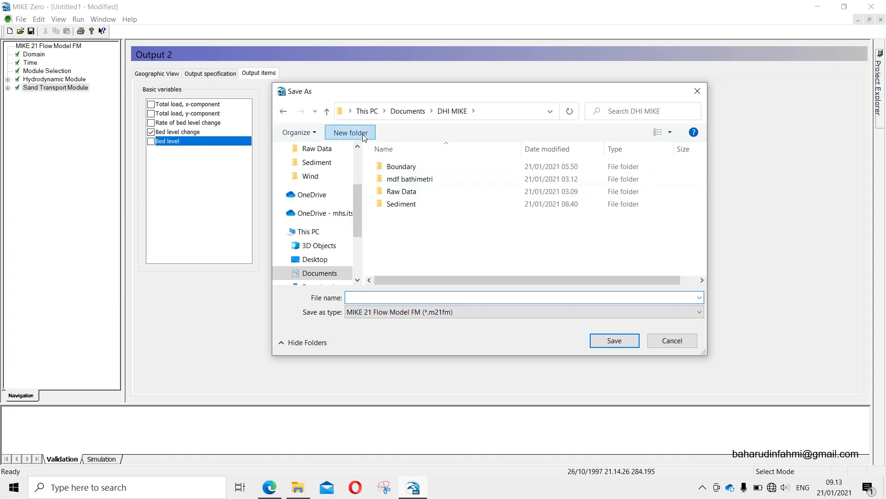
click(351, 132)
text(Run Model)
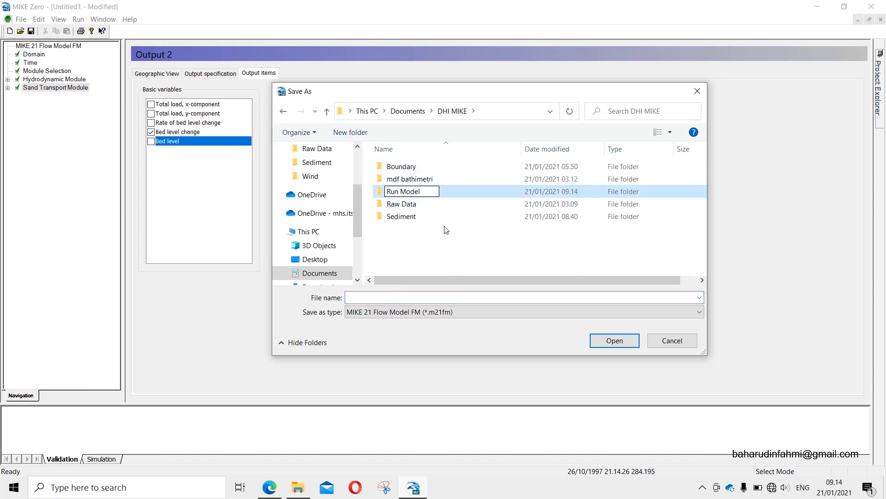
key(Return)
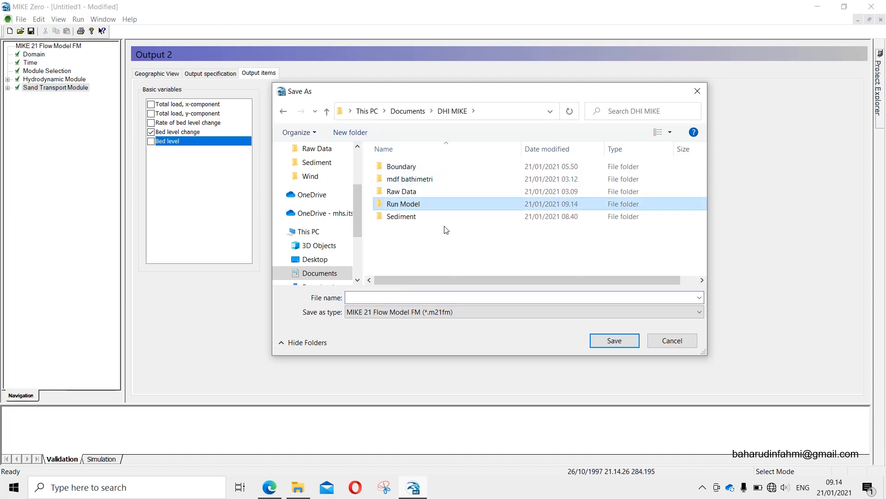
Step: Save the flow model setup as Run Model 1 in the Run Model folder
key(Return)
click(405, 298)
text(Run Model 1)
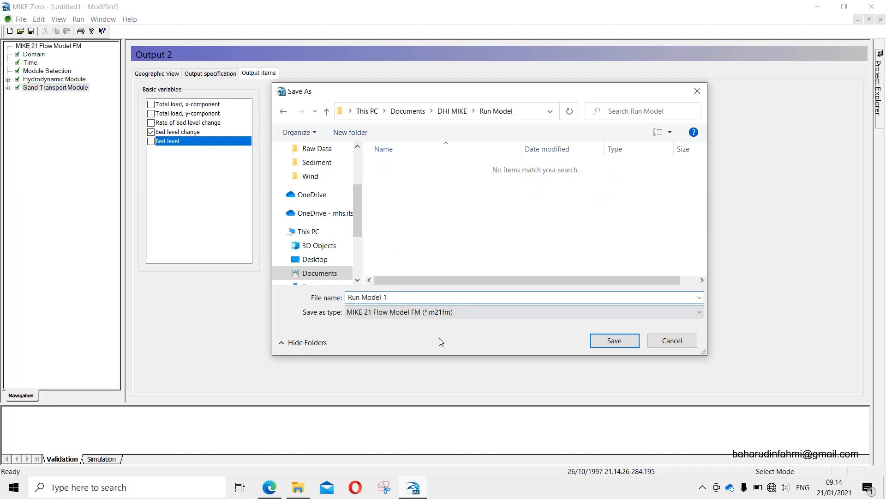
click(616, 341)
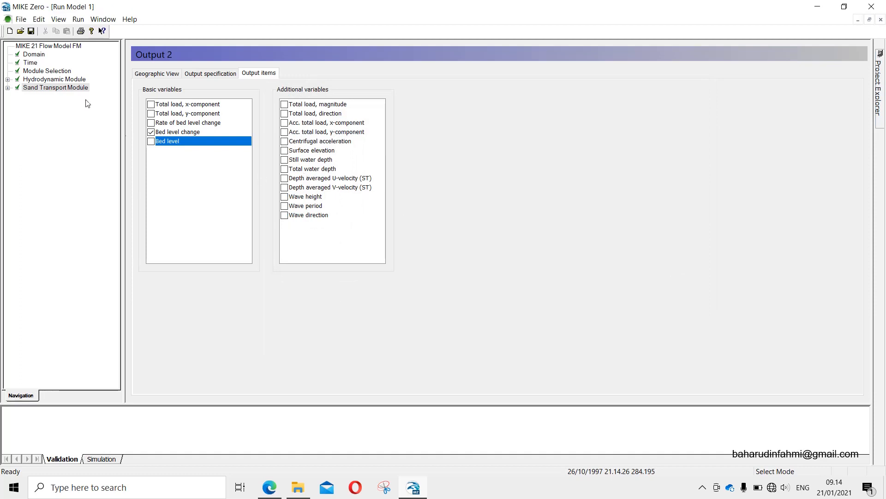
Step: Start the simulation of the saved flow model with the launch settings offered
click(83, 21)
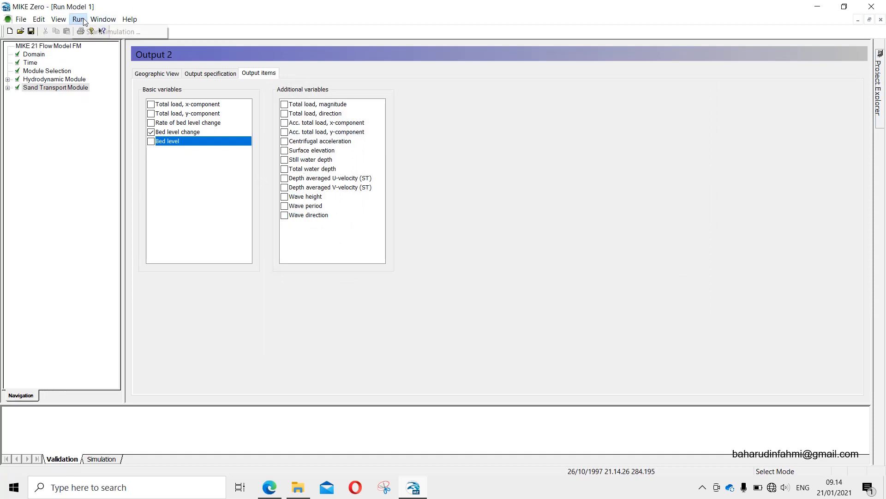
click(102, 31)
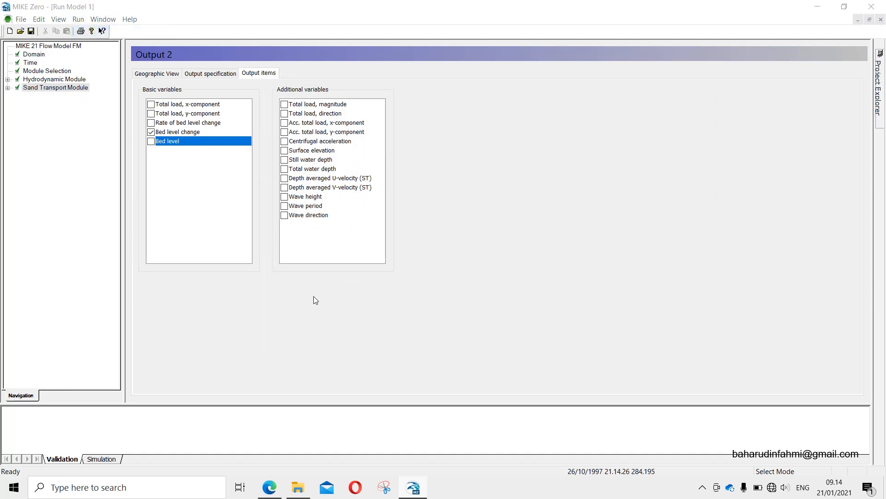
click(461, 333)
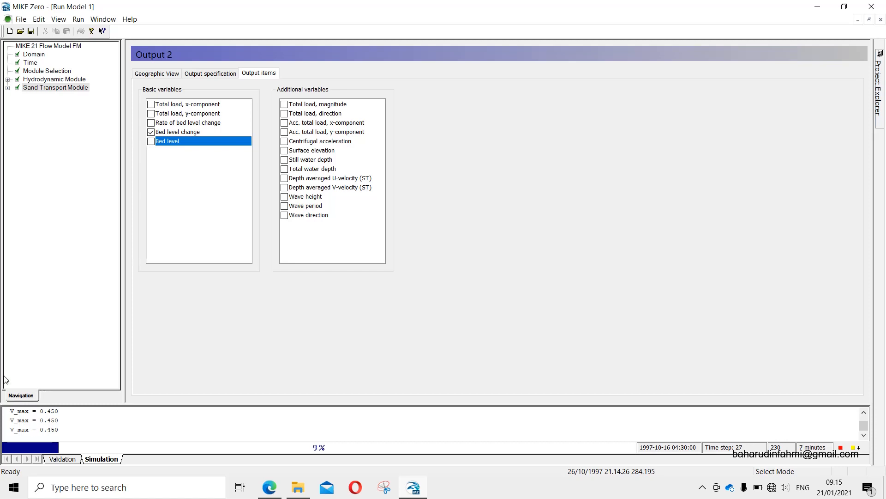
click(43, 48)
click(39, 54)
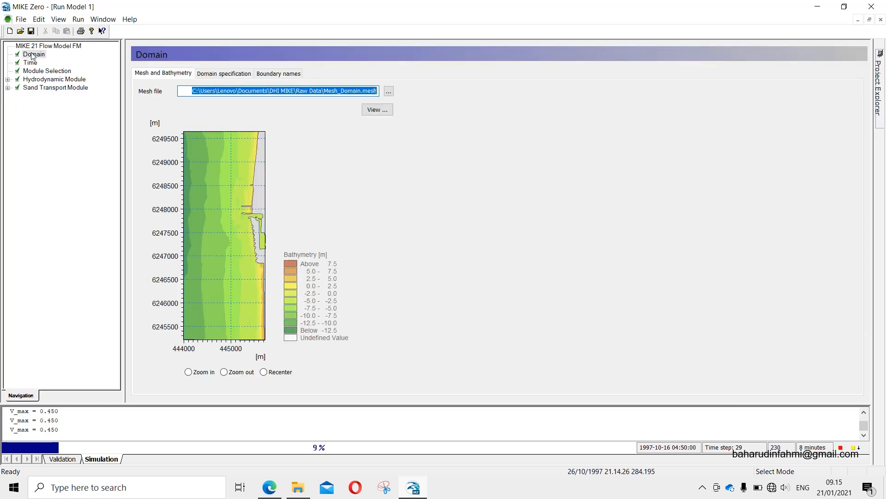
click(29, 90)
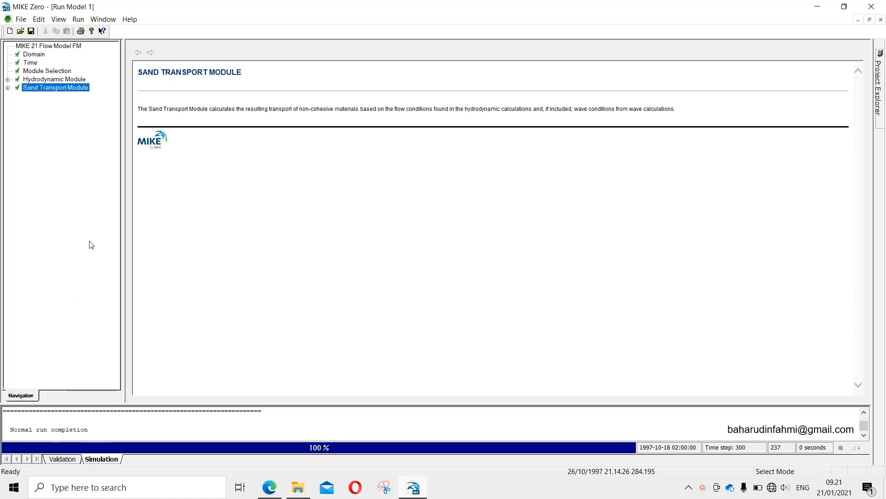
Step: Open the results of the Area output from the Hydrodynamic Module's outputs list
click(8, 80)
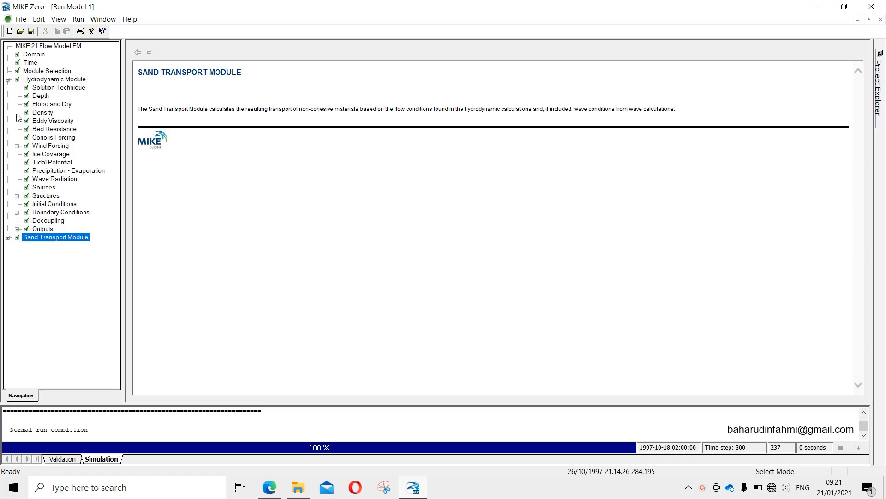
click(17, 230)
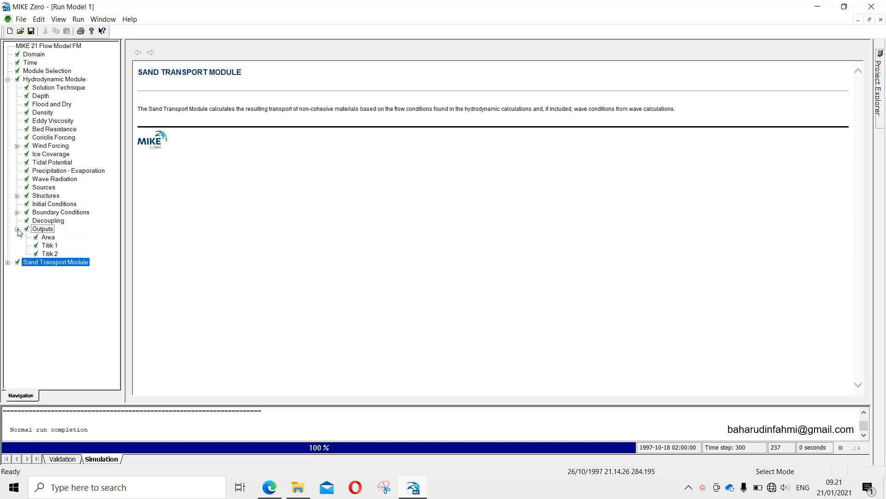
click(48, 237)
click(52, 228)
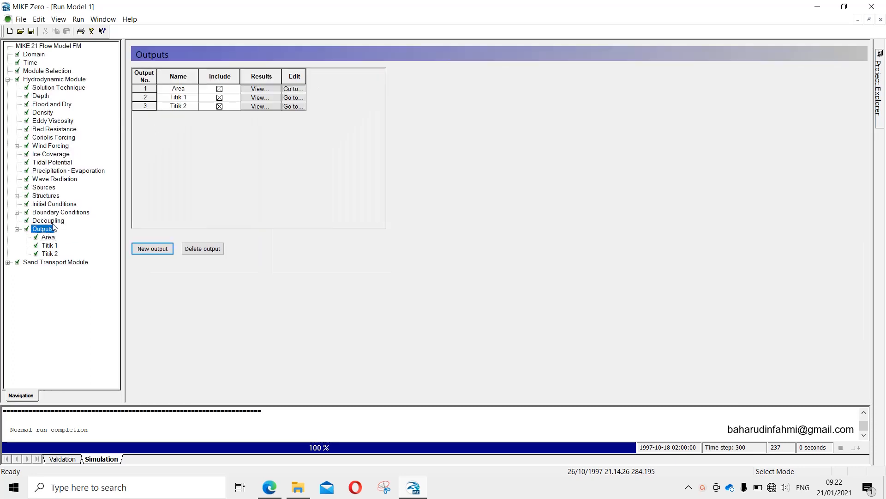
click(257, 89)
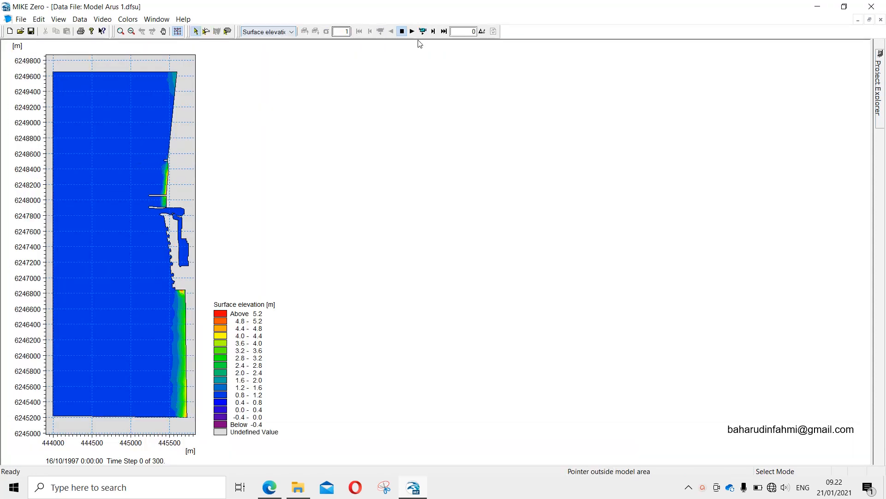
Step: Play the surface elevation animation, then return to the first time step
click(276, 33)
click(279, 35)
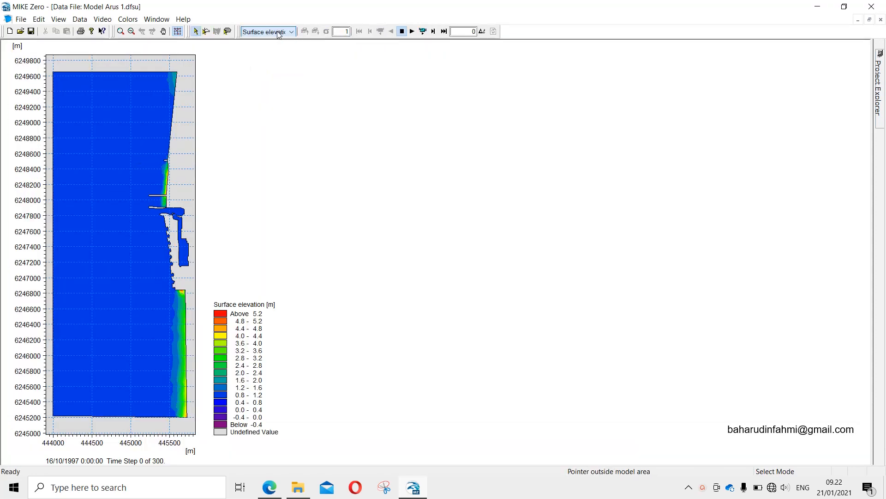
click(413, 33)
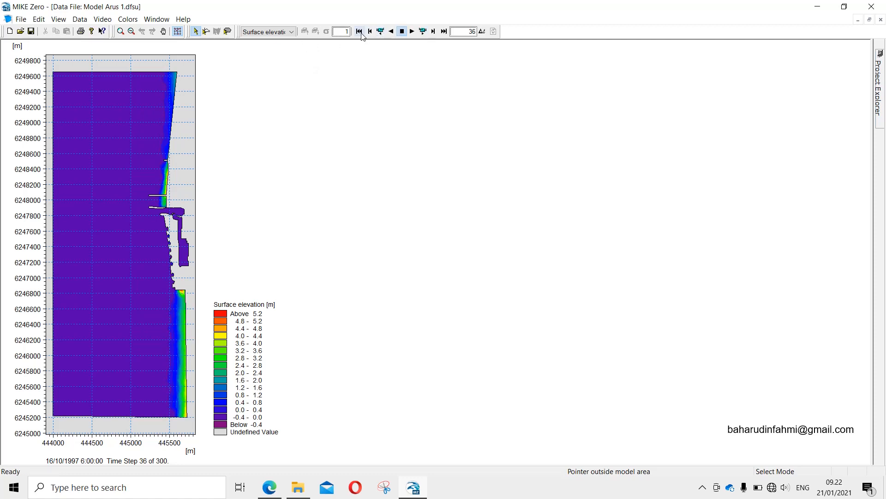
click(359, 31)
Step: Display the Current speed item and turn on vectors over the map
click(271, 32)
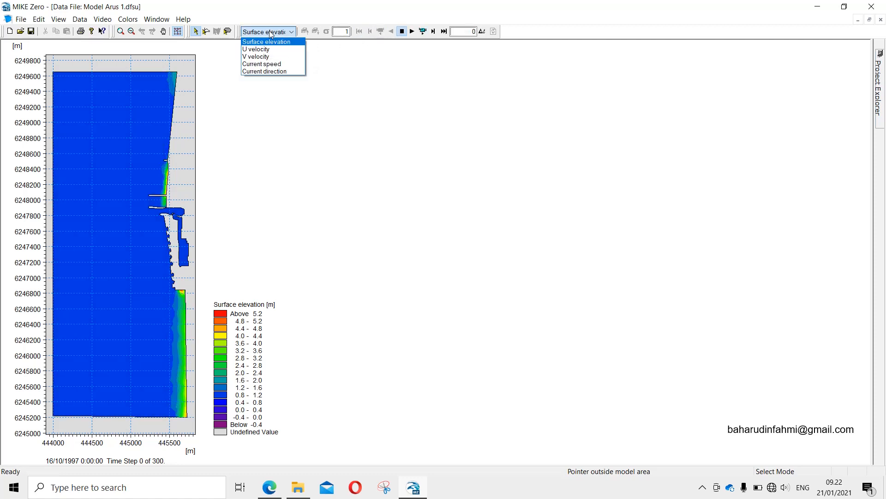
click(271, 64)
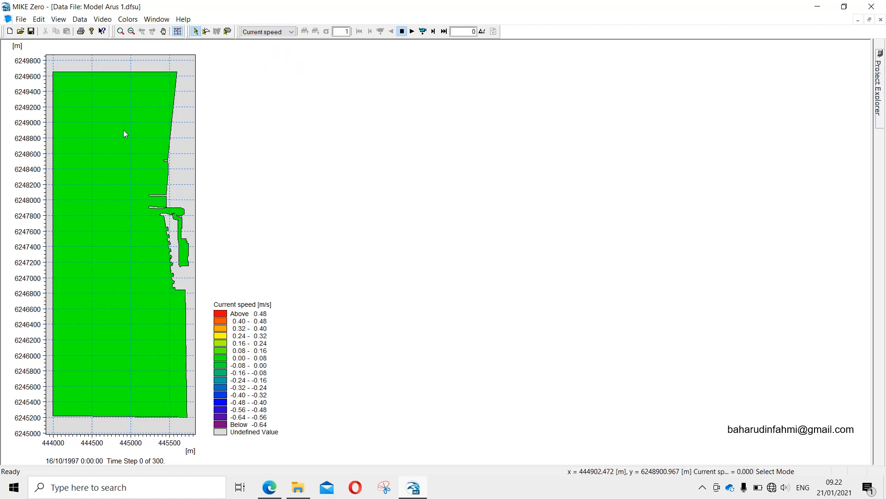
right_click(90, 95)
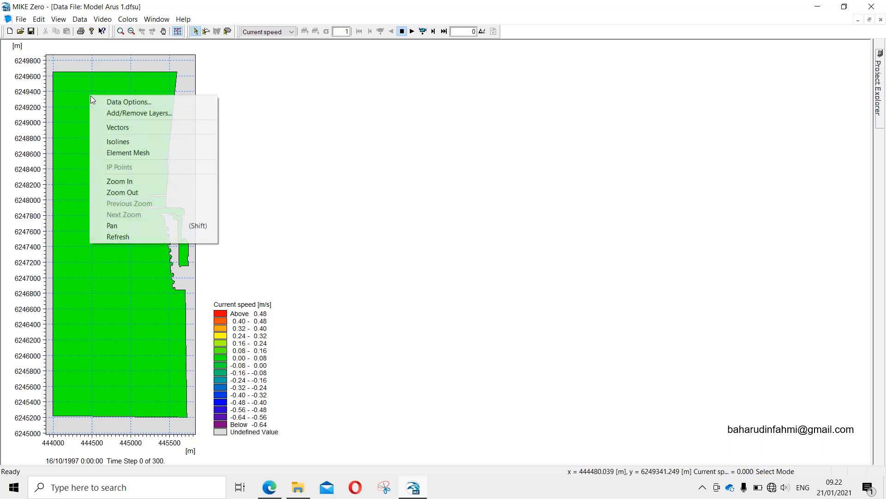
click(115, 129)
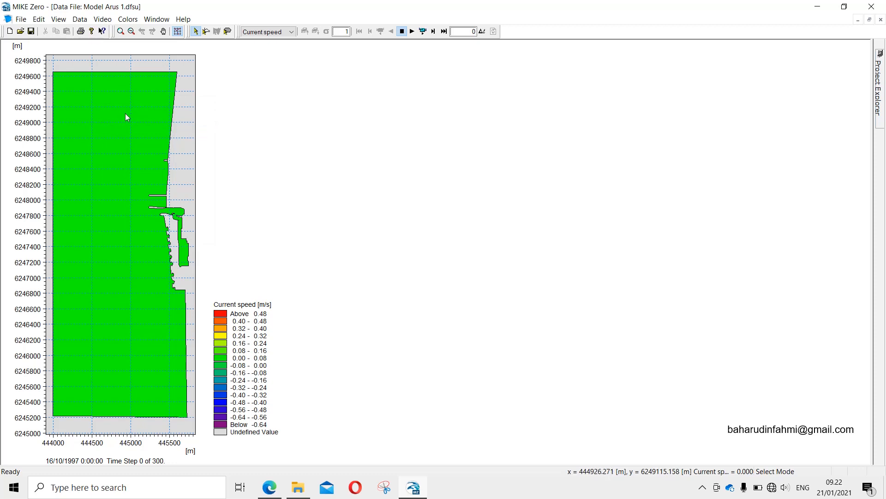
Step: Advance one time step and inspect the current vectors close up around the harbour entrance, then restore the full view
click(434, 32)
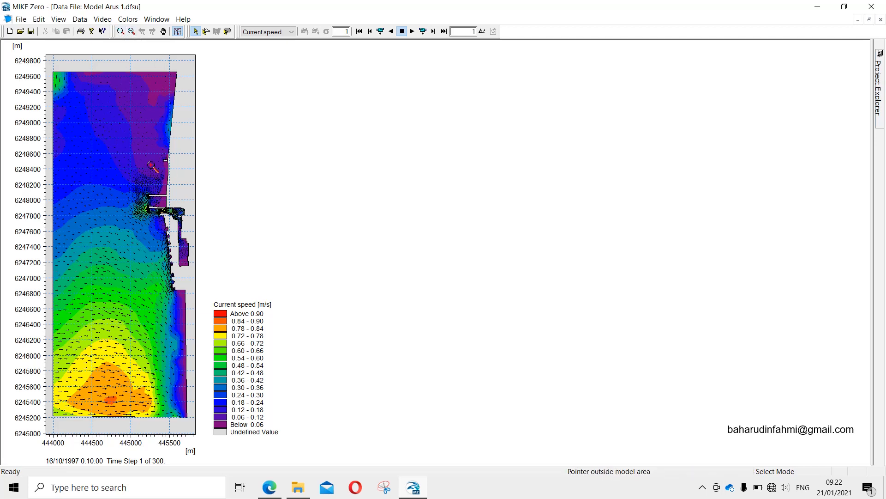
drag(123, 186, 321, 300)
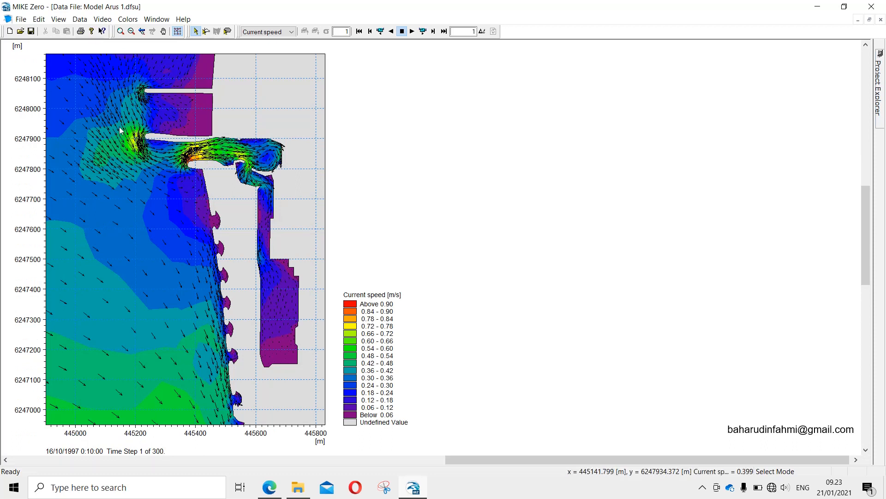
click(142, 31)
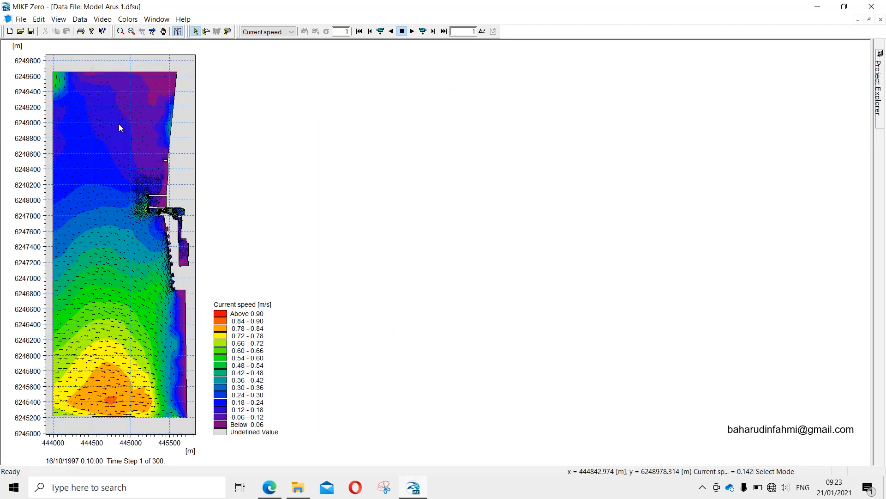
click(75, 21)
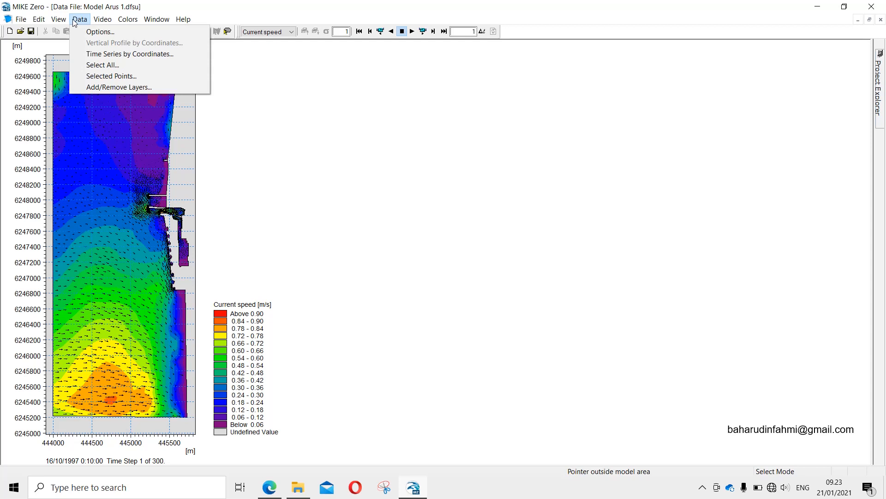
mouse_move(65, 23)
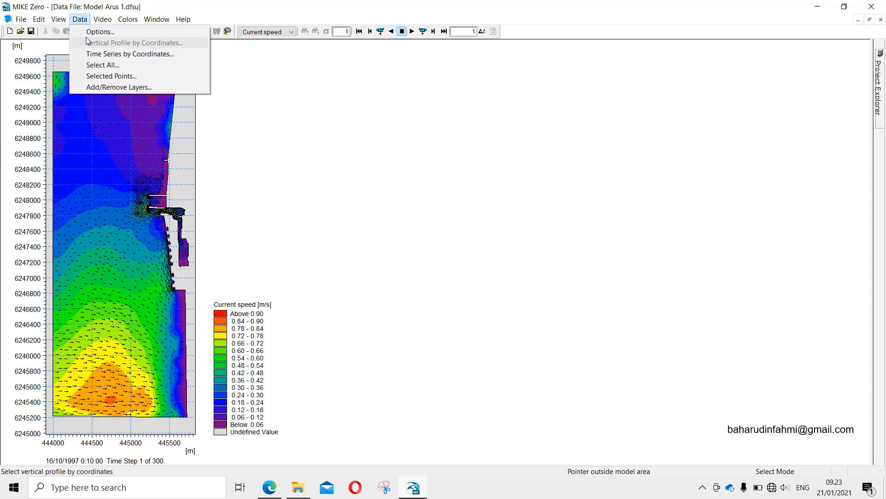
right_click(285, 146)
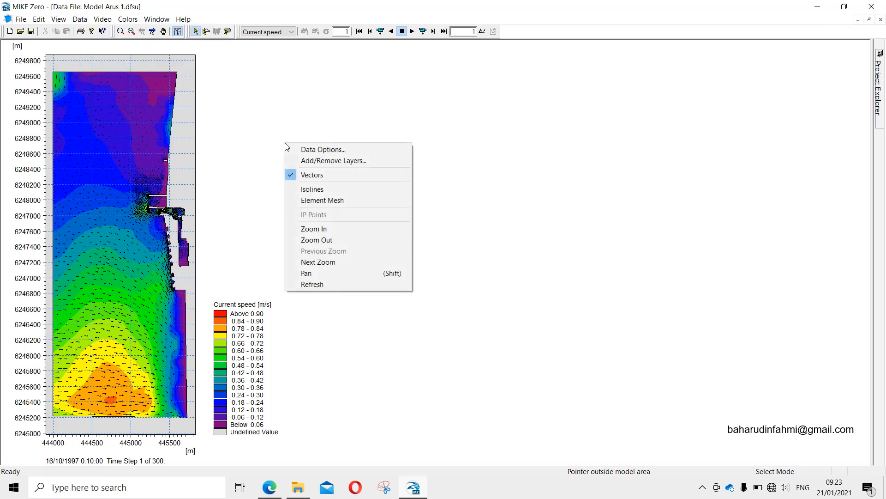
click(296, 149)
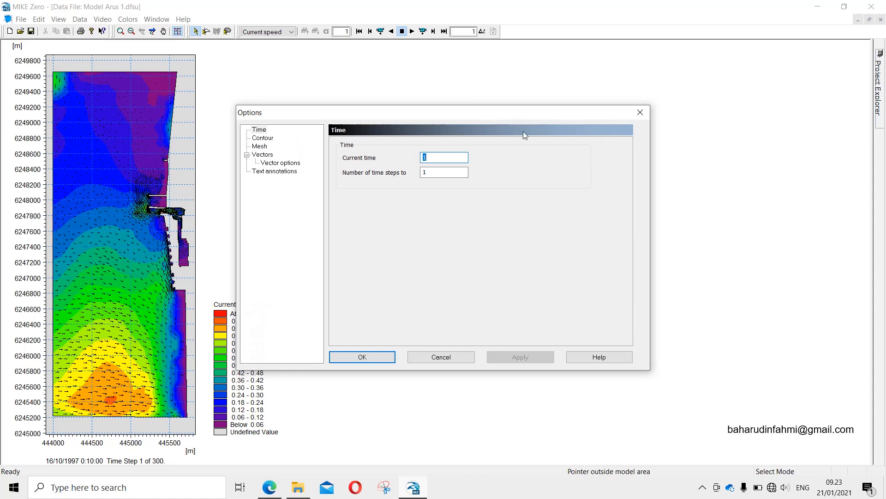
click(633, 117)
Step: In the data options, apply vectors interpolated to a structured mesh instead of vectors at element centers
right_click(294, 108)
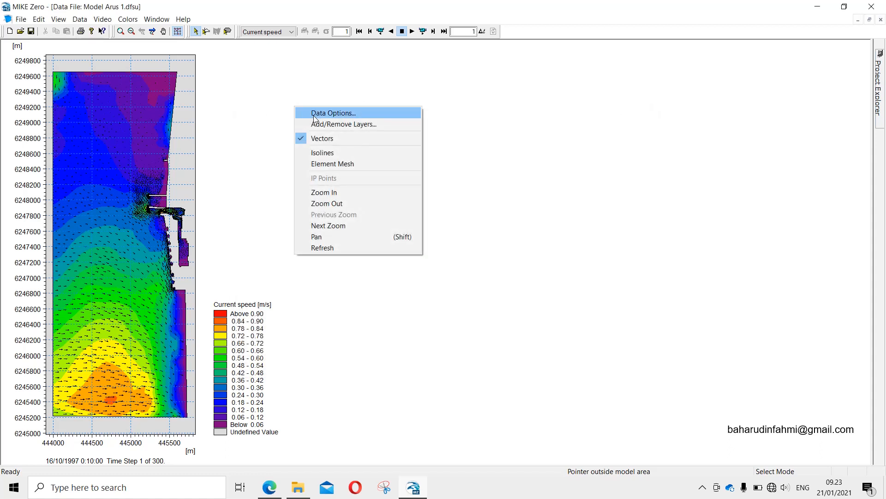
click(314, 114)
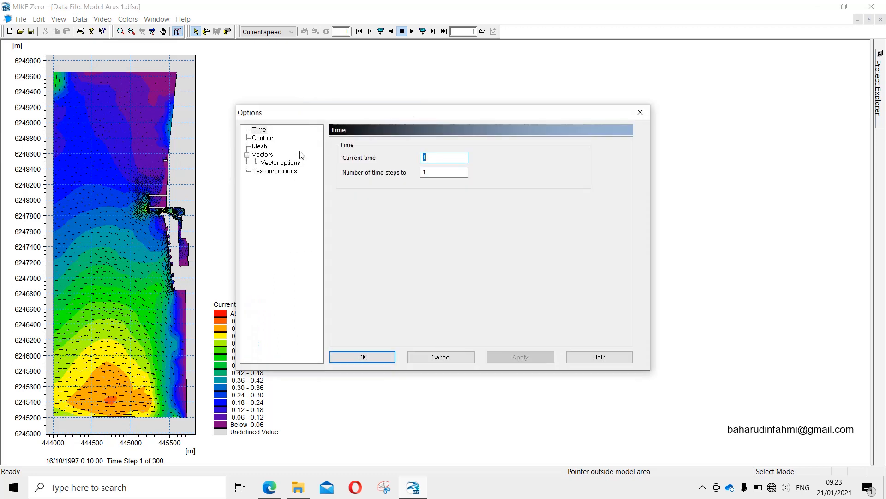
click(262, 155)
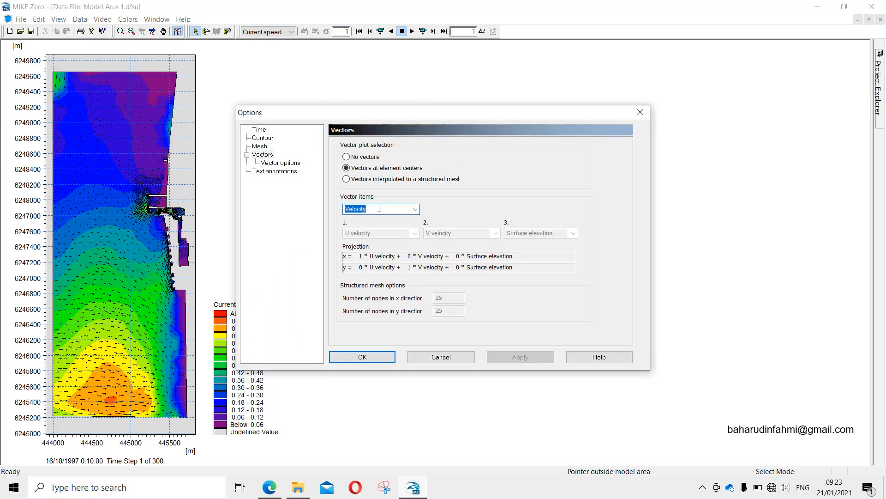
click(282, 163)
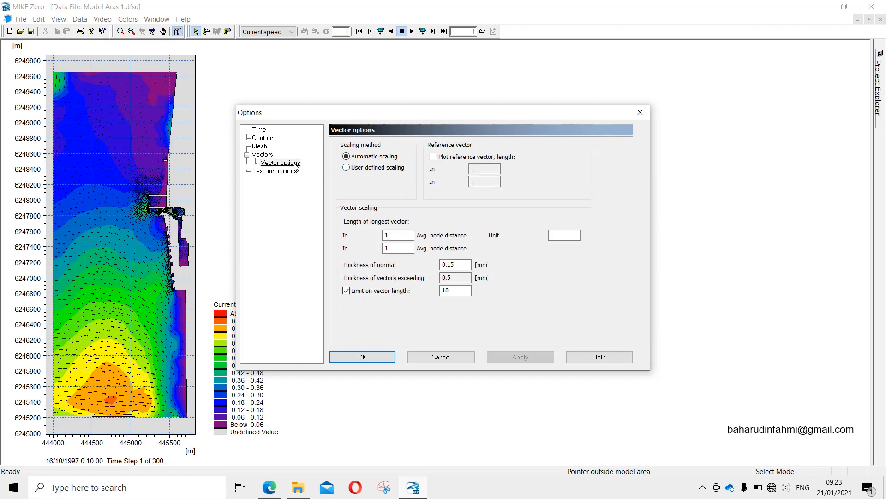
click(264, 155)
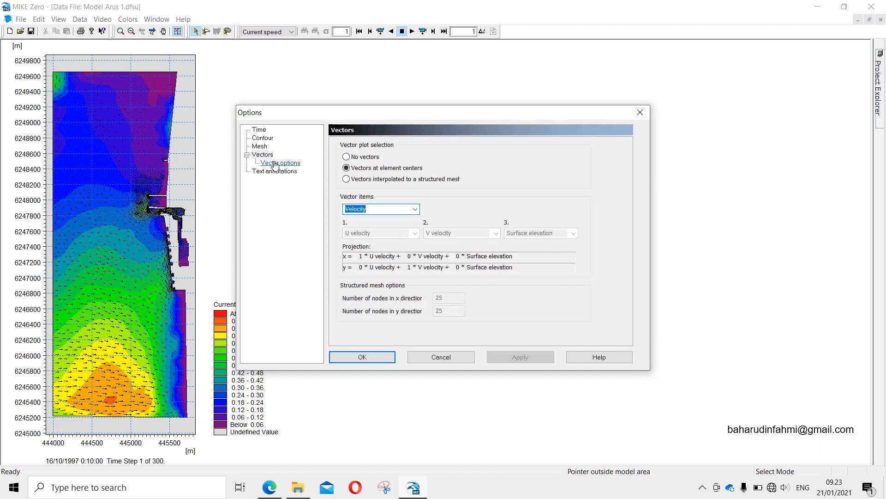
click(356, 180)
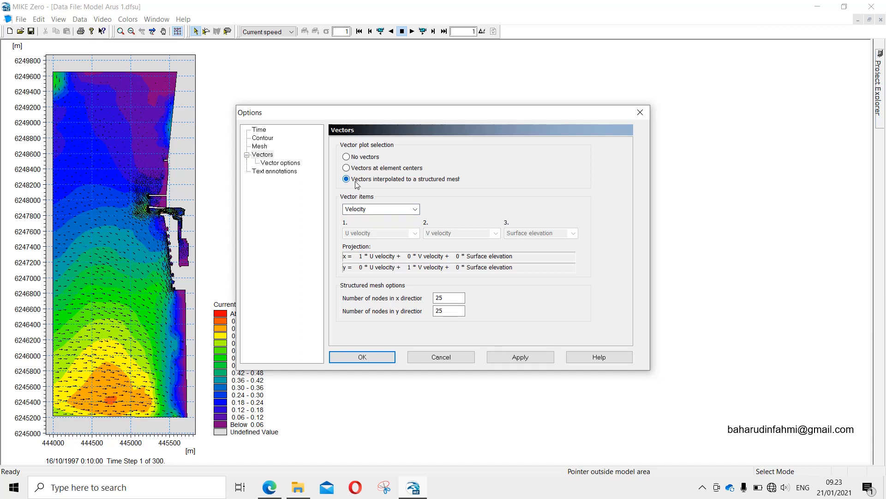
click(452, 301)
click(513, 358)
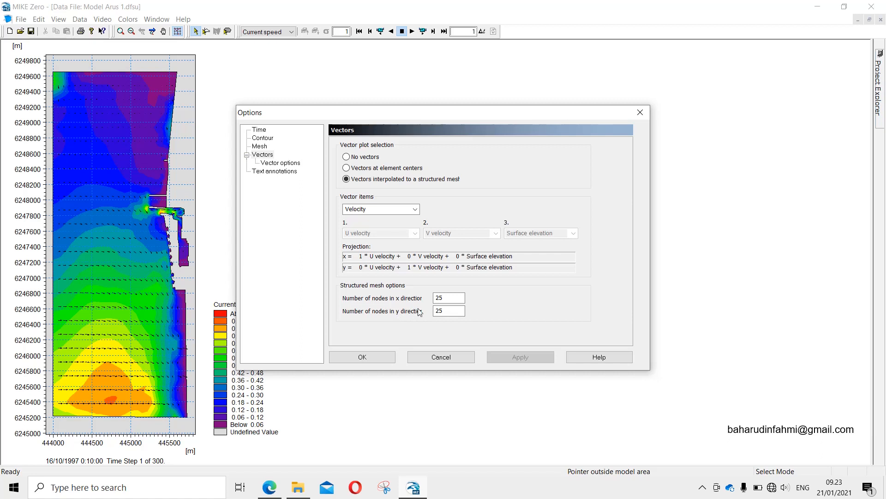
Step: Try a structured vector mesh of 20 nodes in the x direction and 35 in the y direction
click(441, 299)
drag(441, 299, 435, 300)
text(20)
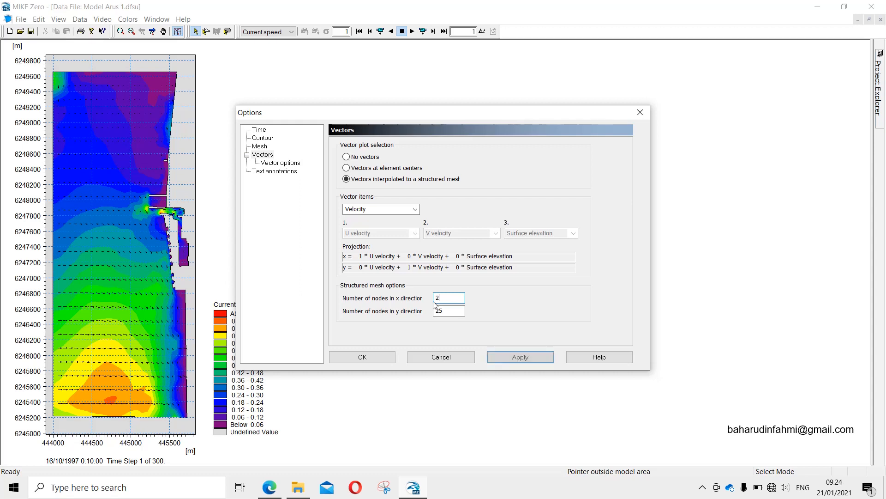
click(531, 358)
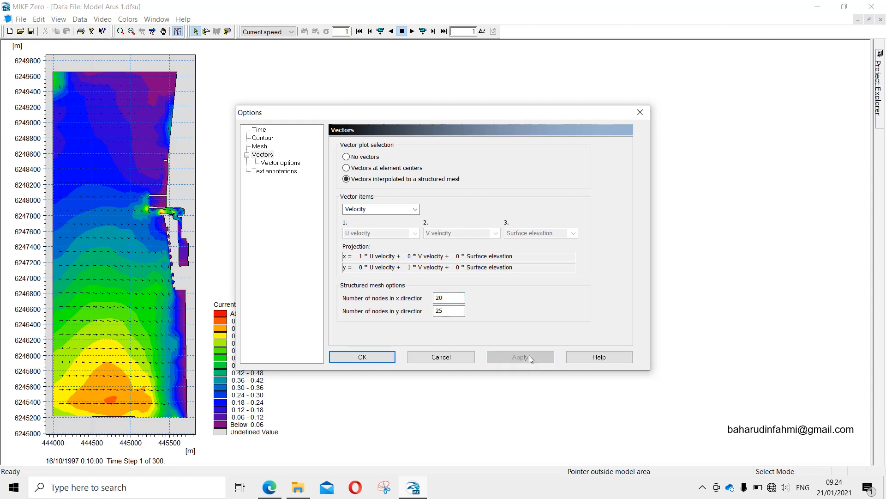
click(453, 310)
drag(453, 310, 435, 314)
text(35)
click(520, 358)
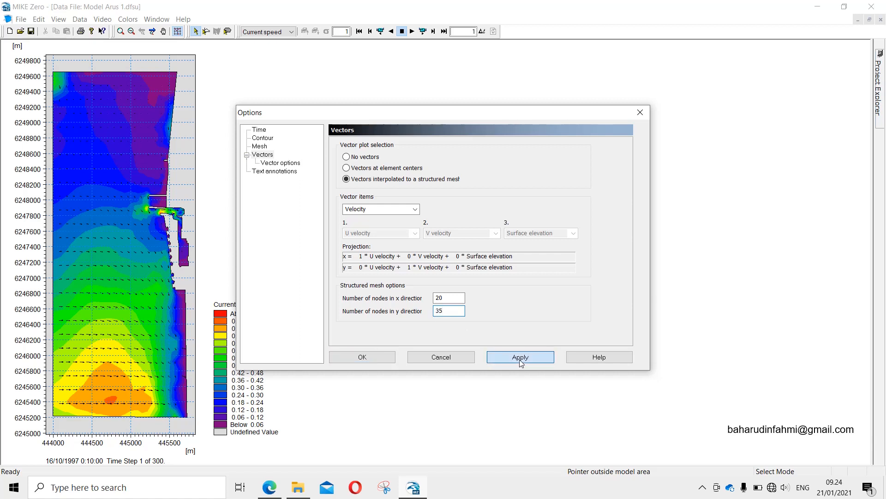
Step: Set the structured vector mesh to 40 nodes in the y direction and 15 in the x direction, applying each change
double_click(444, 311)
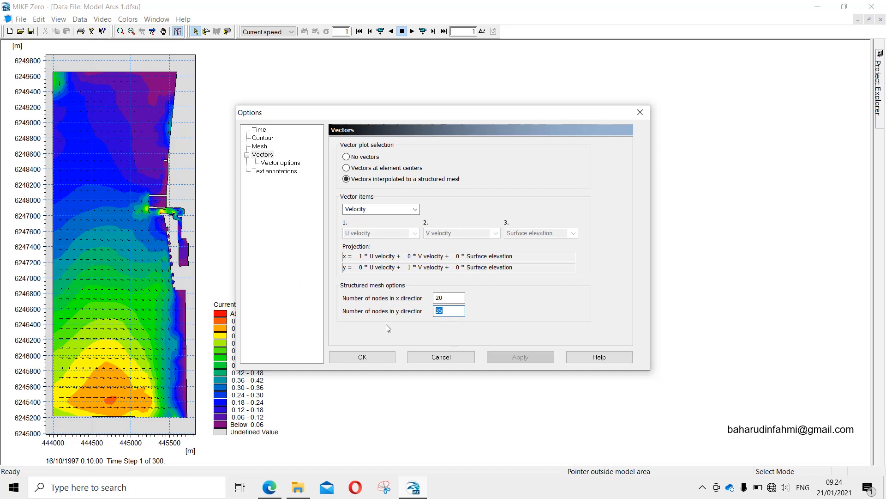
text(40)
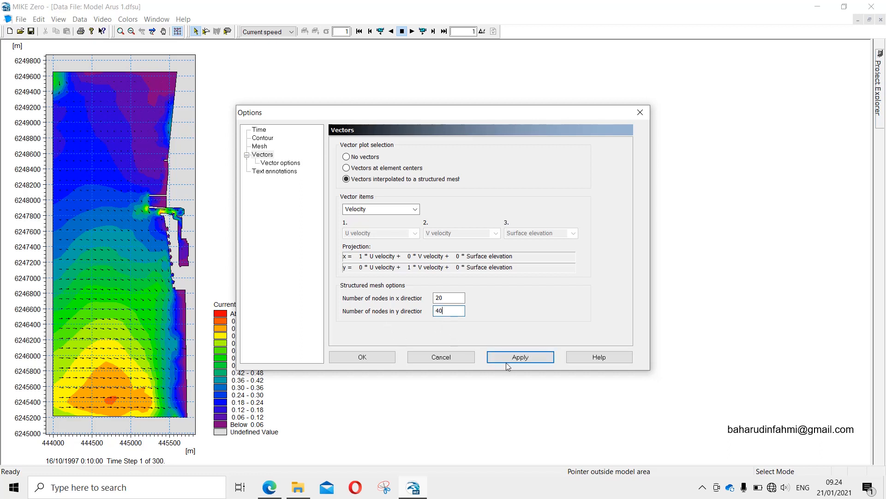
click(508, 362)
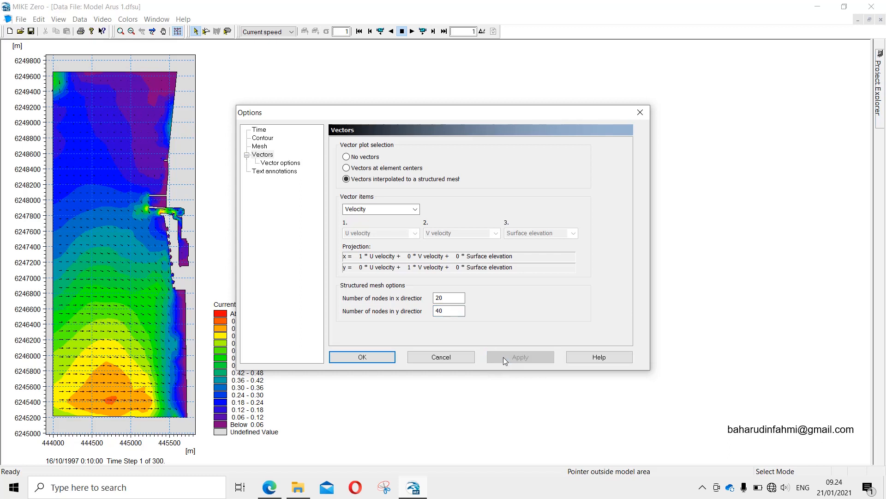
double_click(441, 298)
text(15)
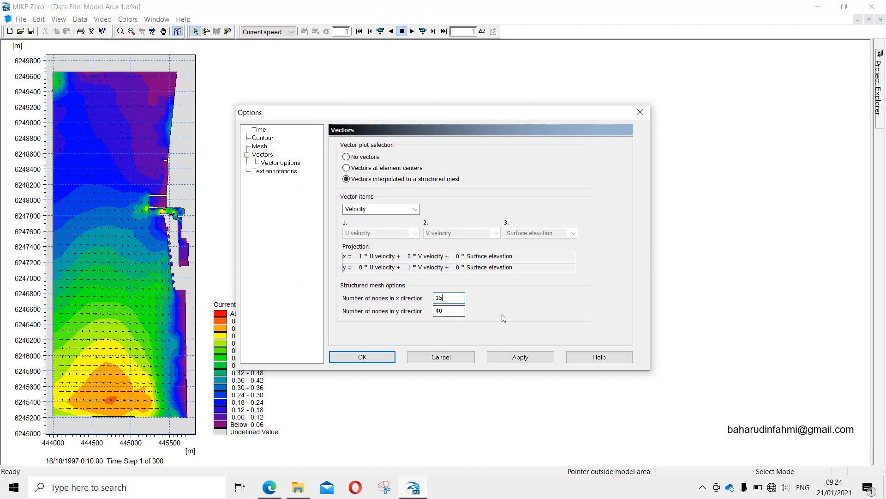
click(516, 356)
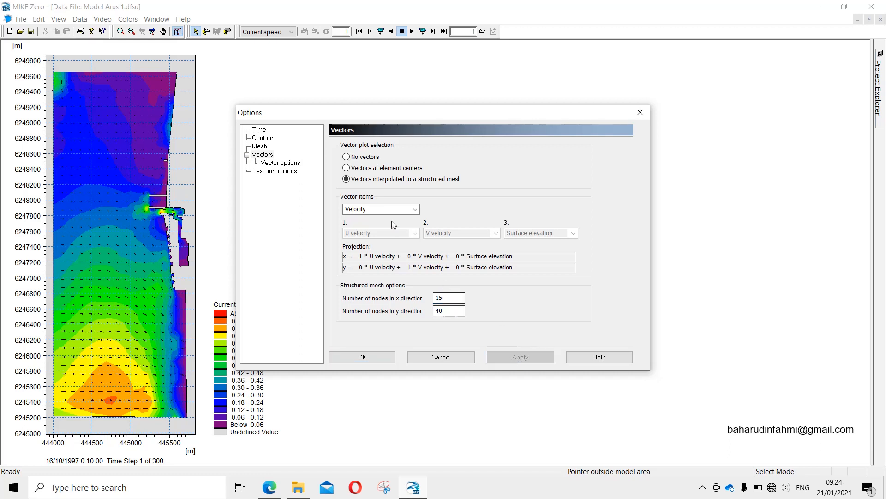
Step: In the vector options, set the normal vector thickness to 0.2 mm and turn off the limit on vector length
click(286, 166)
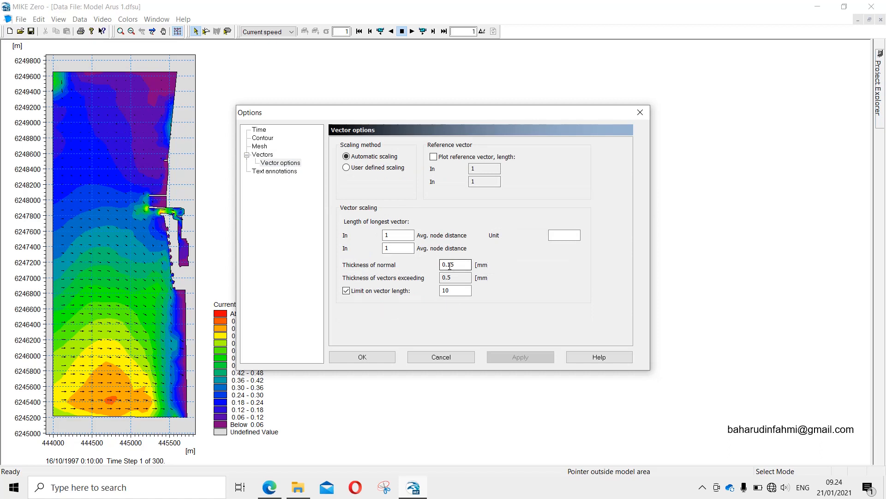
drag(450, 265, 465, 264)
text(2)
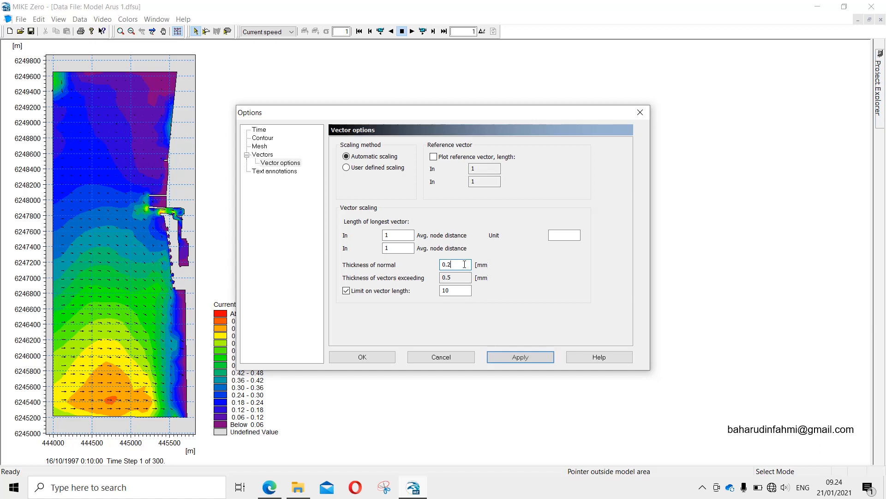
click(404, 292)
Step: Try user defined vector scaling with both scale factors set to 2, apply it and close the options
click(398, 237)
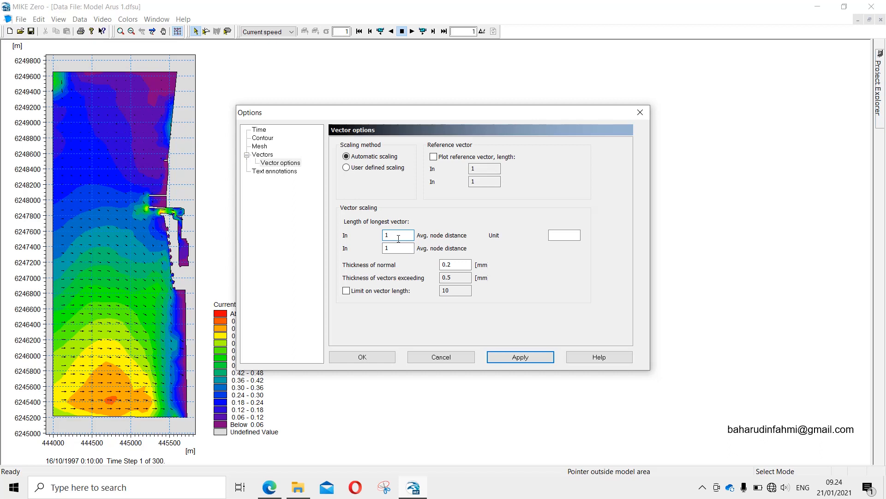
click(381, 170)
click(394, 236)
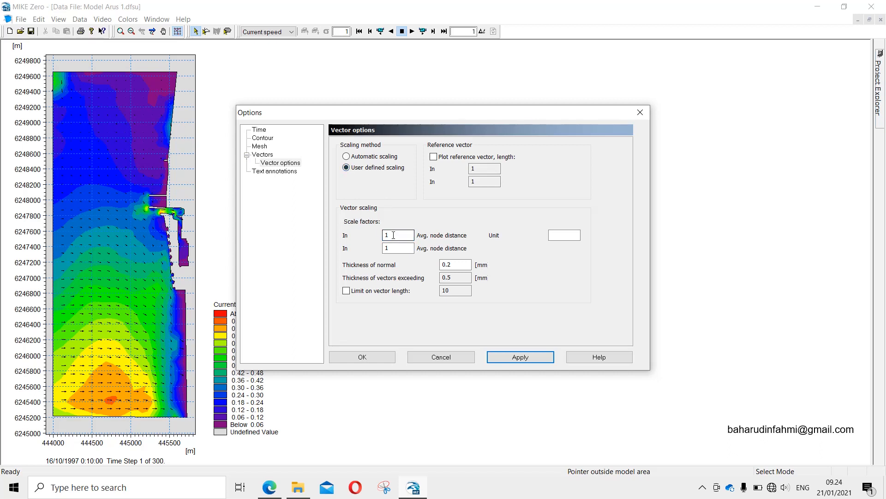
click(390, 236)
drag(396, 249, 382, 250)
text(2)
click(529, 358)
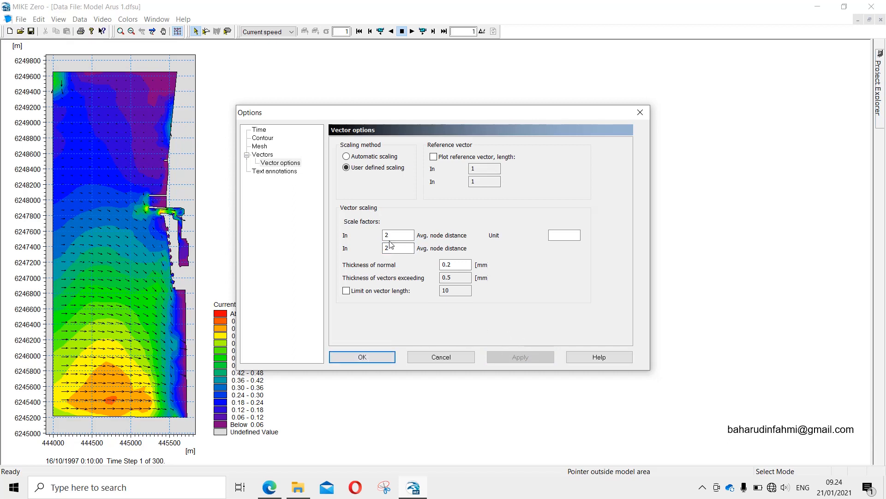
click(360, 357)
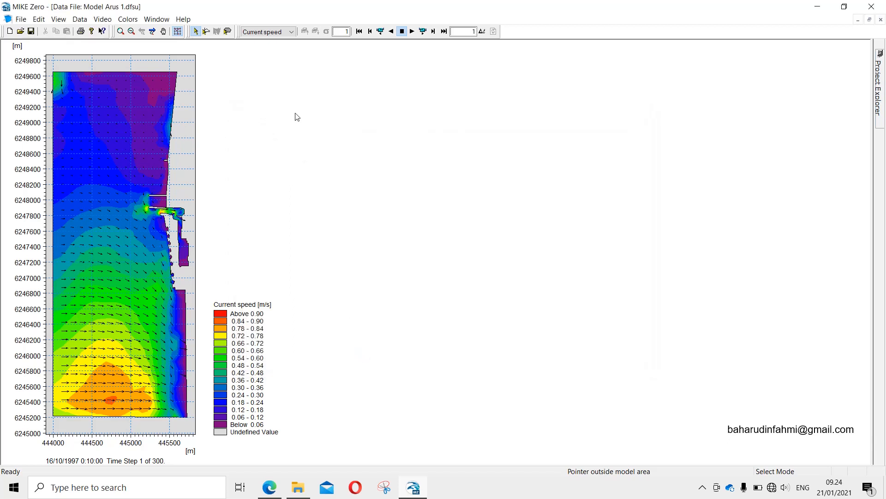
Step: Return to the first time step and play the current speed animation
click(359, 31)
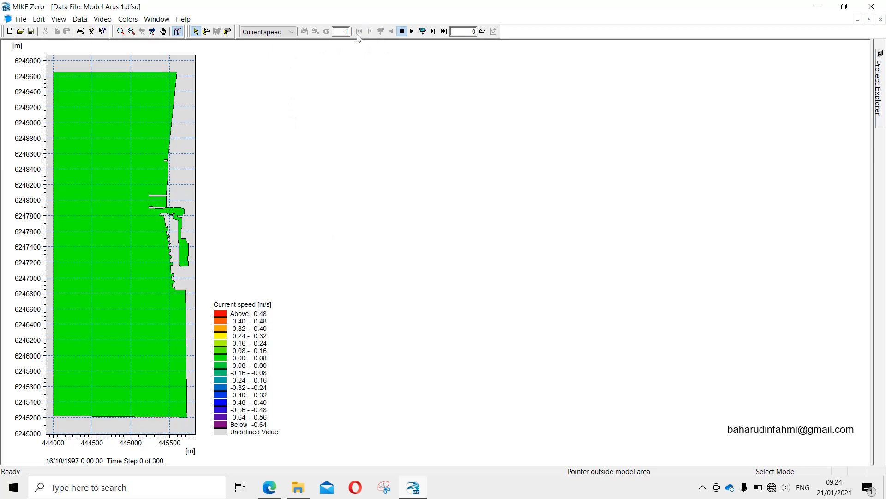
click(412, 31)
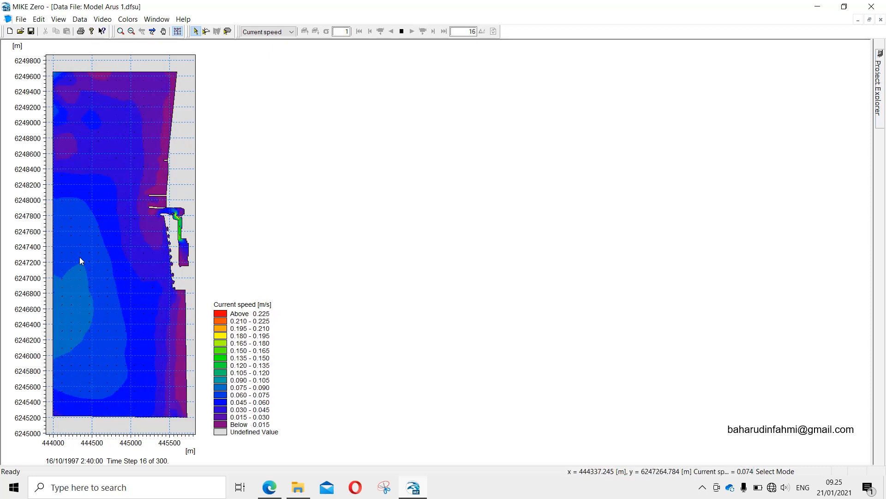
Step: Reopen the data options during playback and try a vector scale factor of 3 in both directions
right_click(299, 122)
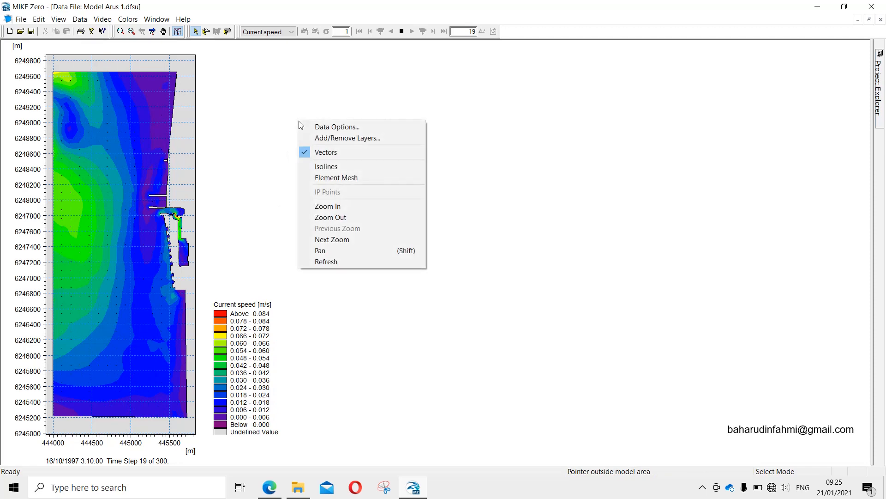
click(322, 128)
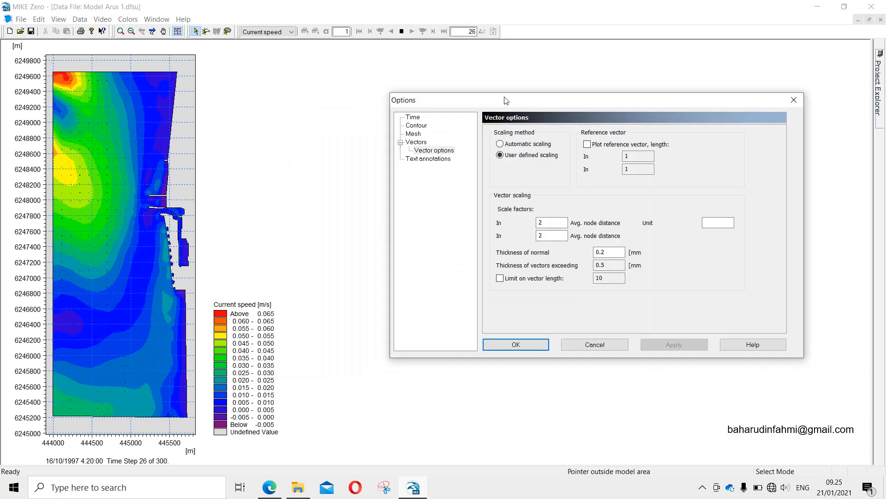
drag(506, 100, 453, 87)
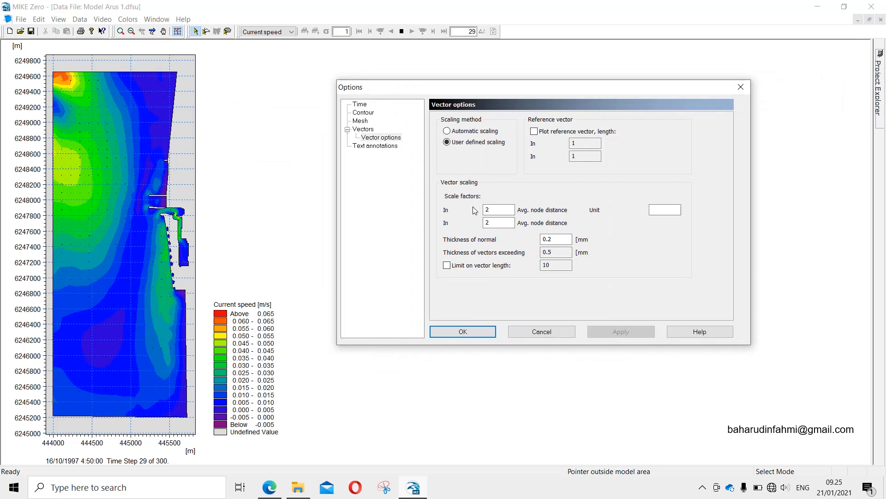
double_click(487, 209)
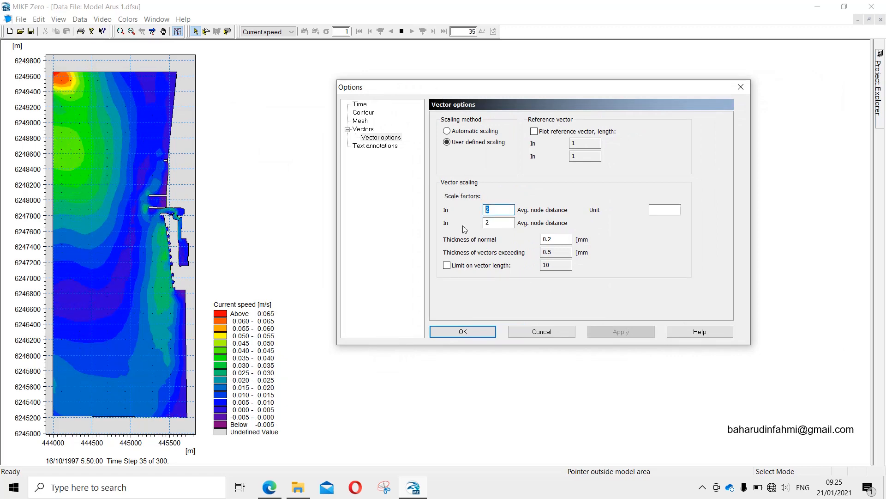
text(3)
key(Tab)
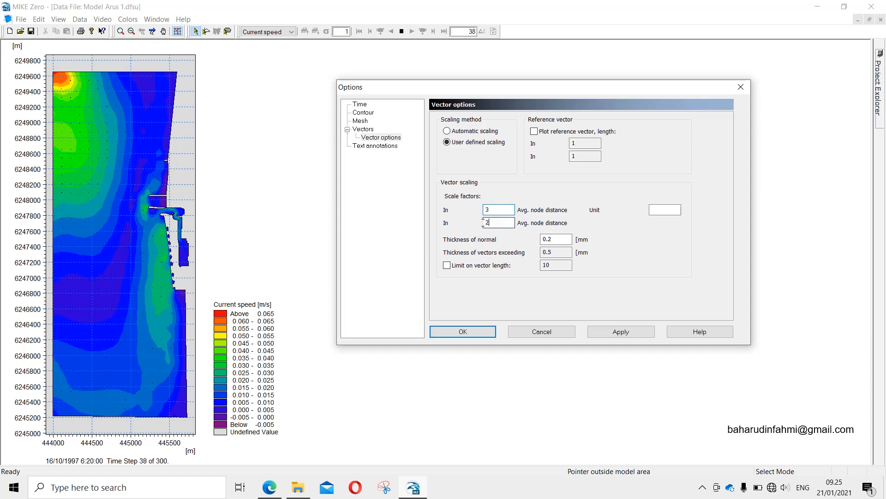
text(3)
click(621, 332)
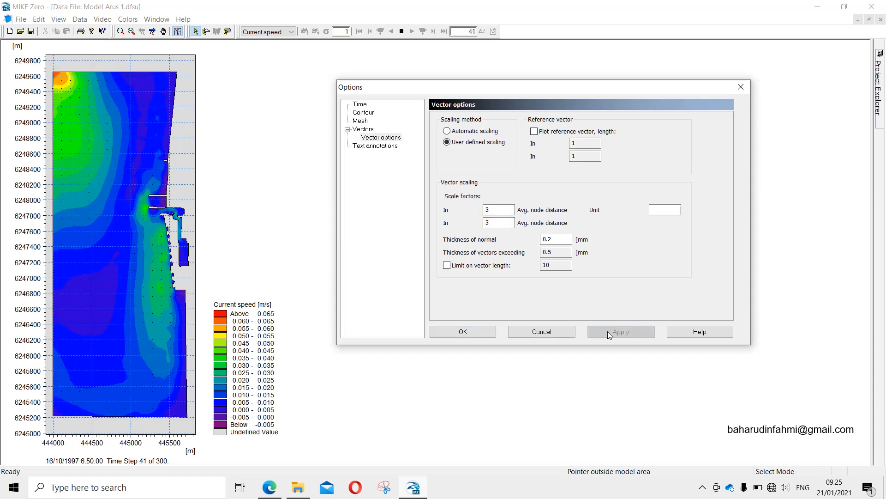
Step: Set both vector scaling values to 5 and apply the change
click(491, 211)
drag(490, 211, 475, 210)
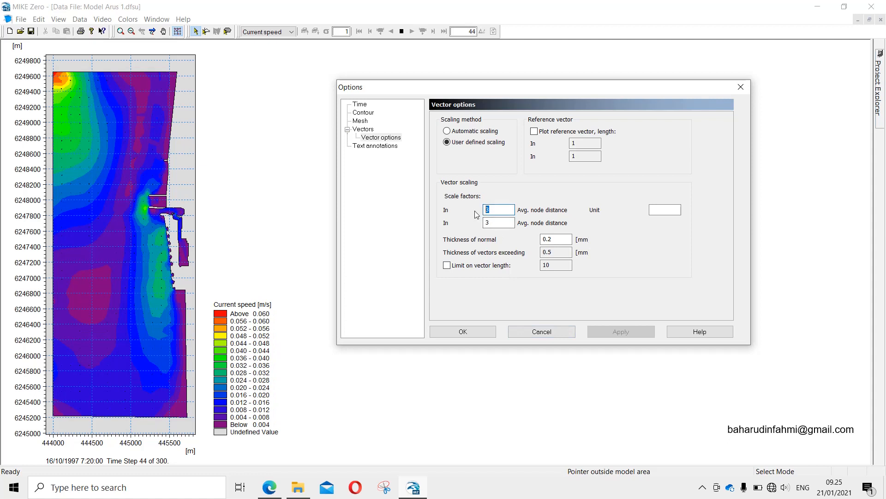
text(5)
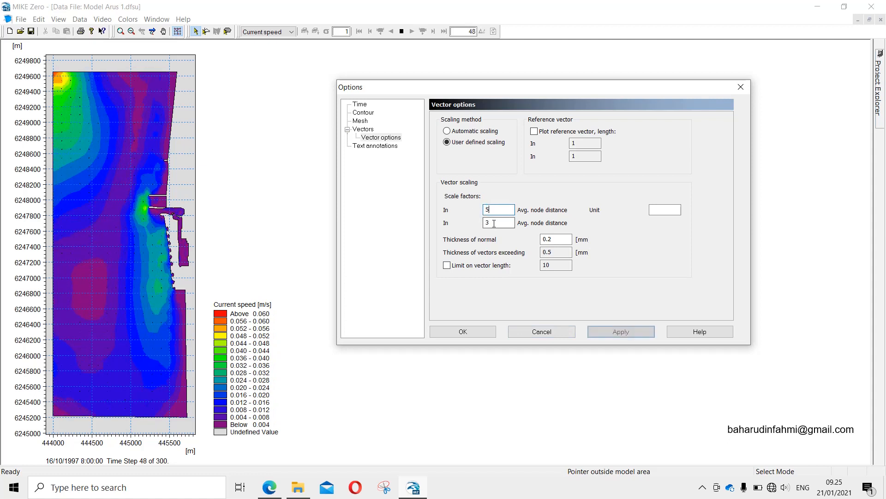
key(Tab)
text(5)
click(621, 331)
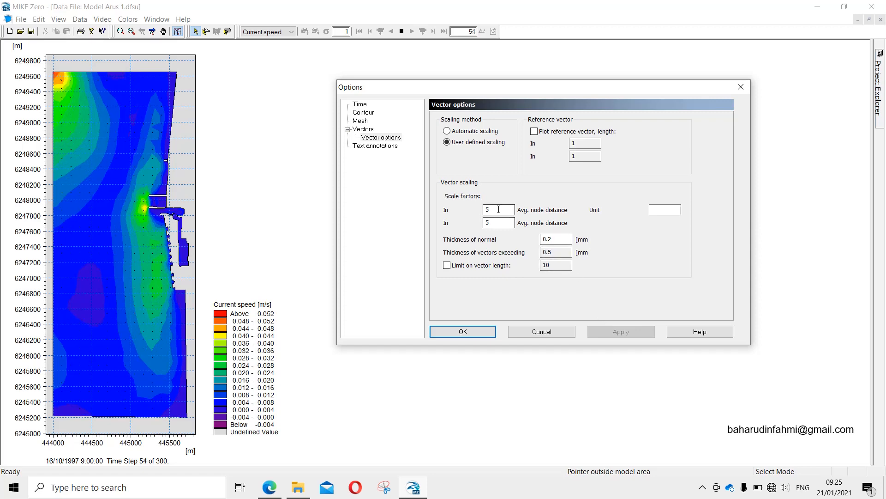
Step: Switch the vectors to automatic scaling, apply it and close the options to watch the animation
click(483, 131)
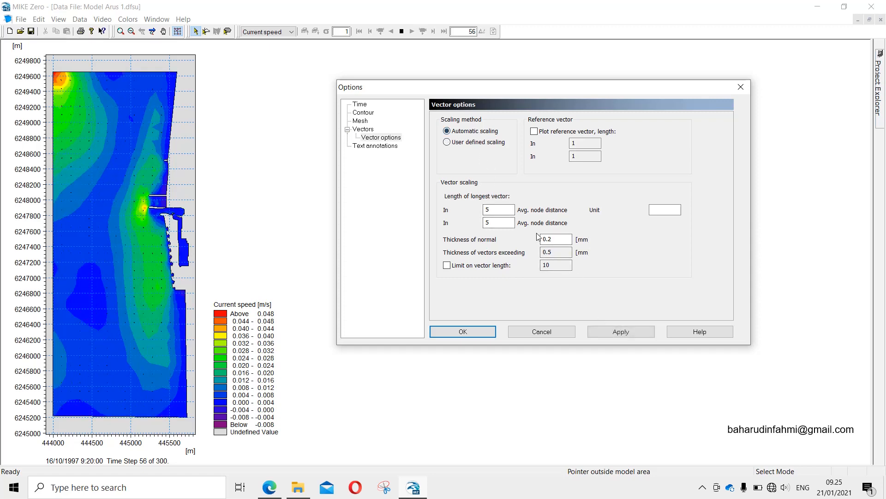
click(613, 332)
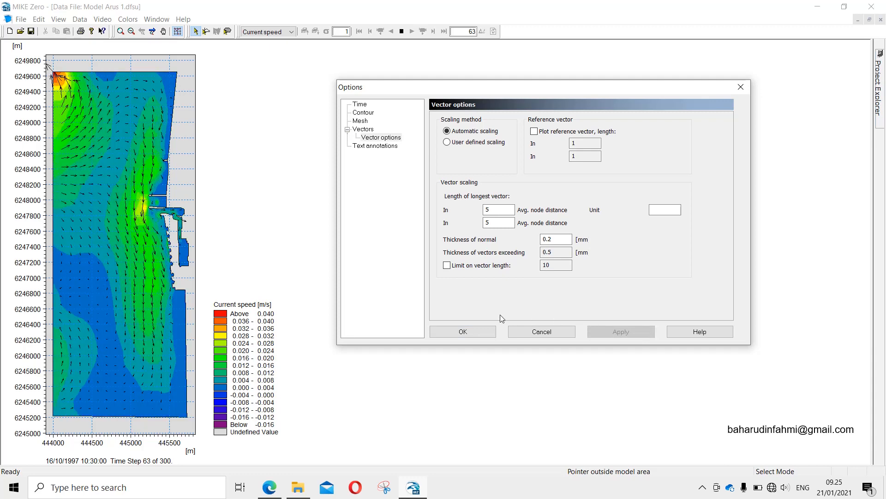
click(475, 333)
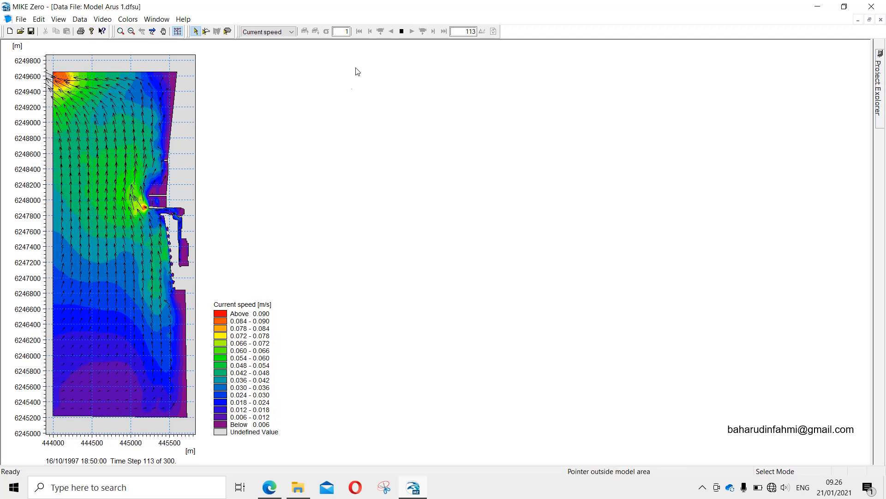
Step: Display the Surface elevation item, stop the running animation, and rewind the results to the first time step
click(292, 32)
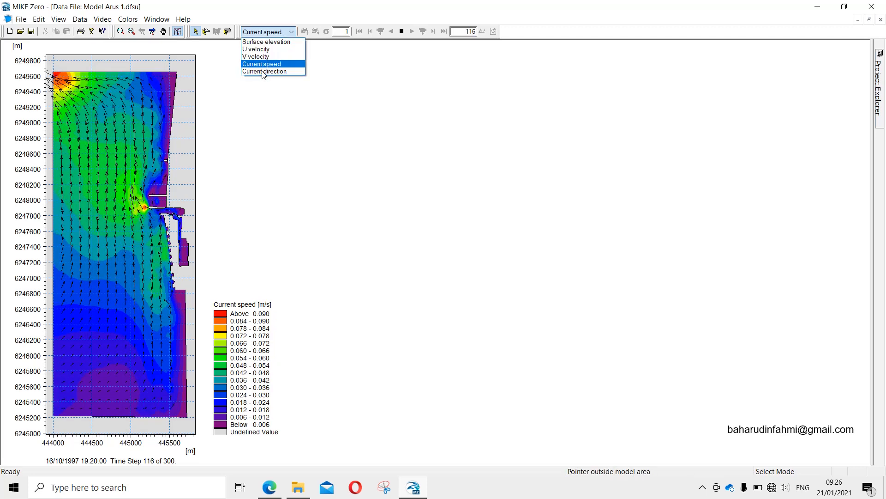
click(264, 43)
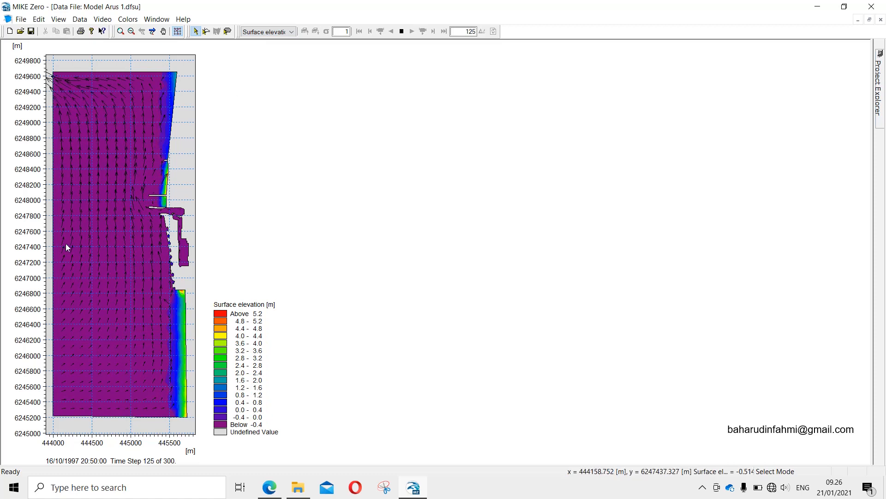
click(402, 31)
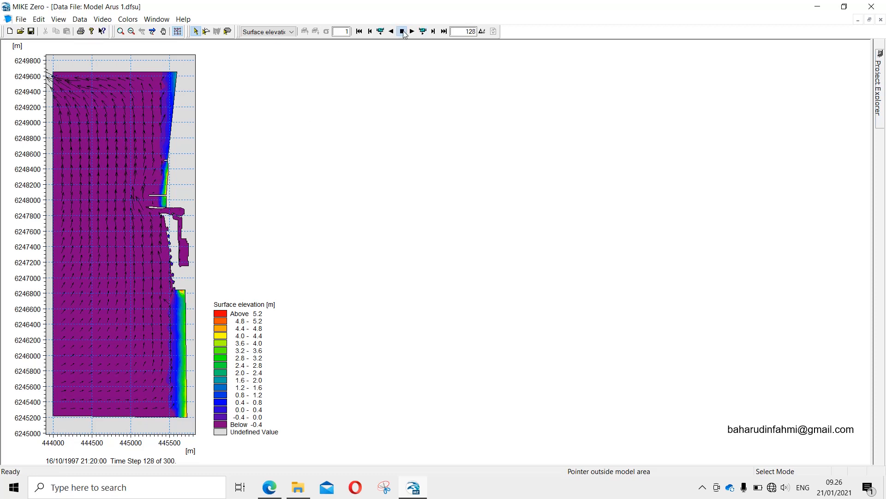
click(360, 31)
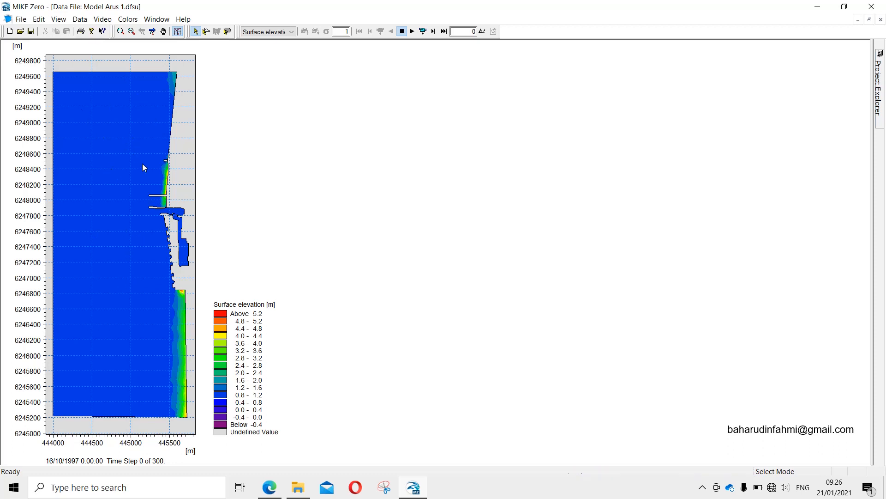
Step: Record the surface elevation animation as a video with Full Frames (Uncompressed) compression, stopping at time step 18
click(424, 32)
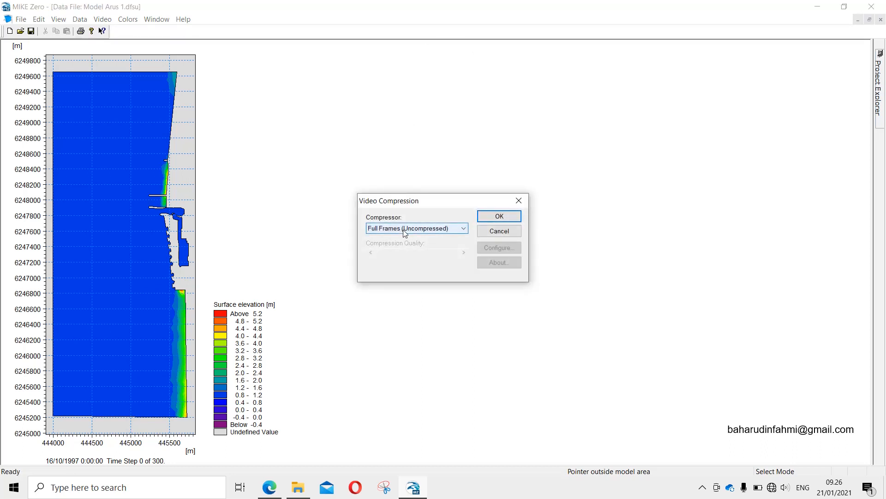
click(490, 221)
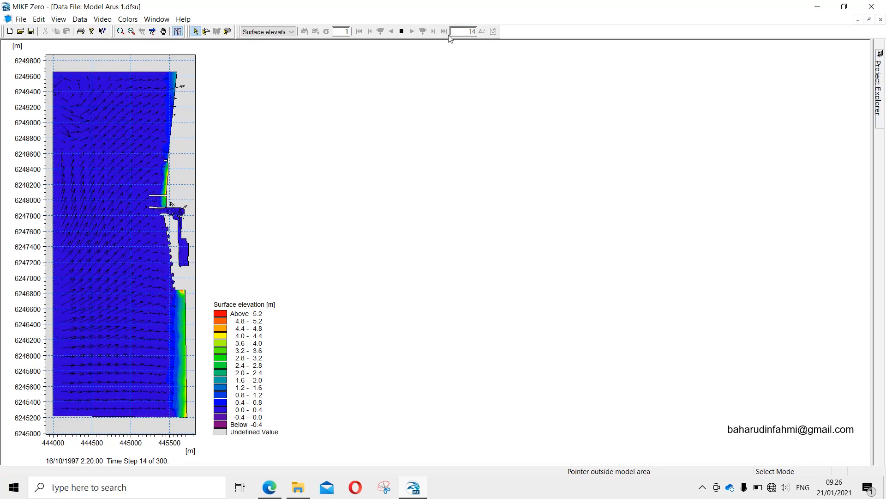
click(402, 31)
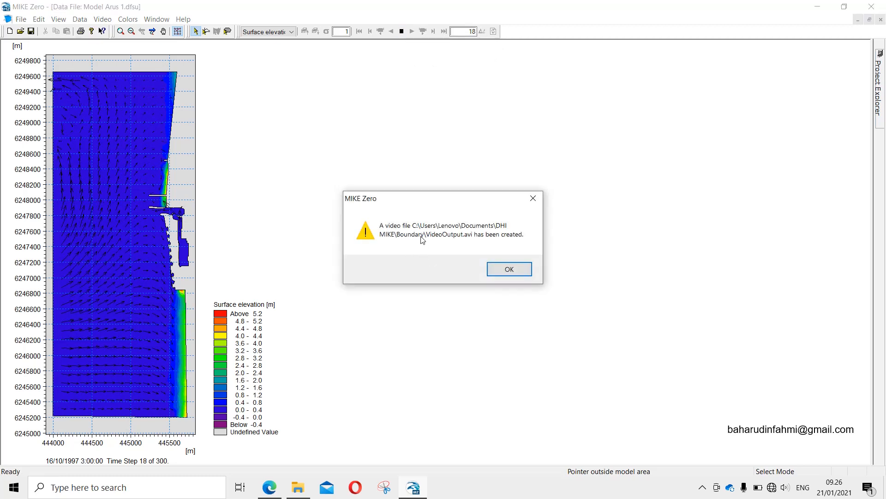
click(507, 272)
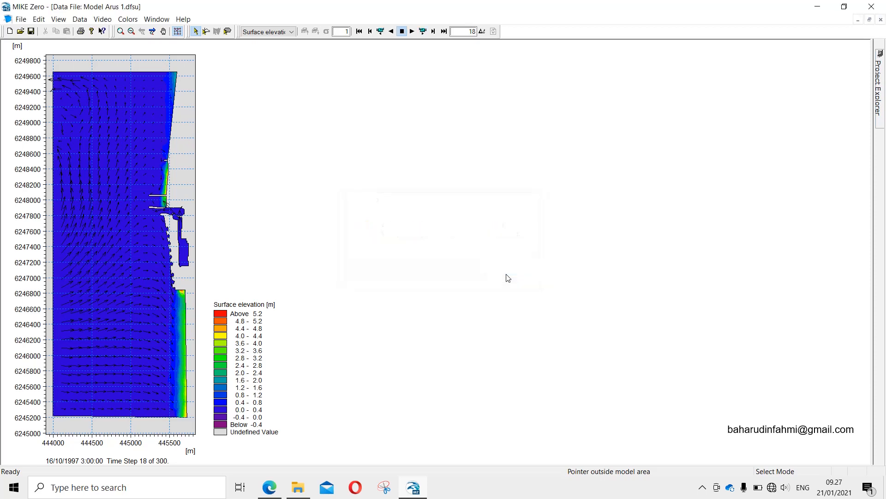
Step: Switch to File Explorer and play VideoOutput from the DHI MIKE Boundary folder in VLC media player, closing the player at the end
click(300, 489)
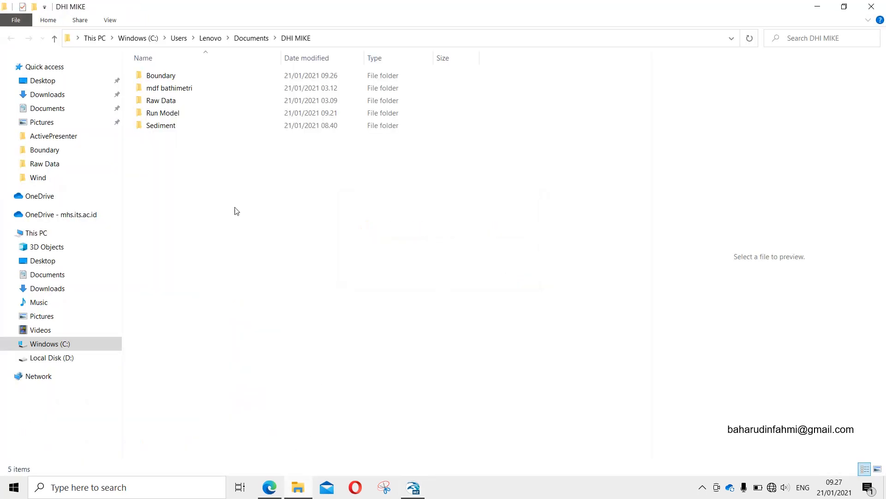
double_click(184, 74)
click(186, 88)
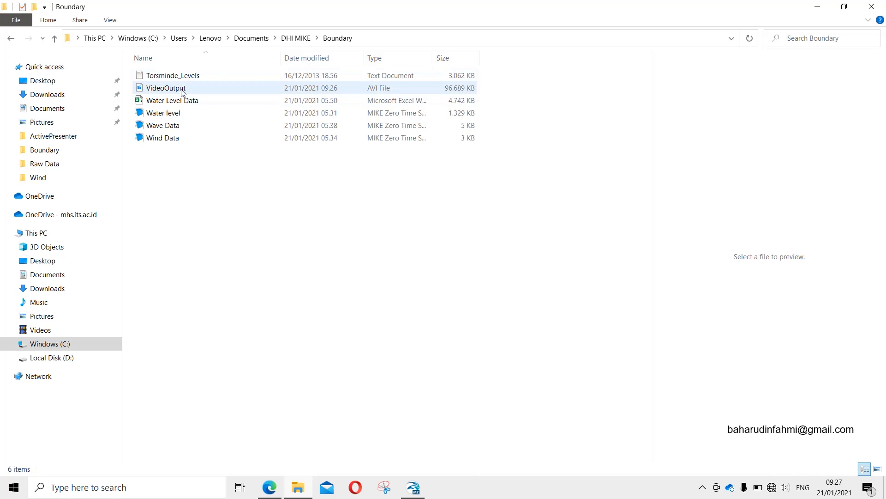
click(182, 91)
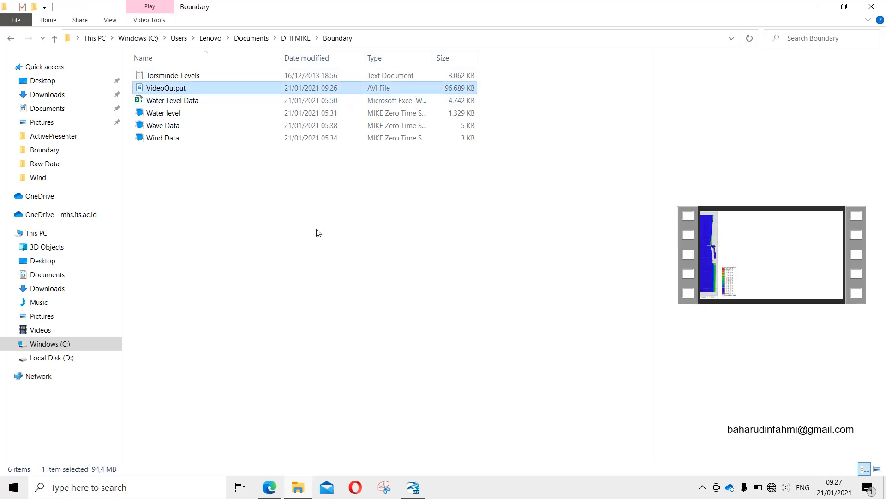
double_click(166, 93)
click(388, 256)
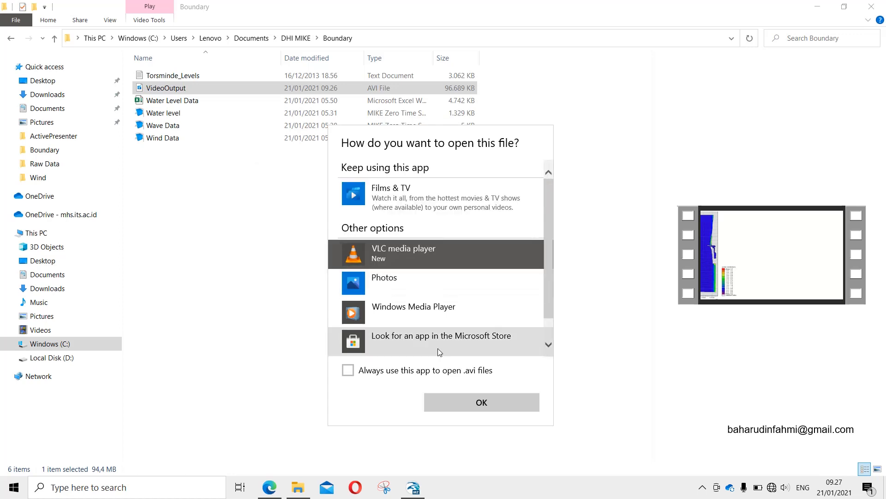
click(472, 403)
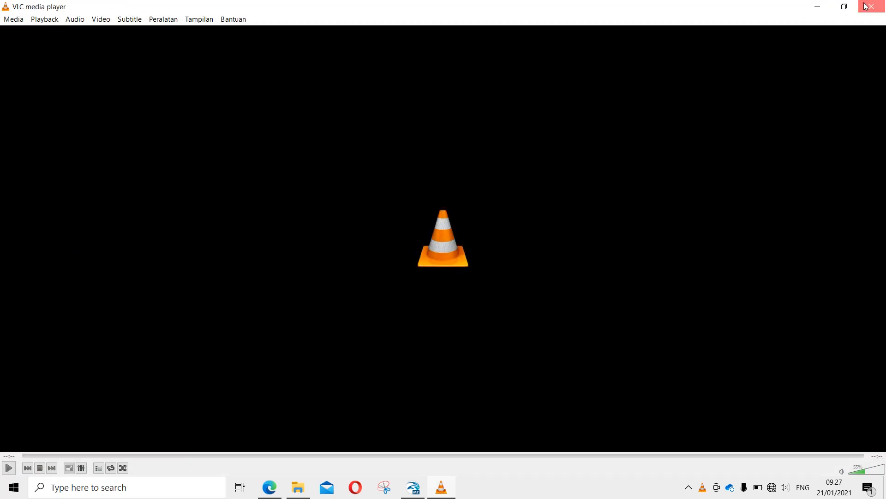
click(866, 7)
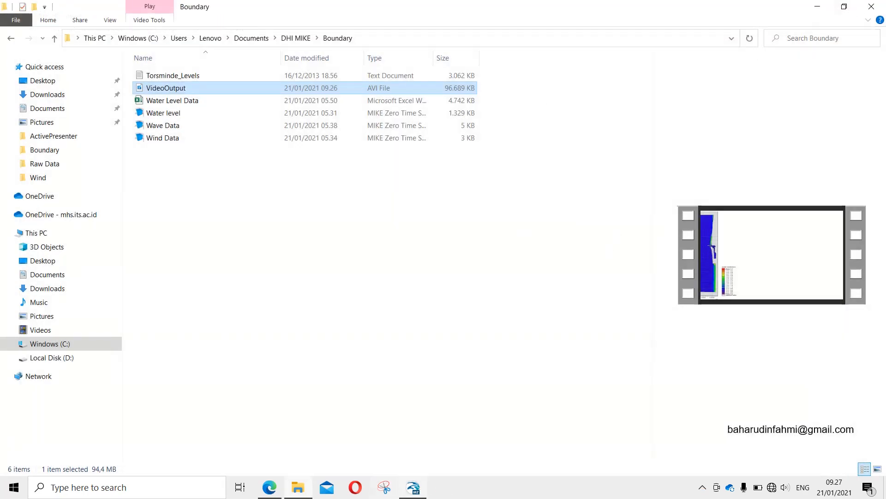
Step: Return to MIKE Zero and inspect the output file path and frame rate in the video properties without changing them
click(418, 493)
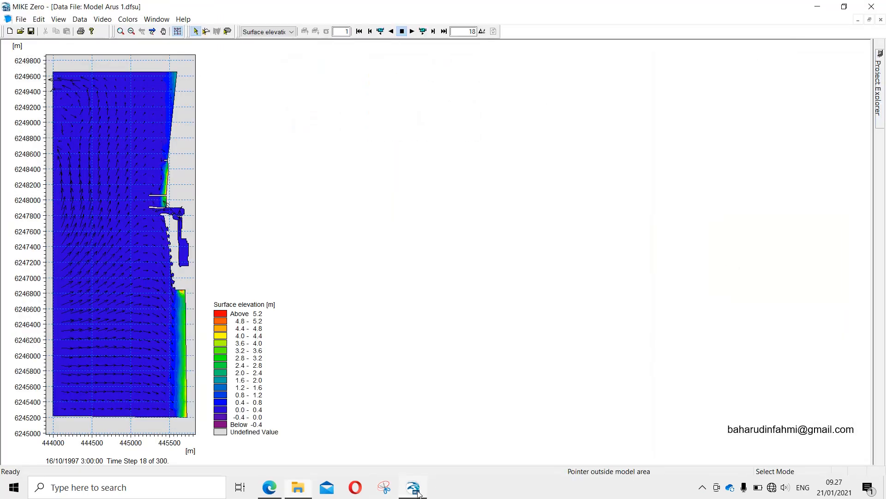
click(101, 20)
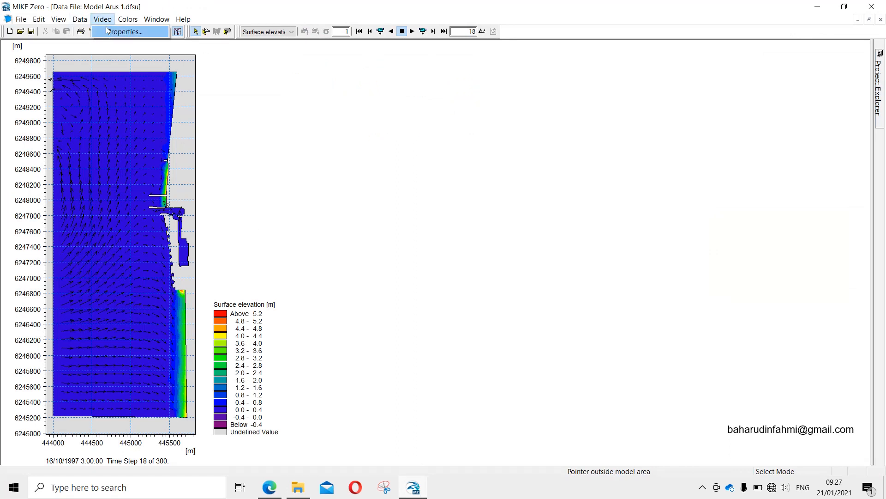
click(134, 31)
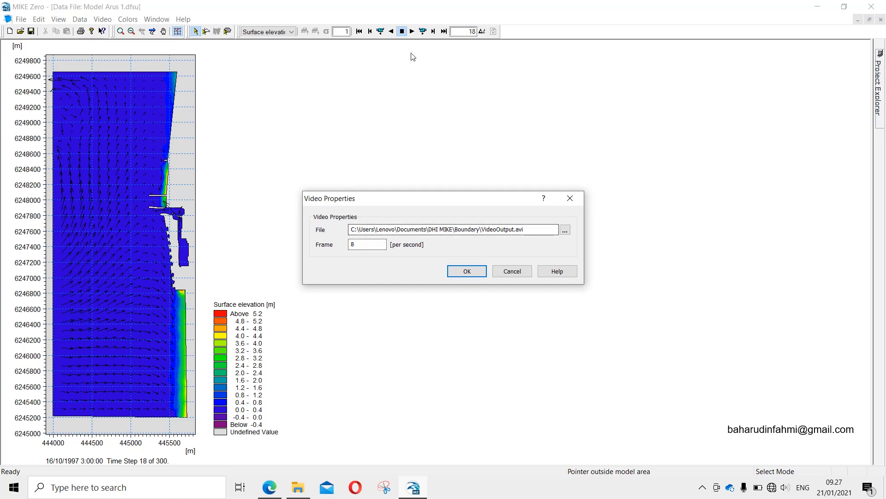
click(508, 276)
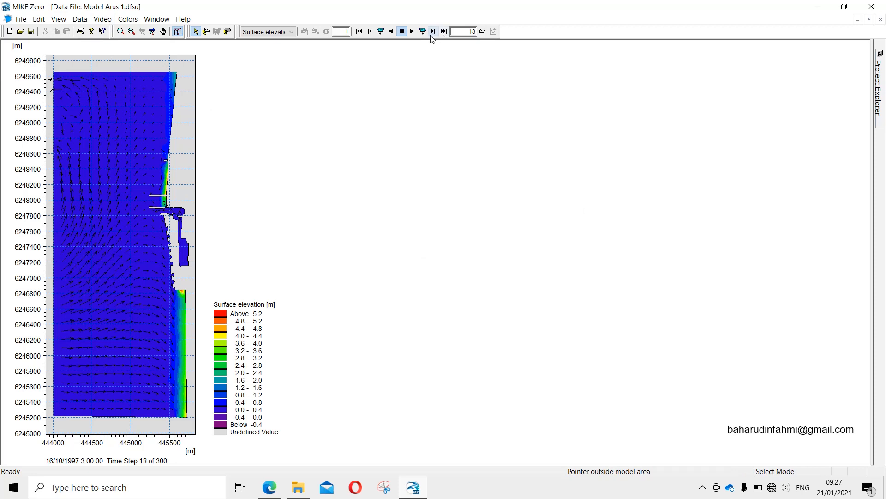
click(102, 20)
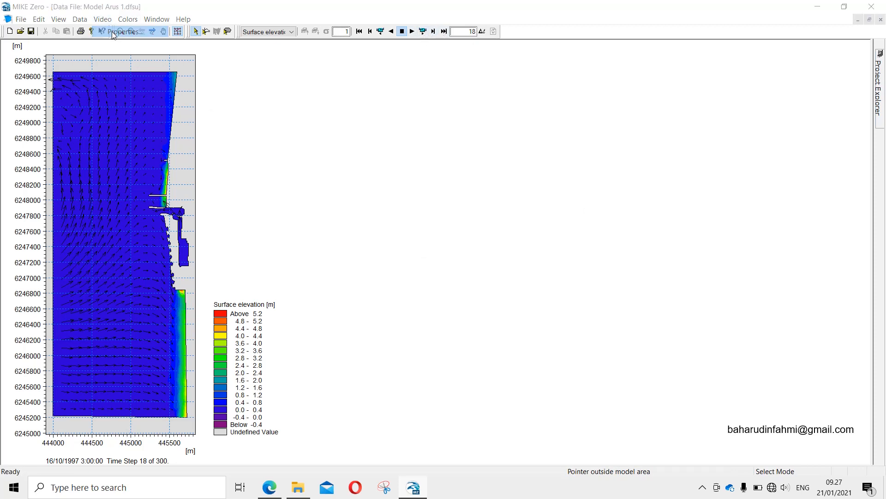
click(111, 31)
click(355, 245)
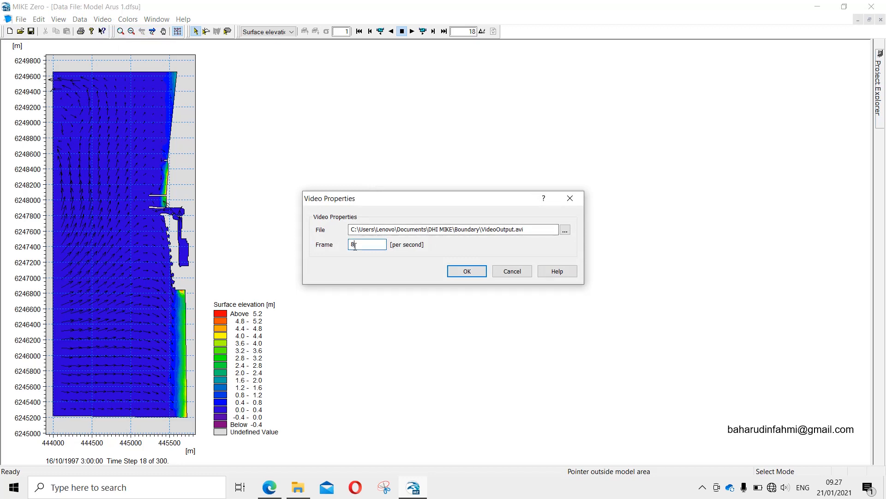
click(509, 272)
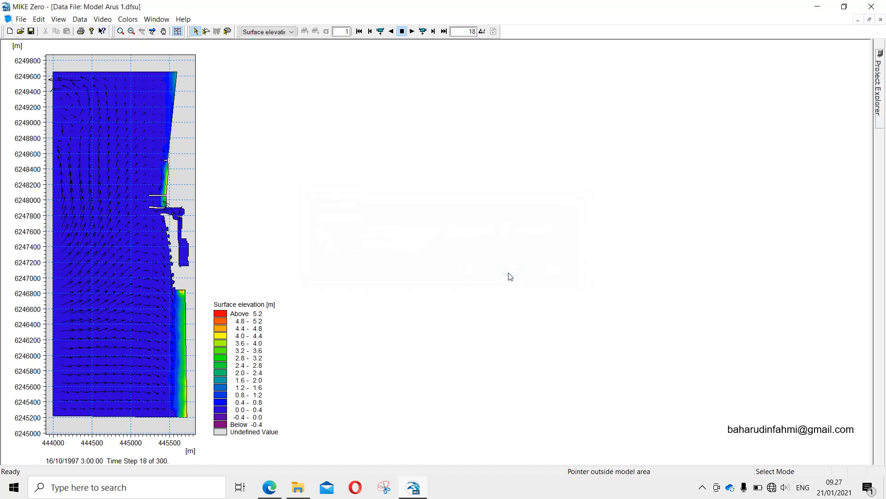
Step: Close the area results and view the Titik 1 output's current speed and direction time series
click(880, 21)
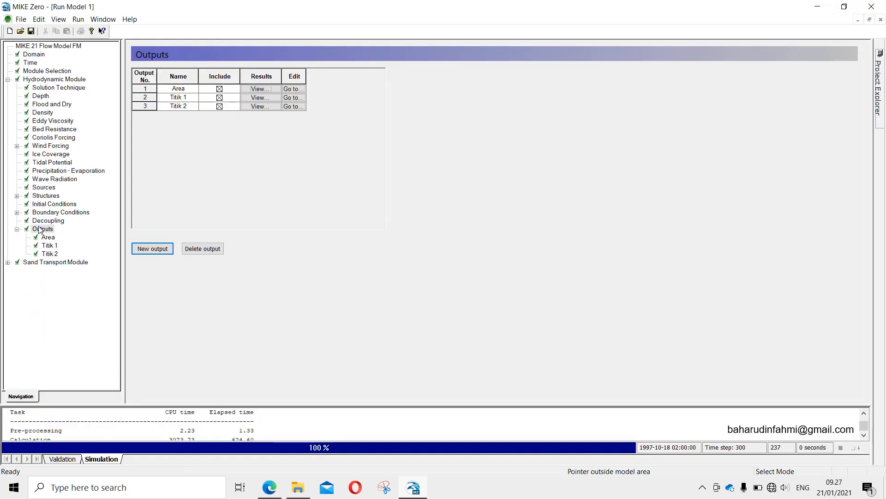
click(261, 99)
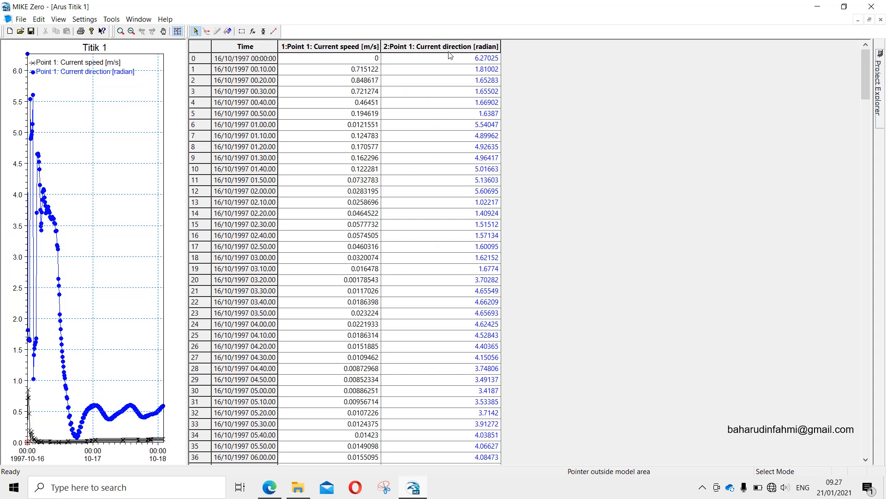
click(881, 20)
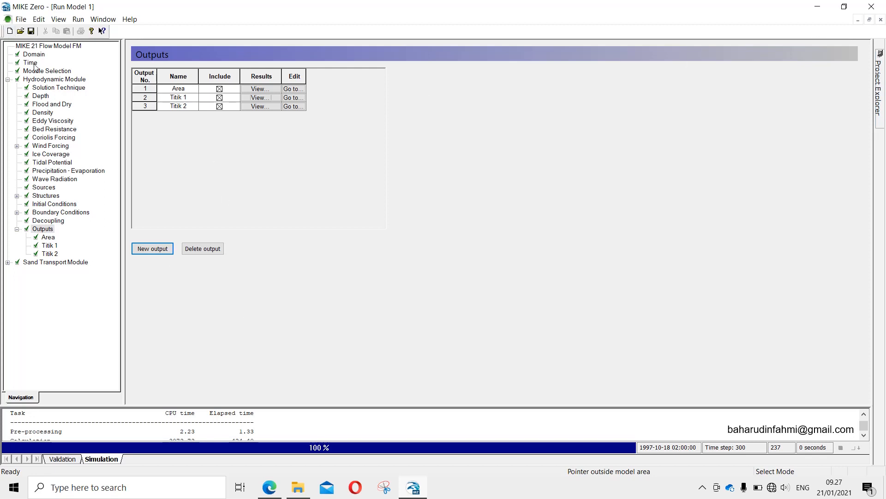
click(10, 31)
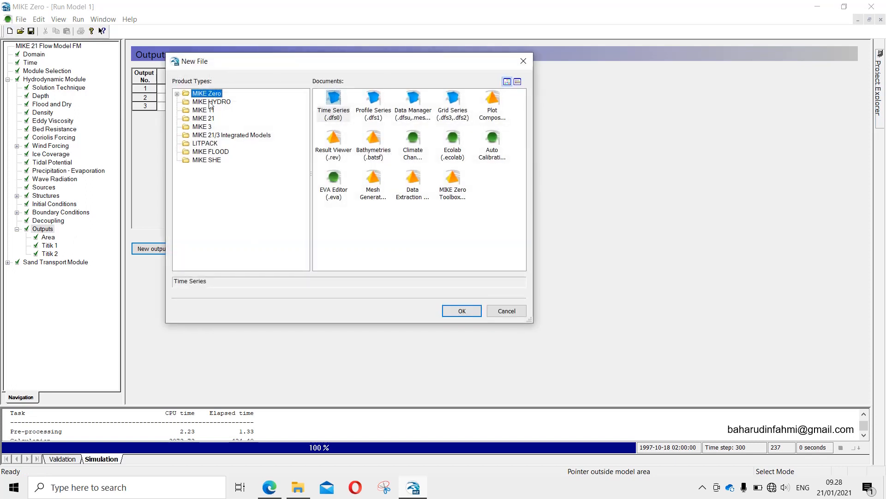
click(457, 183)
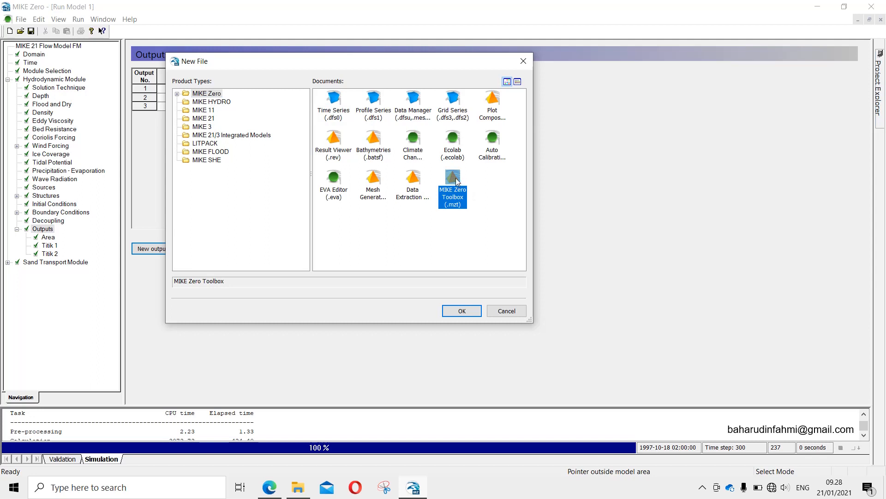
click(489, 183)
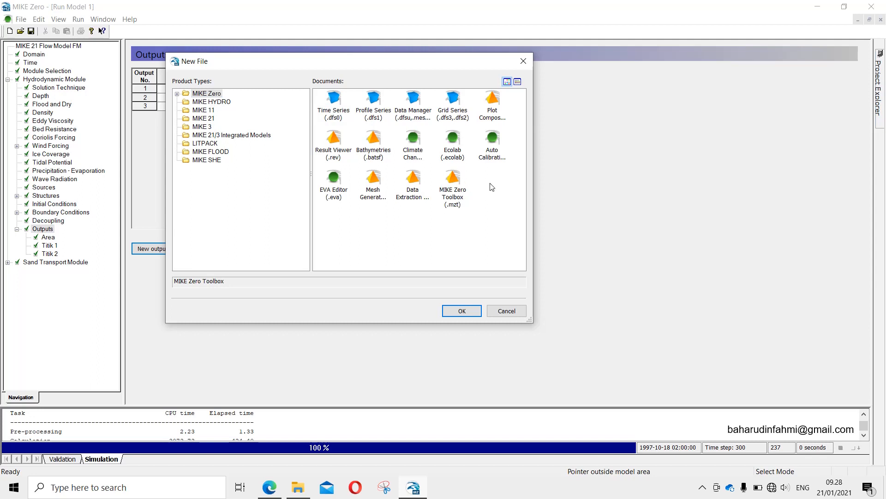
double_click(457, 182)
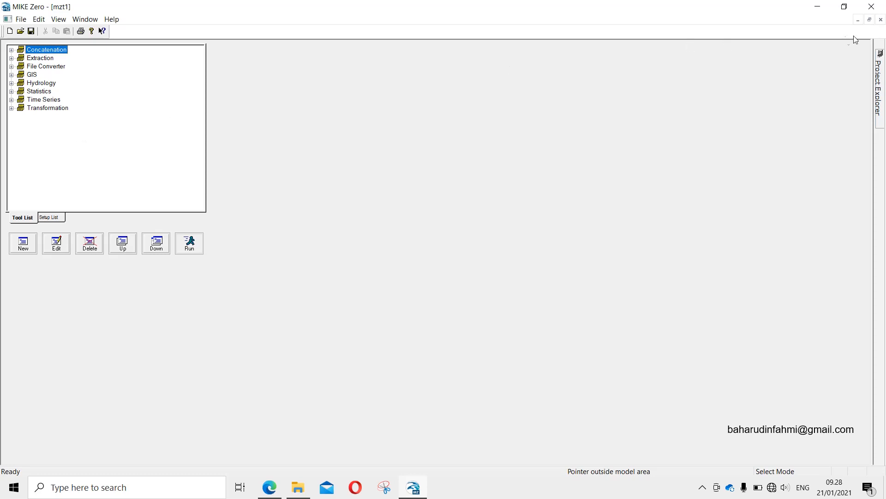
click(880, 20)
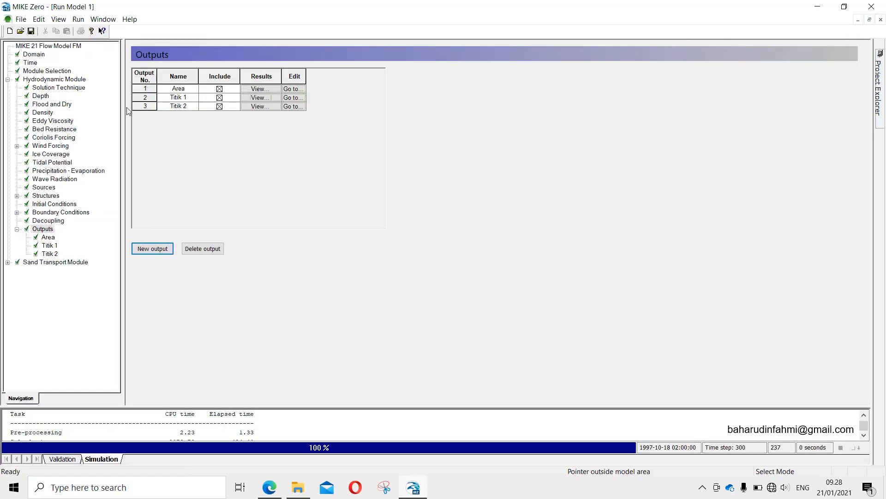
Step: Create a new MIKE Zero Plot Composer (.plc) document
click(10, 31)
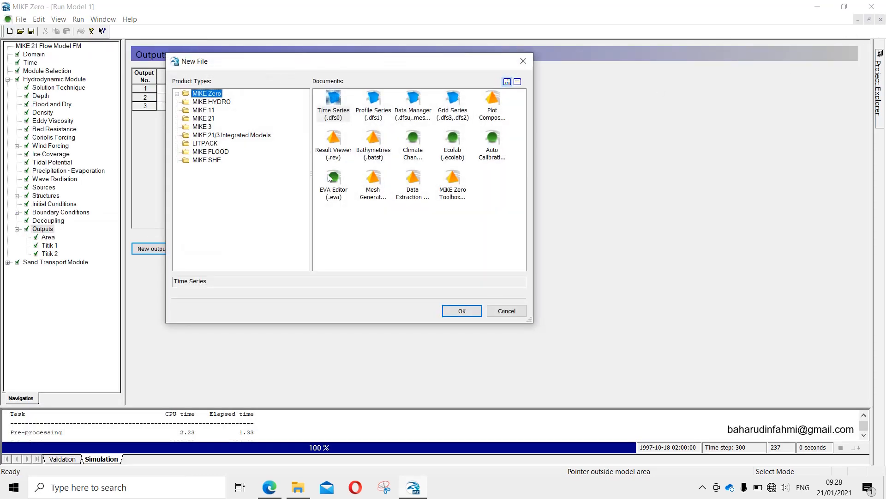
click(492, 99)
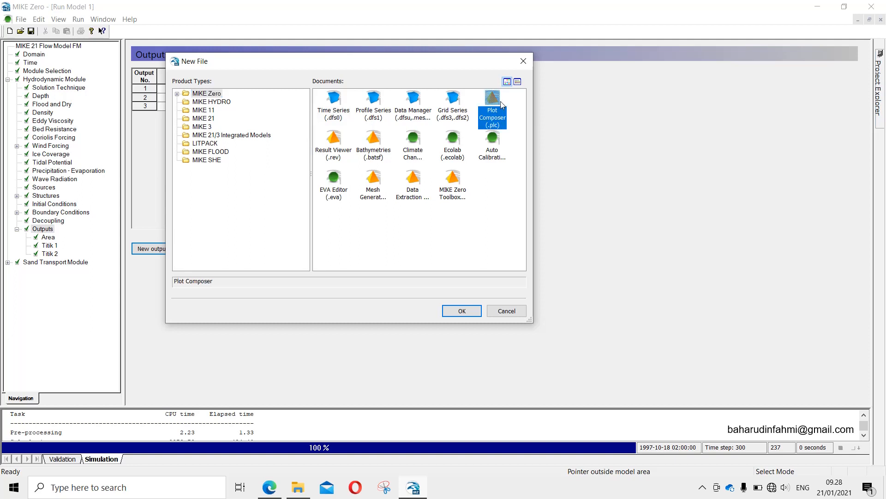
click(465, 311)
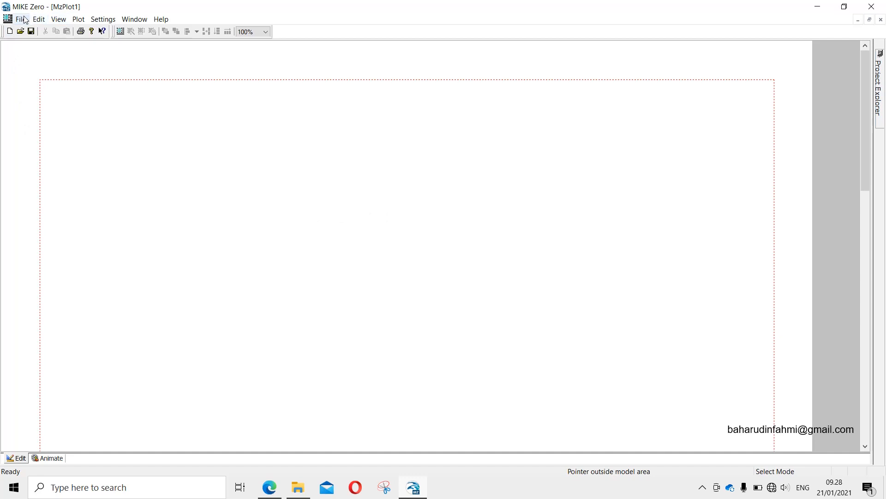
click(24, 20)
click(11, 32)
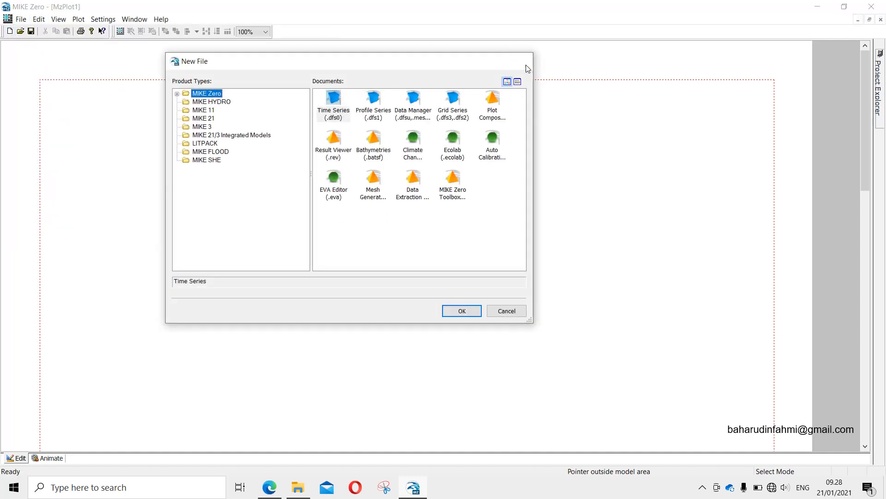
click(523, 61)
Step: Insert a Rose Plot as a single maximized plot object in the new plot document
click(78, 20)
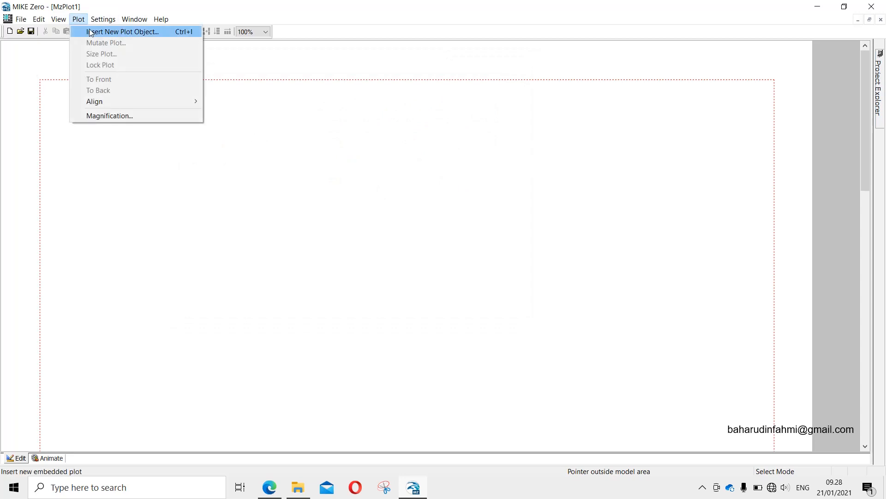
click(92, 33)
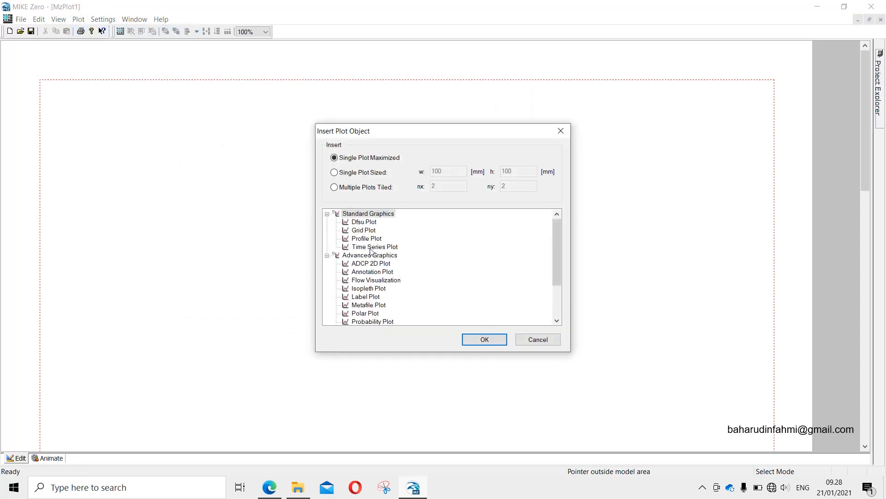
click(370, 248)
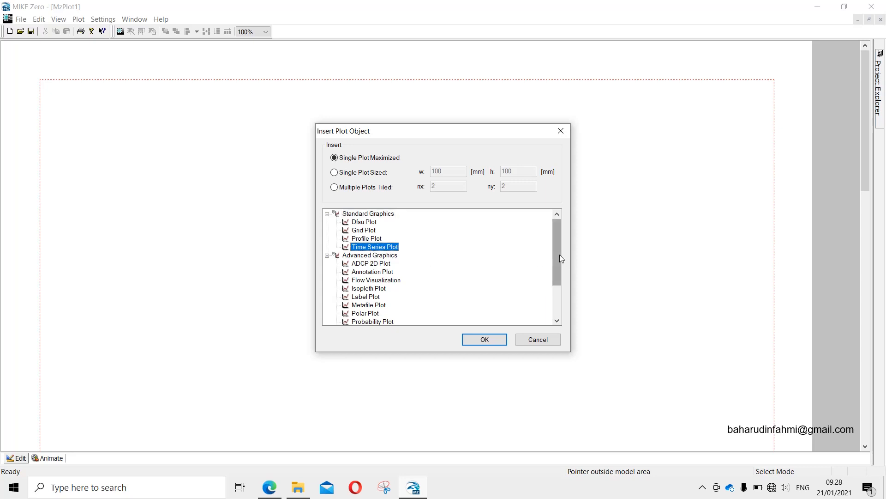
drag(560, 255, 560, 288)
click(365, 280)
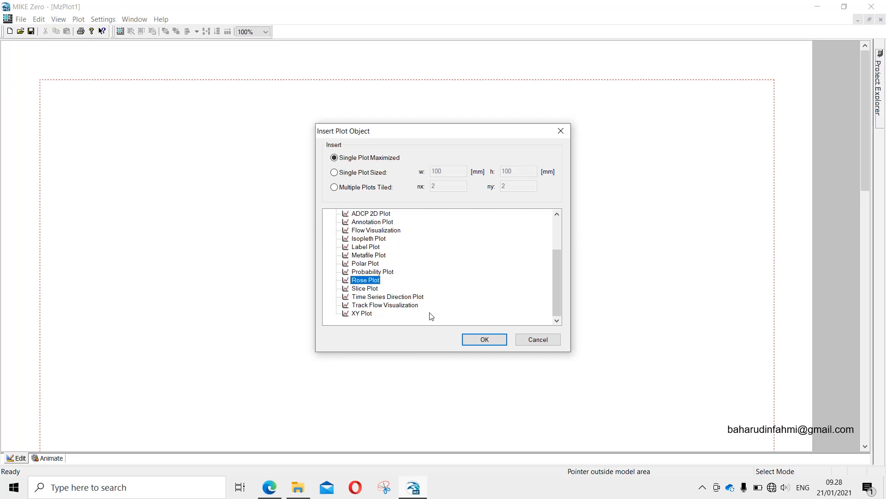
click(482, 339)
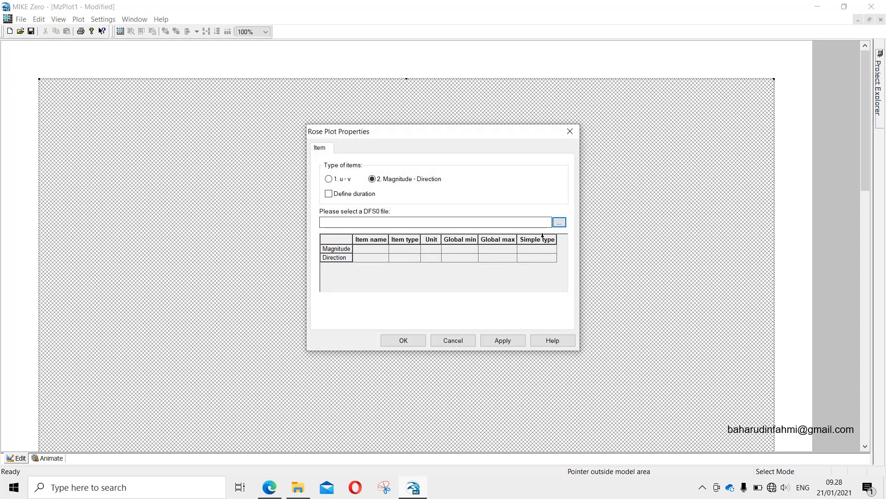
Step: Load Arus Titik 1 from the Run Model 1.m21fm result files as the rose plot's current speed and direction data
click(559, 222)
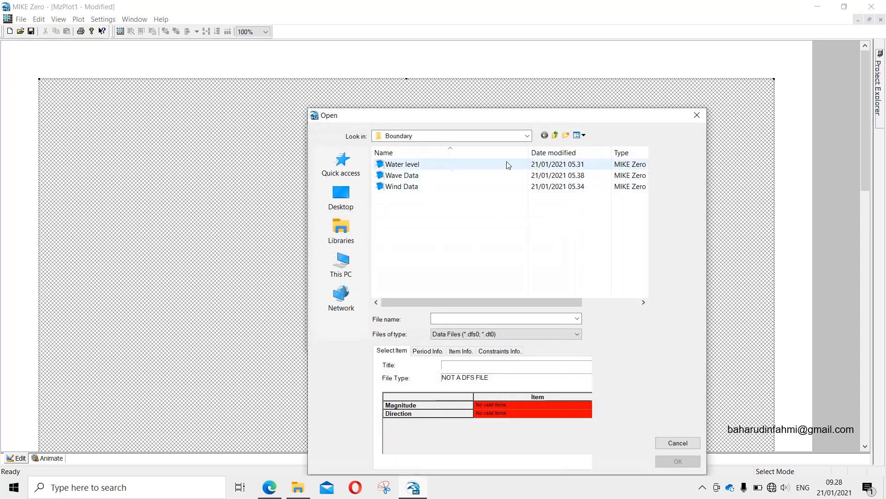
click(555, 135)
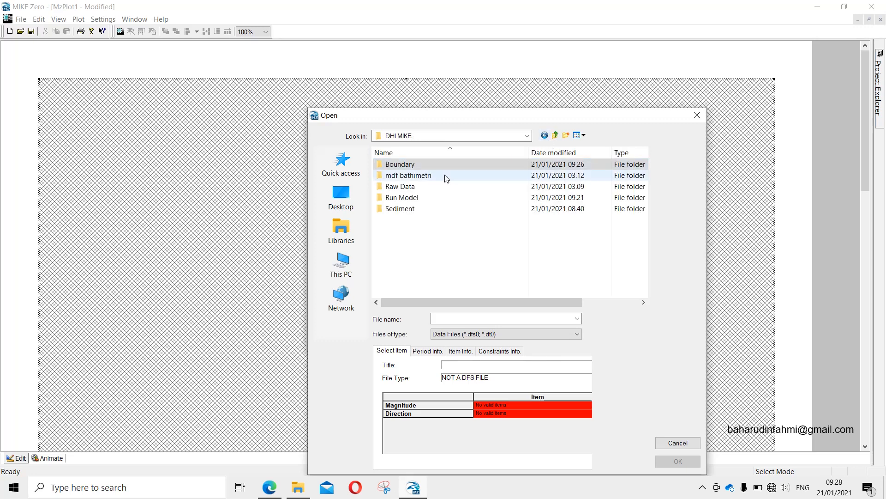
double_click(413, 200)
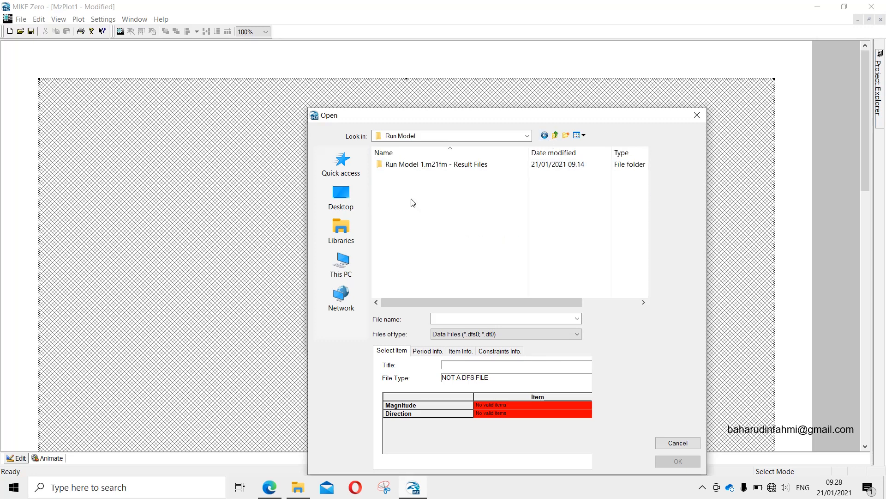
double_click(417, 167)
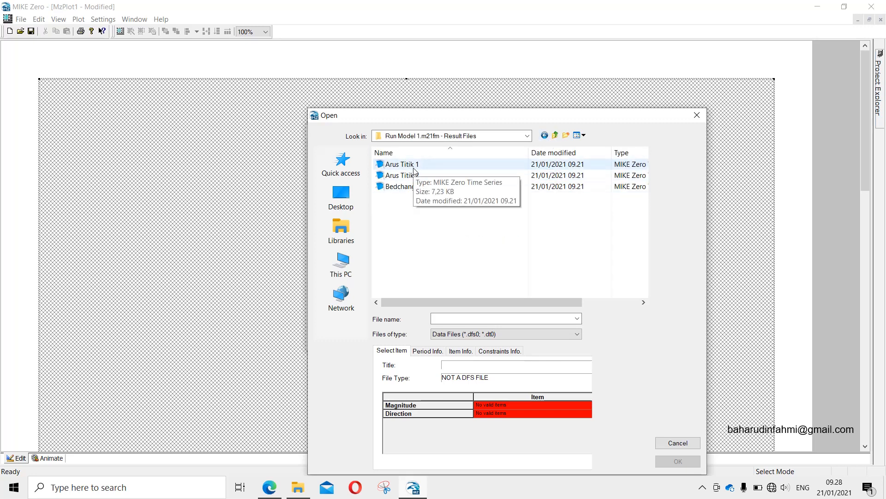
click(414, 169)
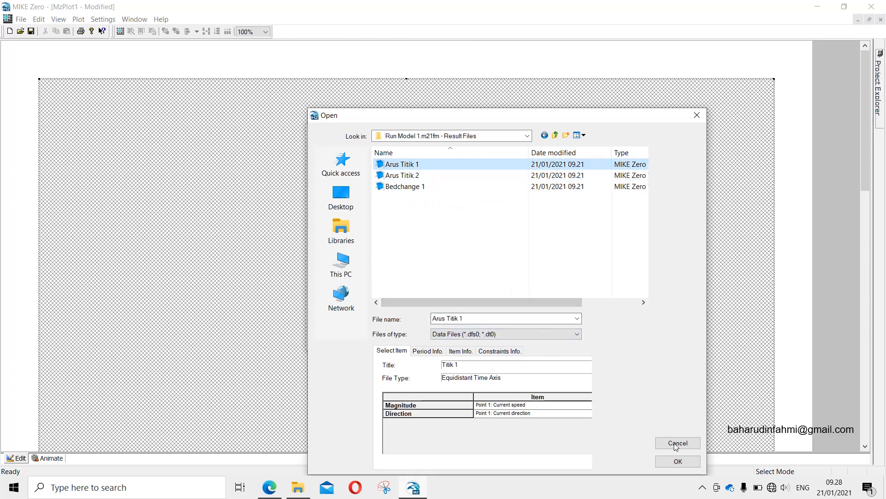
click(678, 461)
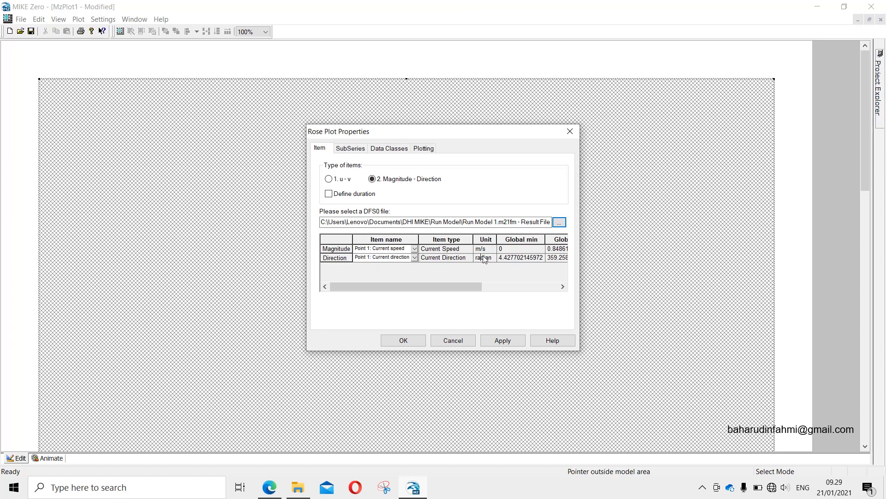
Step: Check the rose plot's subseries period, apply the loaded data to the plot, and open its data classes settings
click(350, 148)
click(387, 148)
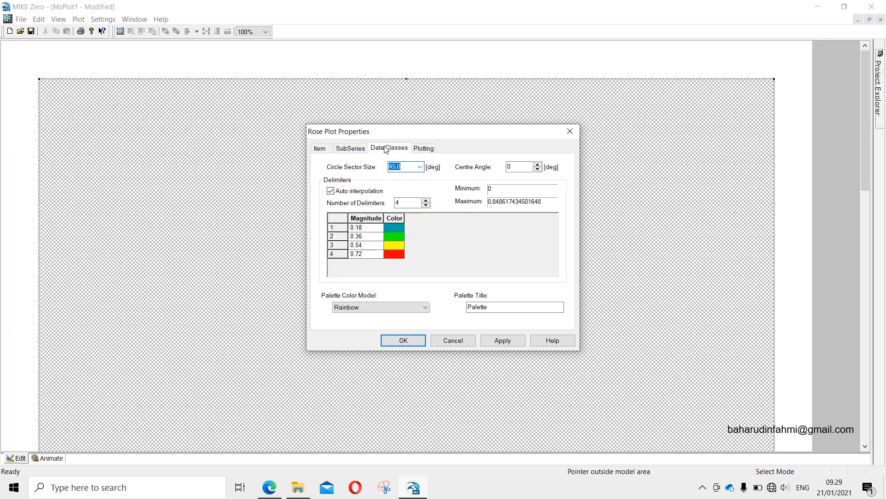
click(351, 149)
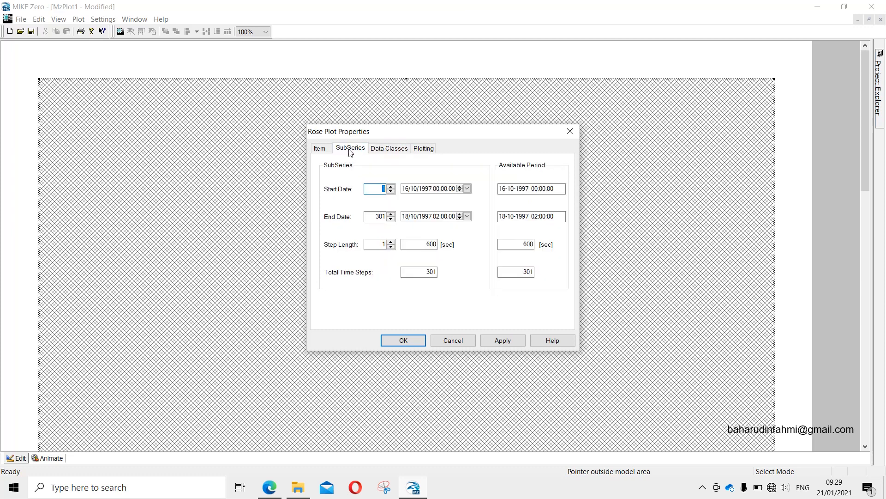
click(321, 148)
click(504, 340)
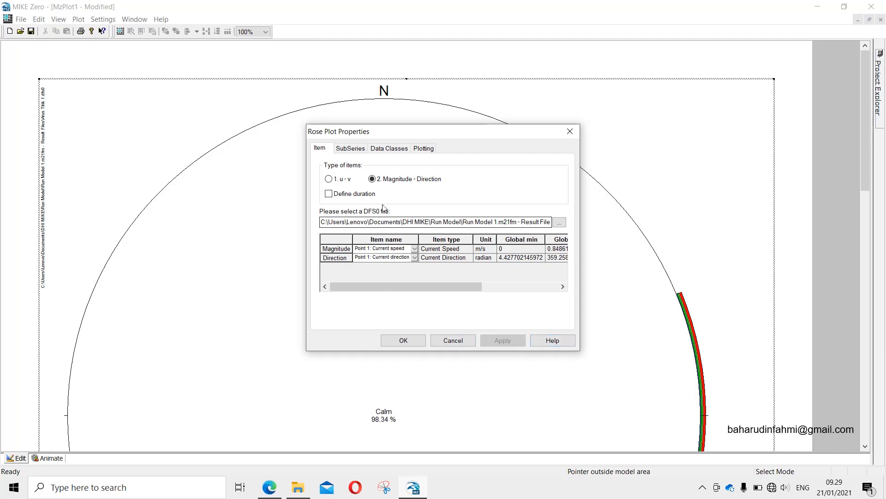
click(399, 149)
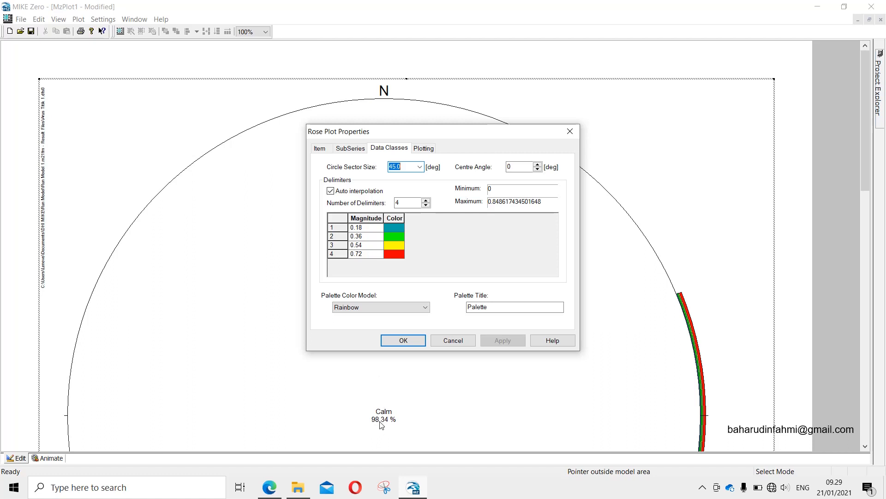
click(359, 227)
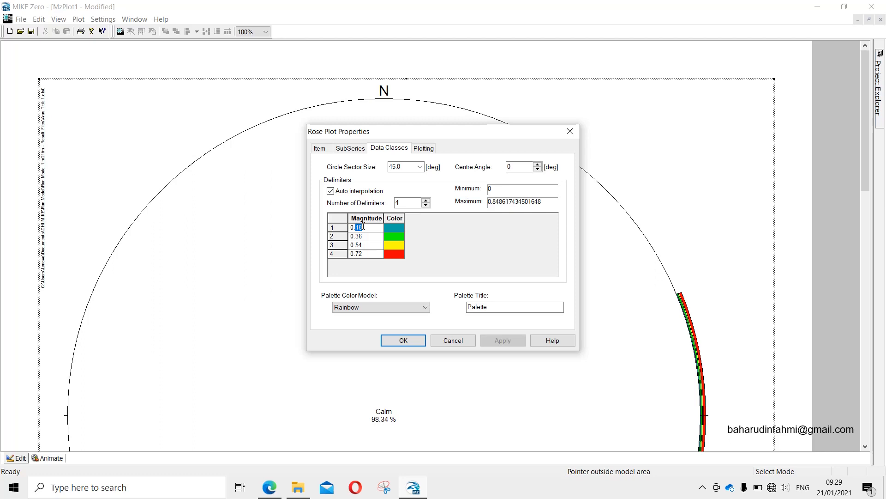
text(0)
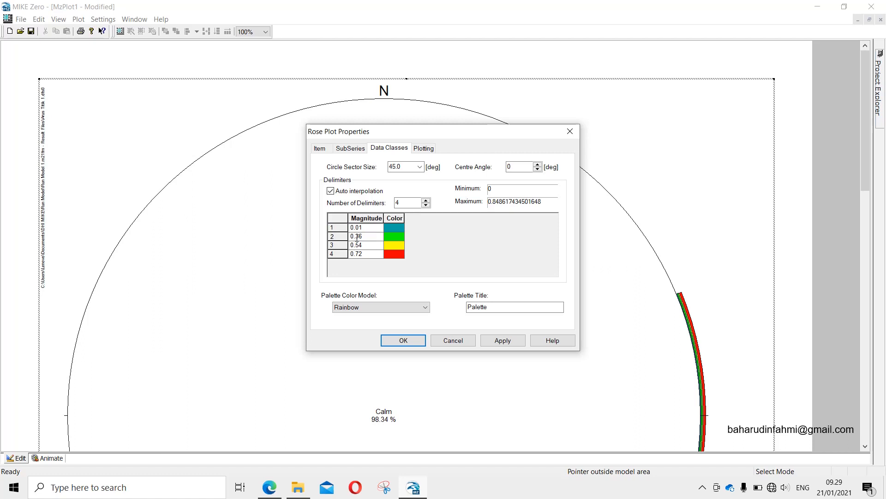
drag(356, 237, 363, 237)
Step: Set the rose plot's number of delimiters to 6 and the first two magnitudes to 0.01 and 0.1
click(426, 201)
click(426, 201)
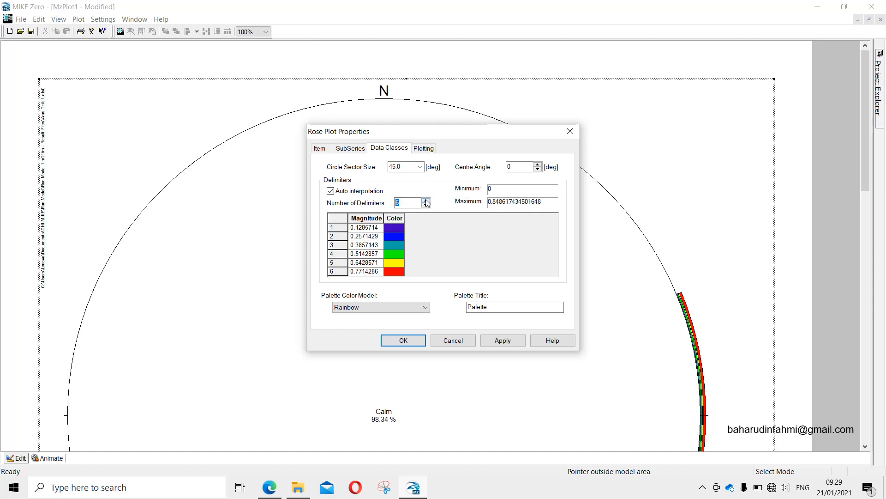
click(361, 228)
double_click(366, 229)
text(0.0)
text(1)
click(362, 237)
double_click(357, 237)
text(0)
key(BackSpace)
text(1)
Step: Set the third to sixth delimiter magnitudes to 0.2, 0.3, 0.4 and 0.5, and apply them to the rose plot
drag(356, 245, 388, 262)
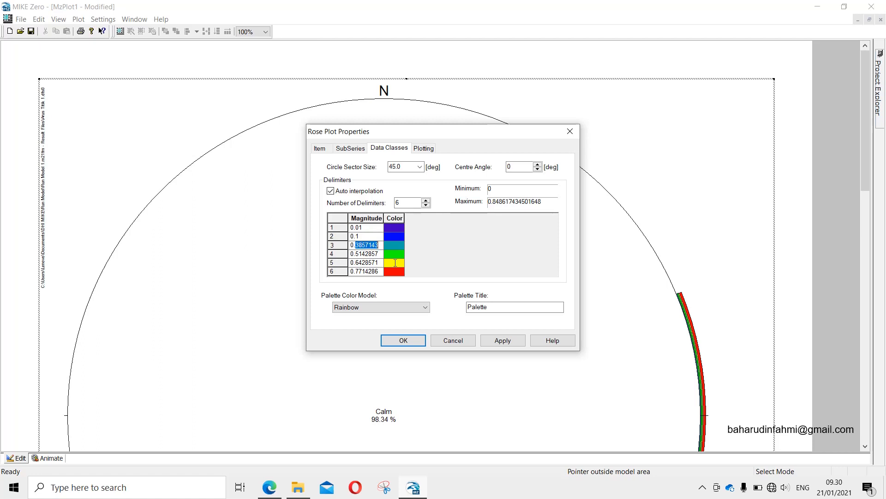
text(2)
click(358, 254)
drag(356, 253, 388, 274)
text(3)
click(357, 263)
text(4)
text(5)
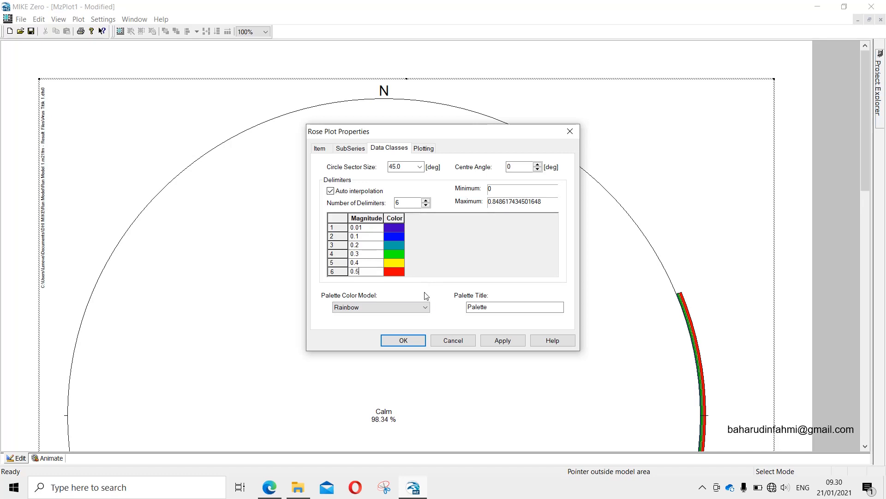
click(500, 344)
click(403, 342)
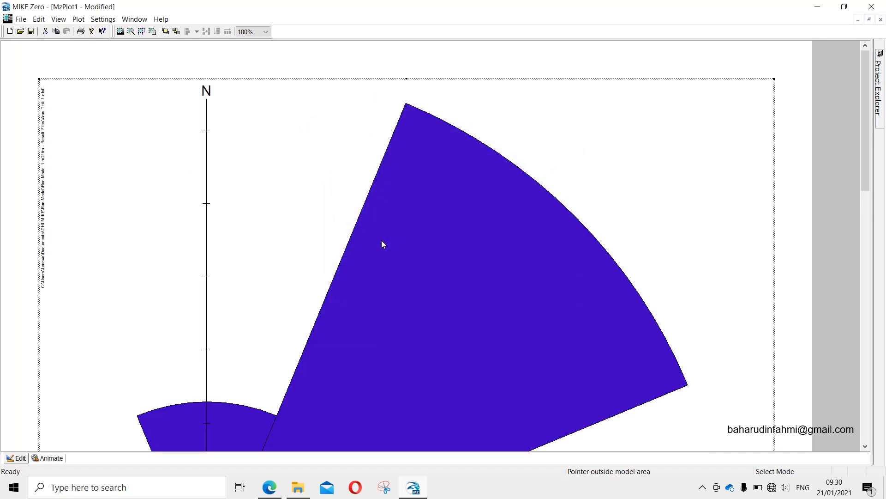
Step: View the whole current rose and its palette legend at 50% magnification
click(248, 35)
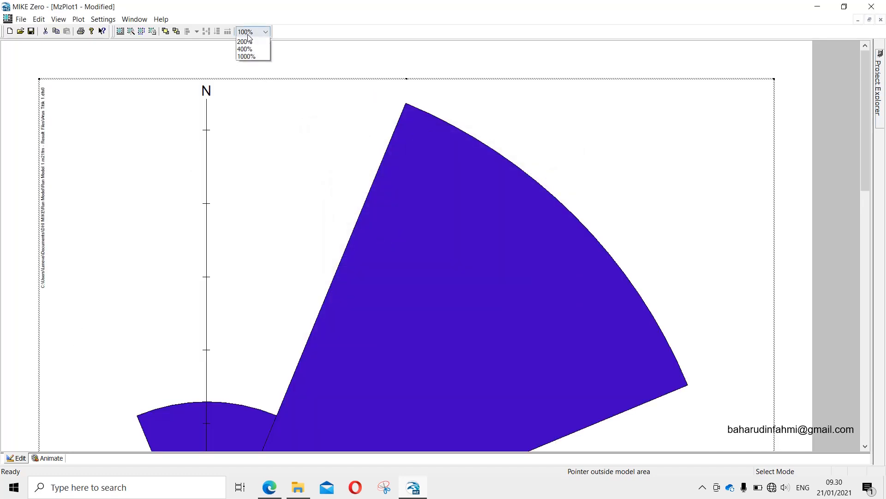
click(245, 45)
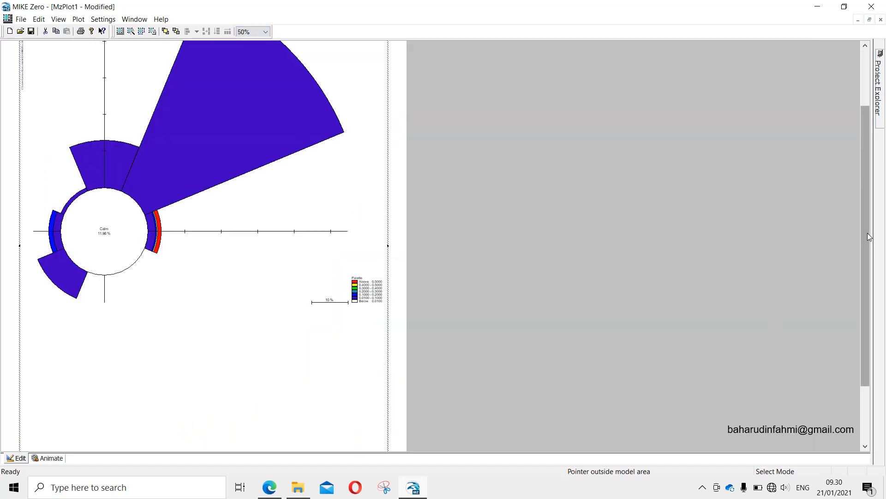
drag(868, 237, 868, 178)
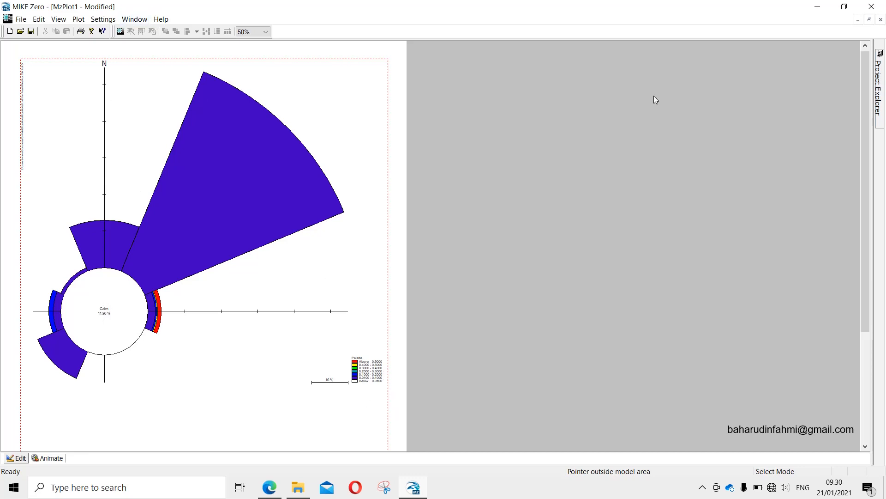
click(881, 20)
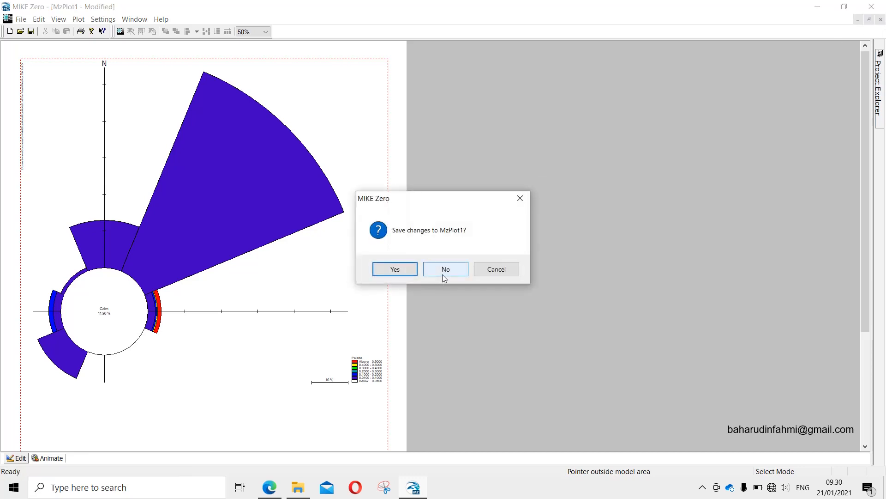
click(480, 275)
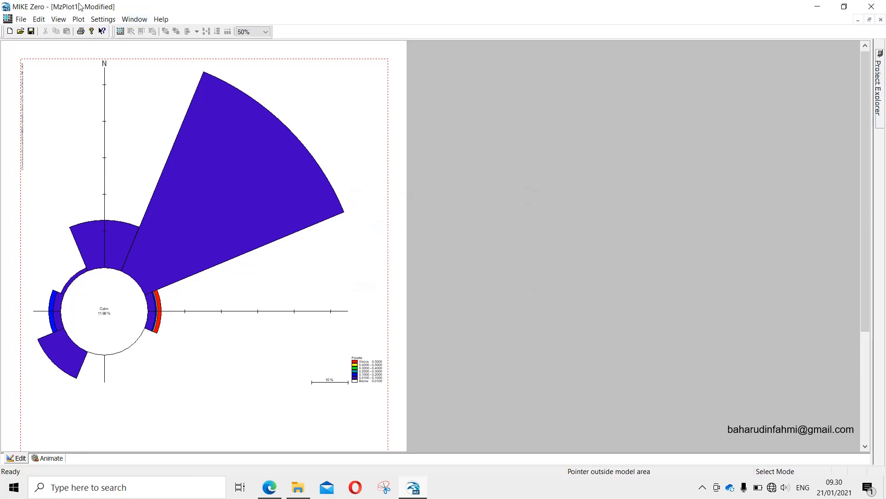
click(56, 20)
mouse_move(101, 86)
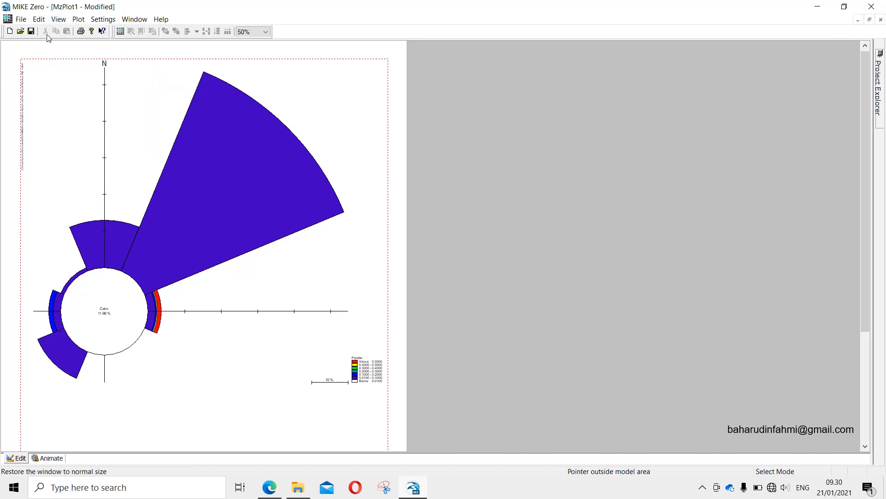
Step: Close the rose plot document without saving its changes
click(880, 18)
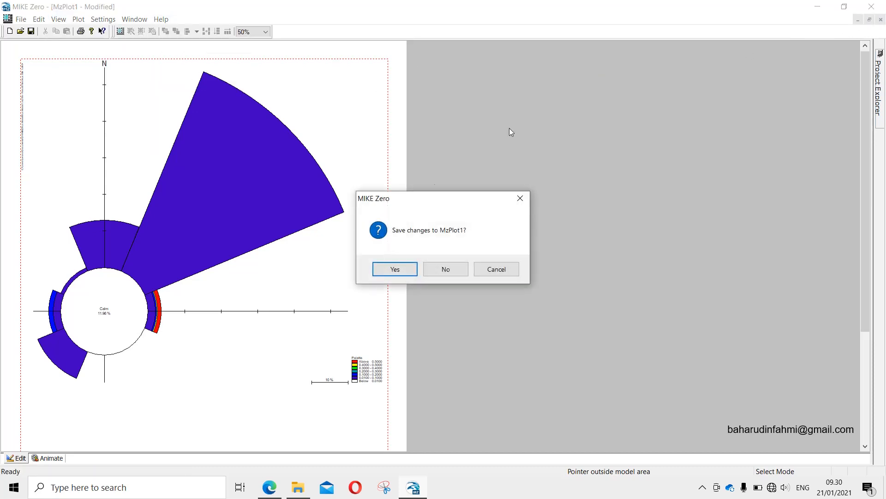
click(447, 275)
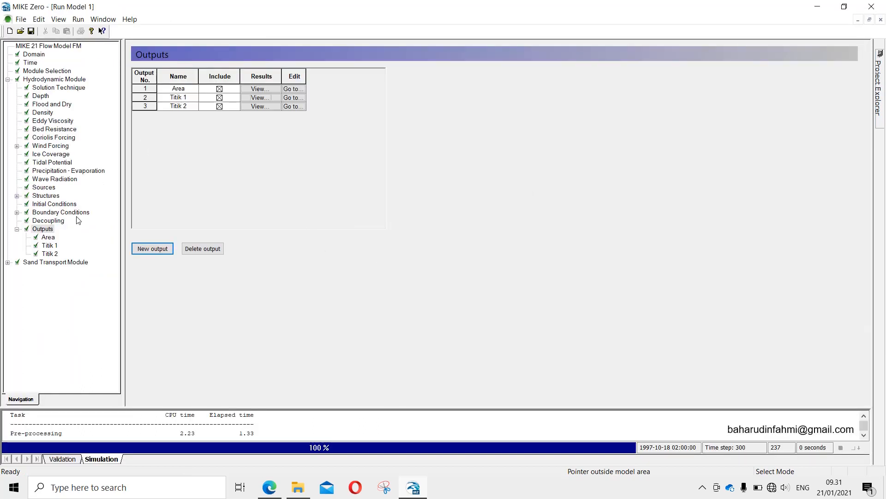
Step: View the current speed and direction time series of outputs Titik 1 and Titik 2, closing each one
click(259, 98)
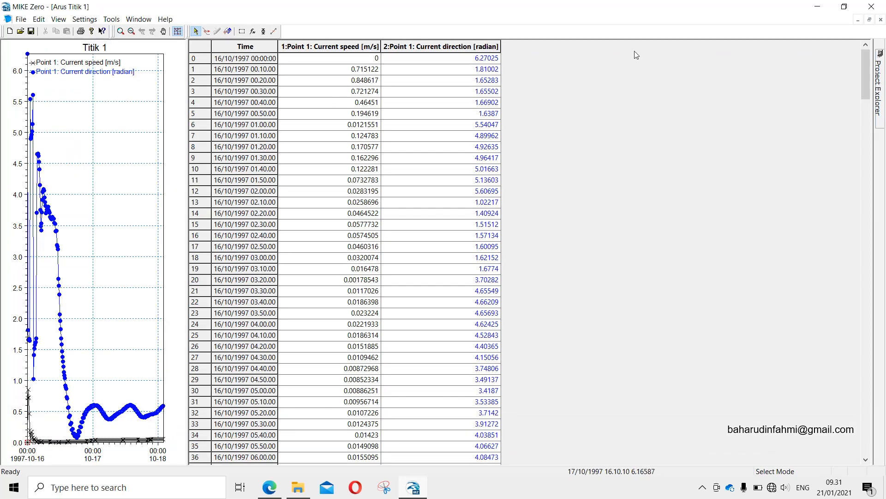
click(881, 20)
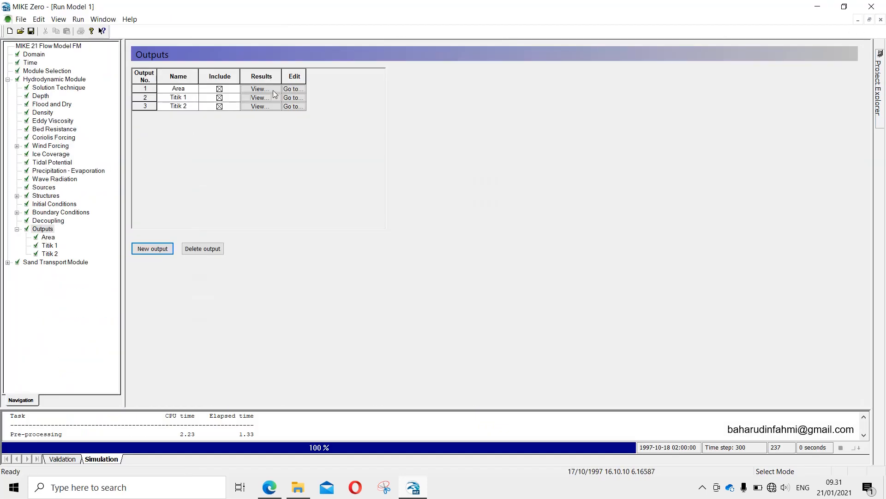
click(262, 106)
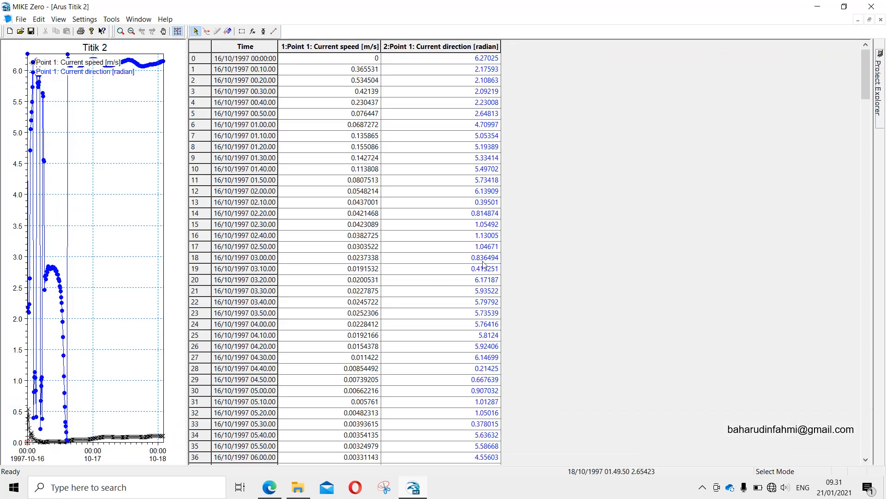
click(881, 20)
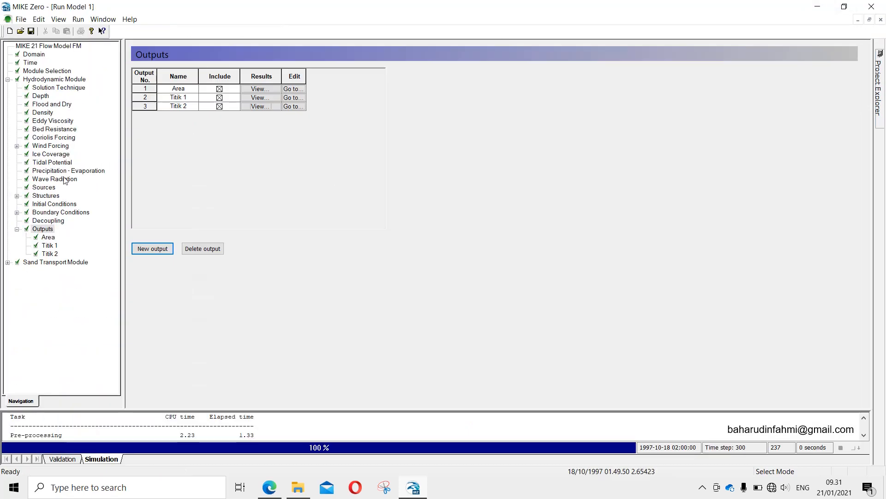
Step: Collapse the Hydrodynamic Module and show the outputs list of the Sand Transport Module
click(8, 80)
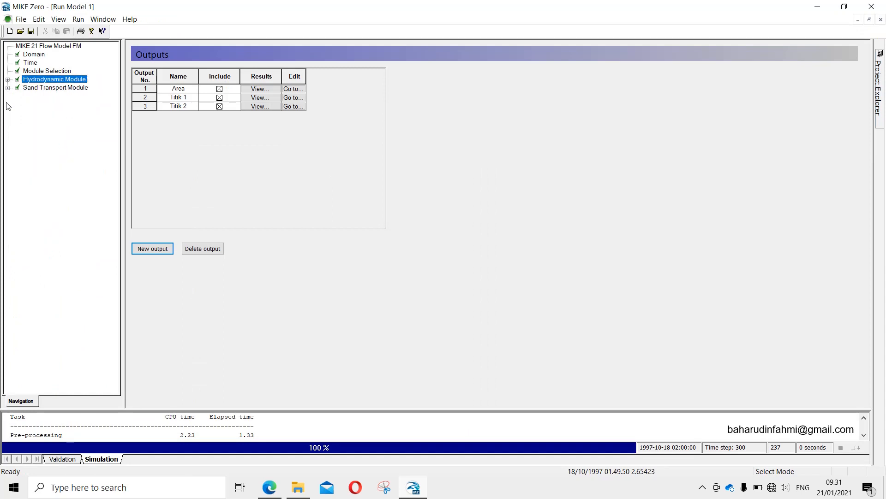
click(8, 88)
click(42, 179)
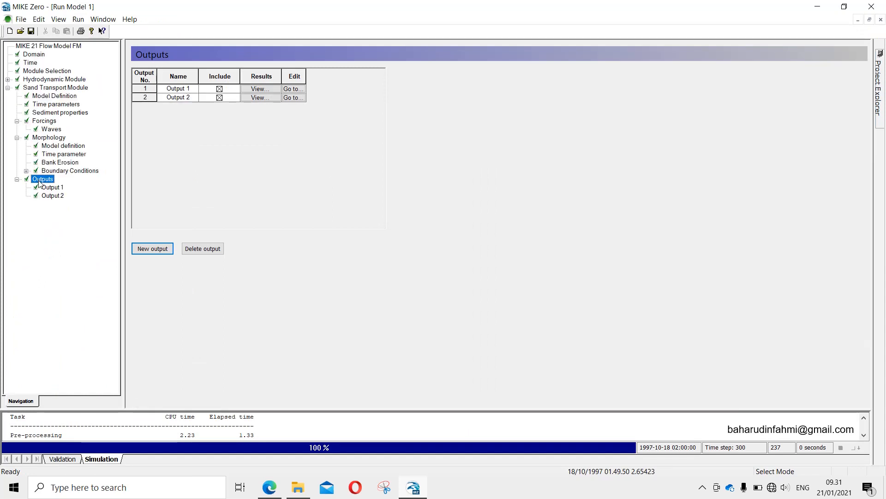
Step: Open the results of sand transport Output 1, display Bed level, play the animation and jump to the last time step
click(265, 88)
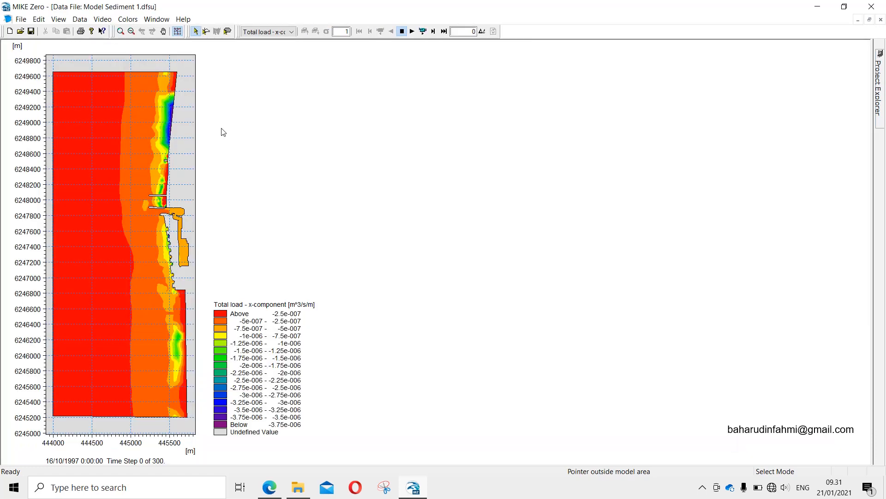
click(265, 30)
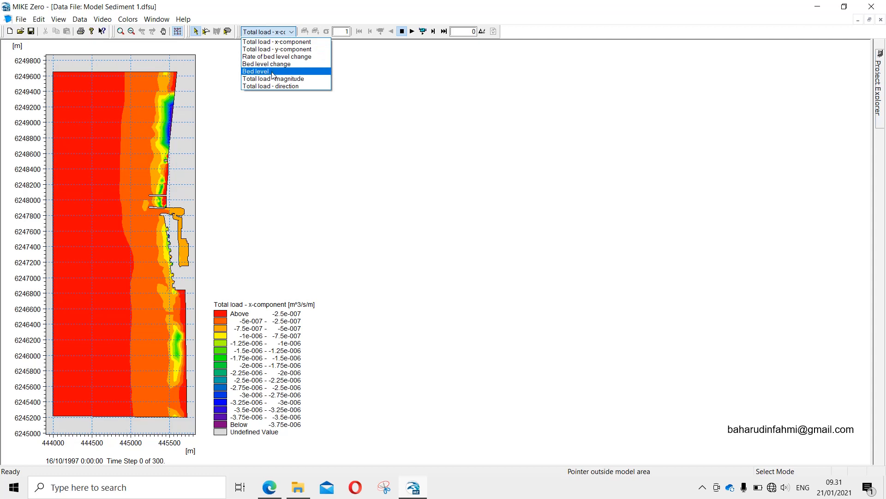
click(273, 72)
click(410, 34)
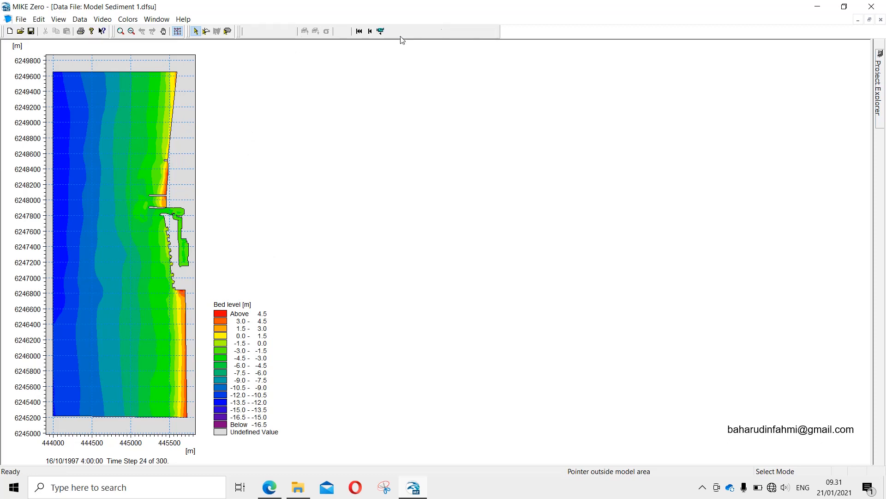
click(444, 31)
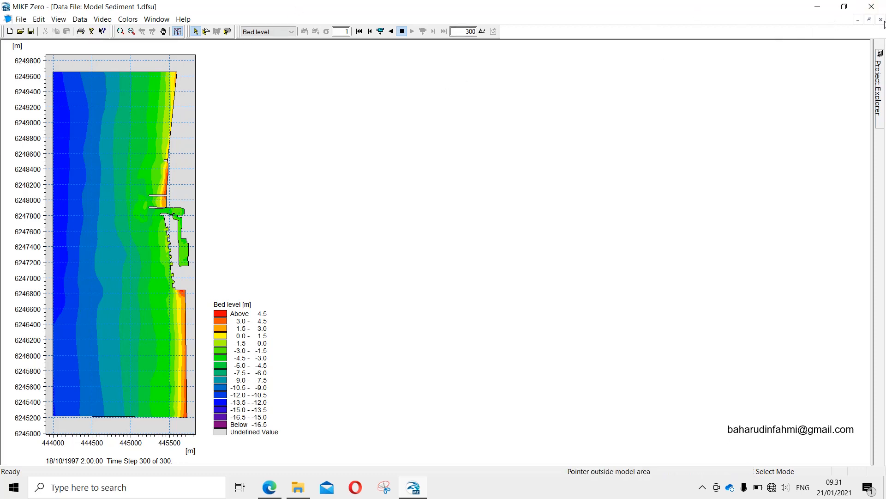
Step: Display the Bed level change item at the last time step and examine its map and legend
click(261, 31)
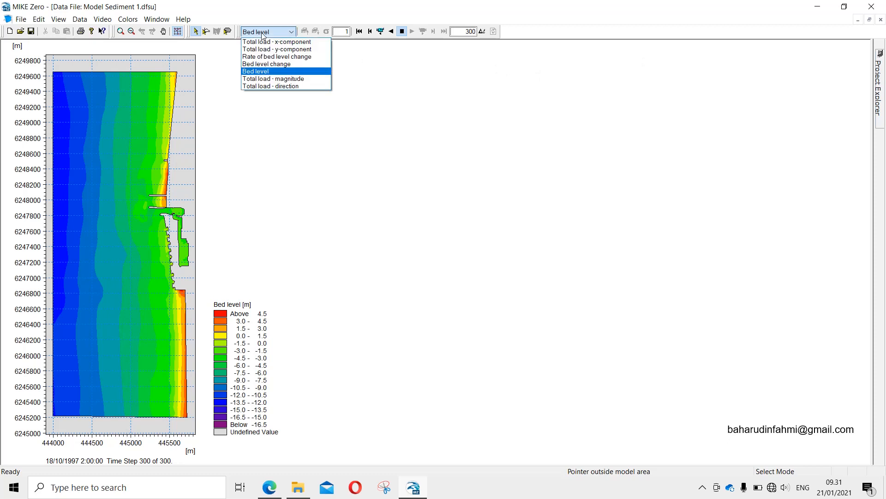
click(268, 64)
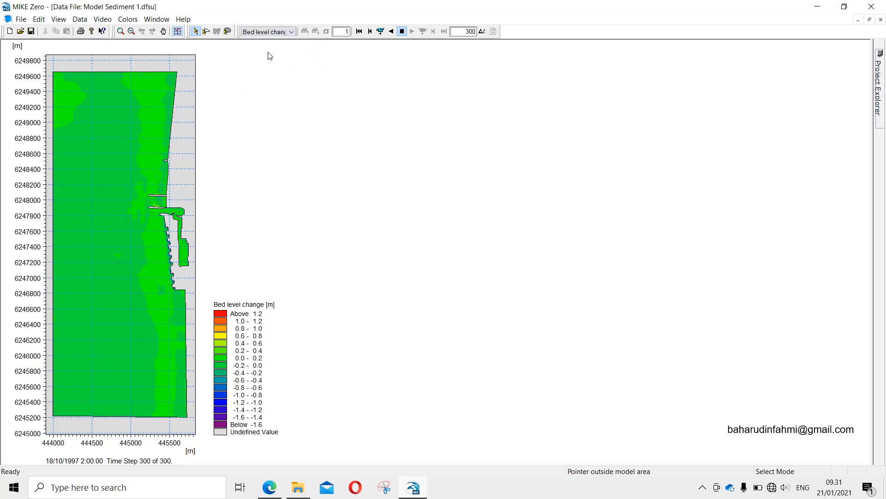
click(270, 32)
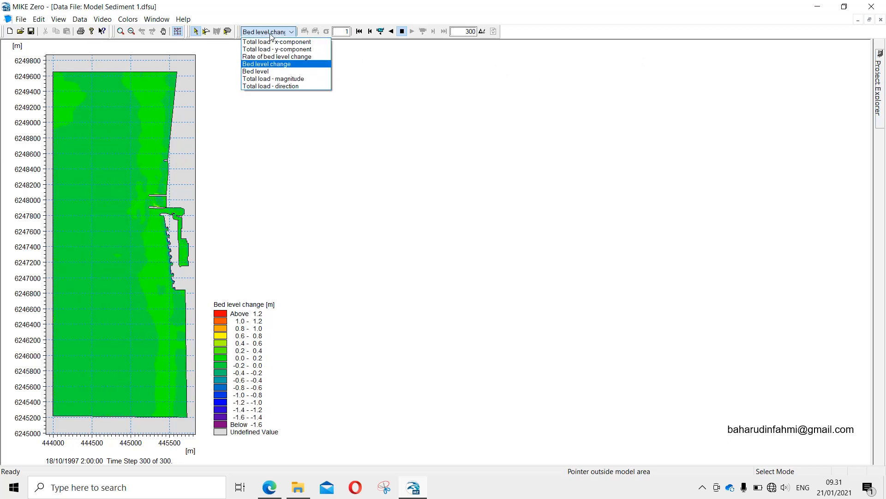
click(269, 65)
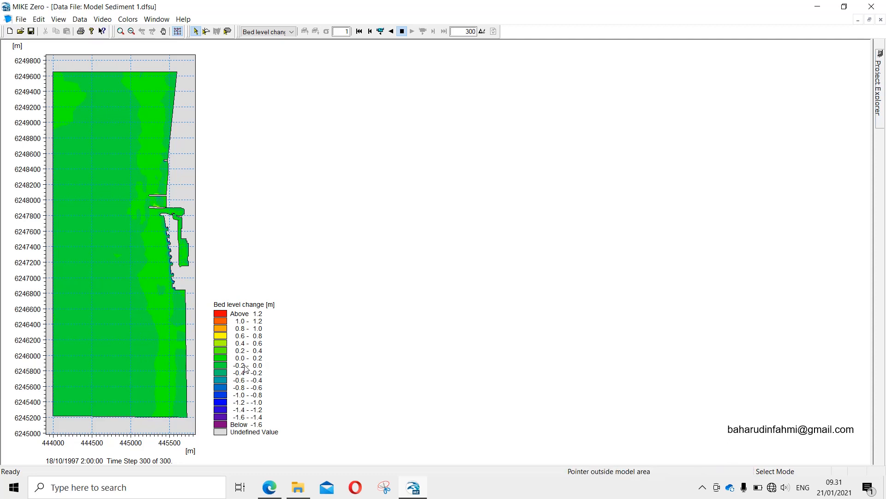
click(284, 32)
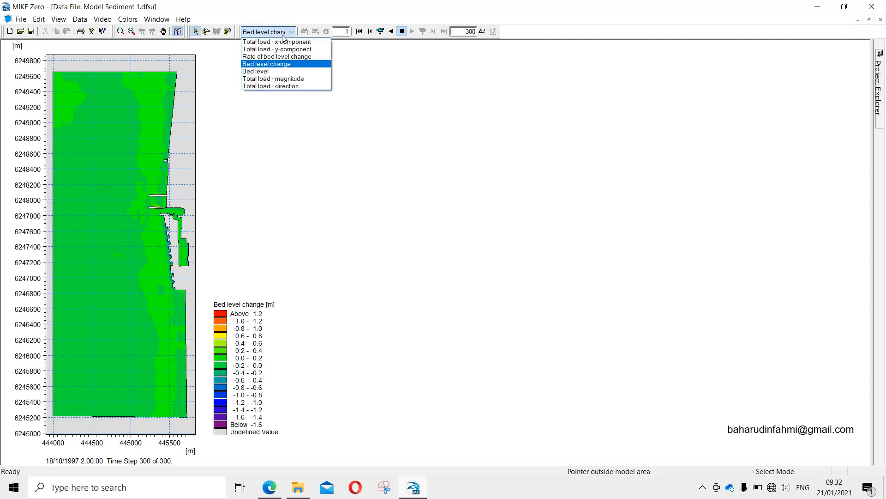
click(271, 64)
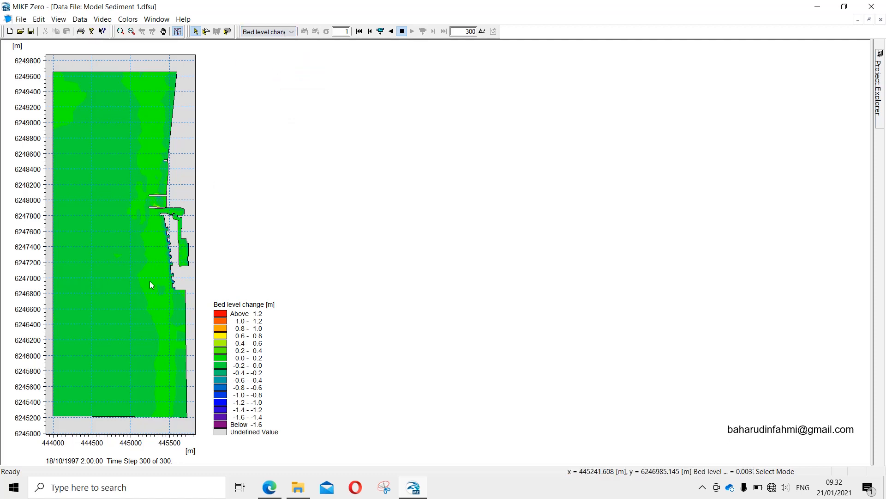
Step: Examine the bed level change around the harbour and groynes up close, and return to the full model extent
click(121, 32)
drag(136, 180, 409, 292)
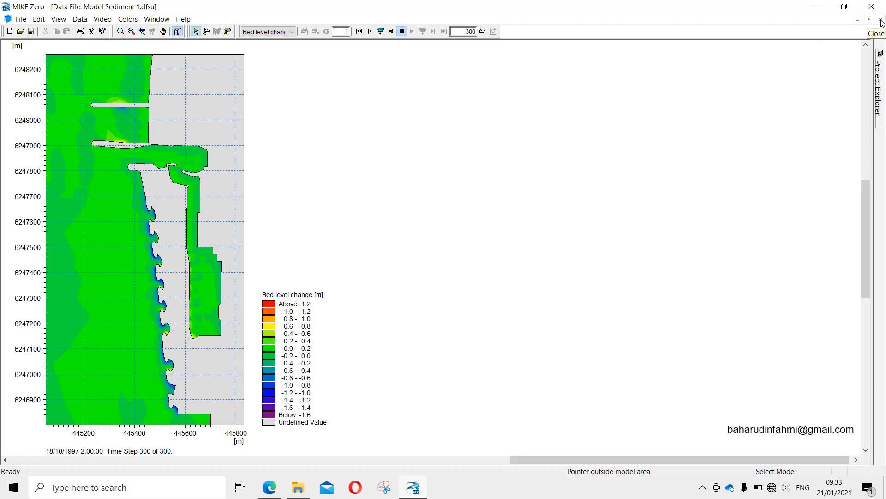
click(143, 32)
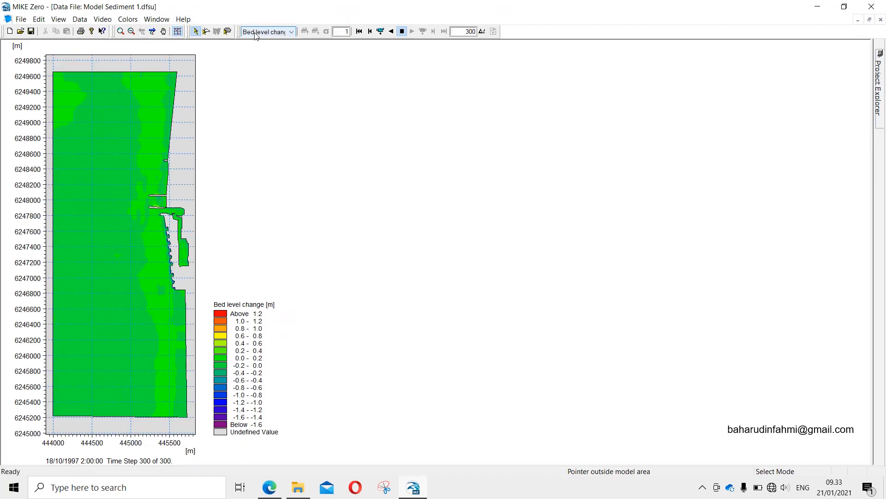
Step: Compare the bed level change map at the first time step with the one at the last time step
click(276, 32)
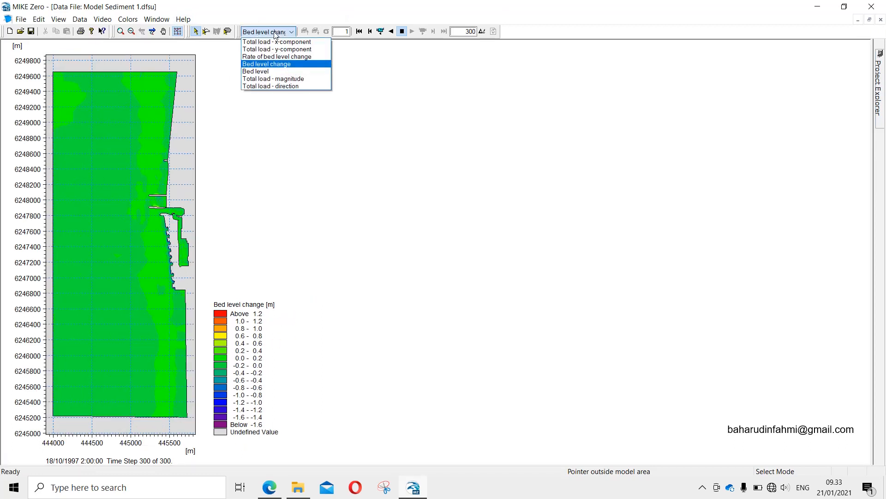
click(272, 65)
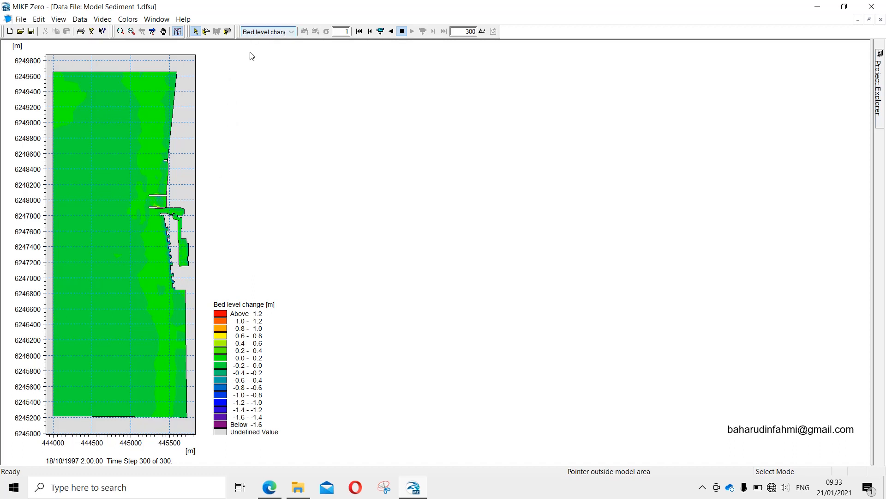
click(267, 31)
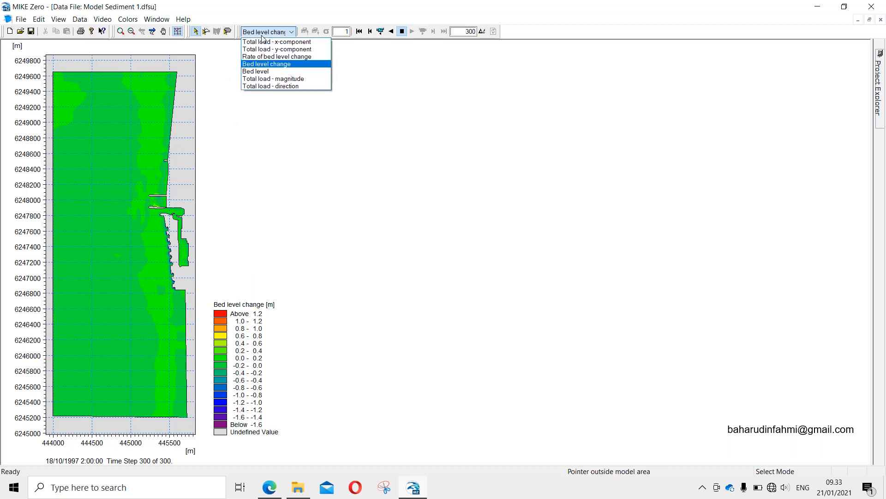
click(286, 80)
click(360, 31)
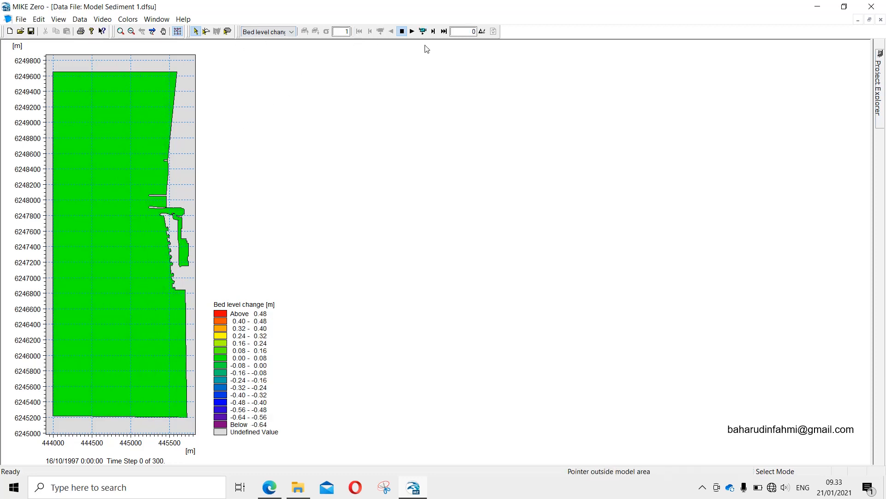
click(443, 31)
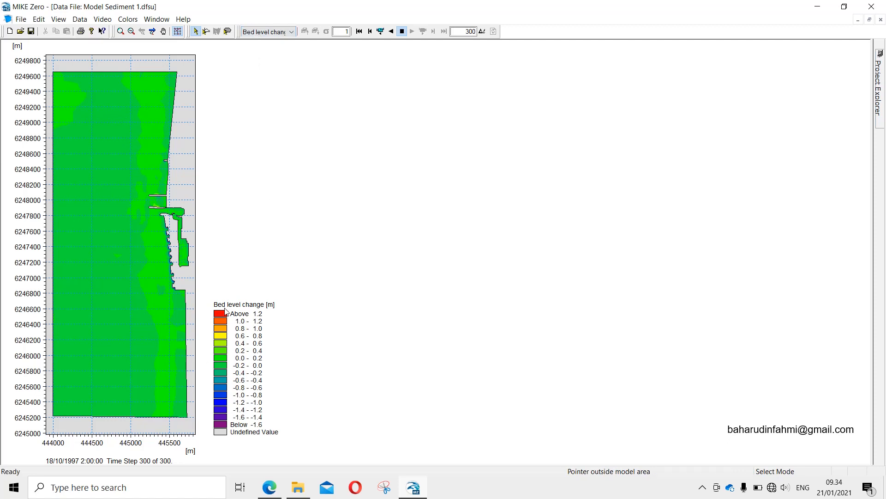
Step: Select all elements to list their bed level change values with coordinates, and close the table without changes
click(82, 21)
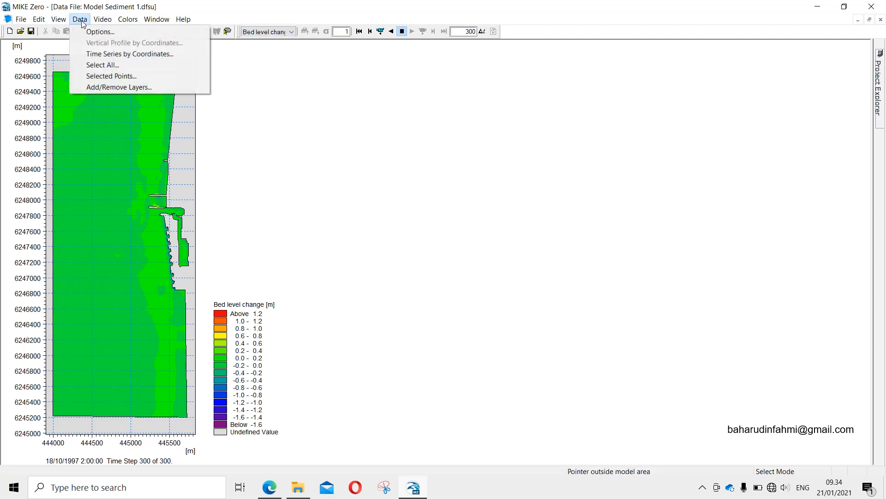
click(91, 65)
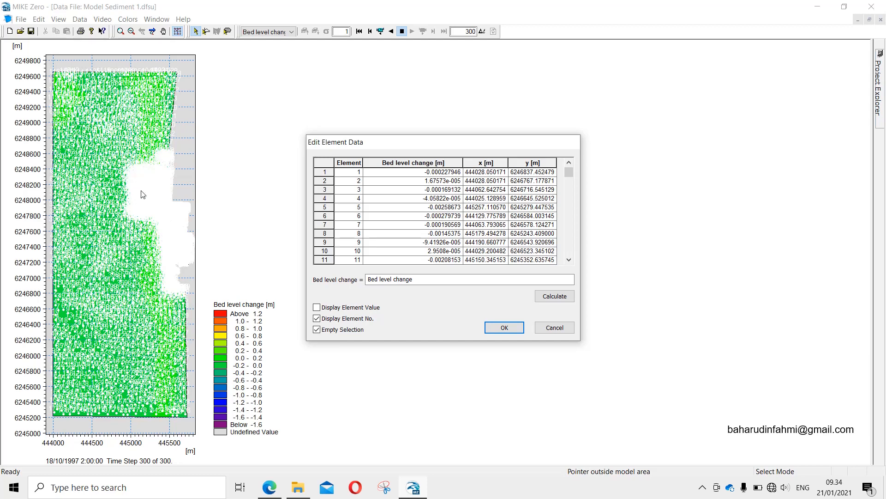
click(549, 329)
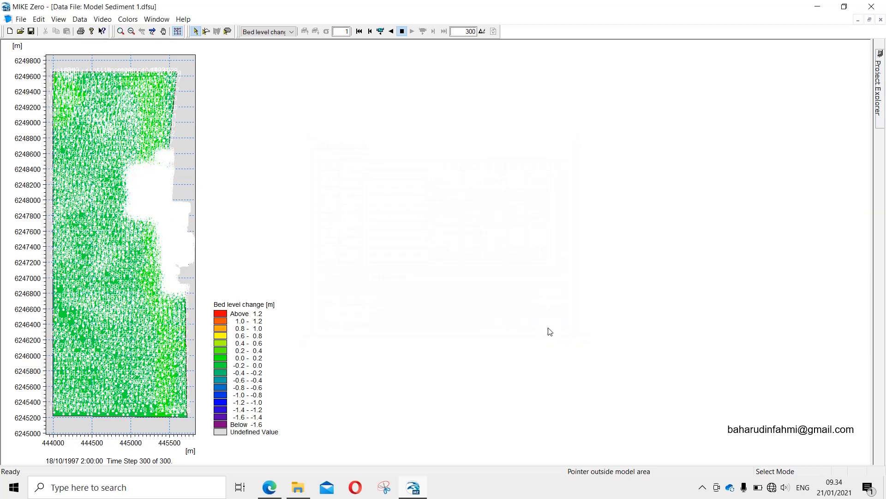
Step: Open the time series by coordinates dialog and cancel it, and clear the selection of all elements
right_click(131, 59)
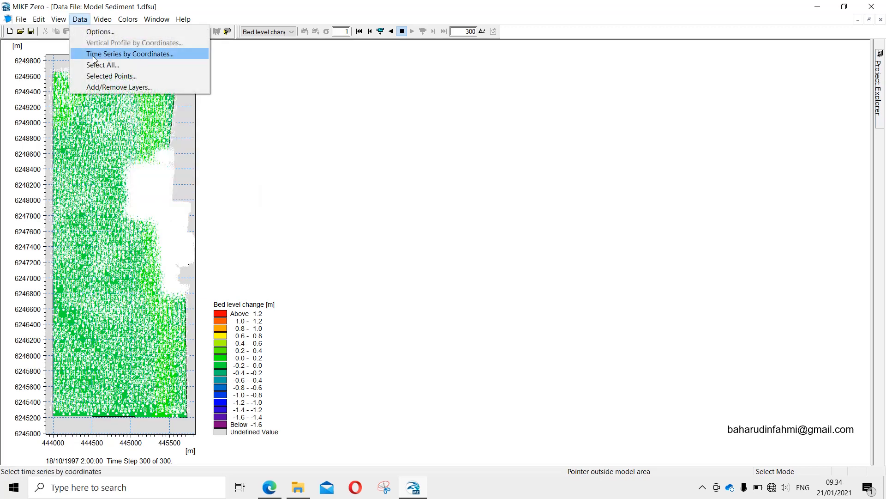
click(111, 54)
click(543, 159)
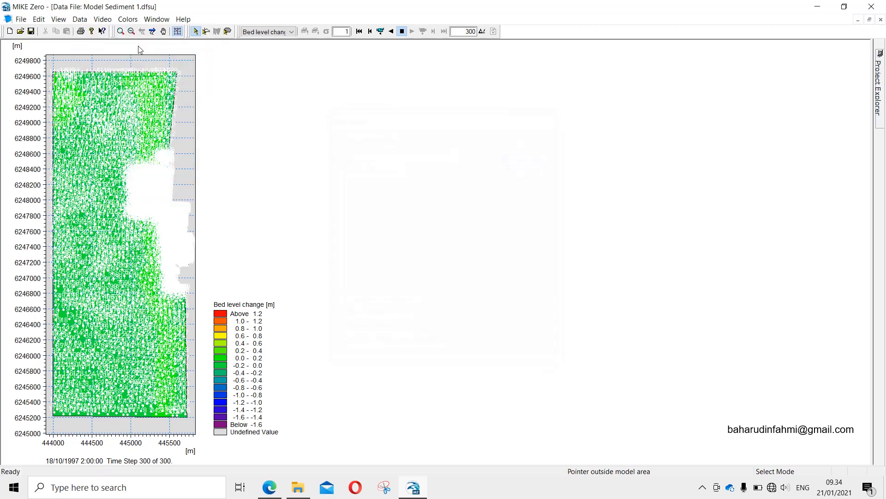
click(79, 19)
click(90, 64)
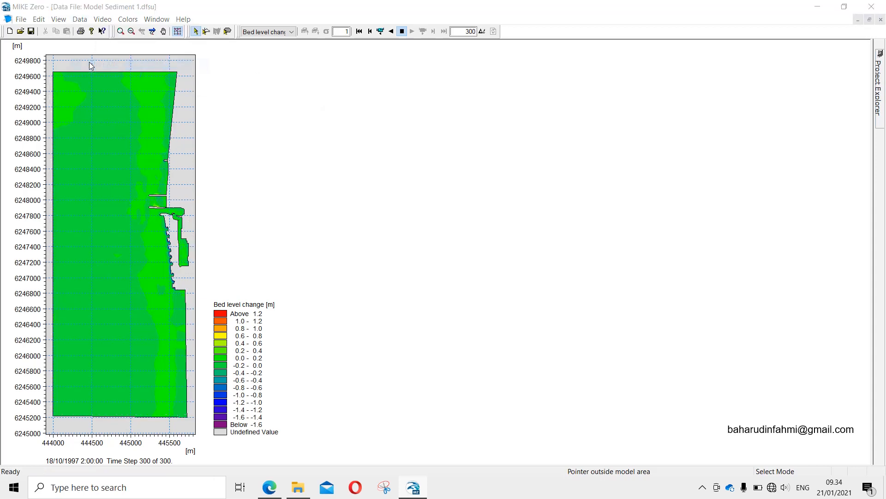
click(544, 326)
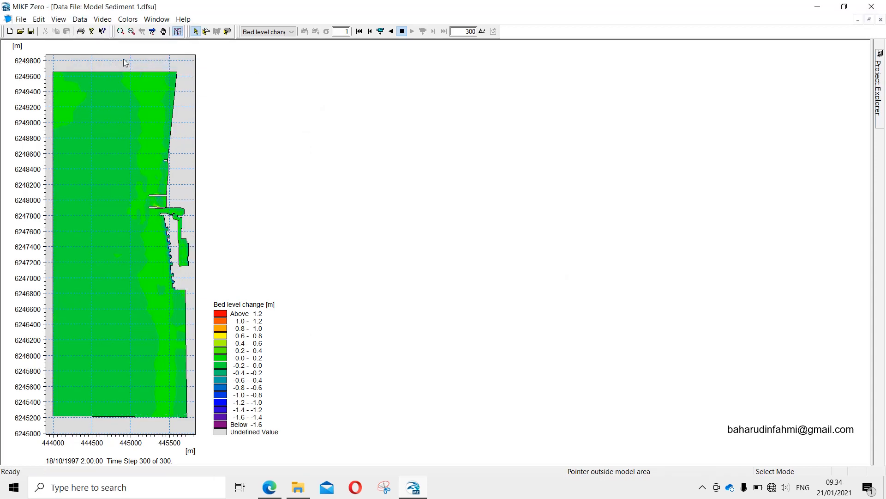
Step: View the element data table for all elements once more, and deselect the elements without editing any values
click(80, 19)
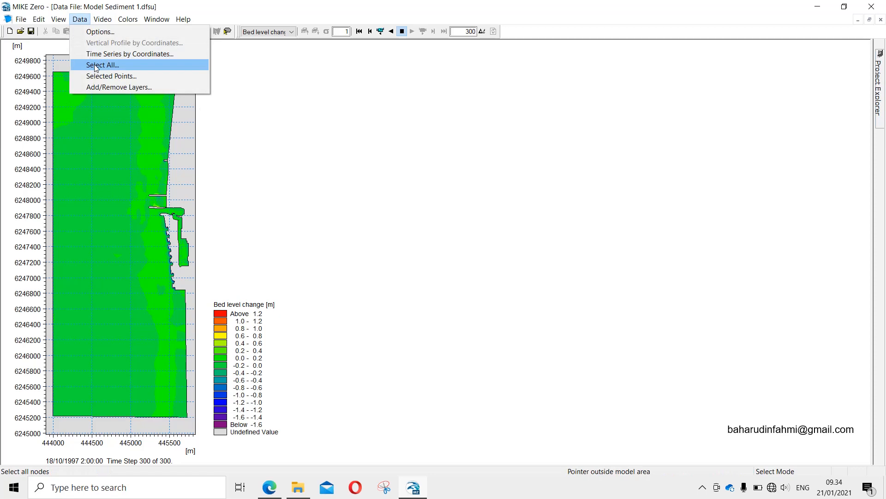
click(96, 65)
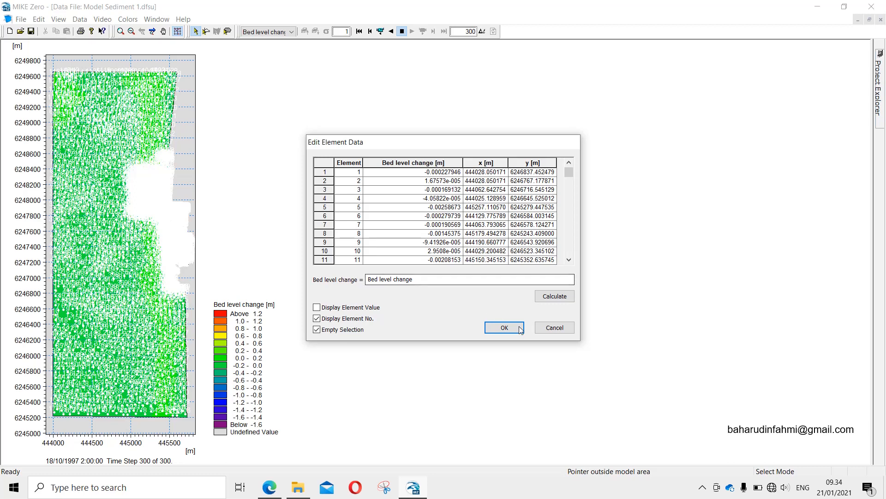
click(551, 334)
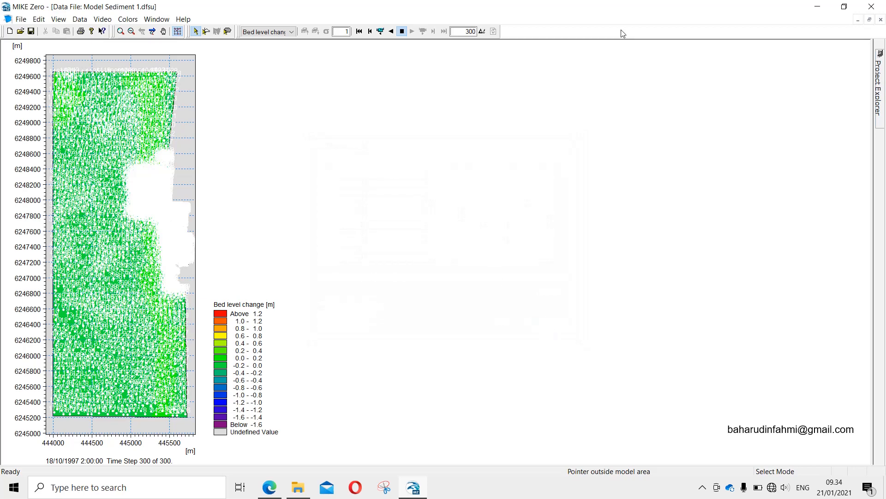
click(79, 19)
click(103, 64)
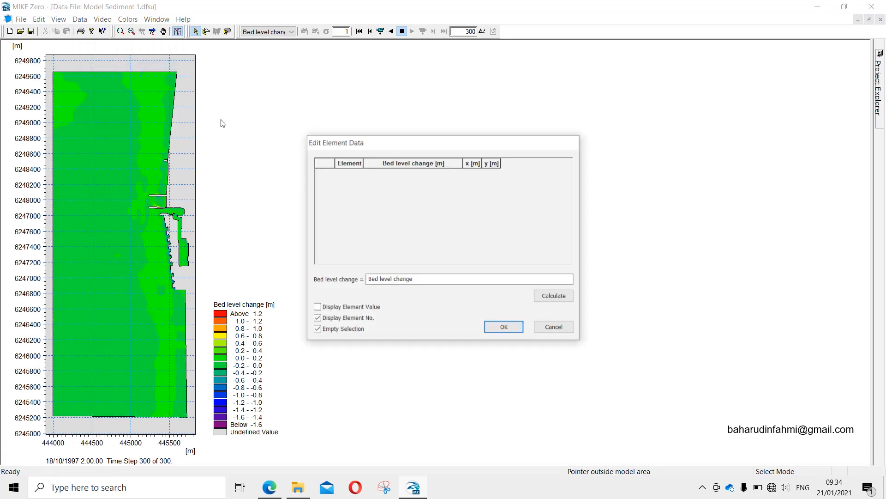
click(555, 328)
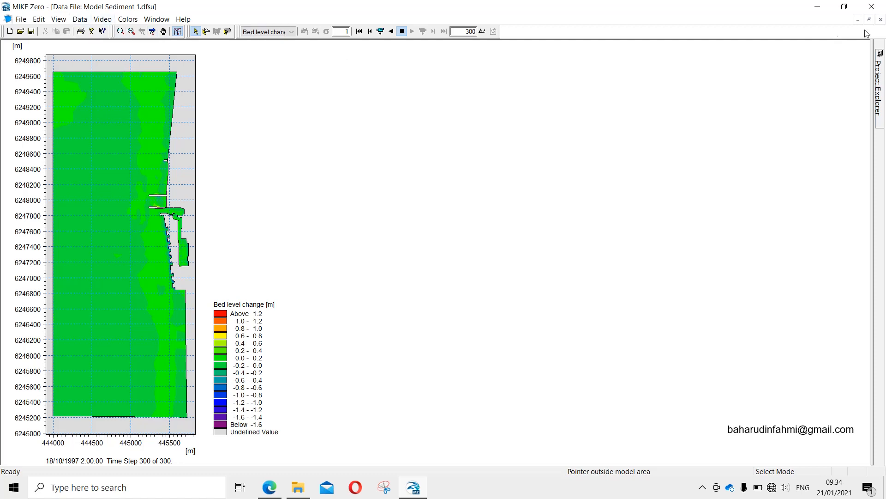
Step: Close the sediment data file, view the Output 2 bed level change time series for Point 1, and close it
click(880, 19)
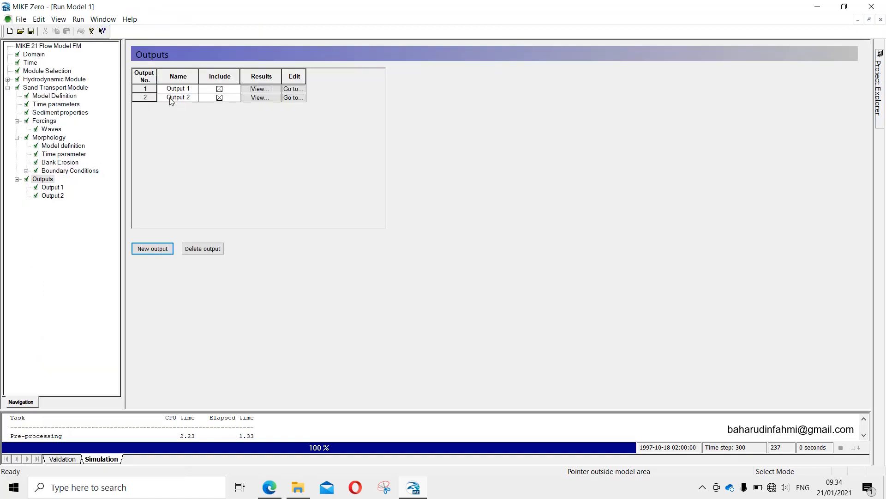
click(266, 97)
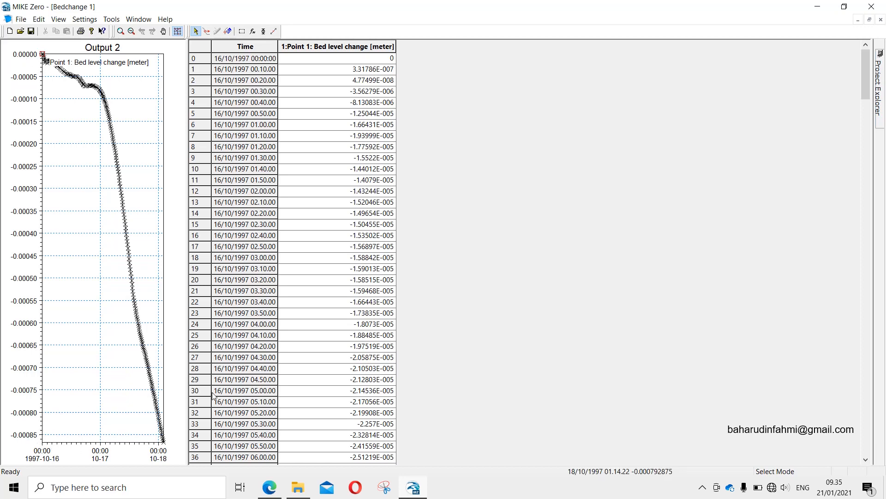
click(881, 19)
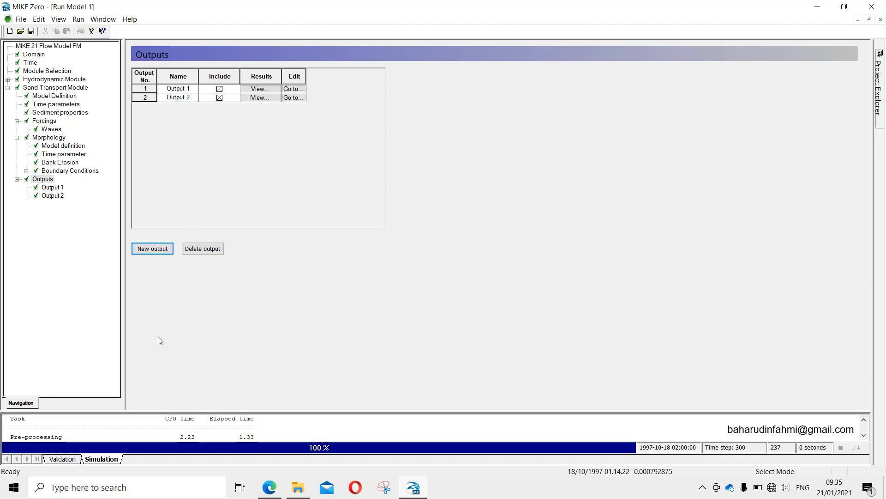
Step: Return to the Sand Transport Module outputs list and reopen the results of Output 1
click(414, 490)
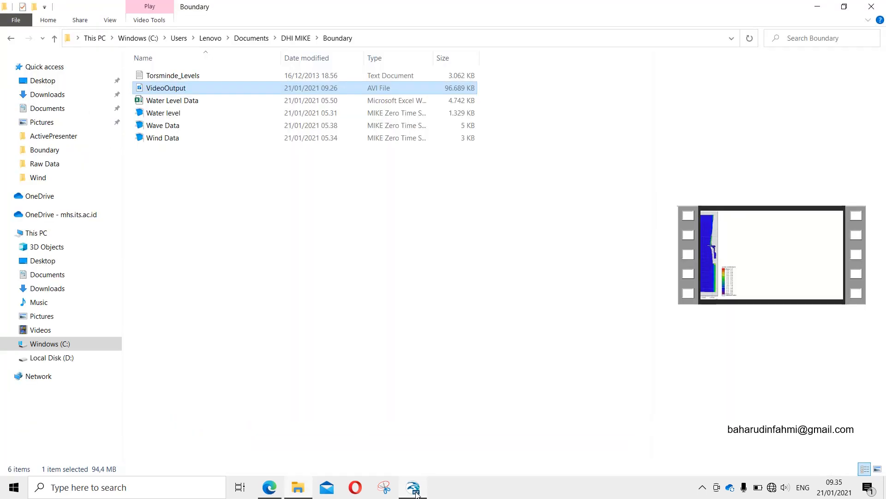
click(410, 496)
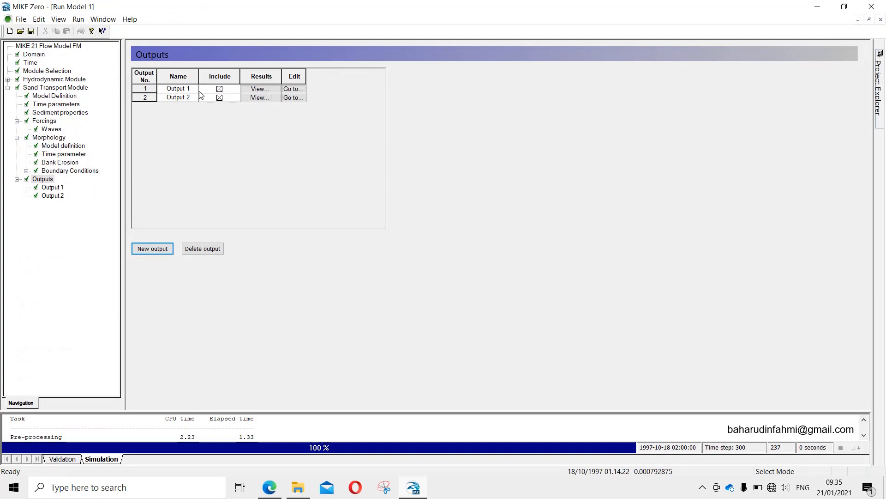
click(258, 90)
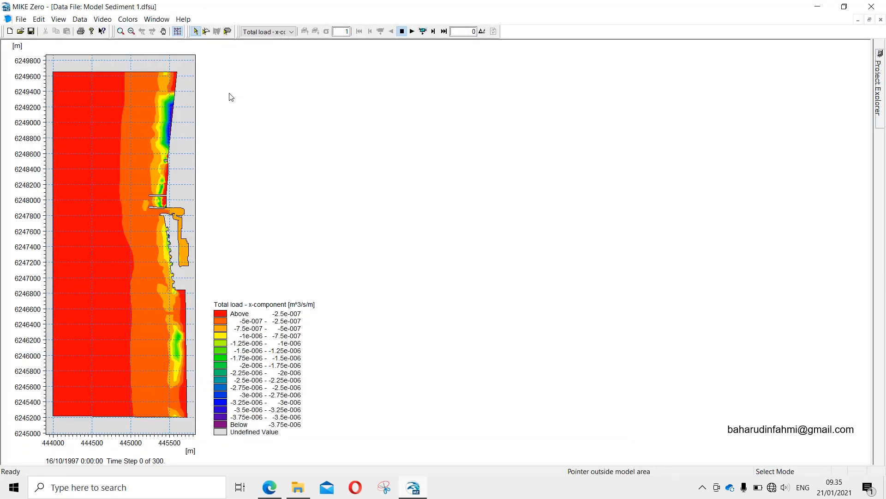
Step: Display the bed level change item and mark two time series points along the coast north of the harbour
click(279, 32)
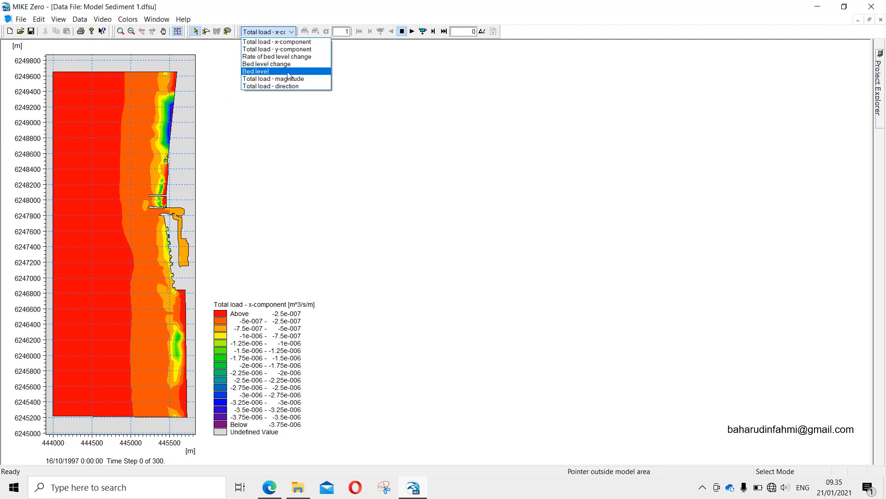
click(287, 64)
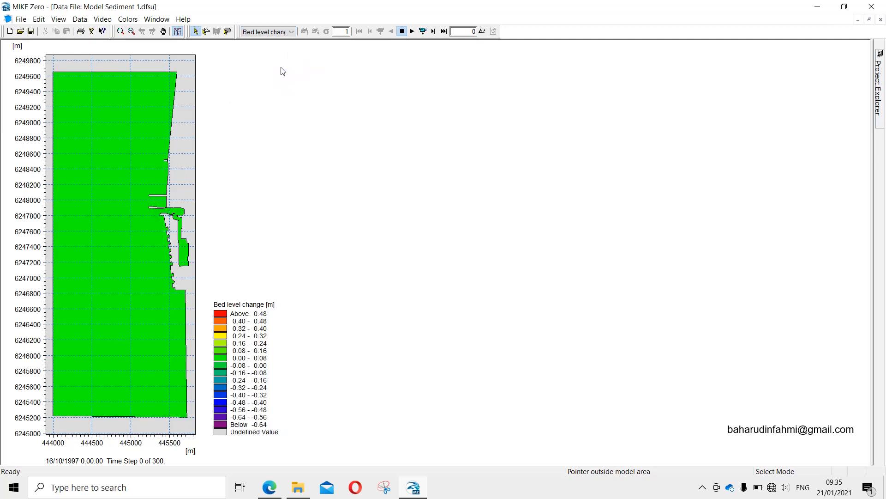
click(206, 33)
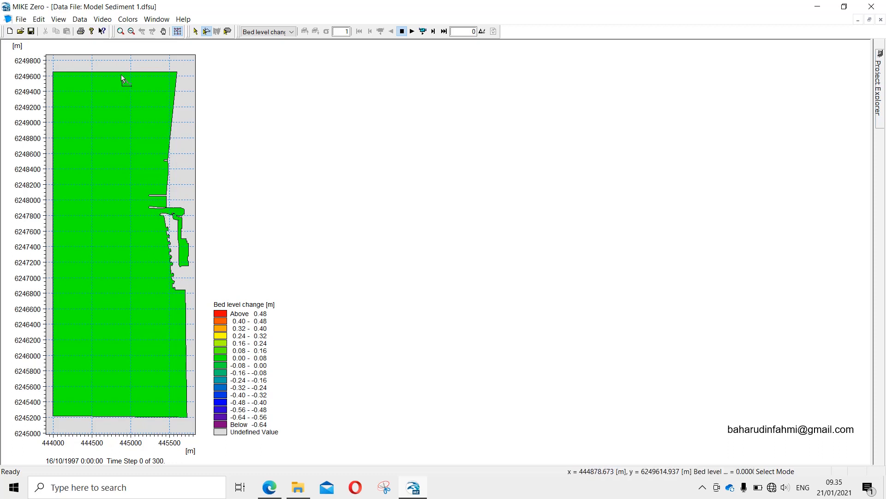
click(164, 111)
click(160, 176)
Step: Mark three more time series points at the harbour entrance and in its basins, and two along the southern coast
click(125, 31)
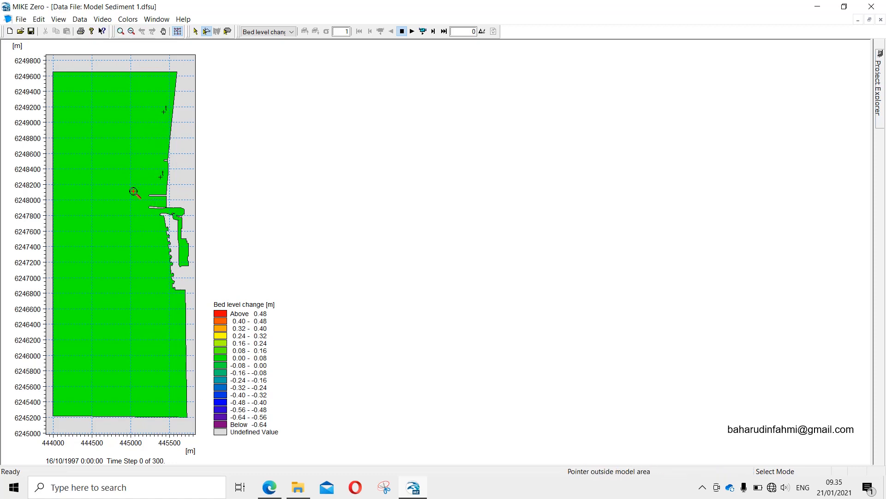
drag(120, 176, 366, 328)
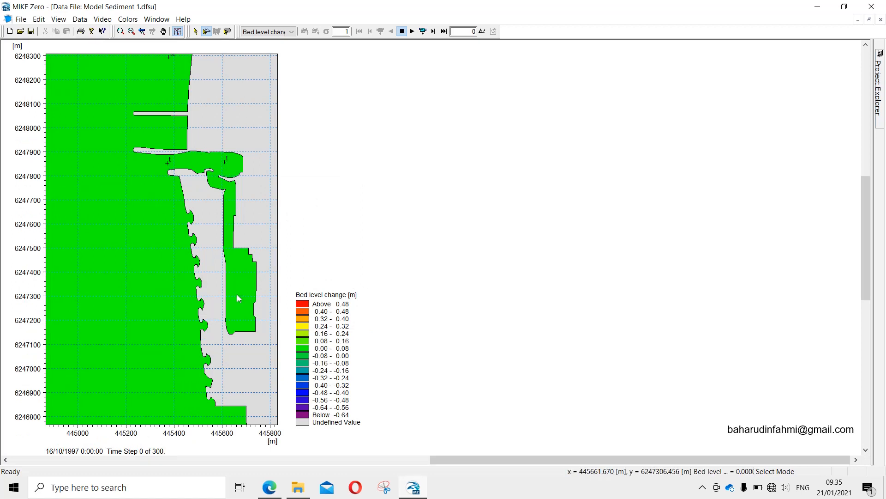
click(143, 33)
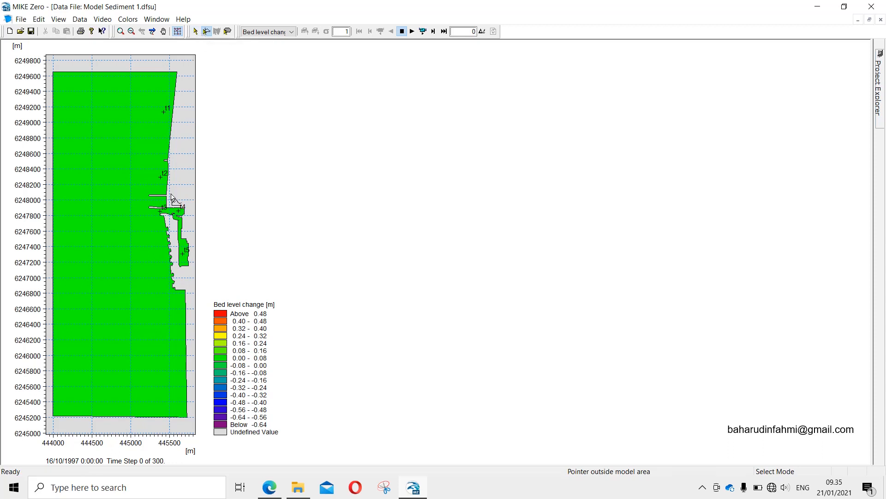
click(163, 246)
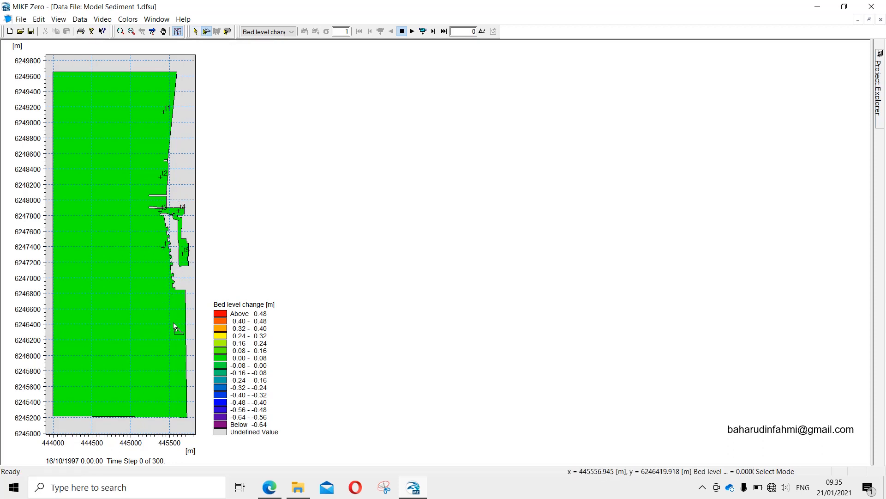
click(170, 323)
Step: Plot the bed level change time series by coordinates for all seven marked points, extracting raw values
click(88, 22)
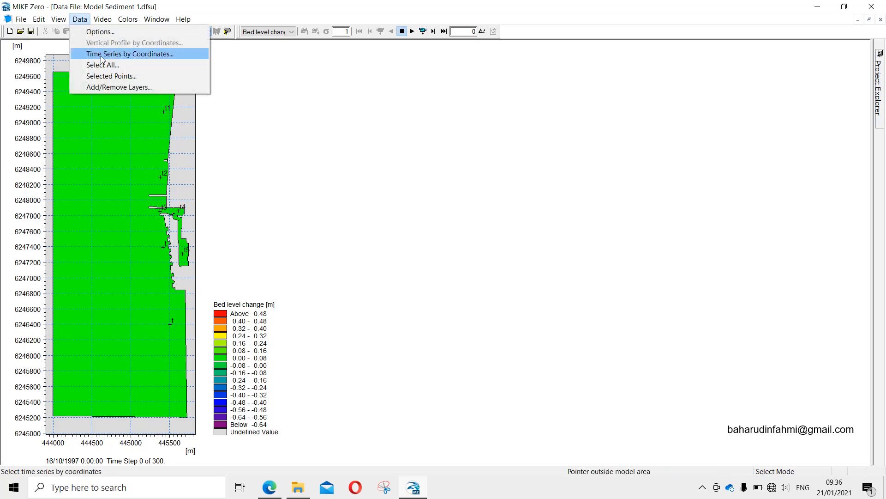
click(102, 56)
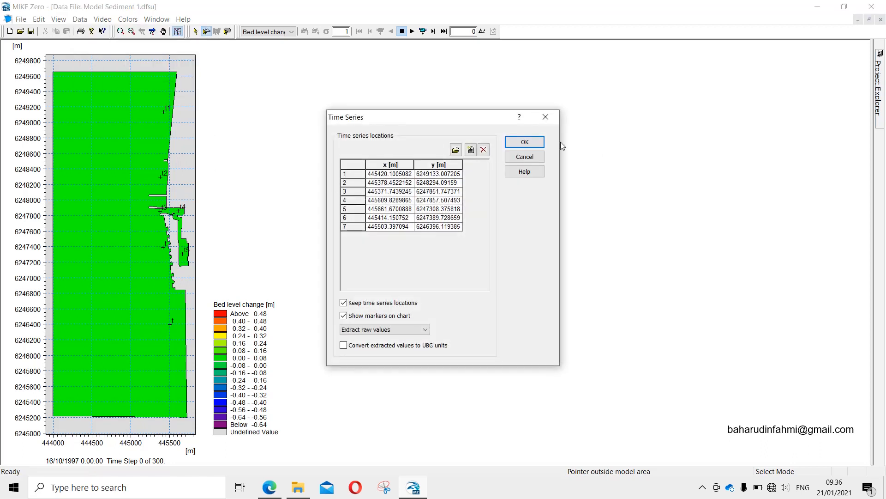
click(525, 142)
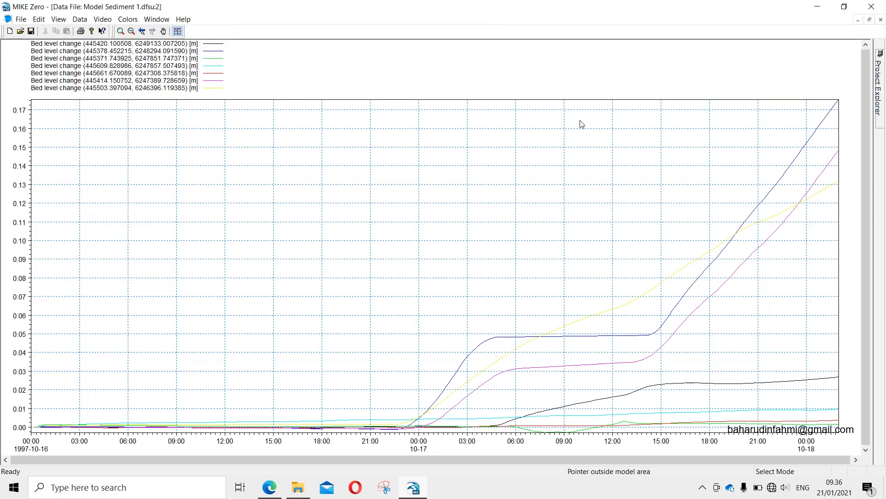
Step: Arrange the time series chart beside the bed level change map to compare the curves with the marked points
click(858, 20)
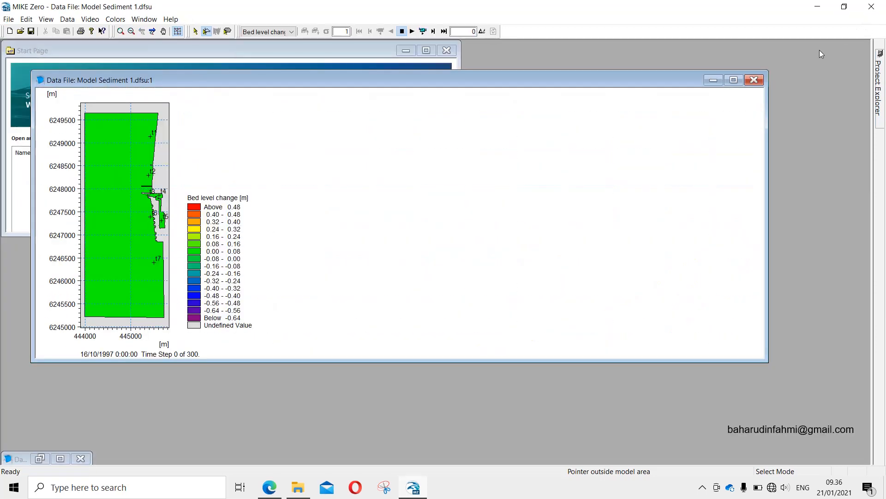
click(55, 458)
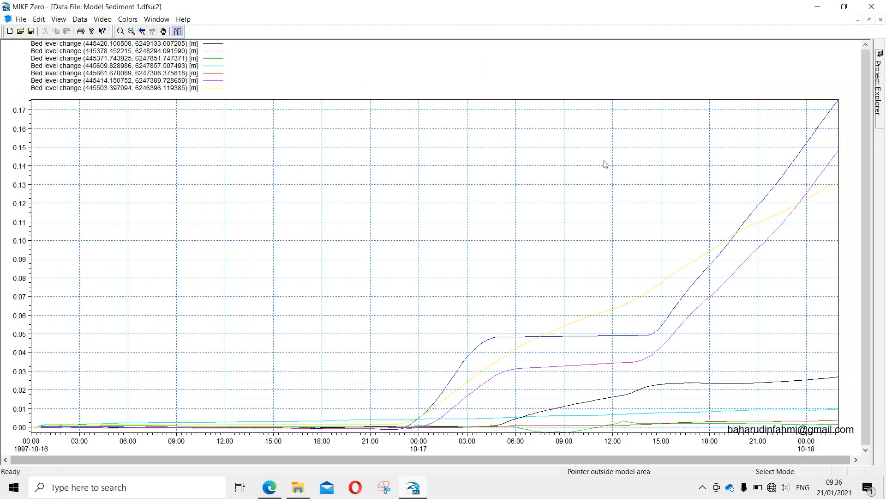
click(870, 20)
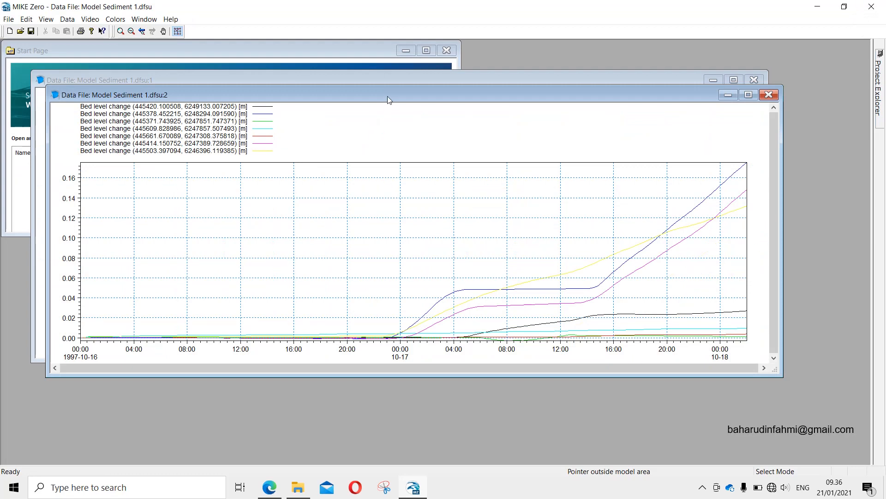
drag(387, 96, 475, 76)
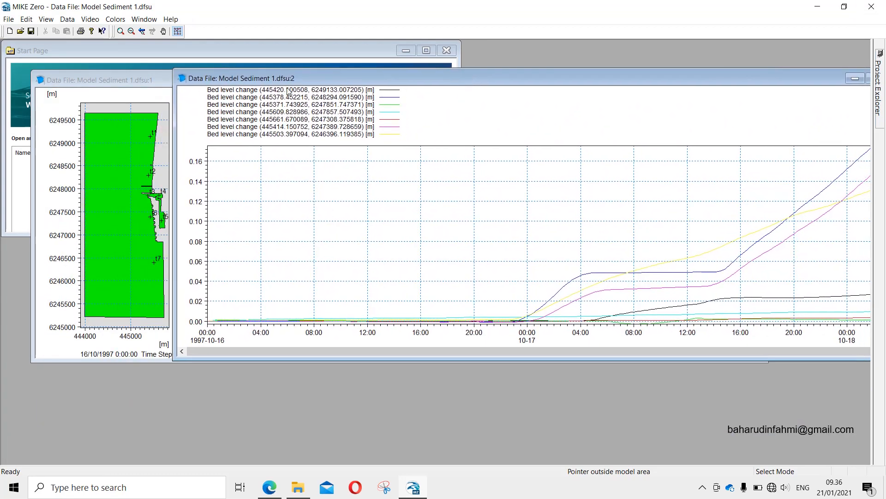
drag(134, 75, 94, 80)
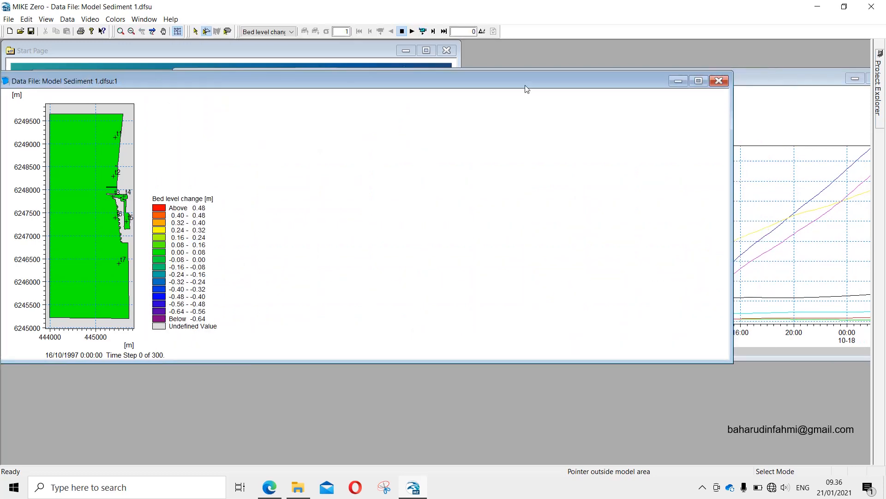
click(759, 89)
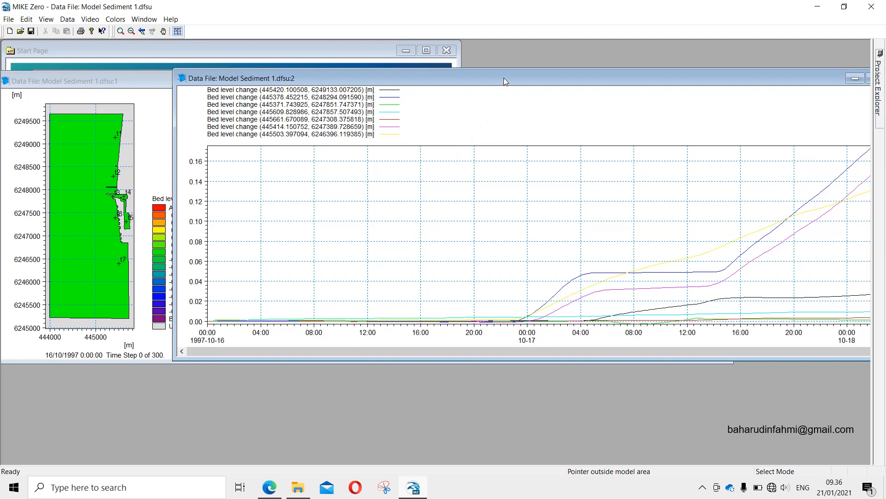
drag(504, 79, 477, 79)
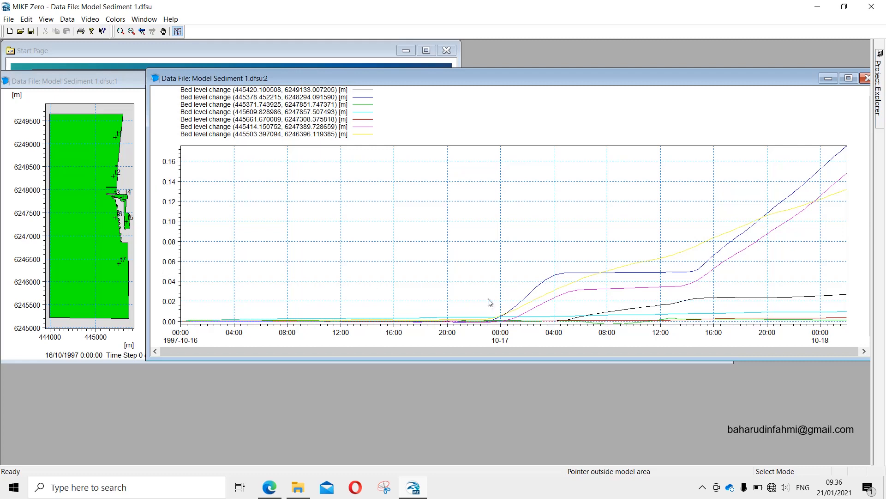
Step: Export all seven bed level change series to a dfs0 file named point view in the Run Model folder
right_click(462, 192)
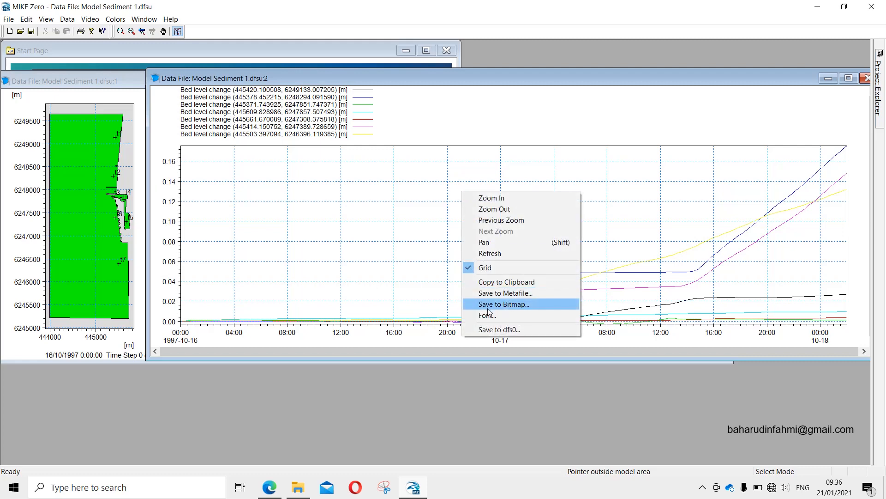
click(496, 329)
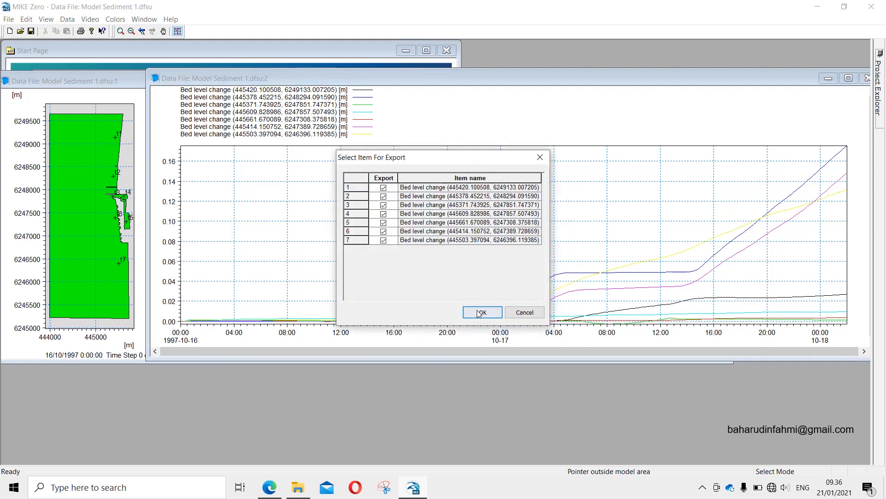
click(476, 310)
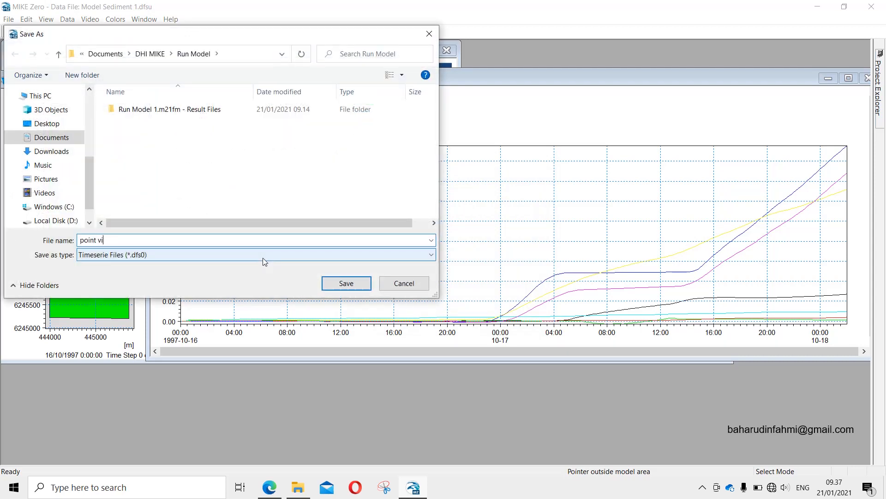
click(353, 284)
Step: Switch to File Explorer, open the point view file from the Run Model folder, select its whole data table, and close it
click(299, 488)
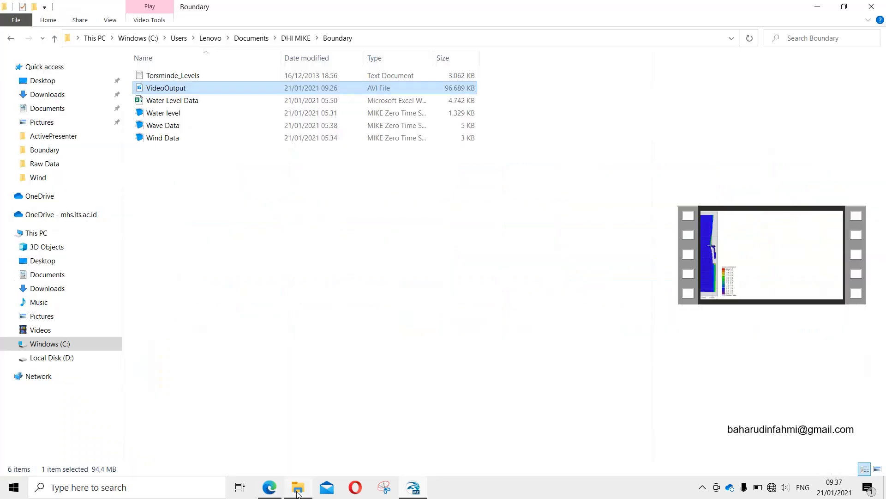
click(297, 44)
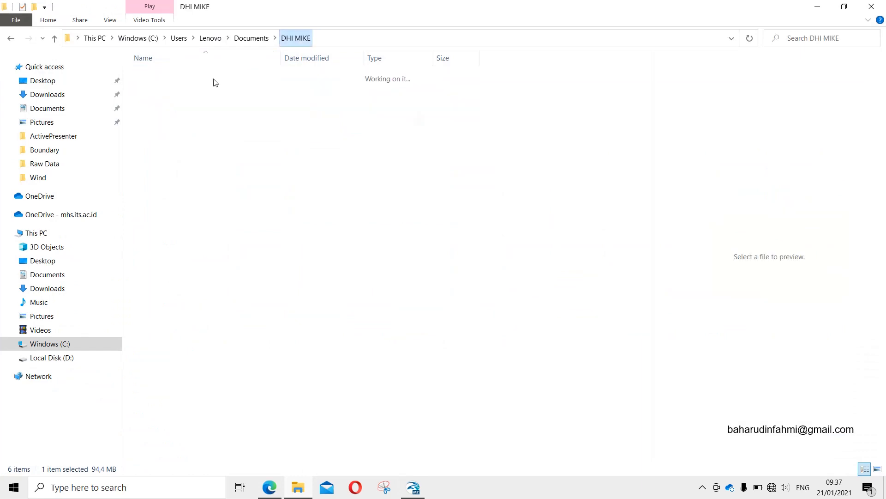
double_click(183, 114)
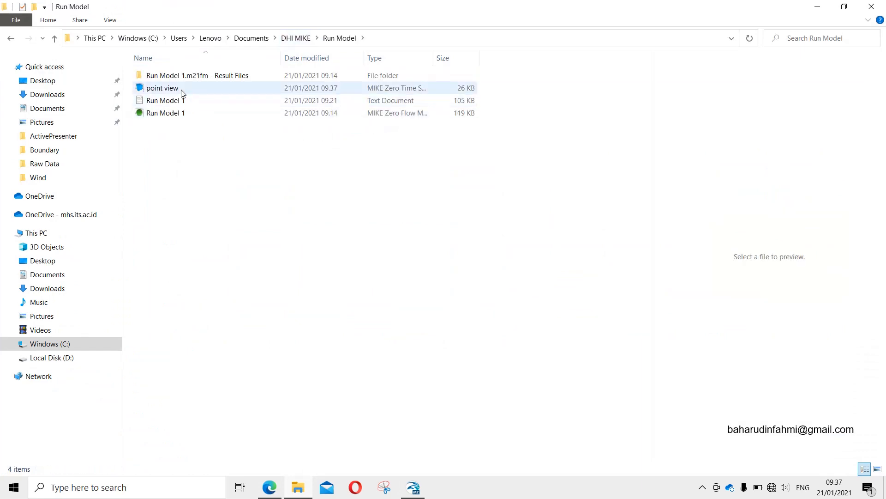
click(181, 88)
key(Return)
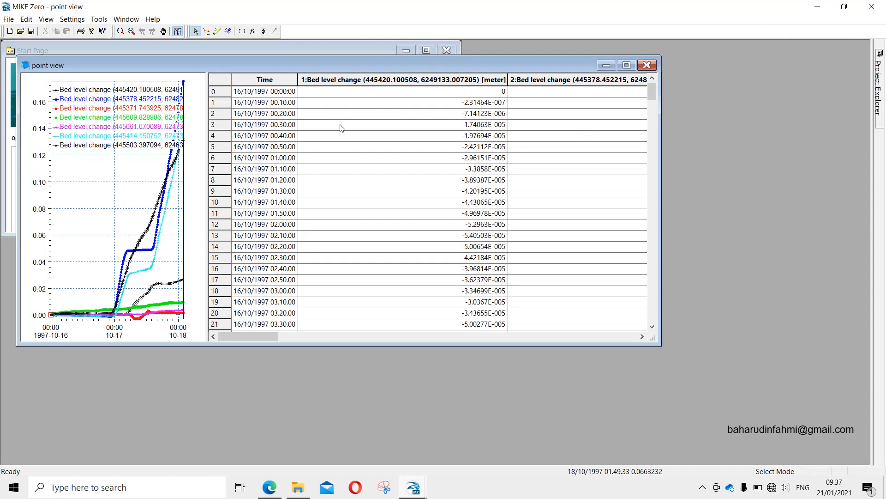
click(218, 84)
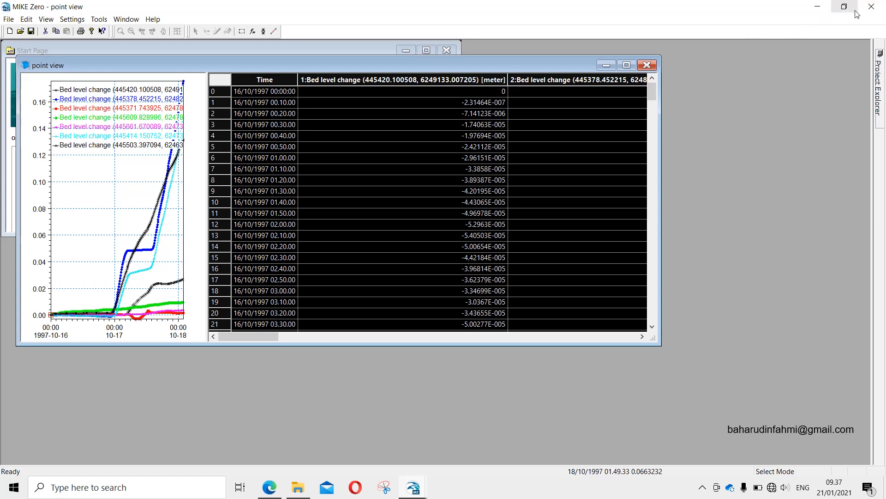
click(872, 7)
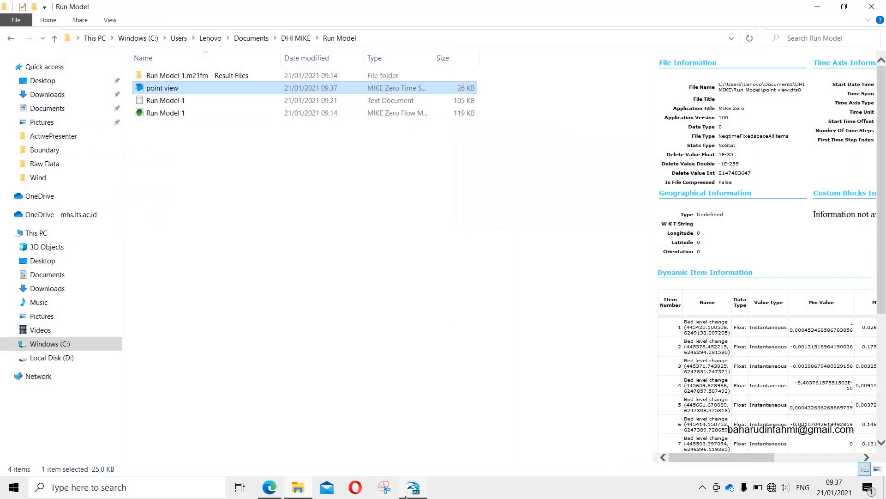
Step: Switch back to MIKE Zero, close the time series chart, and maximize the bed level change map
click(410, 494)
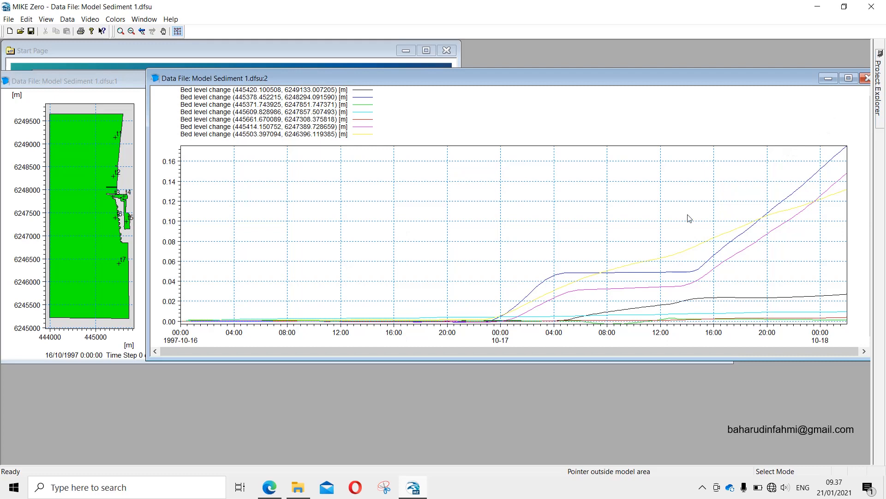
drag(639, 75, 544, 83)
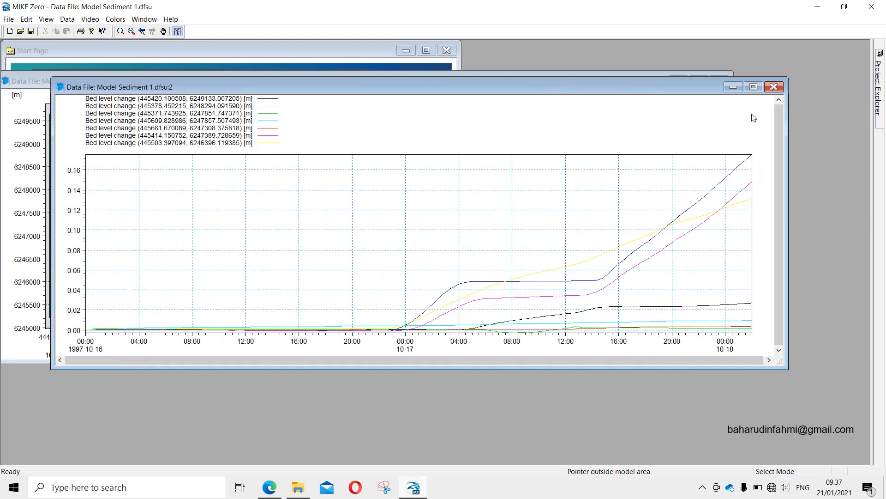
click(775, 86)
click(698, 81)
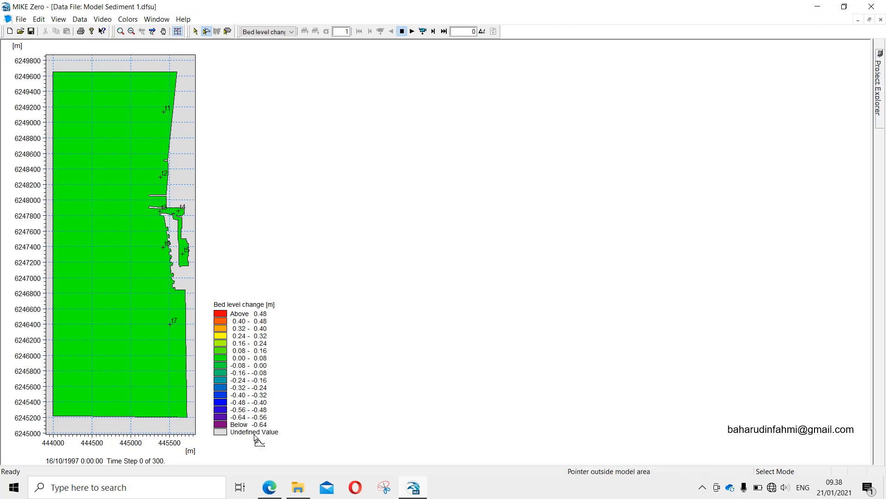
Step: Switch to File Explorer and open the mdf bathimetri folder inside DHI MIKE
click(299, 494)
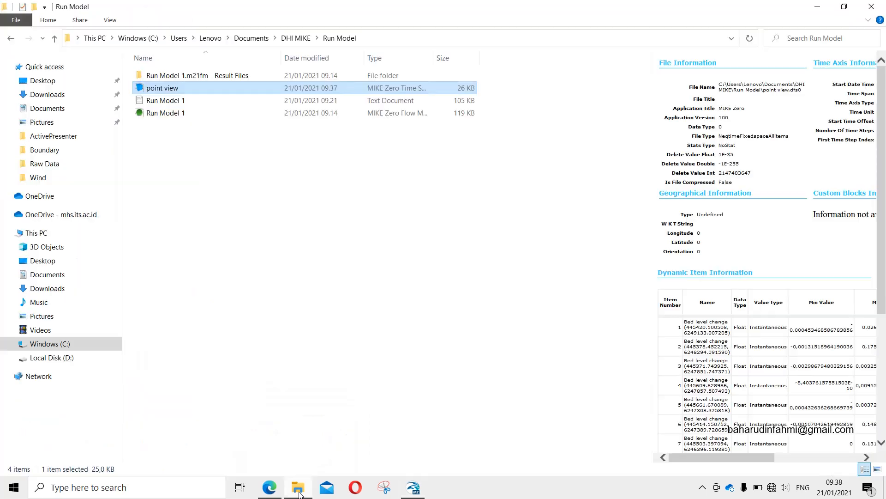
click(300, 494)
click(299, 494)
click(295, 38)
click(167, 90)
double_click(167, 89)
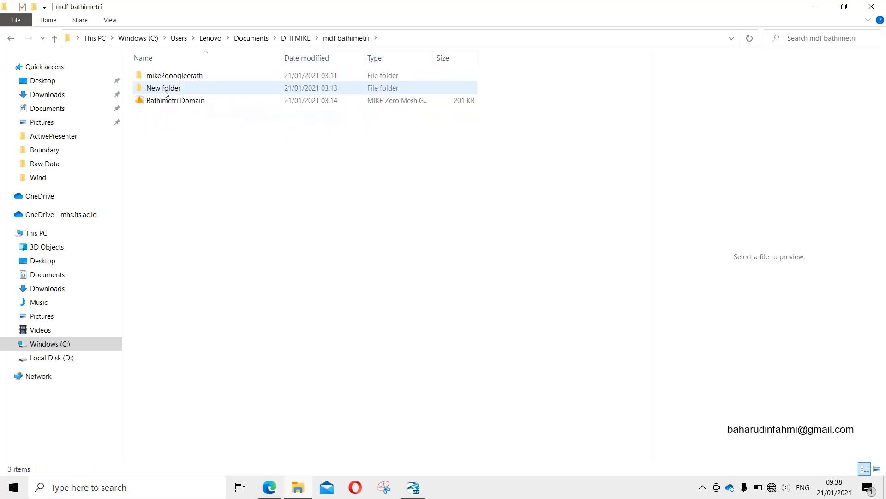
Step: Open the Bathimetri Domain mesh file with its external scatter data displayed, and maximize its window
click(167, 100)
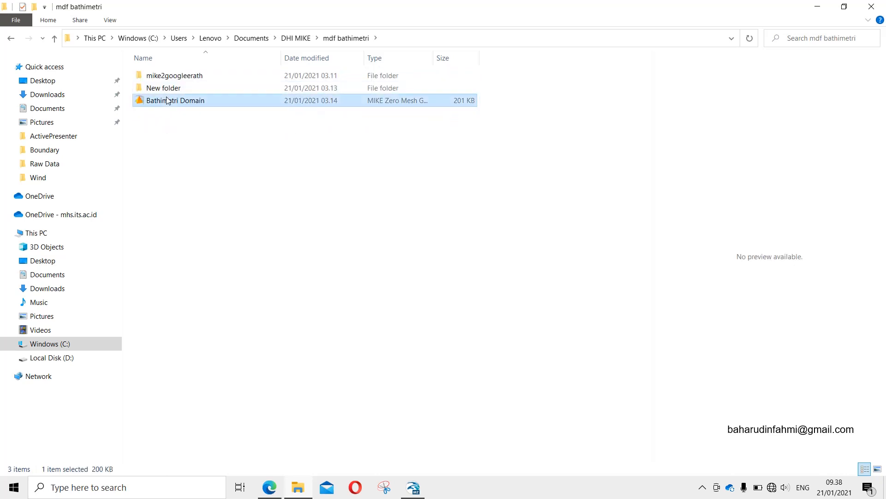
double_click(167, 100)
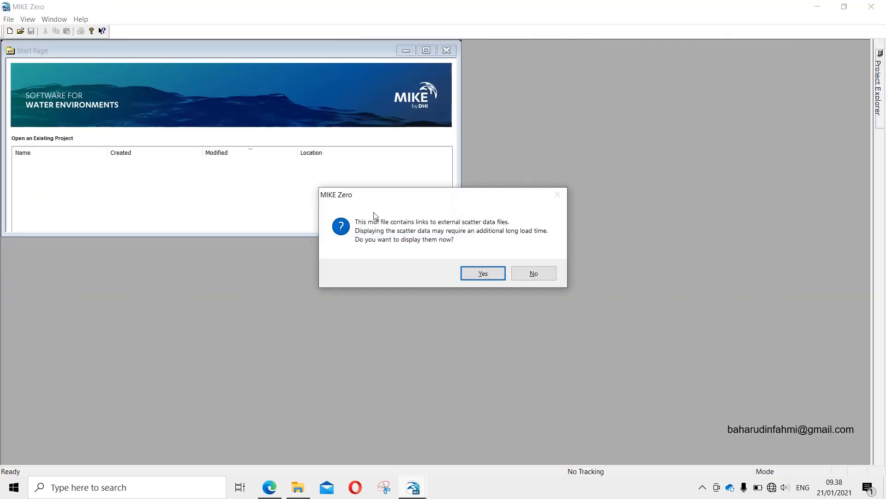
click(483, 273)
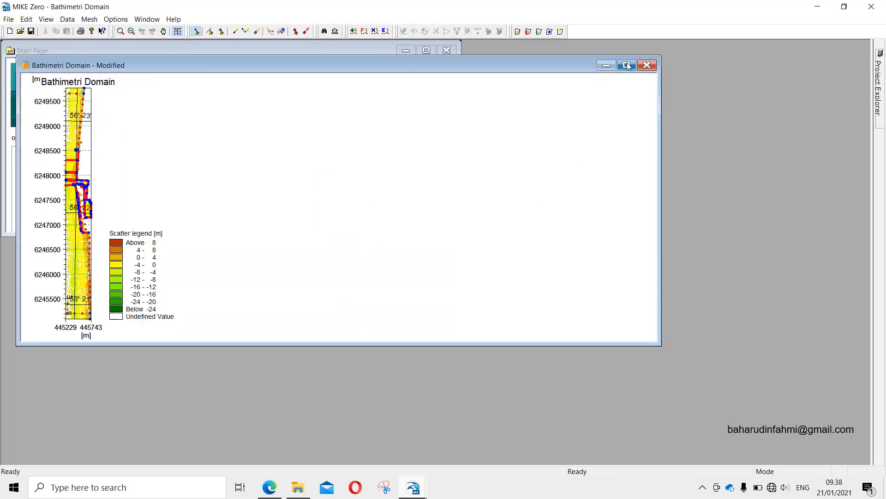
click(626, 65)
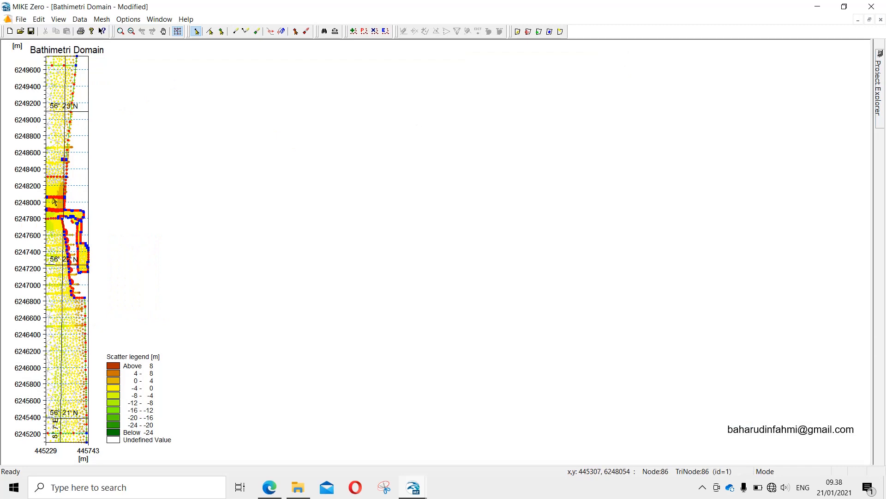
Step: Delete the current mesh from the Bathimetri Domain, keeping the boundary arcs and scatter data
scroll(61, 191, down, 1)
scroll(61, 191, down, 4)
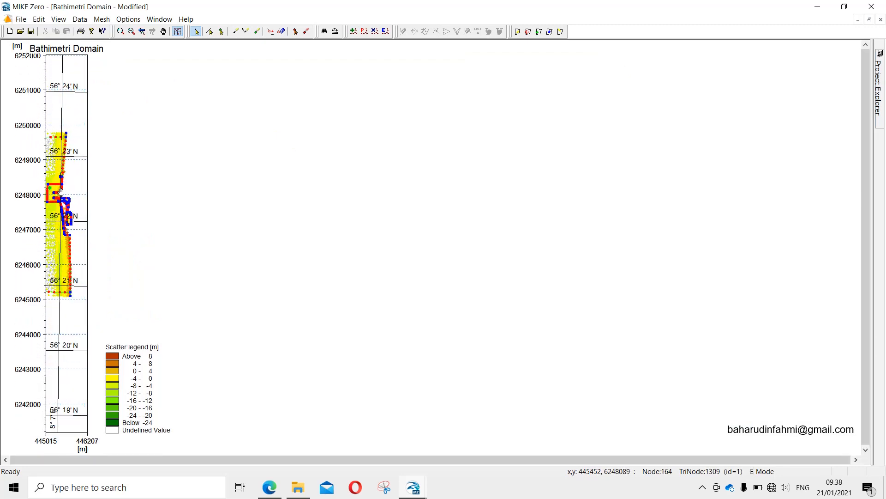
drag(70, 189, 74, 188)
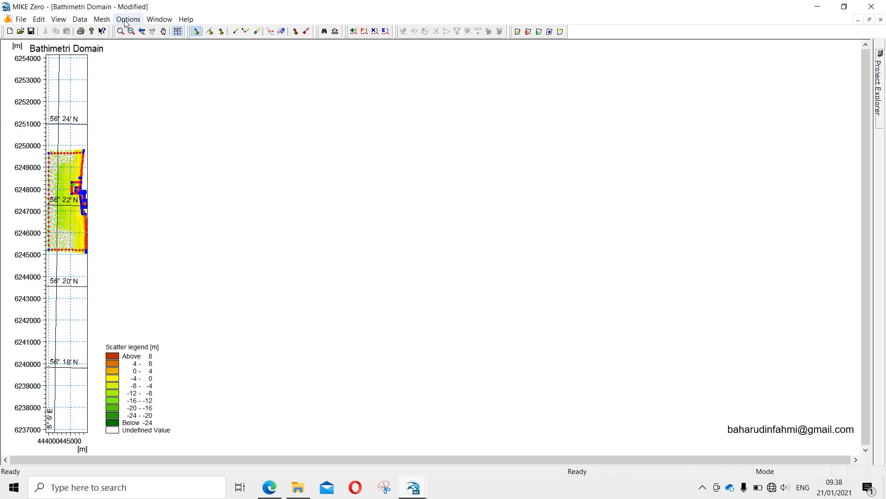
click(120, 31)
drag(37, 146, 311, 275)
drag(156, 171, 405, 184)
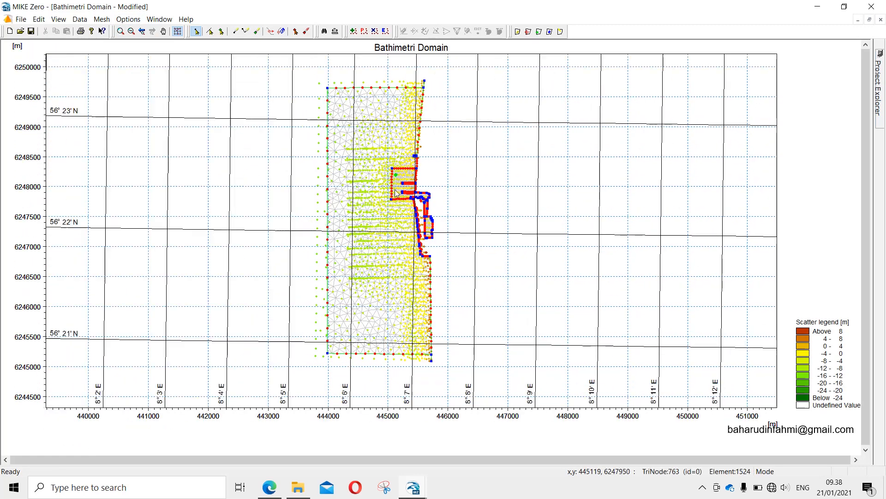
scroll(402, 192, up, 2)
scroll(406, 194, up, 4)
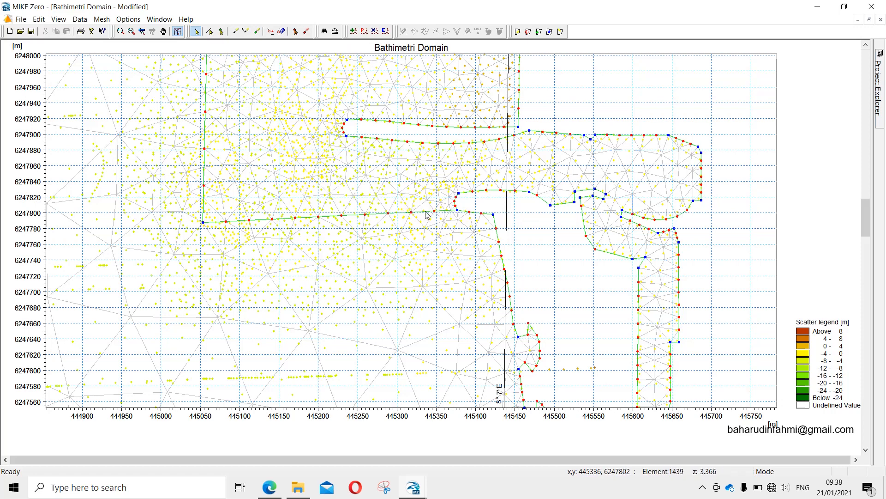
scroll(403, 187, down, 1)
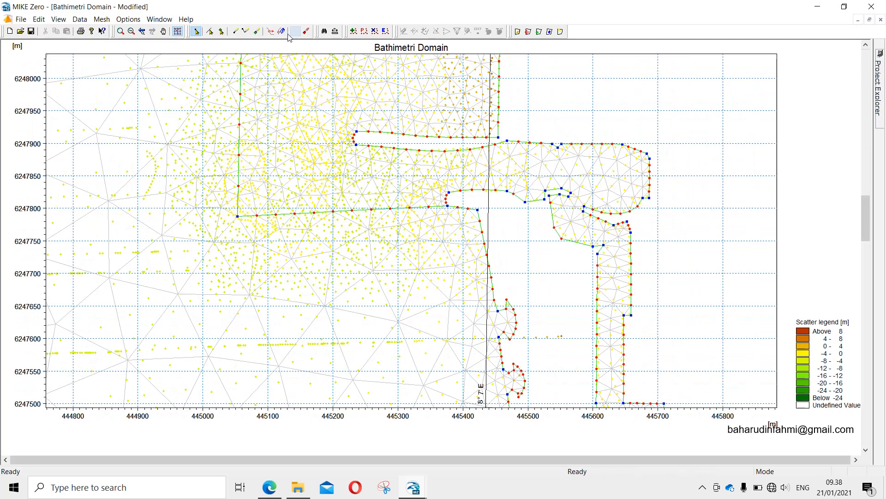
click(79, 19)
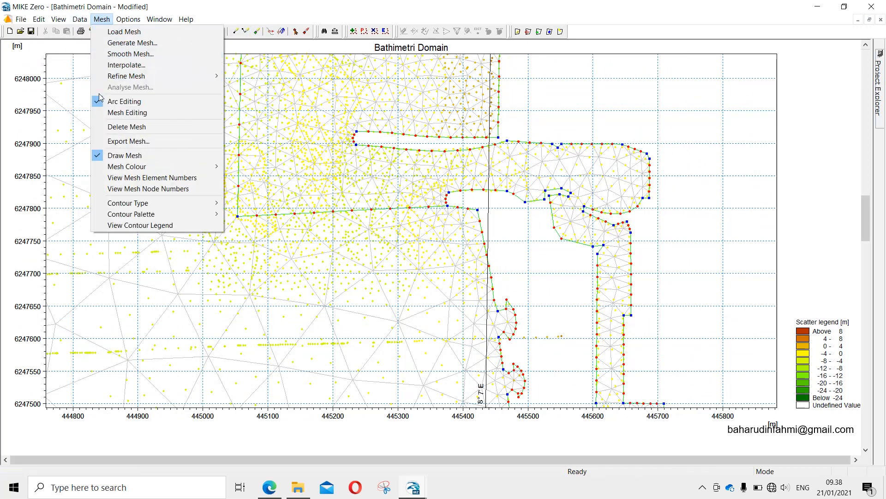
click(116, 127)
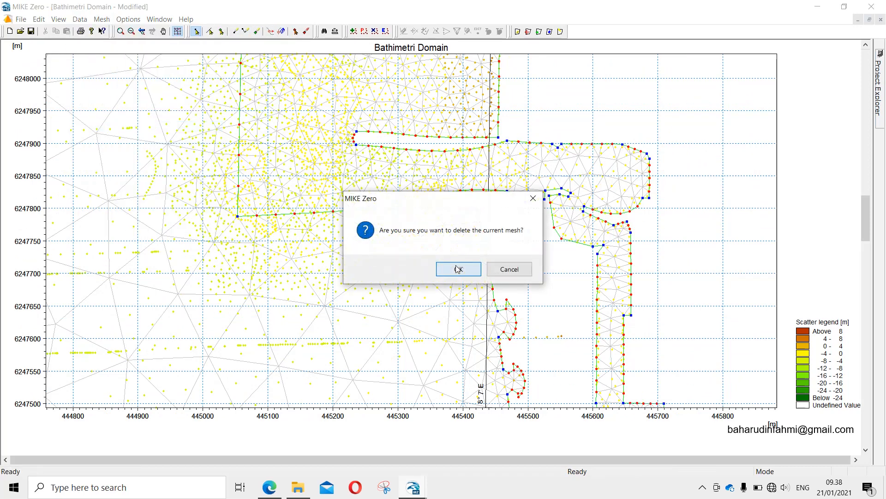
click(457, 269)
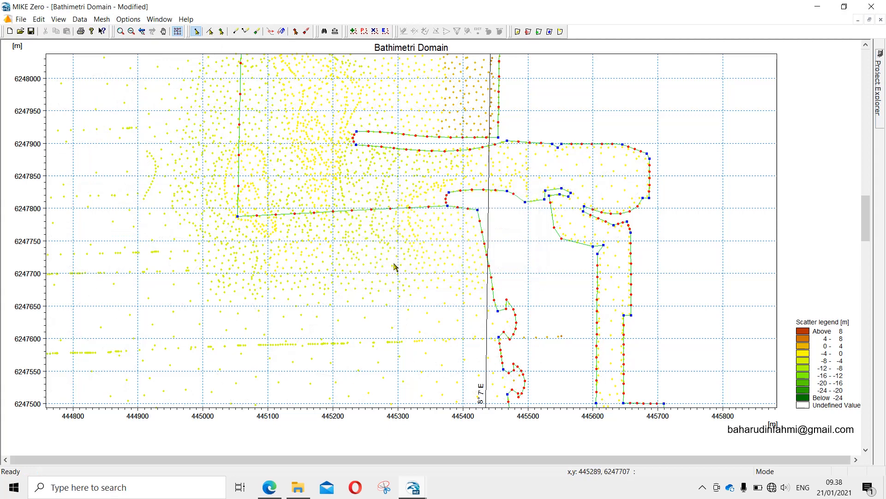
Step: Delete the arc between the refined area's southwest corner and the southern breakwater, and the short arc around the breakwater's tip
click(210, 31)
click(307, 215)
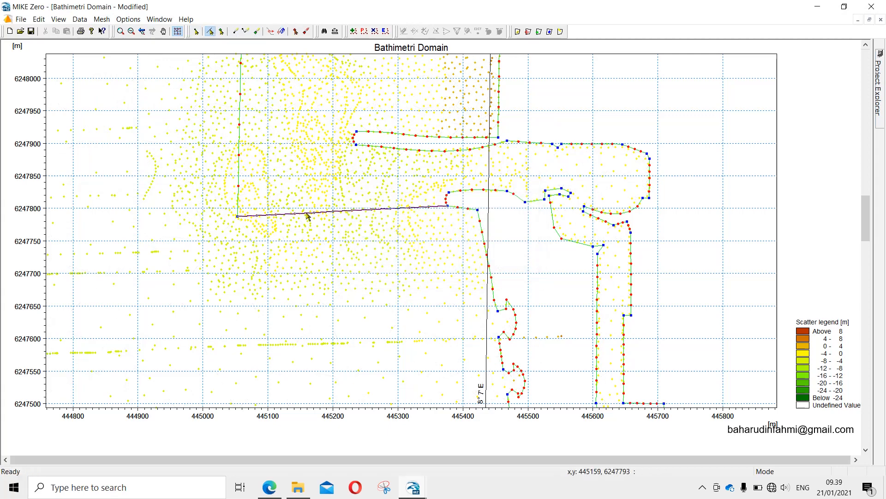
key(Delete)
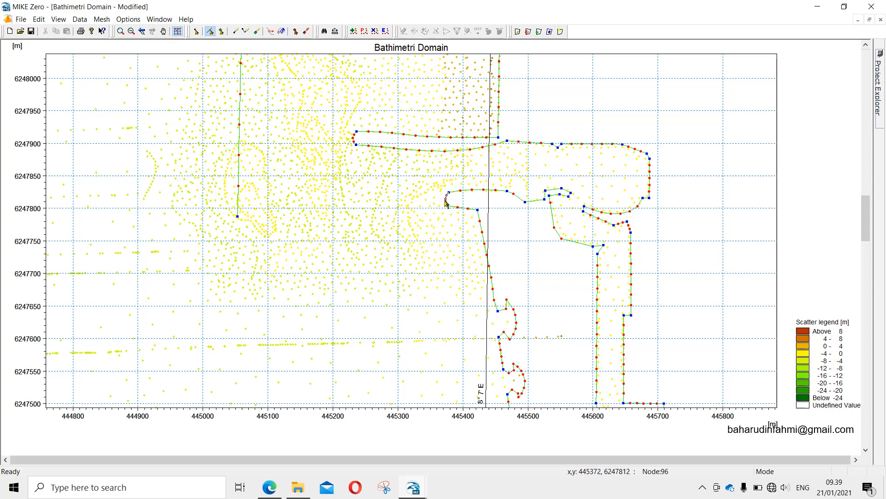
Step: Draw an arc extending the southern breakwater seaward by about 135 m, with a rounded tip, joining its two open nodes
click(245, 31)
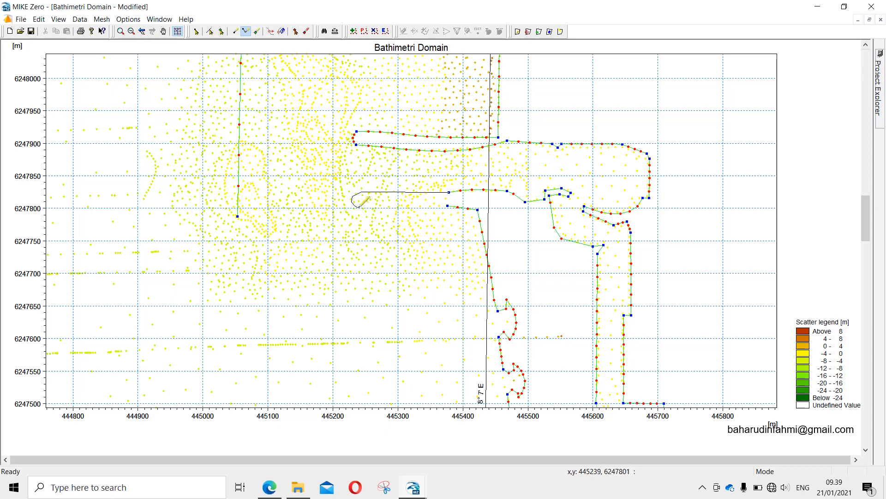
click(360, 207)
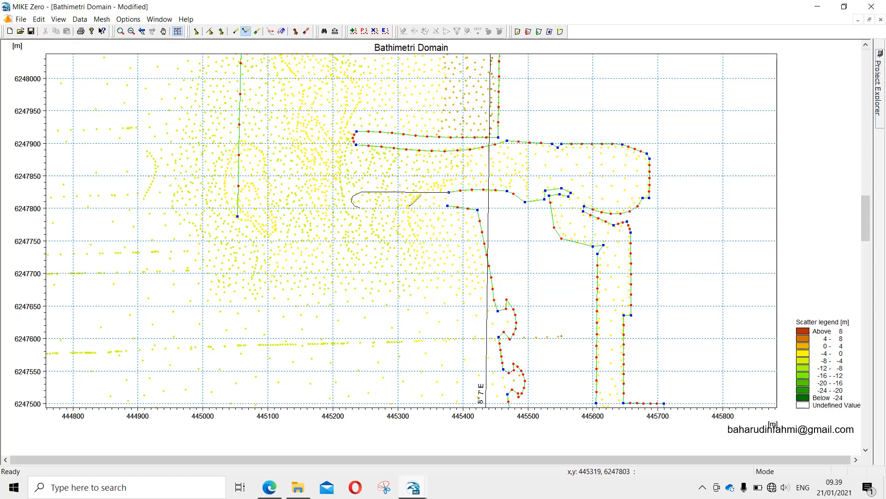
double_click(447, 206)
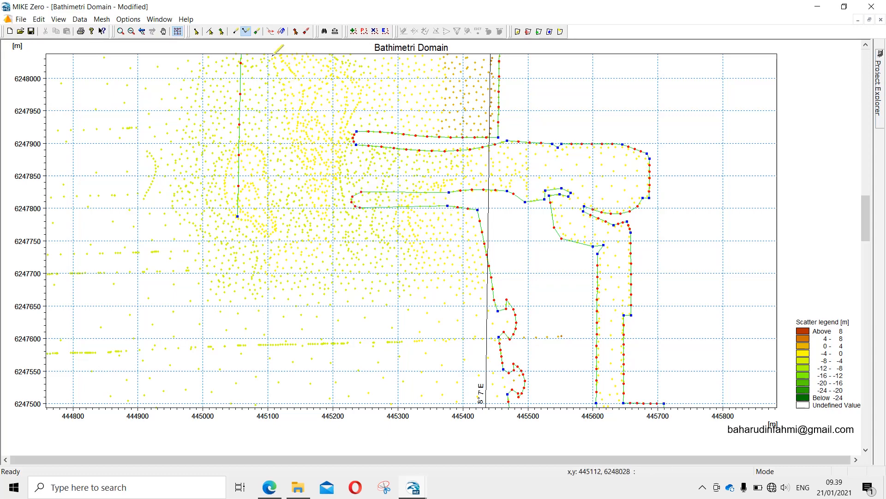
Step: Convert the two vertices where the extended breakwater's straight sides meet its rounded tip into nodes
click(196, 30)
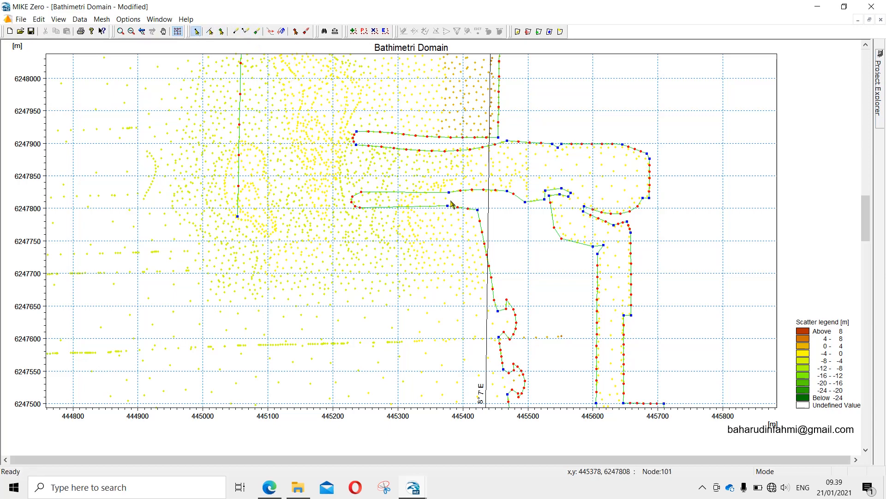
click(361, 191)
right_click(361, 207)
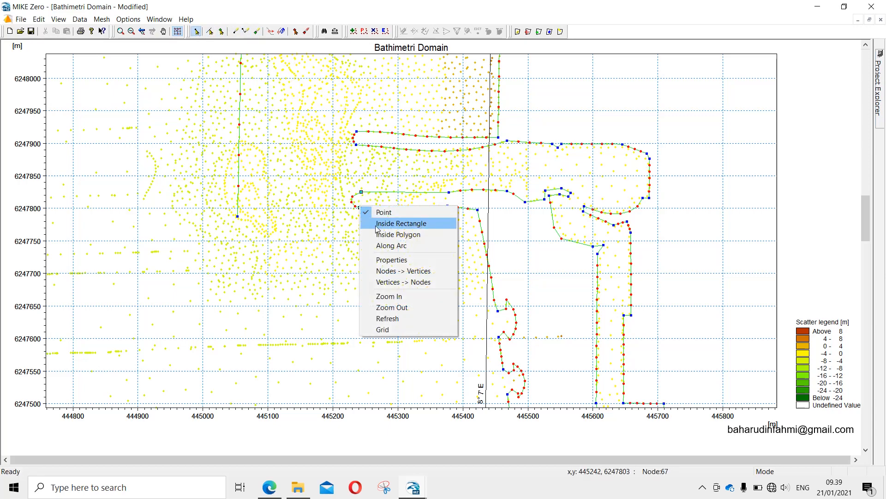
click(403, 282)
Step: Draw an arc from the refined area's open southwest node about 160 m south, then east to the shoreline node near 445450, 6247640
scroll(348, 243, down, 1)
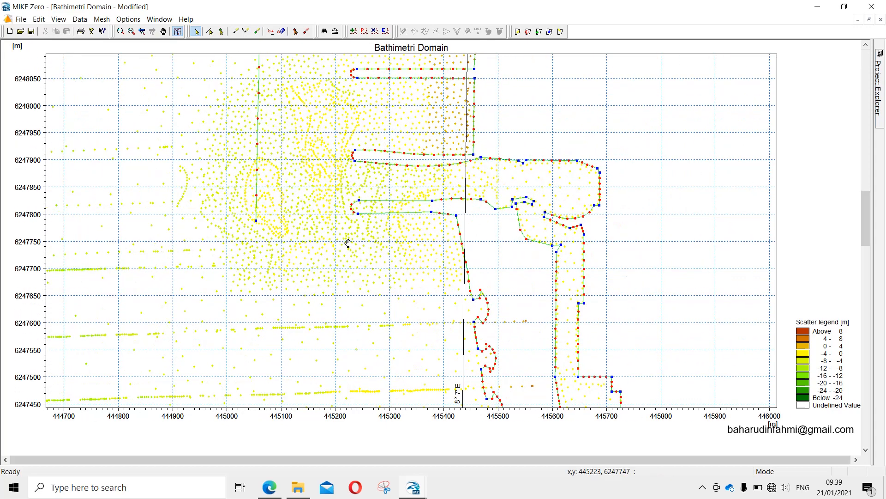
click(247, 32)
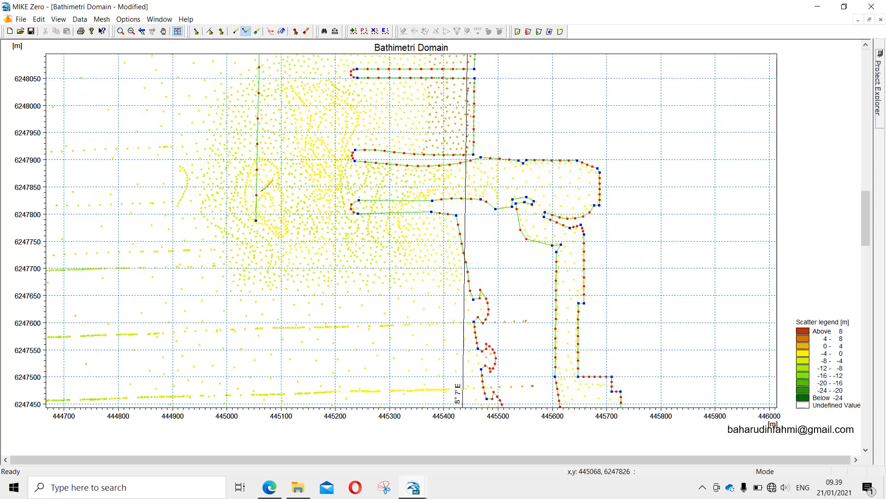
click(257, 221)
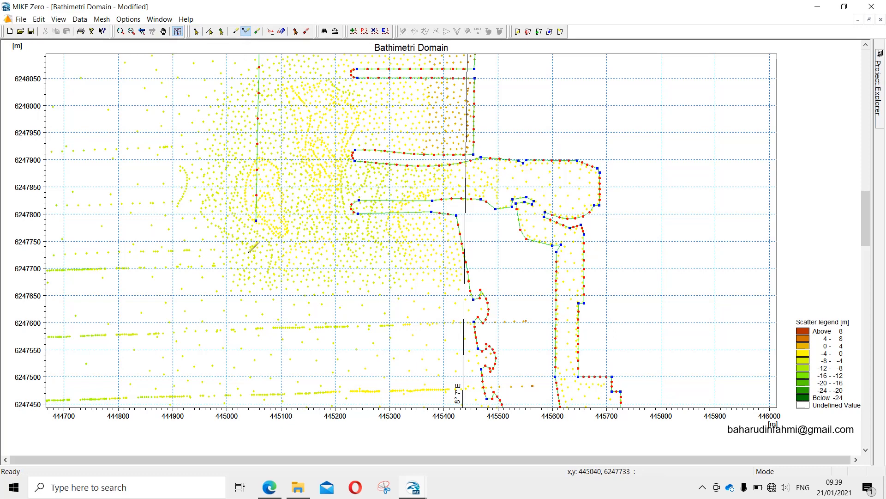
click(256, 307)
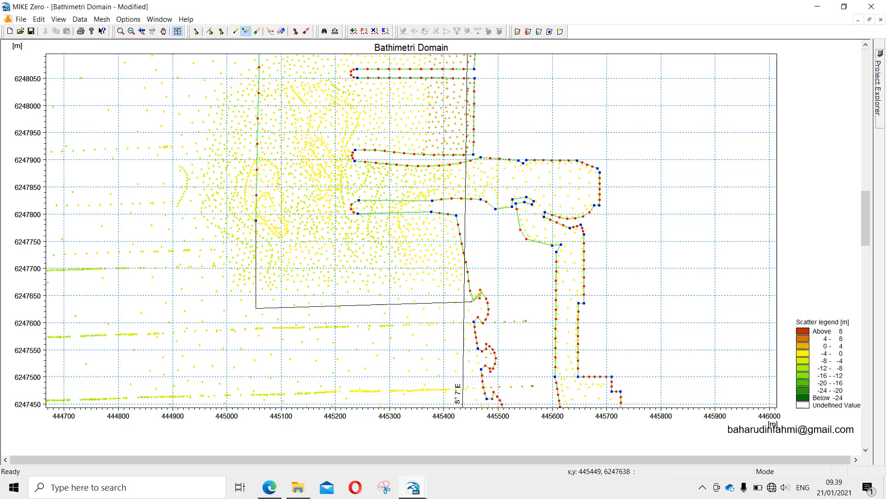
click(474, 301)
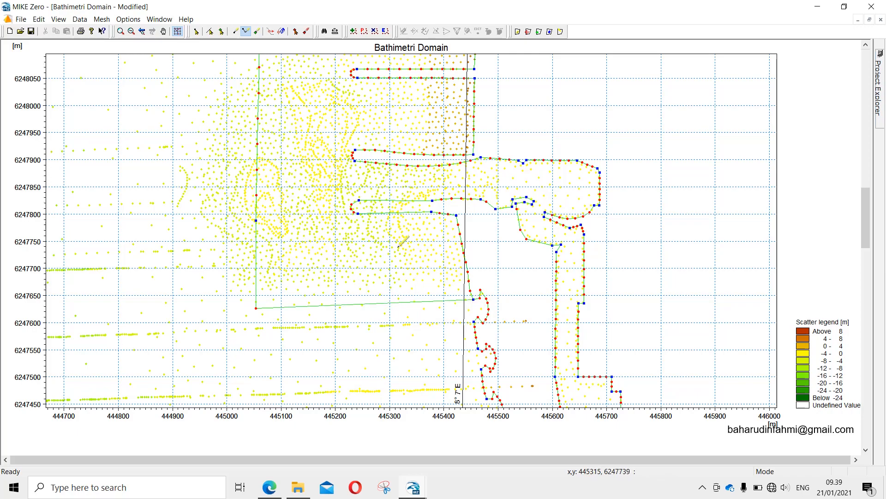
Step: Redistribute the vertices on both straight sides of the extended breakwater, setting the number of vertices to 10
scroll(398, 247, down, 5)
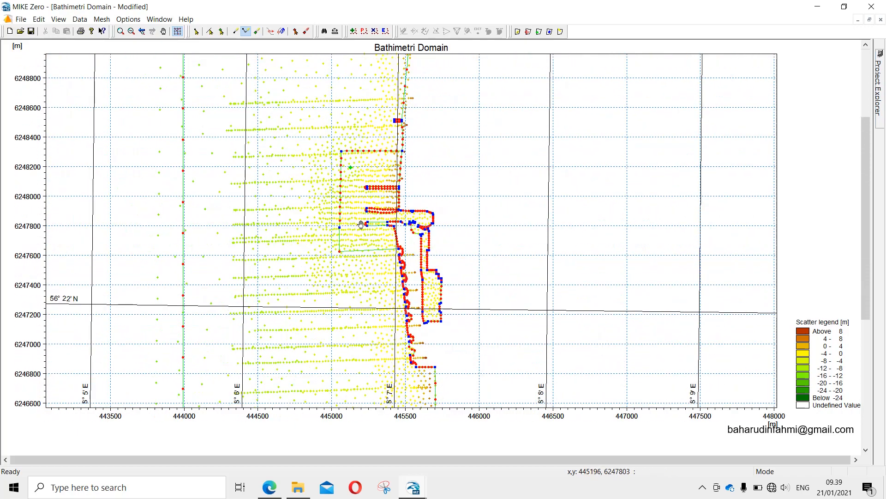
scroll(361, 225, up, 5)
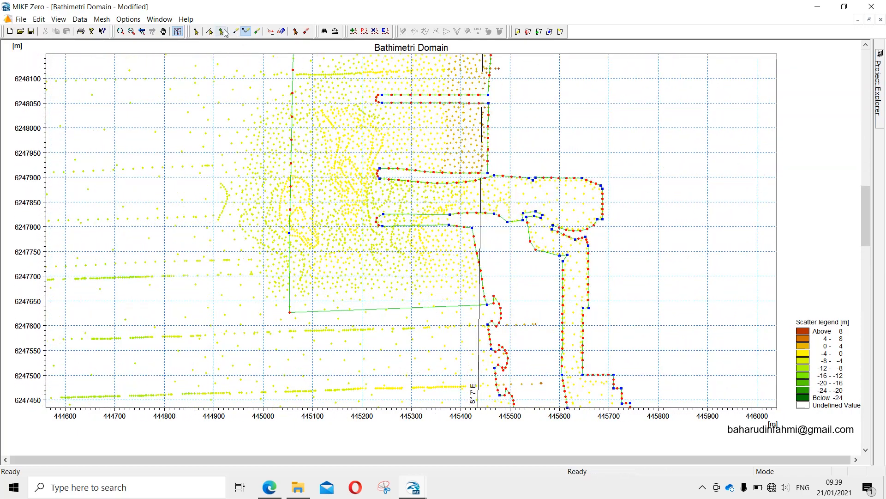
click(211, 32)
click(434, 215)
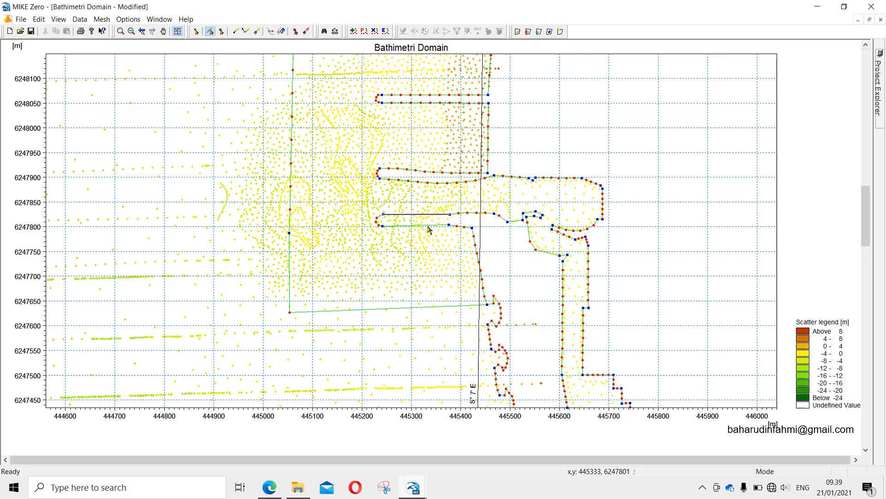
shift+click(427, 226)
right_click(425, 226)
click(452, 271)
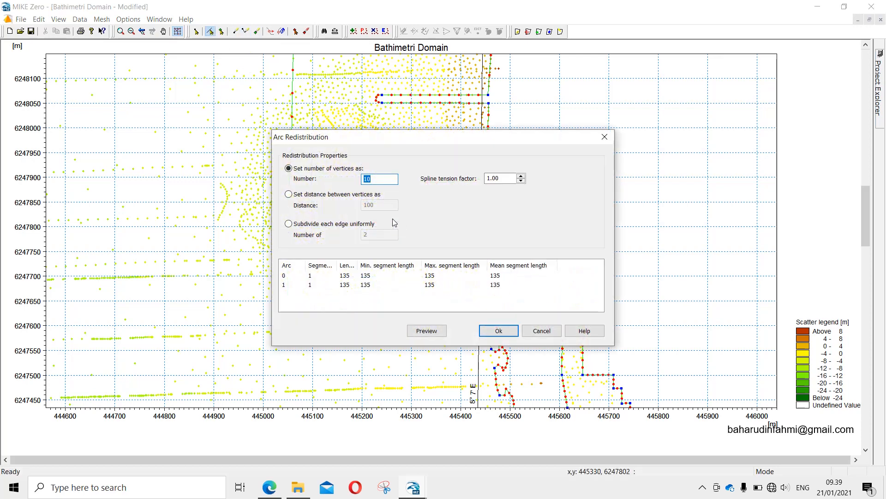
click(499, 331)
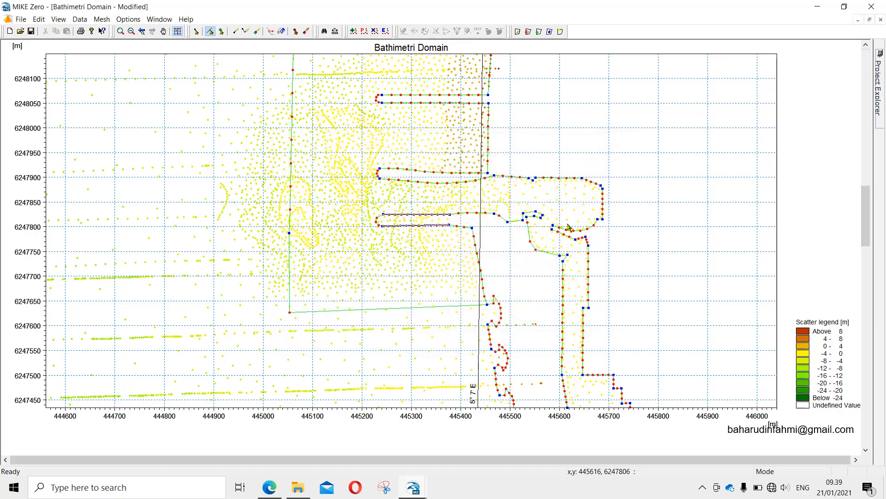
Step: Check the node and arc attributes of the domain's northern boundary arc
scroll(568, 223, down, 2)
scroll(568, 224, down, 4)
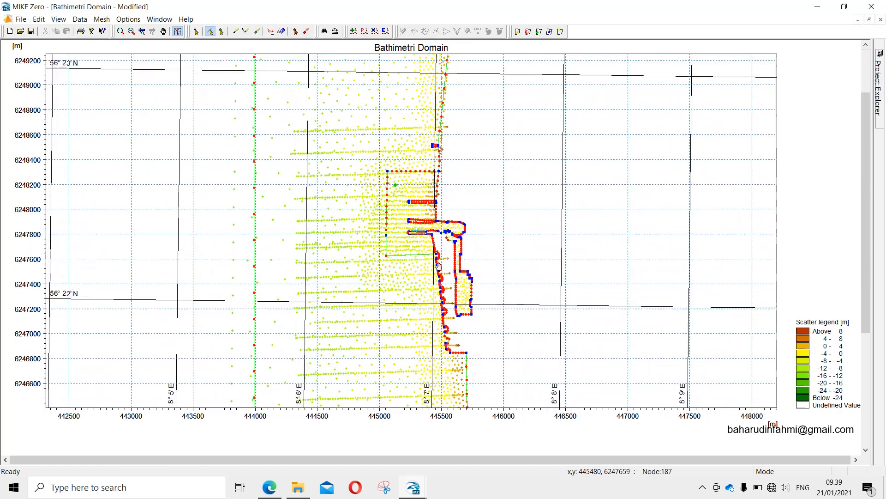
scroll(437, 291, down, 4)
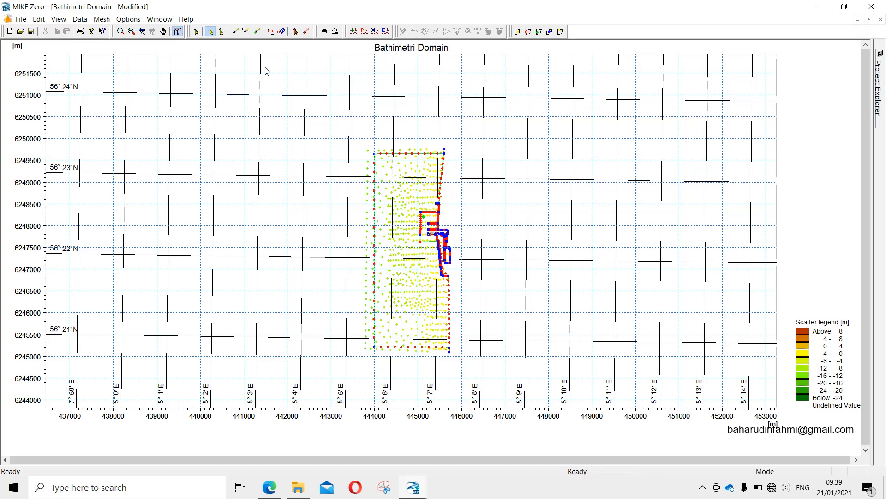
right_click(400, 156)
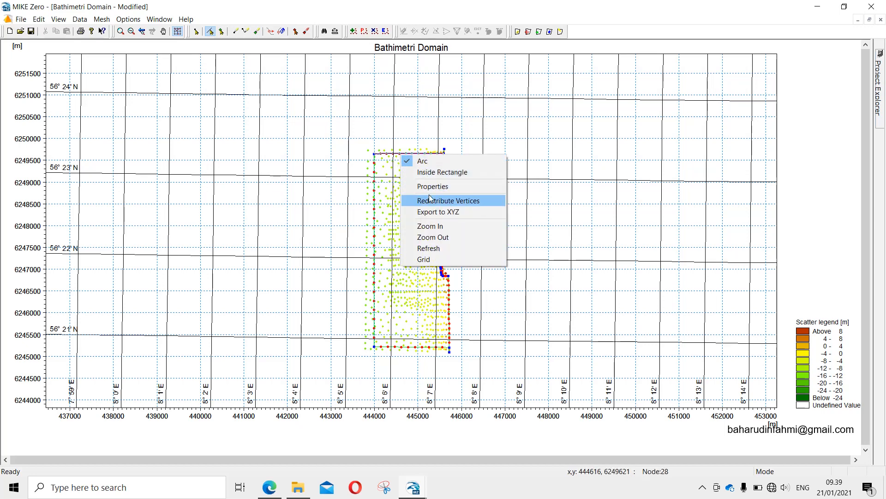
click(432, 189)
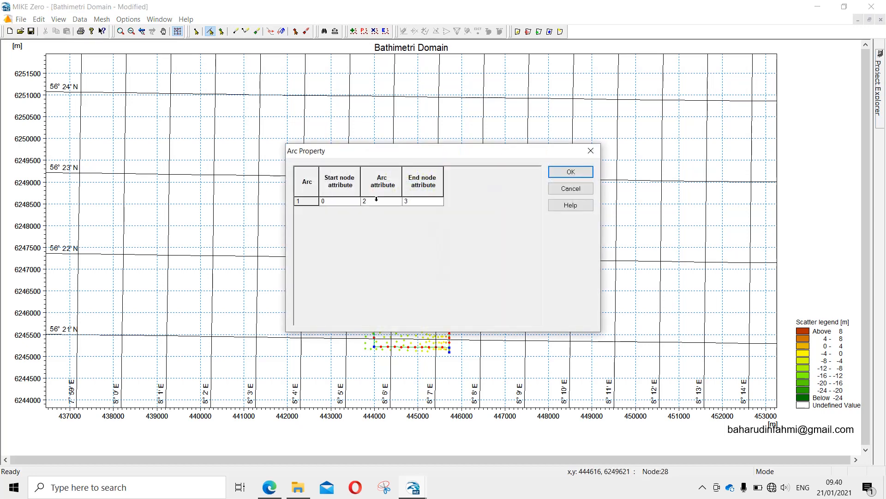
click(591, 150)
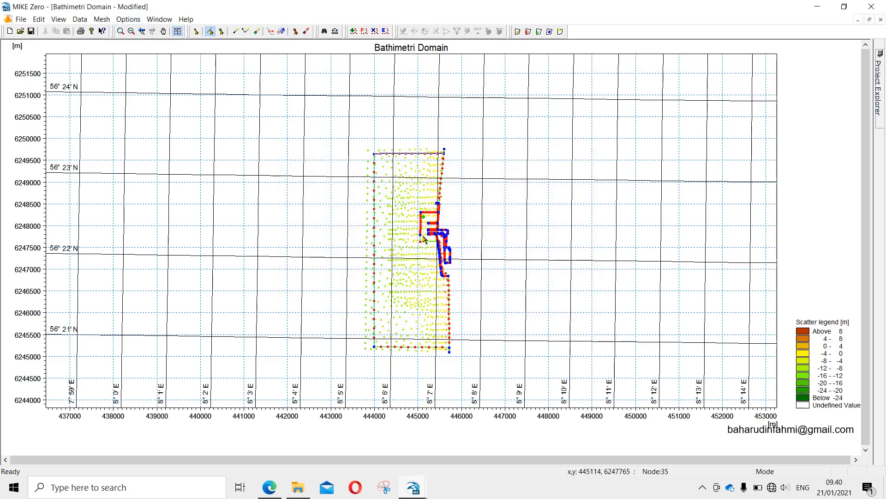
Step: Generate a triangular mesh with maximum element area 10000 m², smallest allowable angle 26 and maximum 100000 nodes
scroll(424, 239, up, 1)
scroll(425, 238, up, 4)
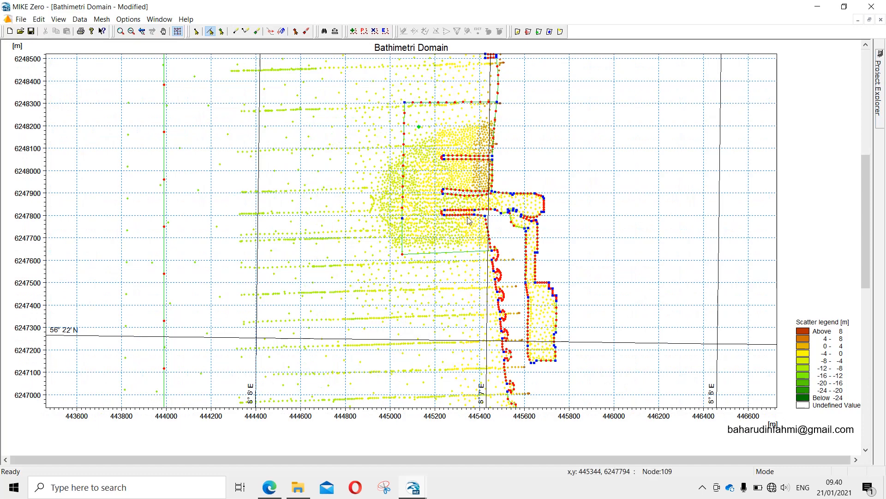
click(101, 19)
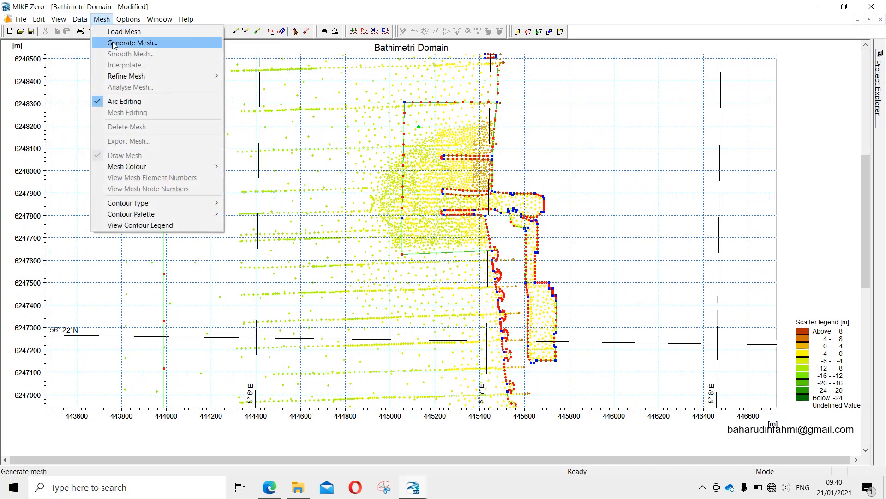
click(113, 43)
click(530, 196)
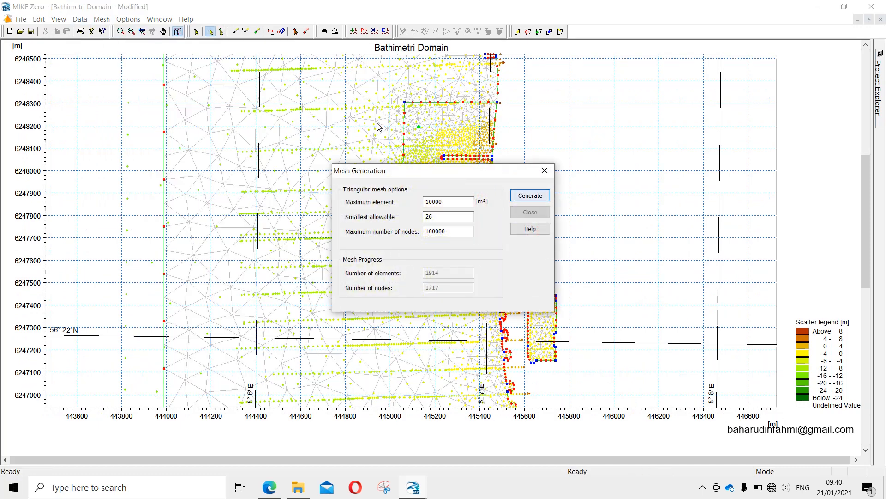
click(530, 212)
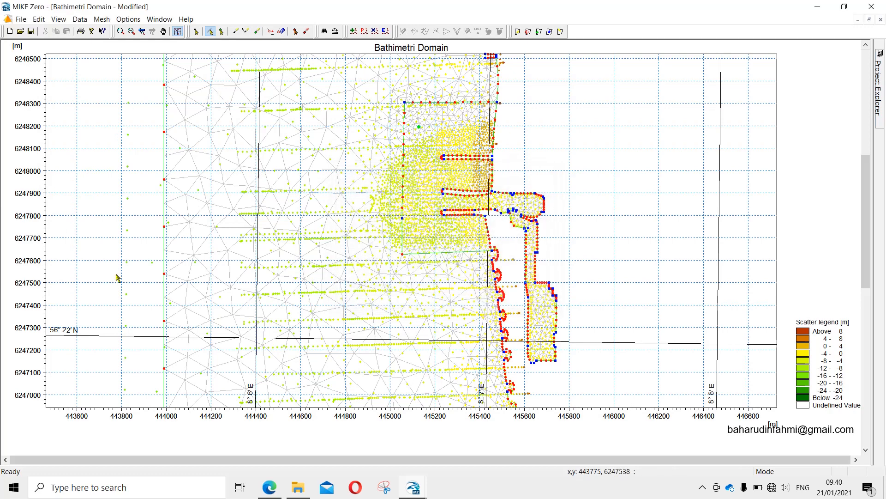
click(98, 19)
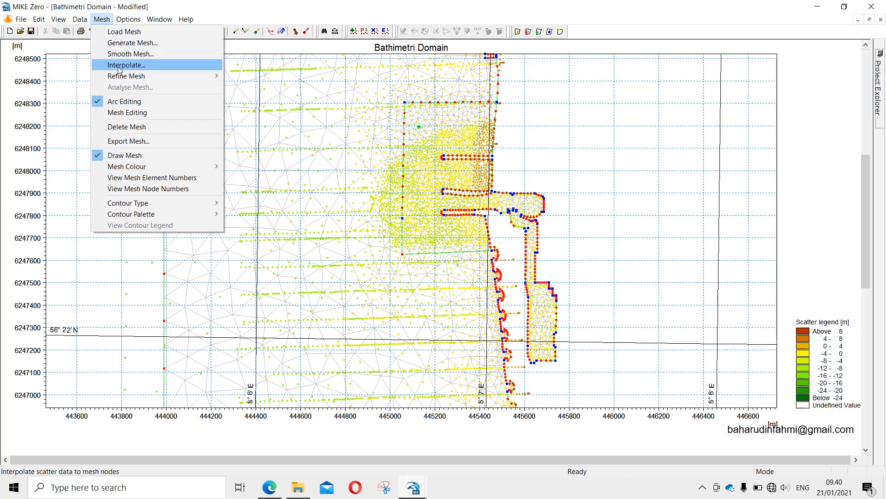
click(126, 142)
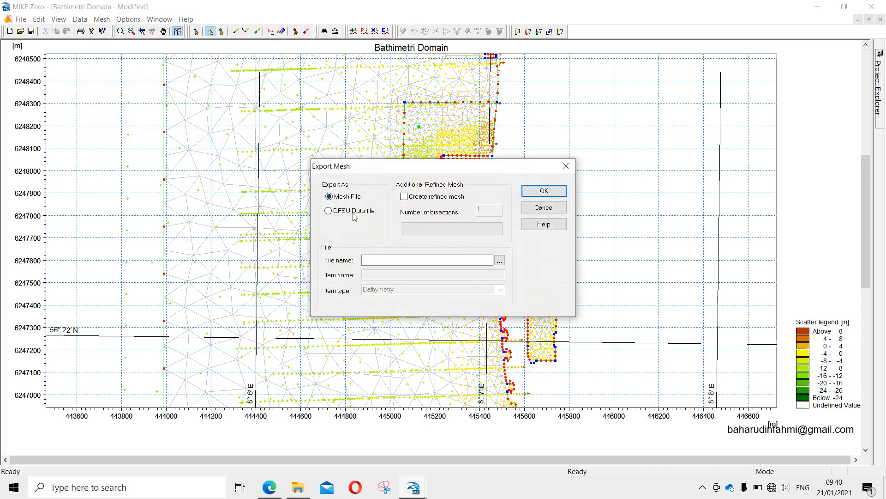
click(544, 207)
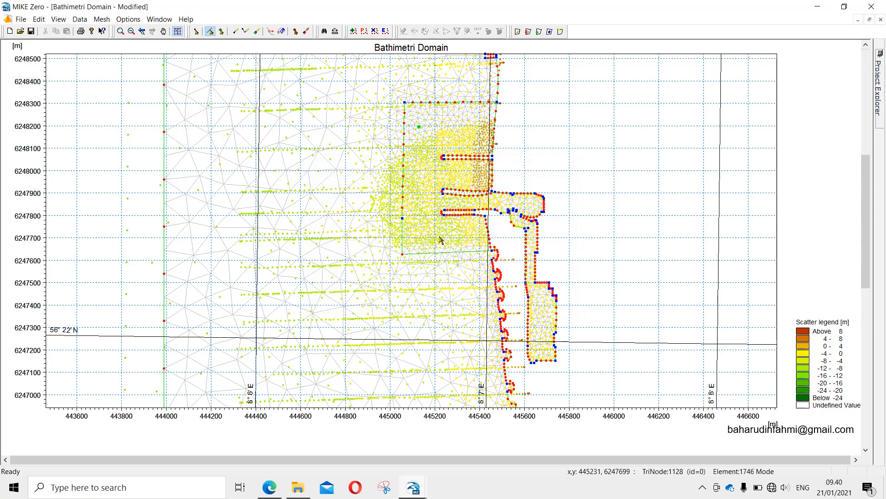
scroll(400, 199, down, 2)
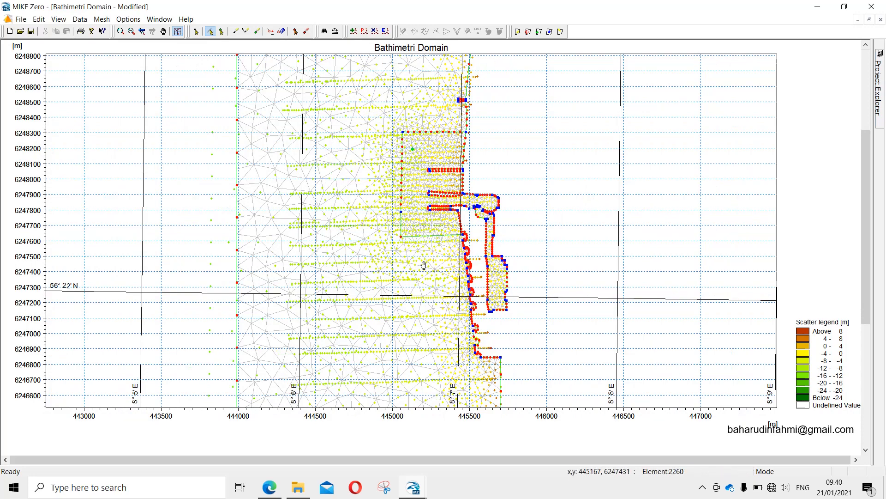
scroll(388, 198, down, 2)
scroll(388, 198, down, 2)
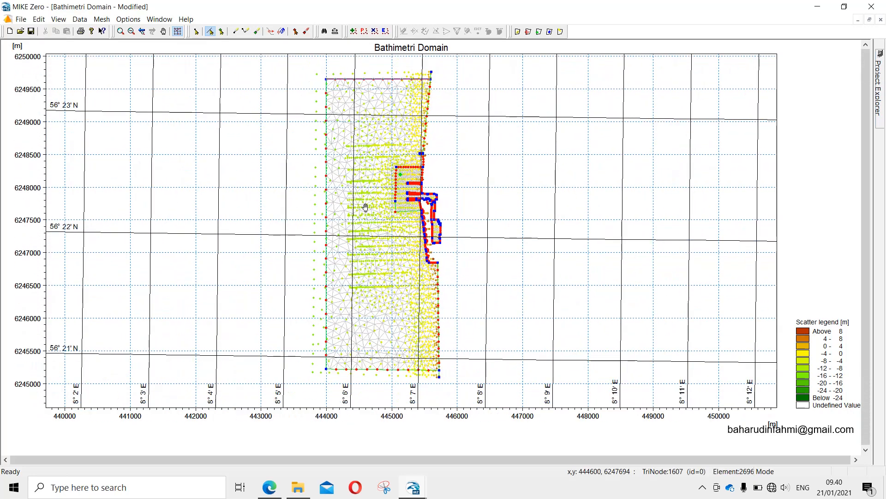
Step: Start Excel, create a blank workbook and maximize its window
click(421, 496)
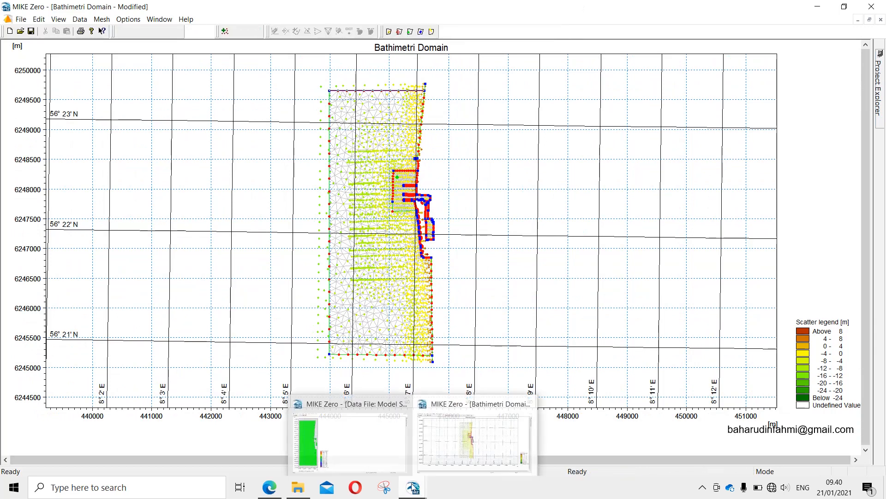
click(383, 444)
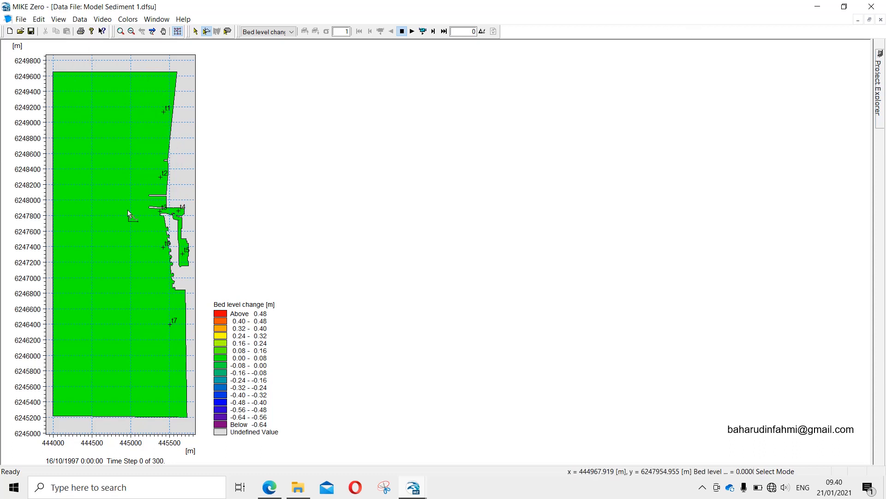
click(123, 490)
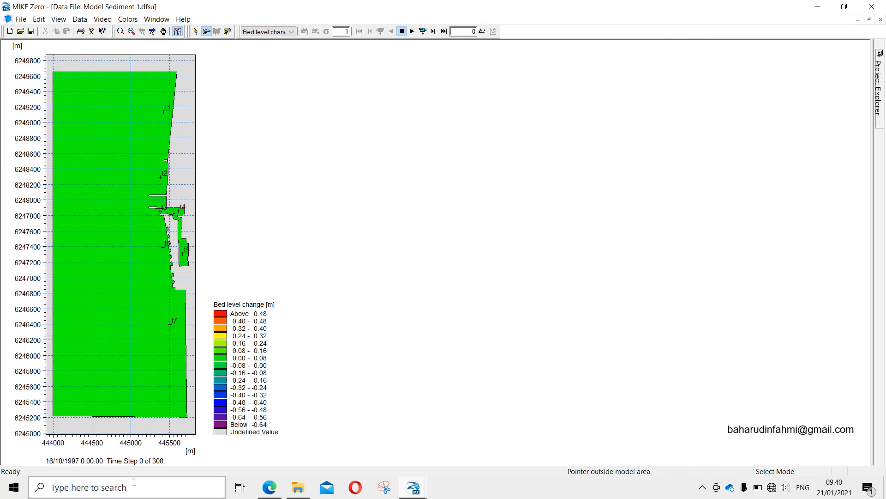
text(excel)
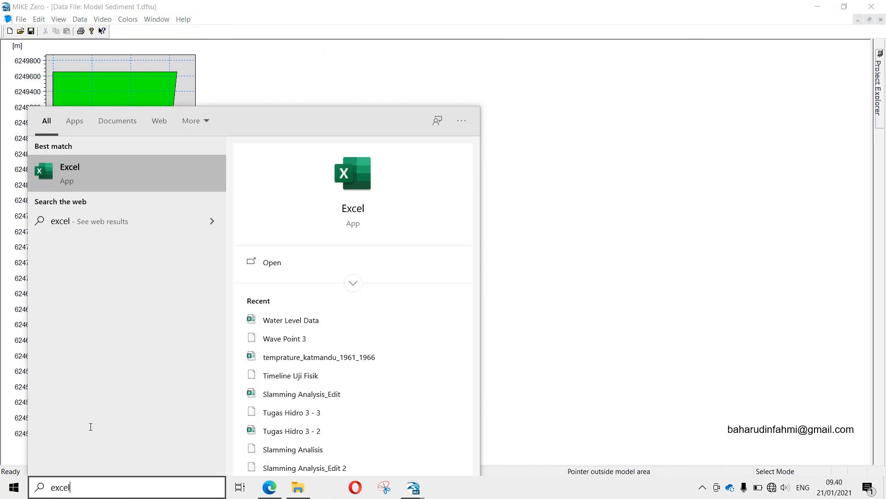
click(102, 179)
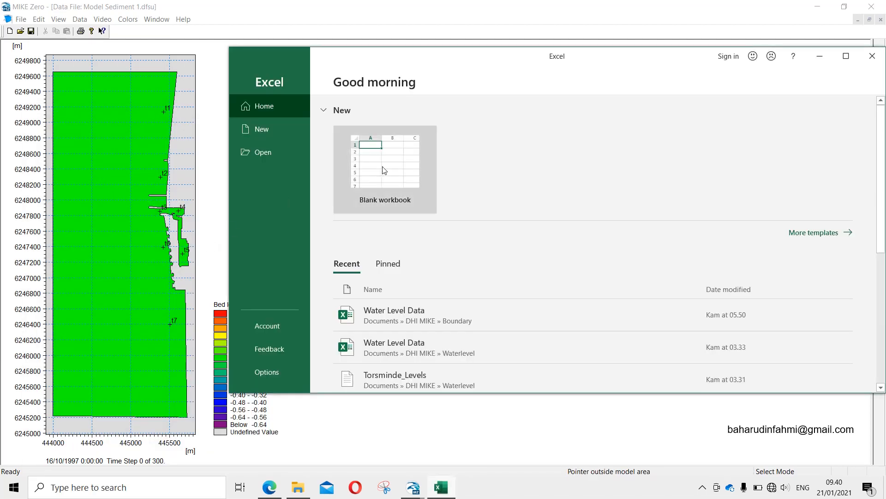
click(383, 171)
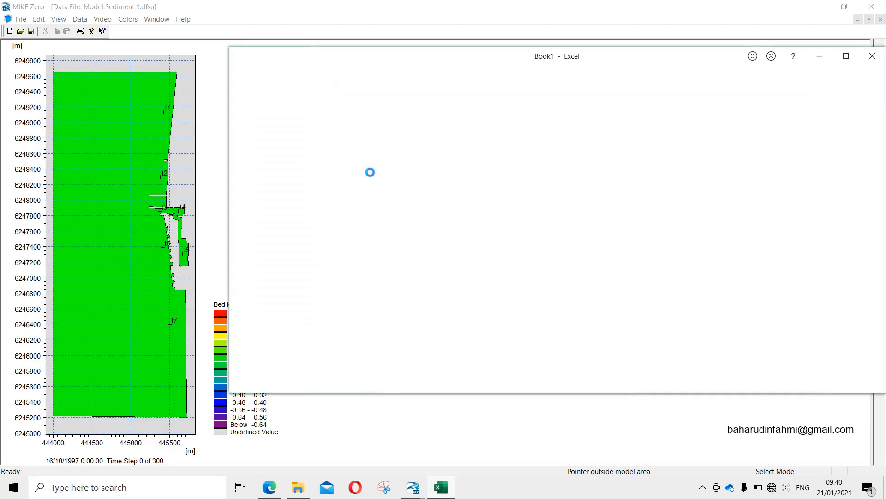
click(846, 56)
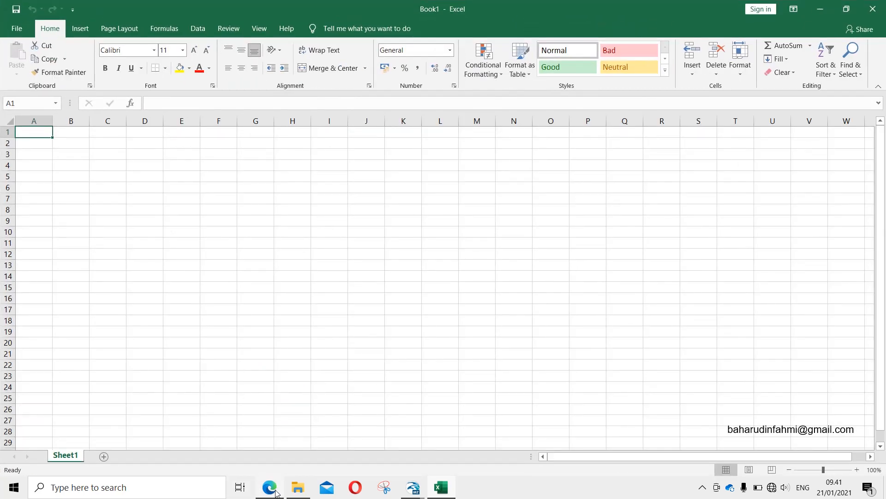
Step: Copy all seven time series location coordinates from the Model Sediment 1.dfsu data file into the Excel sheet, starting at cell B2
mouse_move(416, 492)
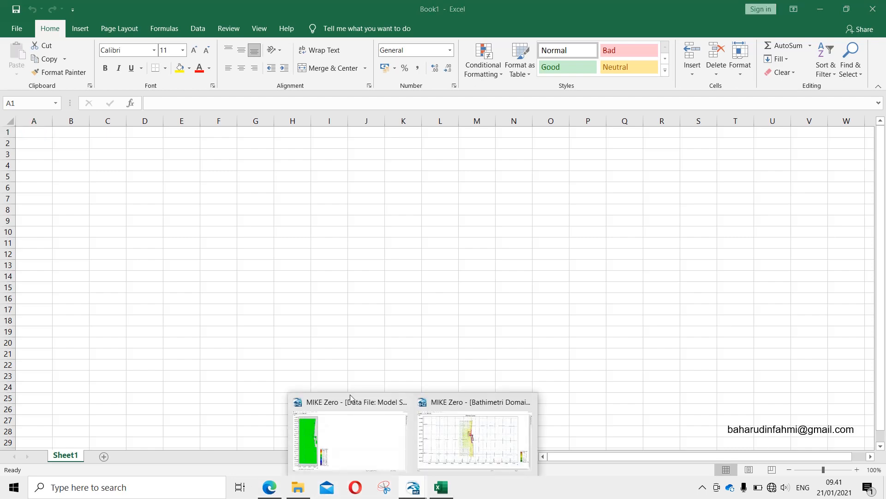
click(370, 427)
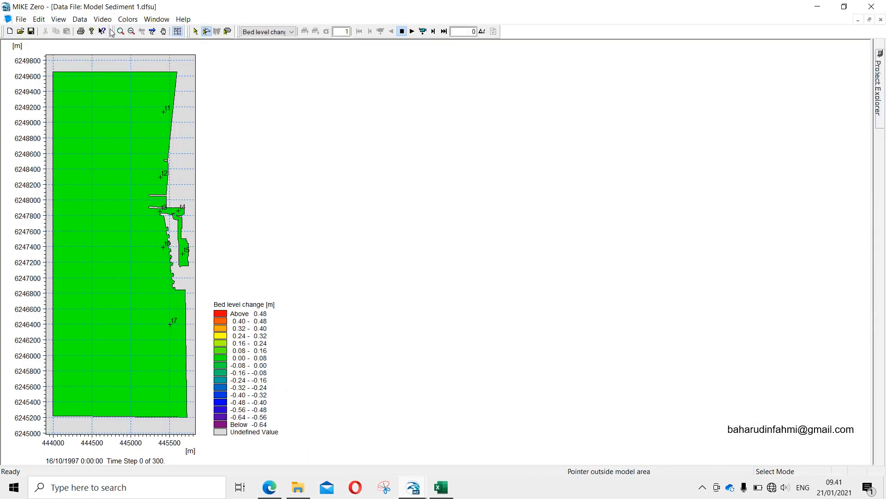
click(79, 19)
click(110, 53)
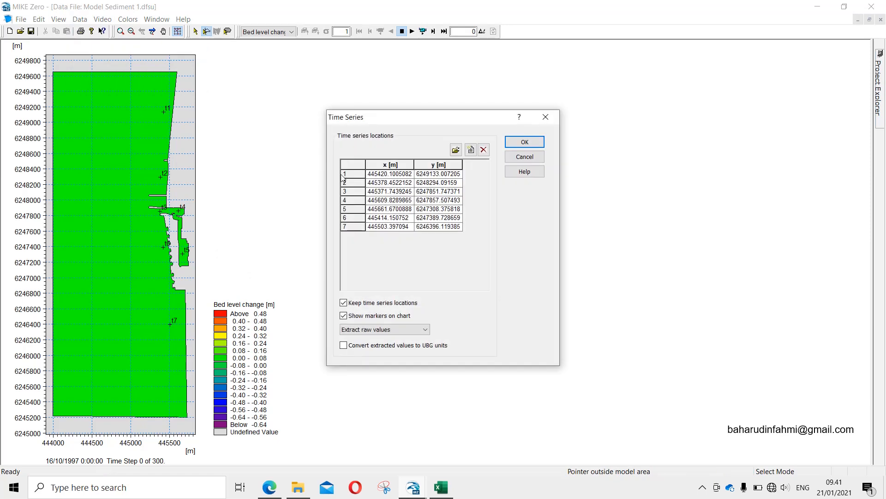
click(358, 167)
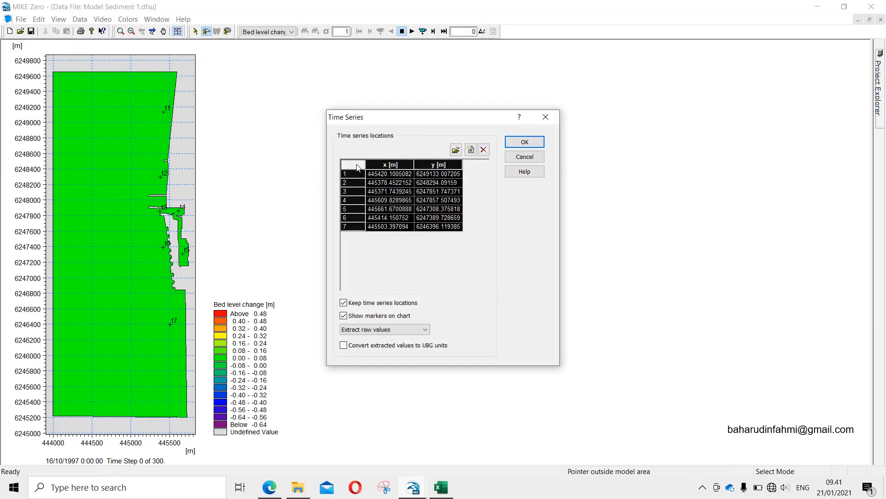
click(437, 492)
click(59, 144)
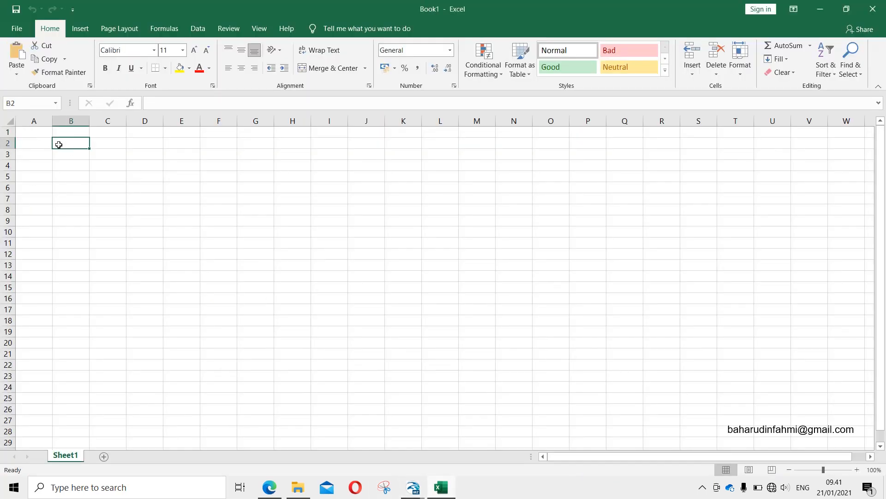
text(445420.1	6249133 445378.5	6248294 445371.7	6247852 445609.8	6247858 445661.7	6247308 445414.2	6247390 445503.4	6246396)
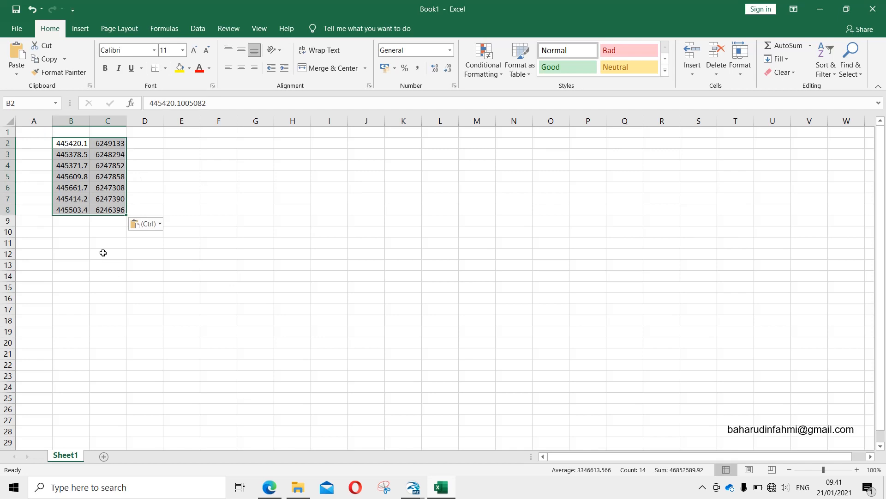
Step: Number the seven coordinate rows 1 to 7 in cells A2:A8
click(36, 143)
text(1)
key(Return)
text(2)
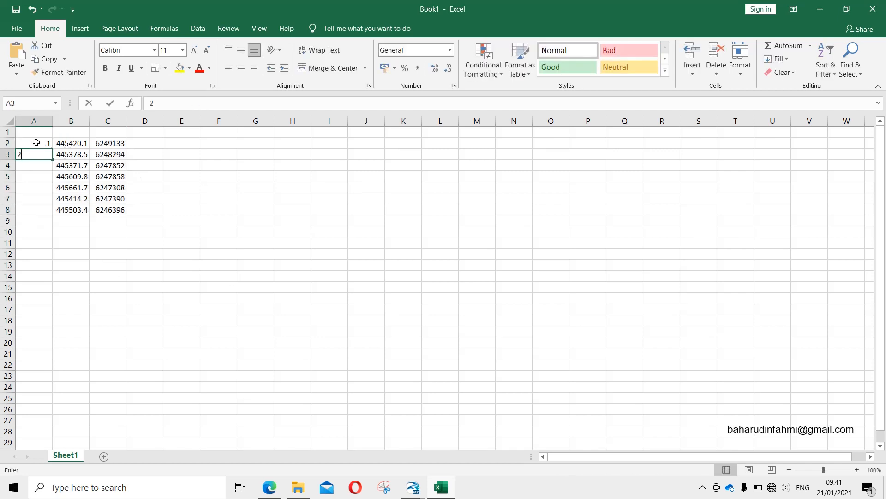
key(Return)
drag(27, 150, 41, 215)
click(129, 250)
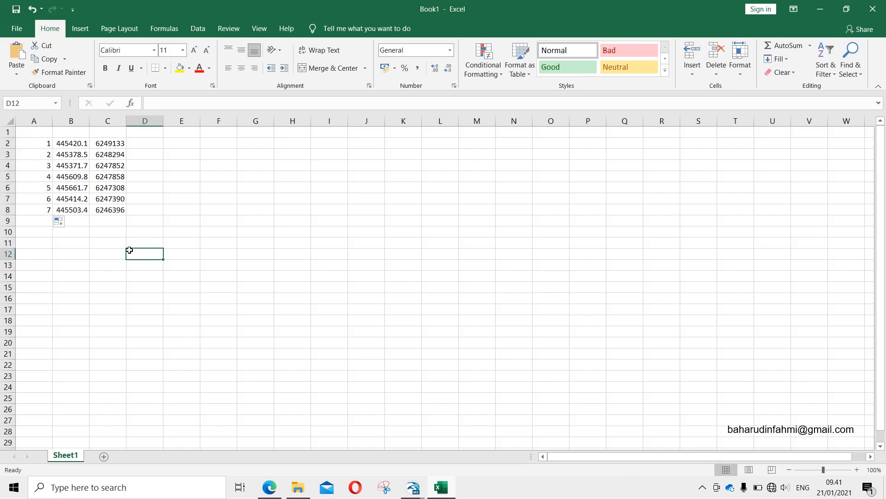
Step: Switch back to MIKE Zero, cancel the time series extraction and close the Model Sediment 1.dfsu data file
mouse_move(413, 487)
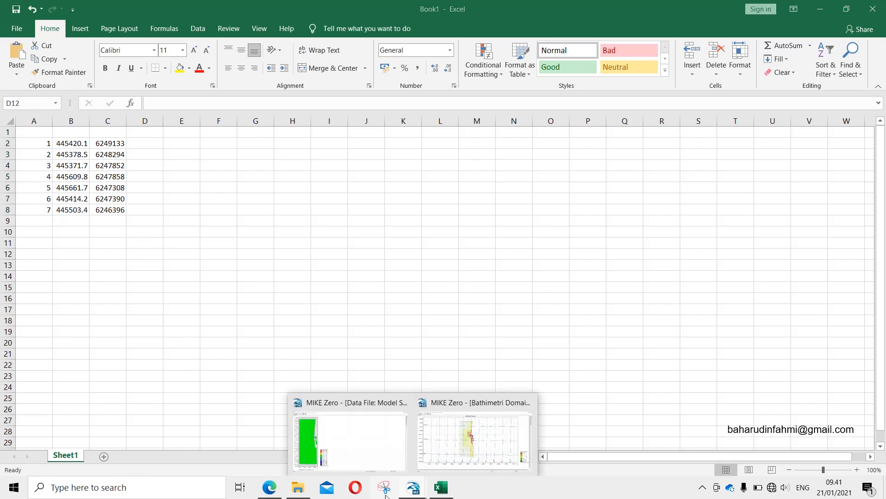
click(360, 447)
click(524, 158)
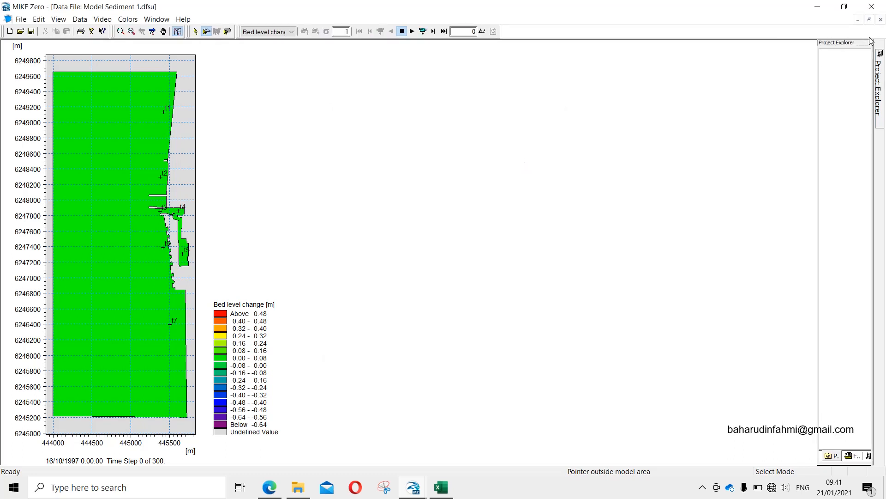
click(880, 20)
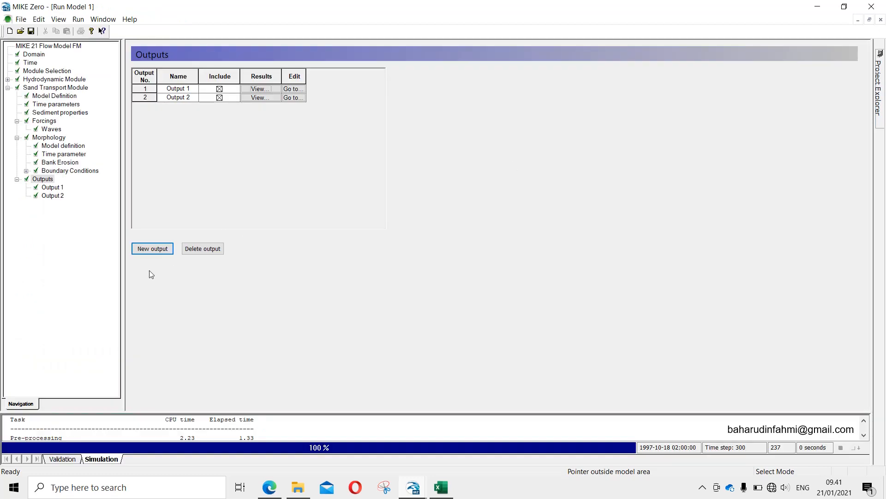
Step: Check the domain's mesh file, keeping Mesh_Domain, and review the Hydrodynamic Module's outputs list in Run Model 1
click(8, 88)
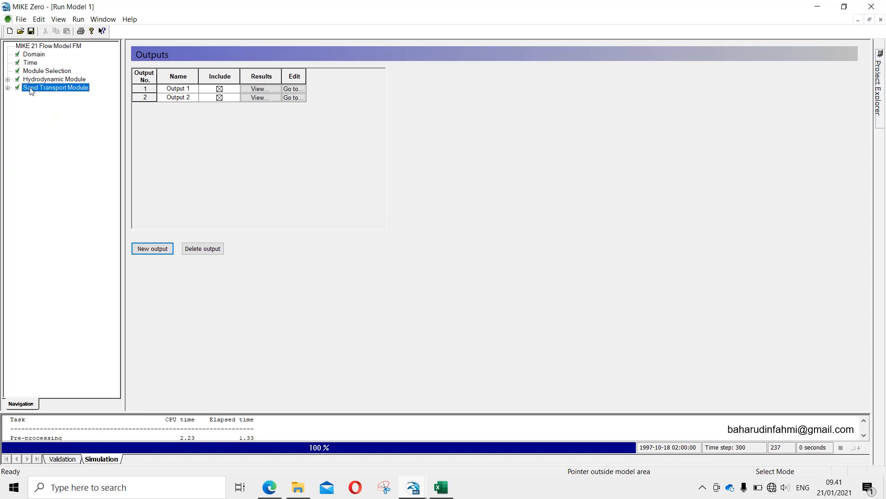
click(34, 55)
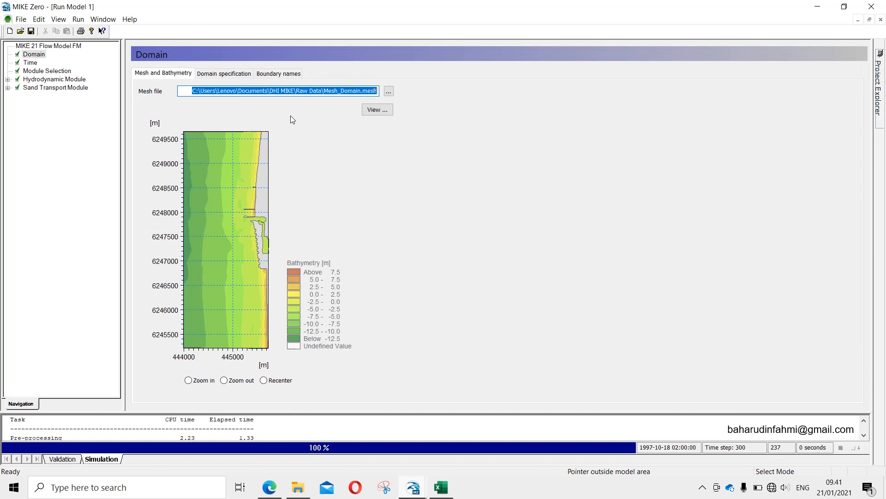
click(388, 92)
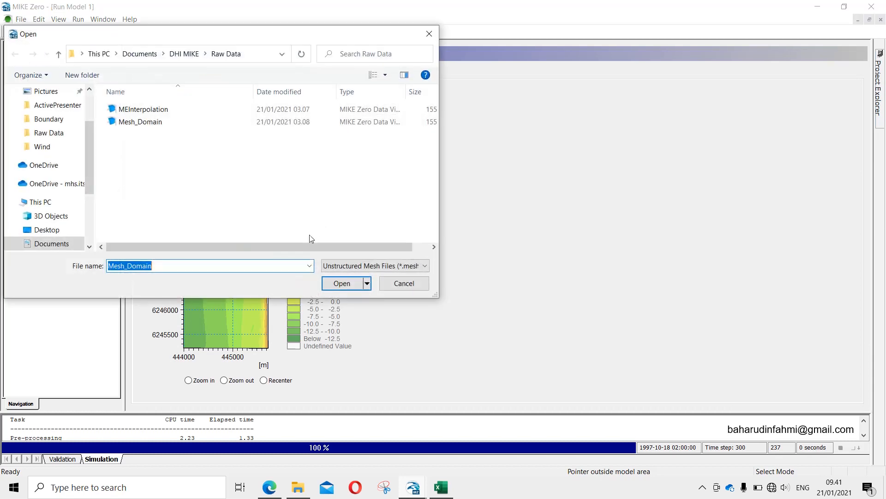
click(342, 283)
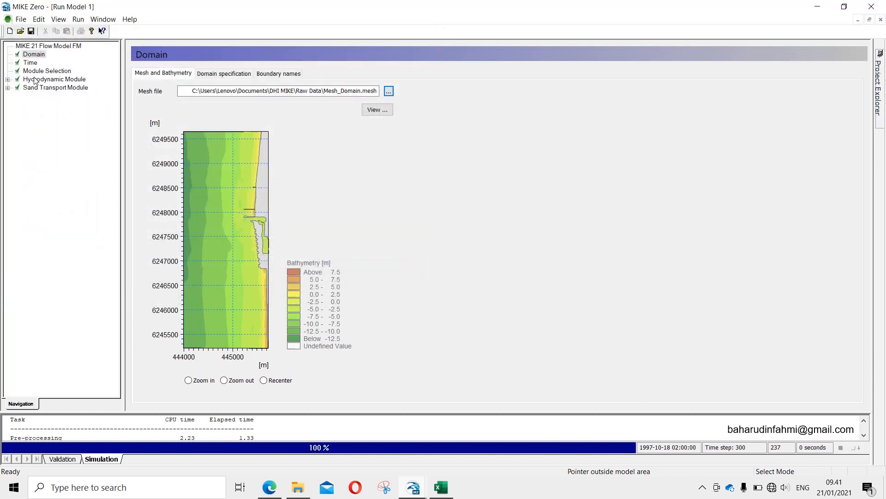
click(8, 80)
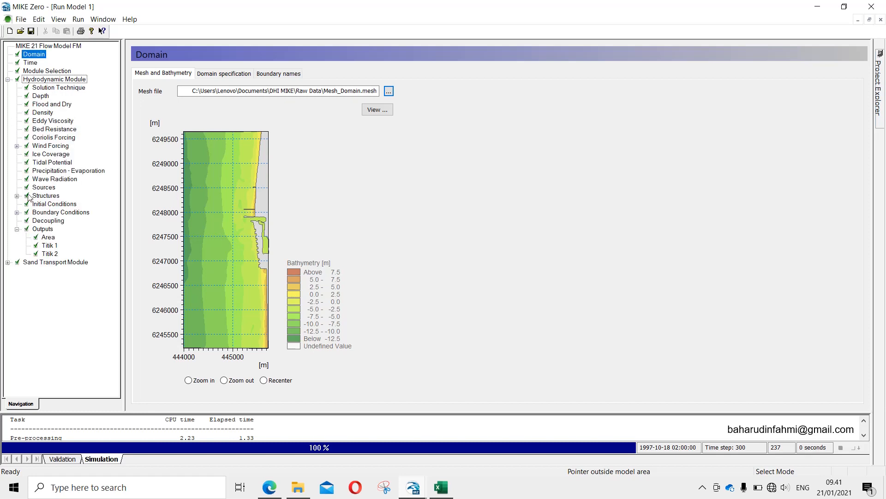
click(44, 229)
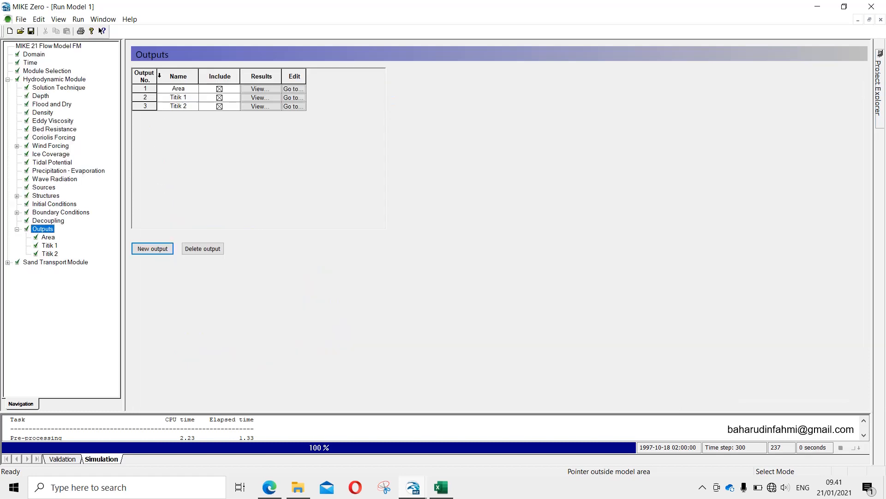
Step: Smooth the Bathimetri Domain mesh with 10 iterations, leaving the mesh nodes at arcs untouched
mouse_move(424, 484)
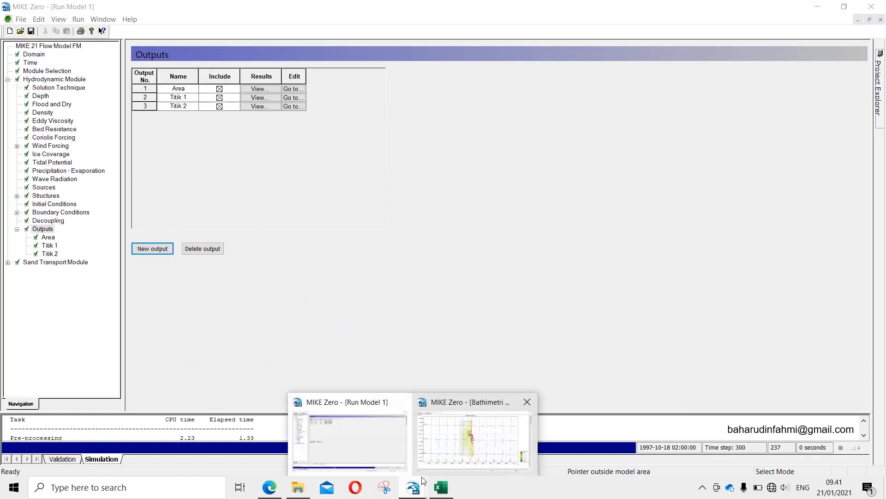
click(455, 448)
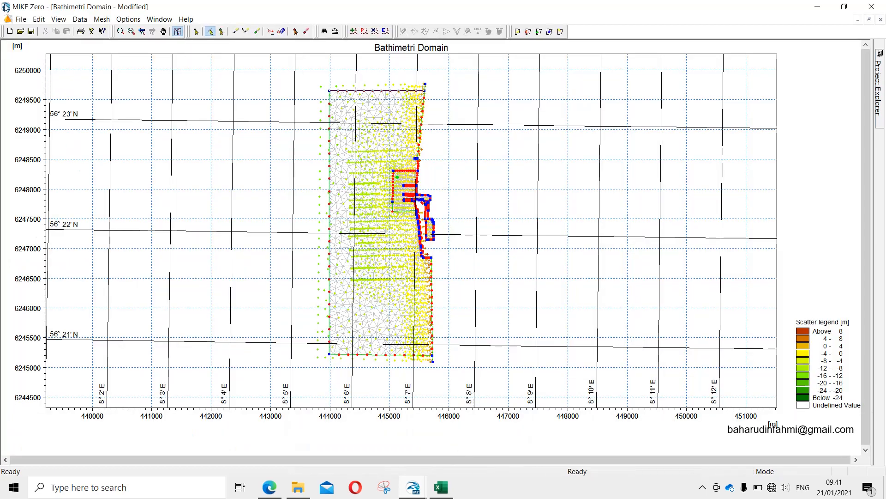
click(21, 19)
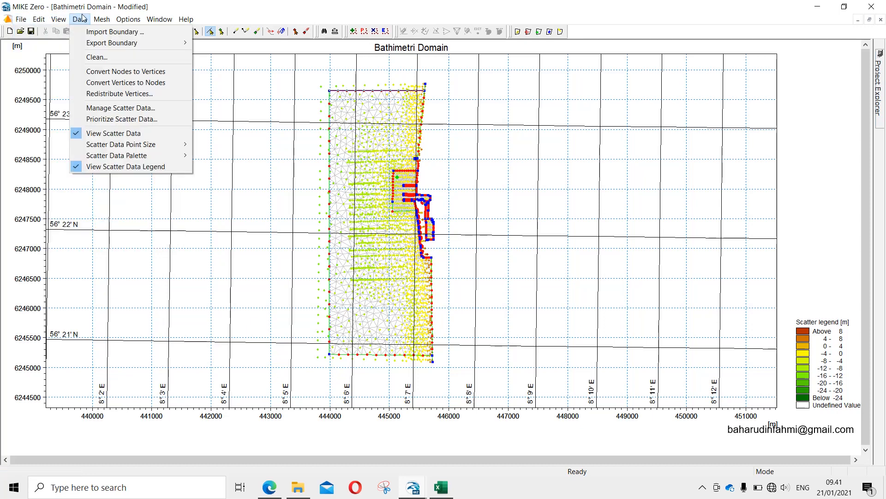
mouse_move(102, 19)
click(111, 53)
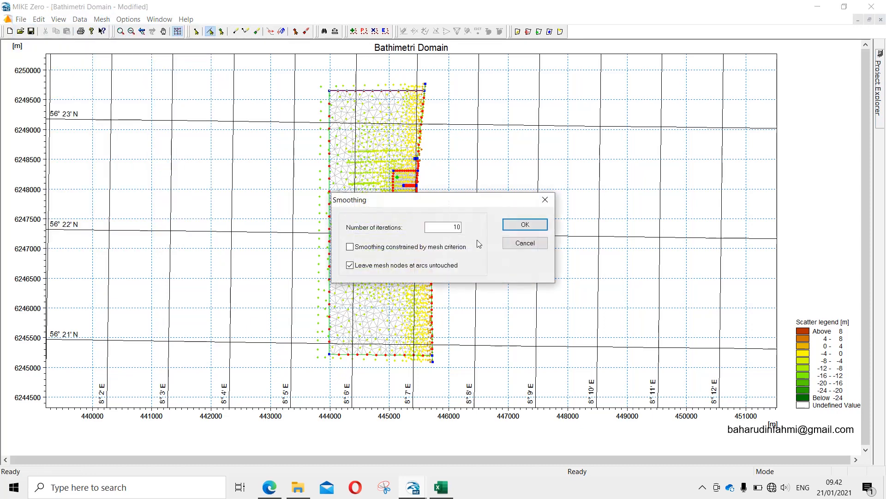
click(525, 225)
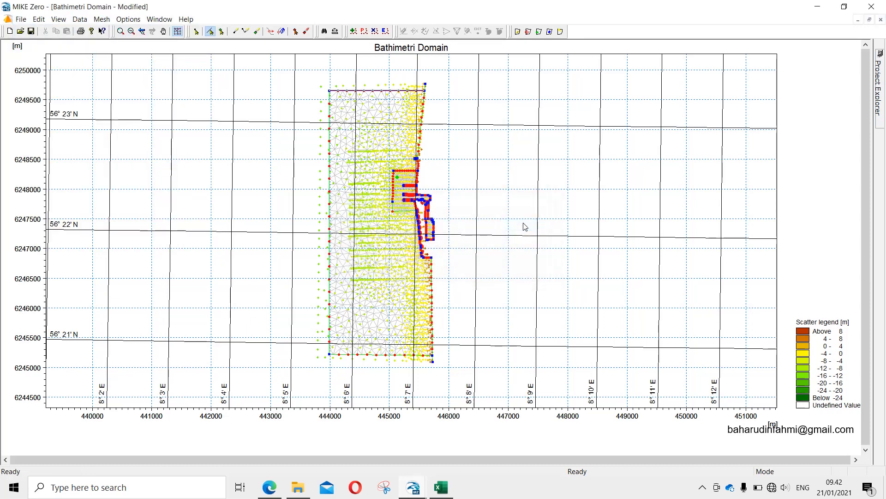
Step: Interpolate the scatter bathymetry onto the smoothed mesh using Natural Neighbour with extrapolation beyond the convex hull
click(100, 18)
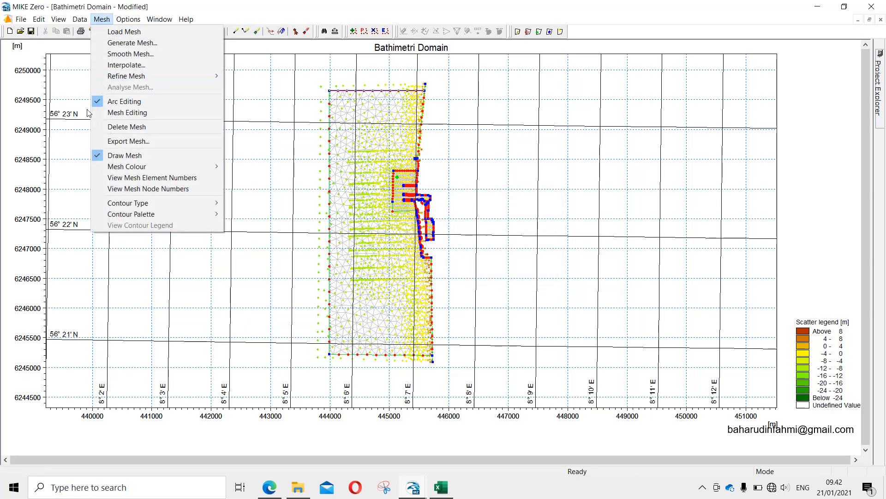
click(131, 65)
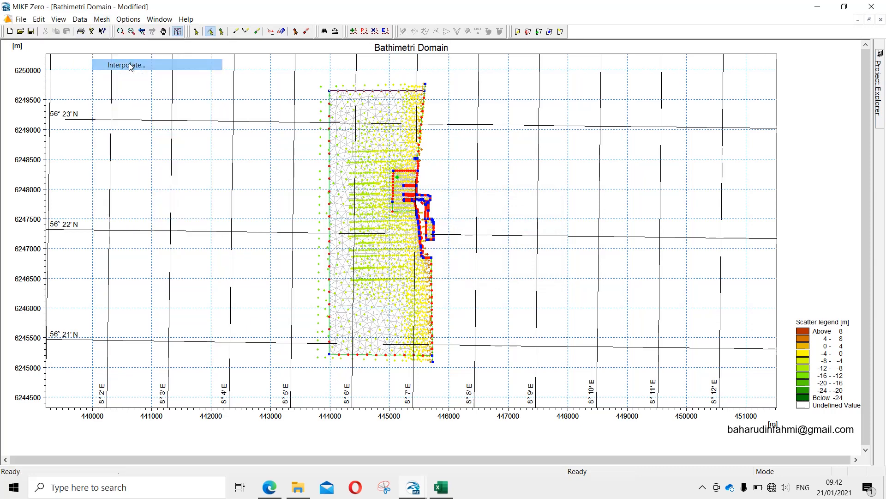
click(383, 384)
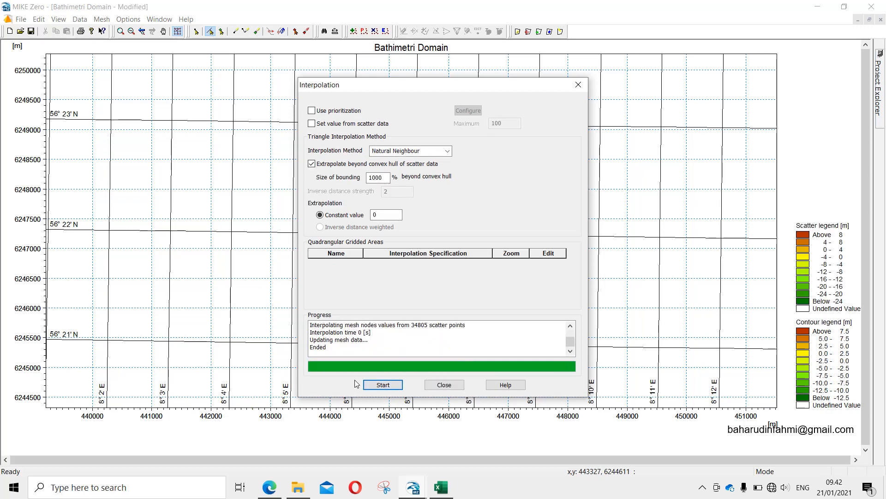
click(444, 385)
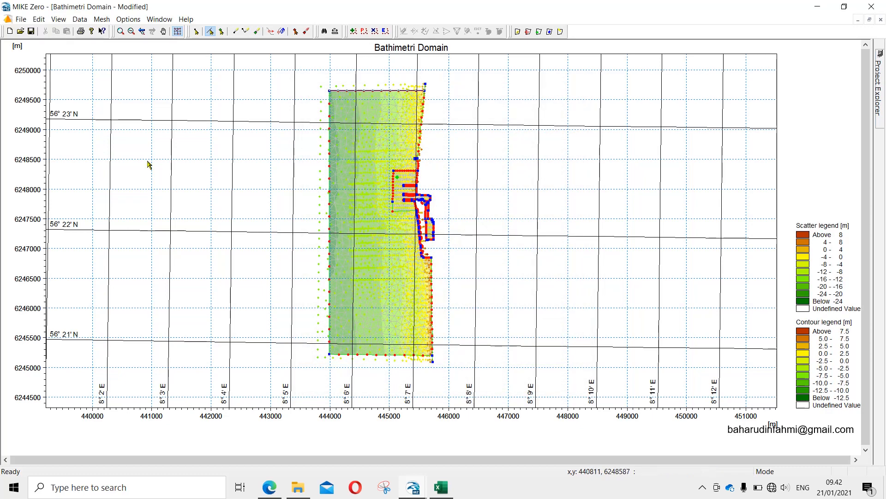
Step: Save the mesh generator file as a copy named Bathimetri Domain 2 in the mdf bathimetri folder
click(20, 19)
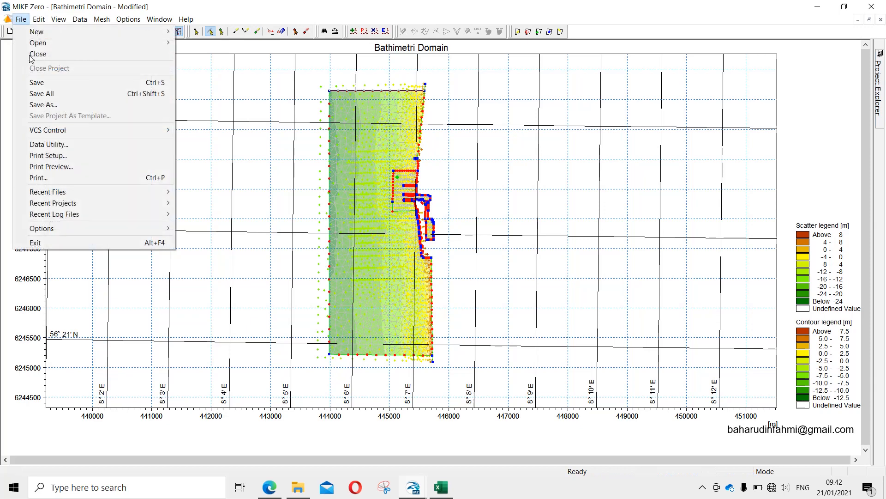
click(40, 105)
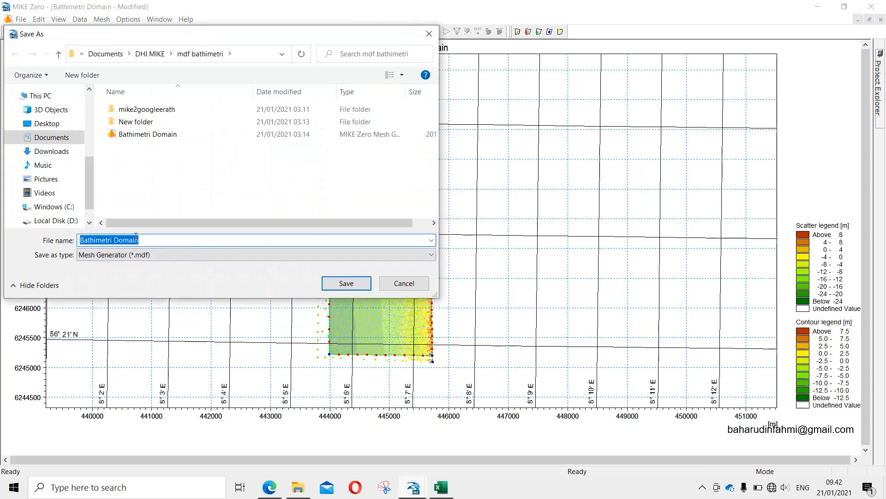
click(148, 240)
text(2)
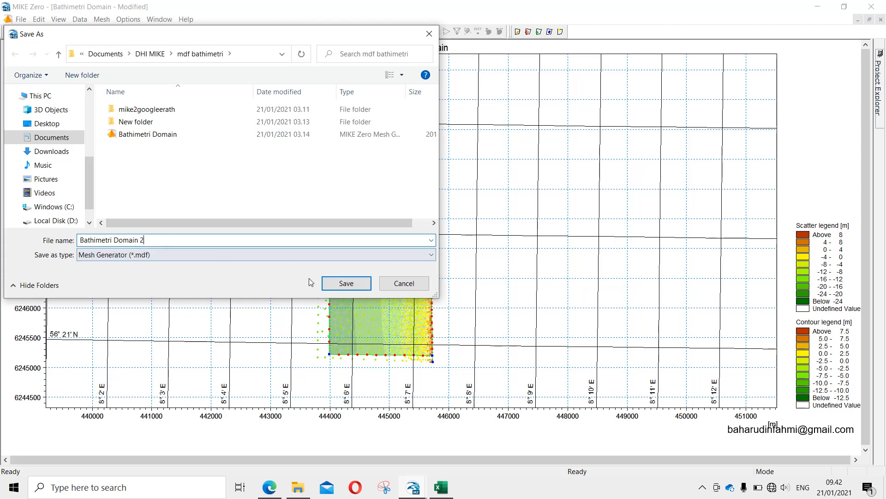
click(346, 283)
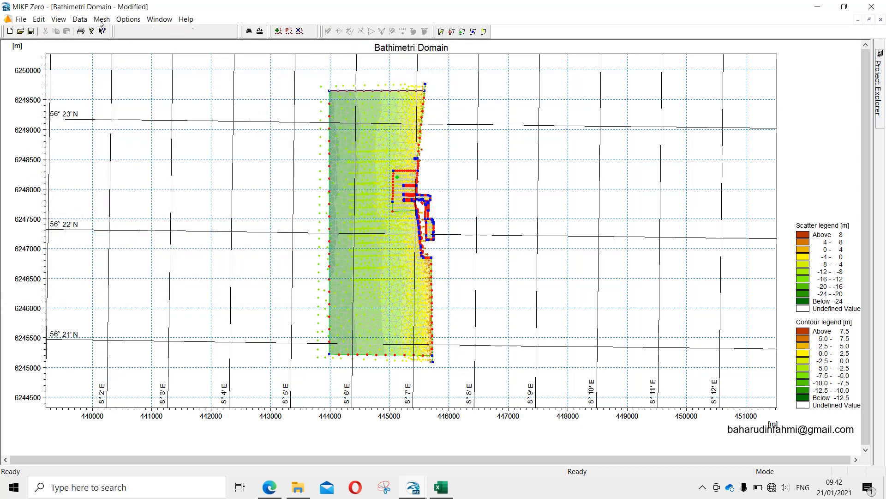
Step: Export the mesh as a mesh file named Domain 2 in the mdf bathimetri folder, without a refined mesh
click(101, 20)
click(123, 32)
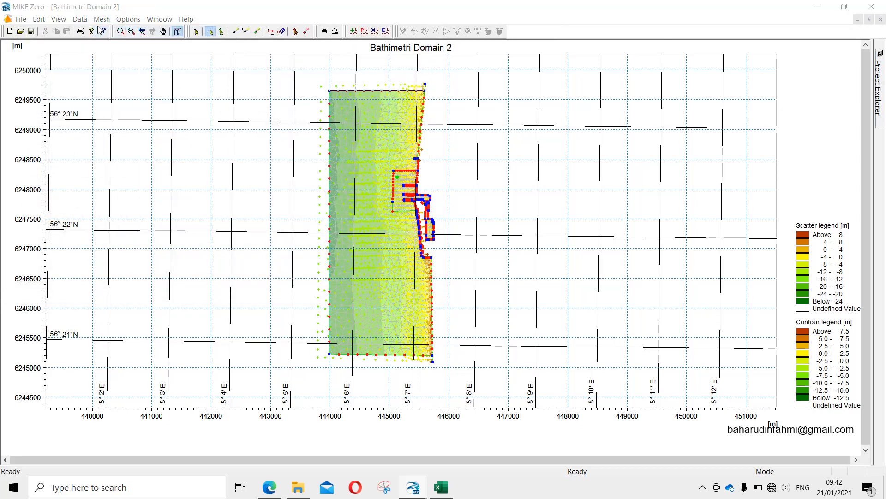
click(515, 268)
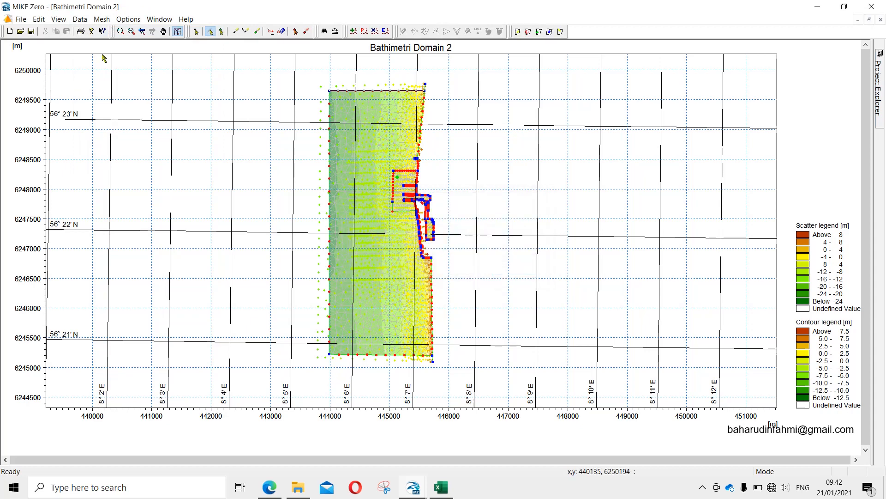
click(101, 20)
click(128, 140)
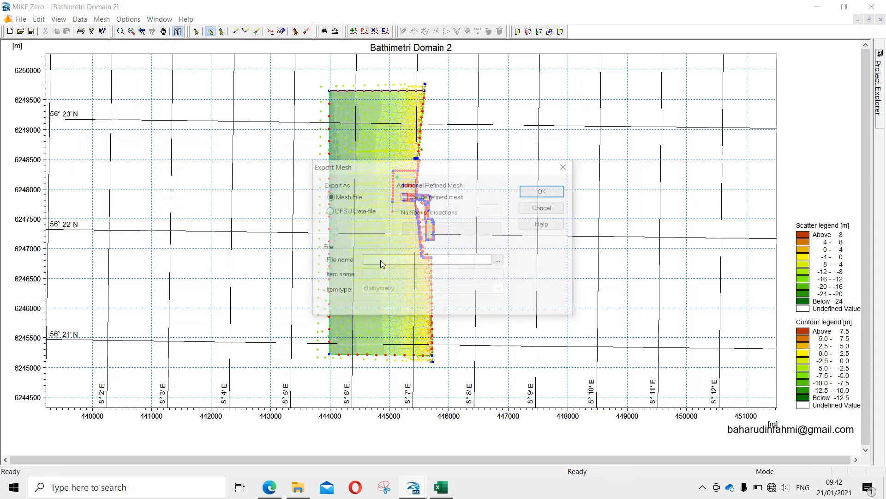
click(499, 261)
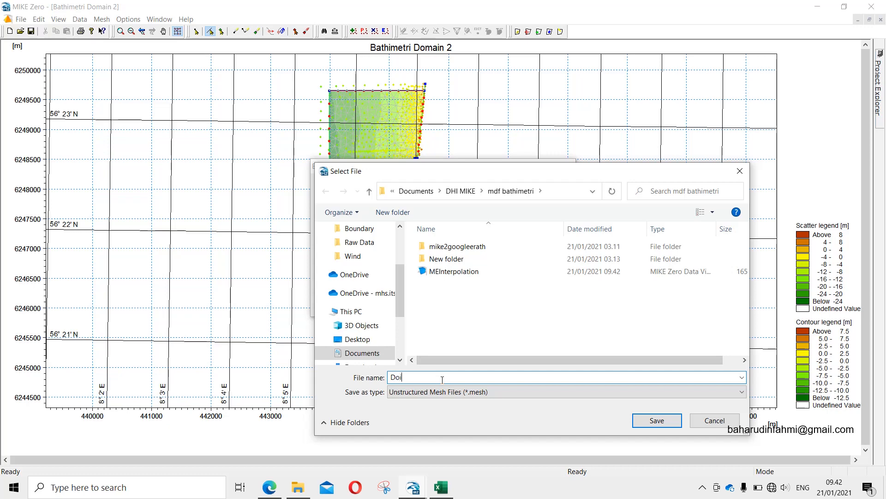
text(Domain 2)
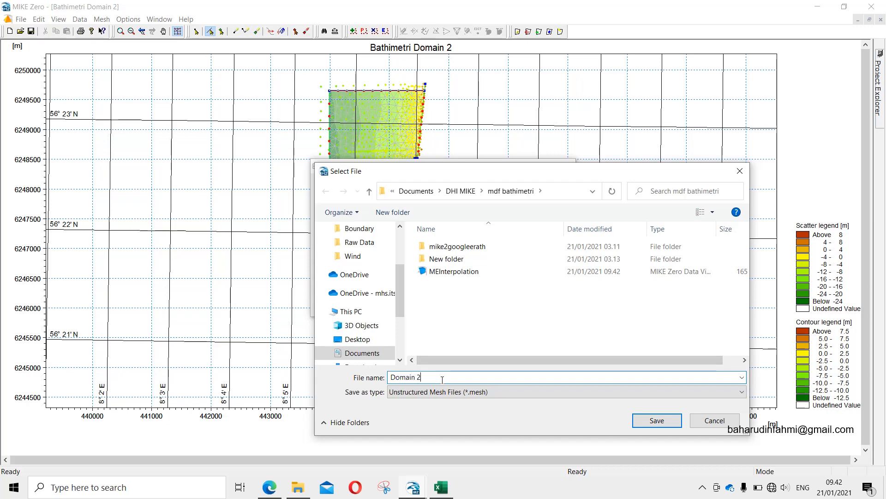
click(657, 420)
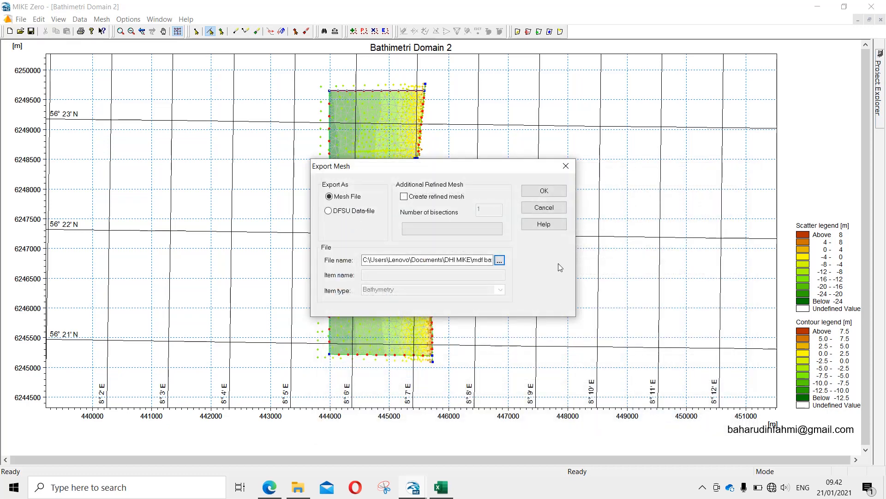
click(544, 191)
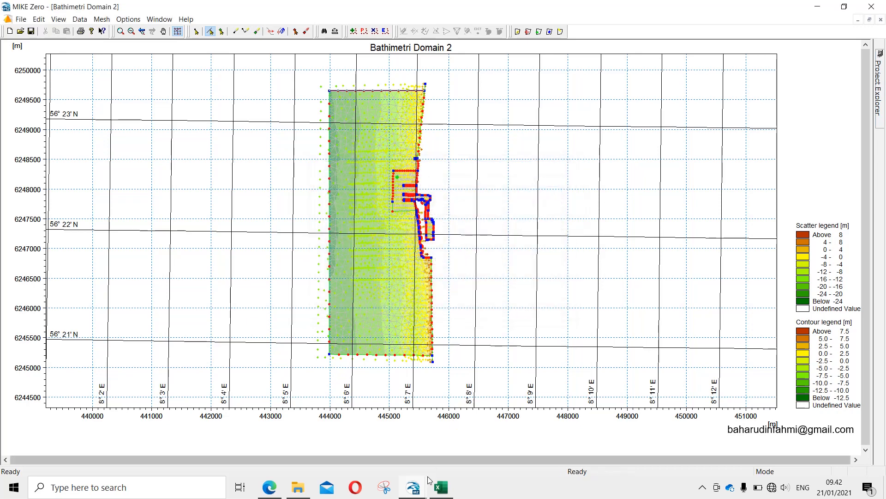
Step: Switch to the Run Model 1 setup and set its domain mesh file to Domain 2 from the mdf bathimetri folder
mouse_move(423, 482)
click(380, 431)
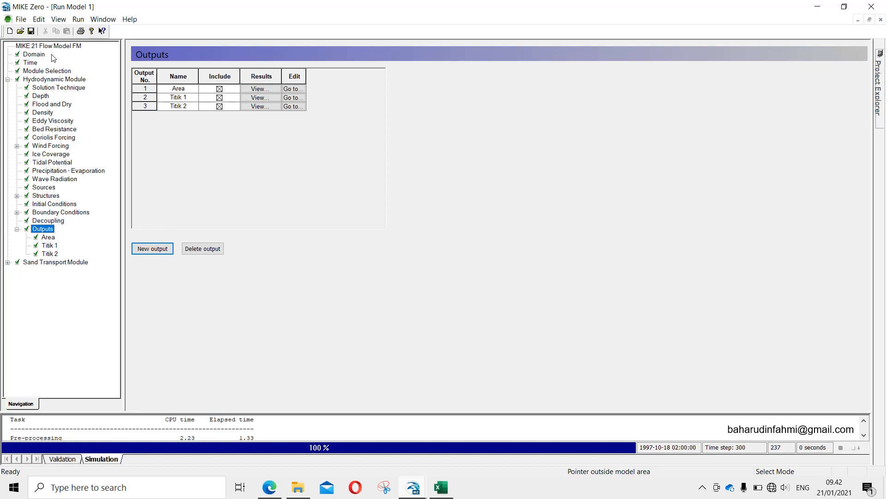
click(33, 56)
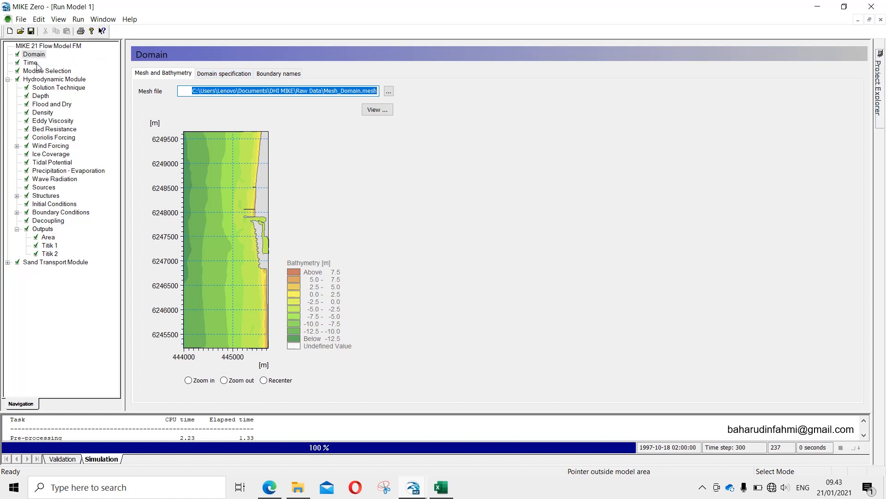
click(390, 90)
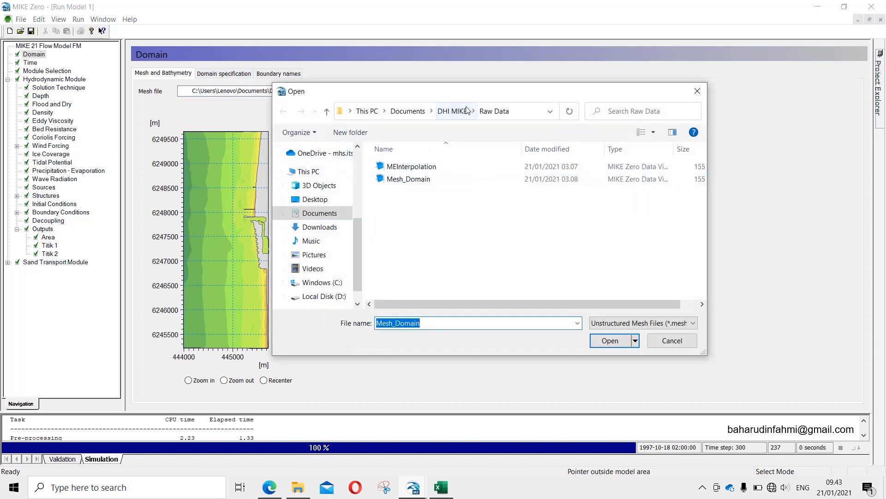
click(453, 111)
double_click(409, 179)
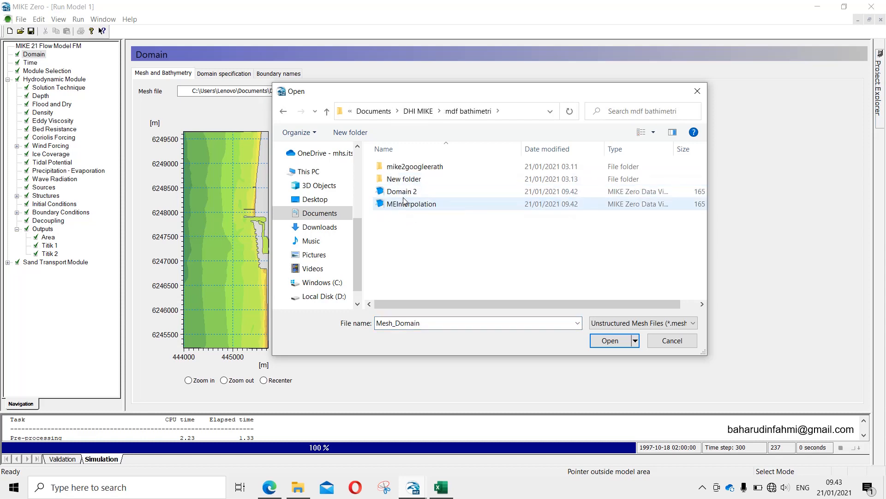
click(405, 192)
click(610, 342)
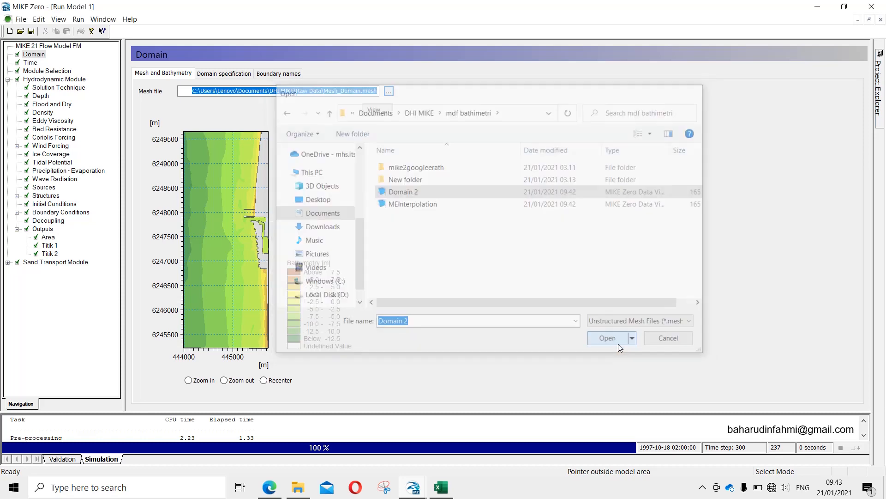
Step: Review the domain's boundary names, specification and mesh, plus the hydrodynamic outputs list and the Area output's items
click(280, 74)
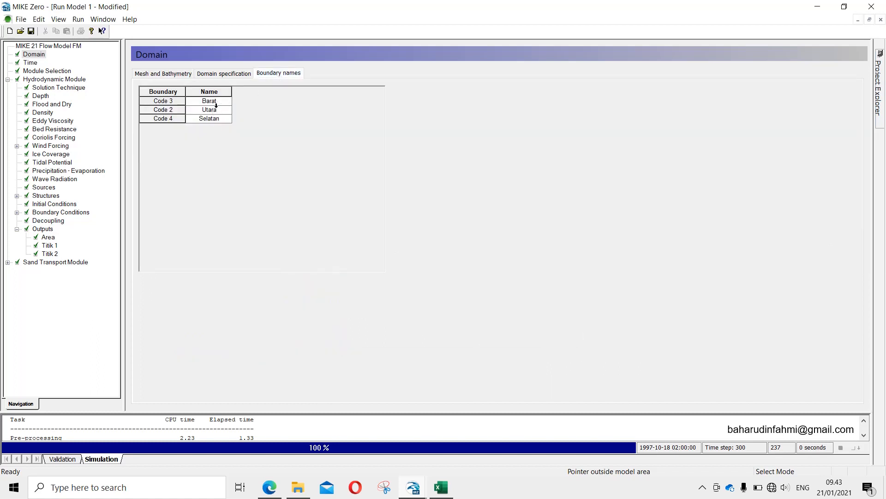
click(233, 79)
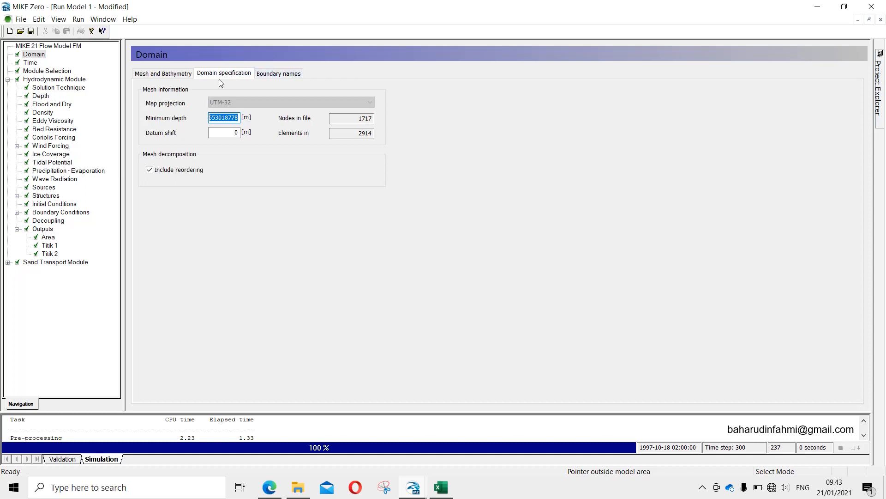
click(163, 73)
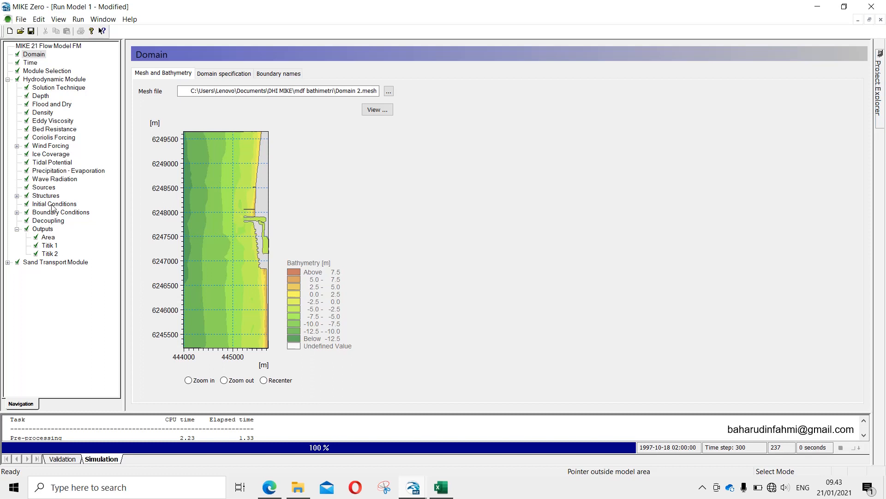
click(32, 232)
click(147, 88)
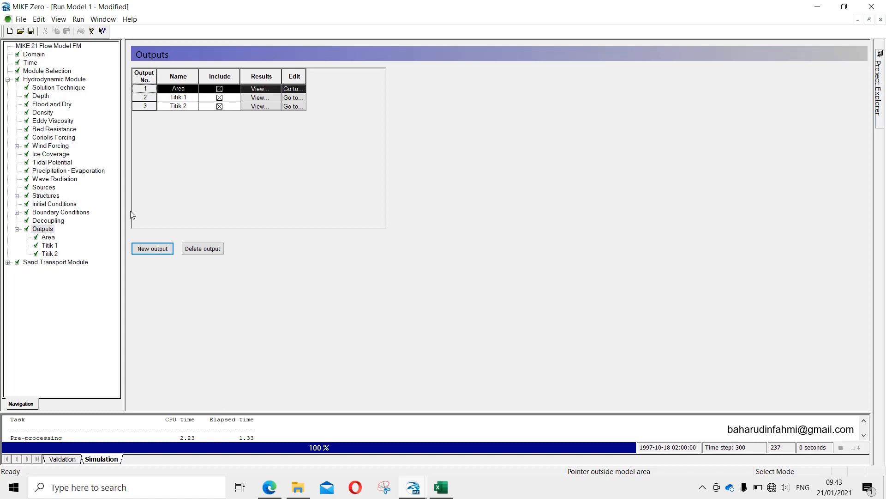
click(47, 236)
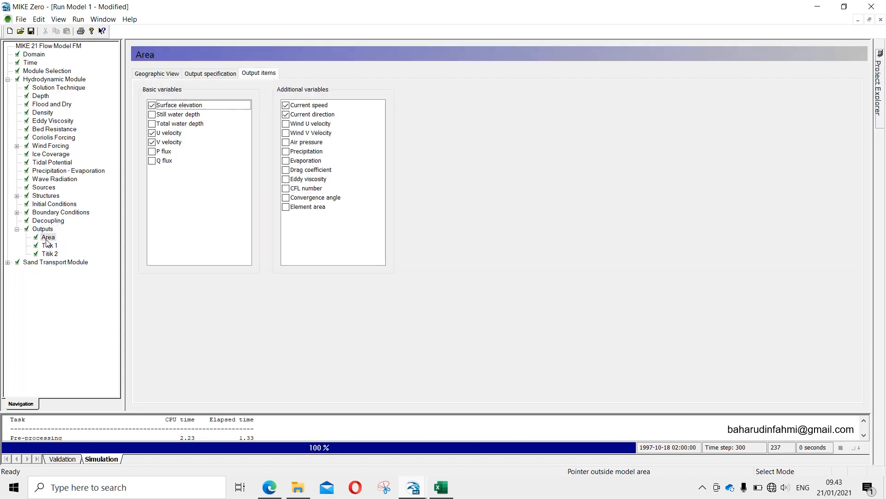
click(42, 229)
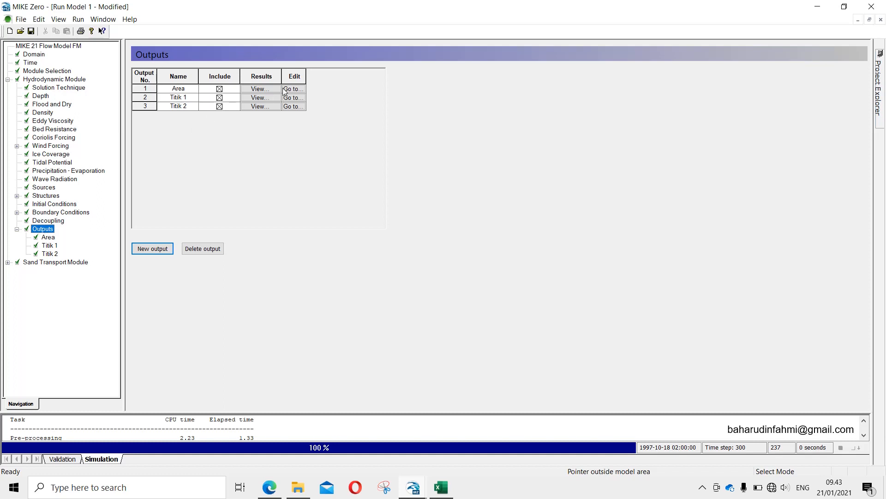
Step: Save the flow model setup as a copy named Run Model 2 in the Run Model folder
click(21, 18)
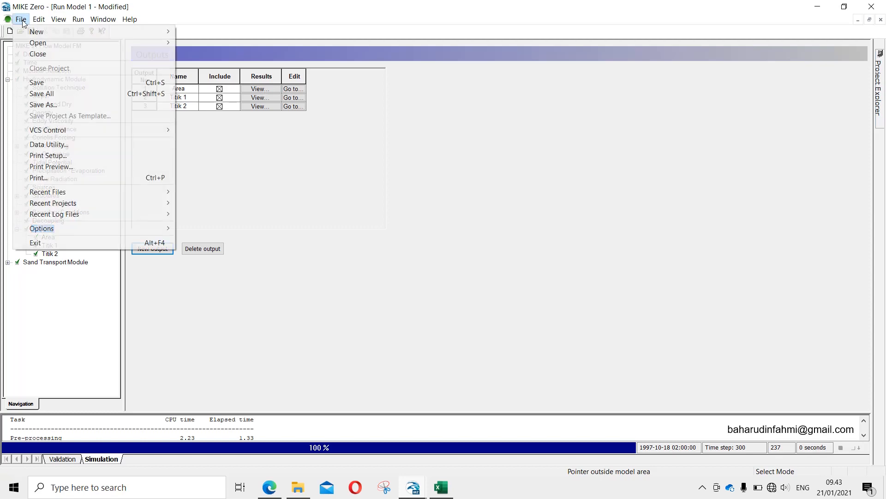
click(41, 104)
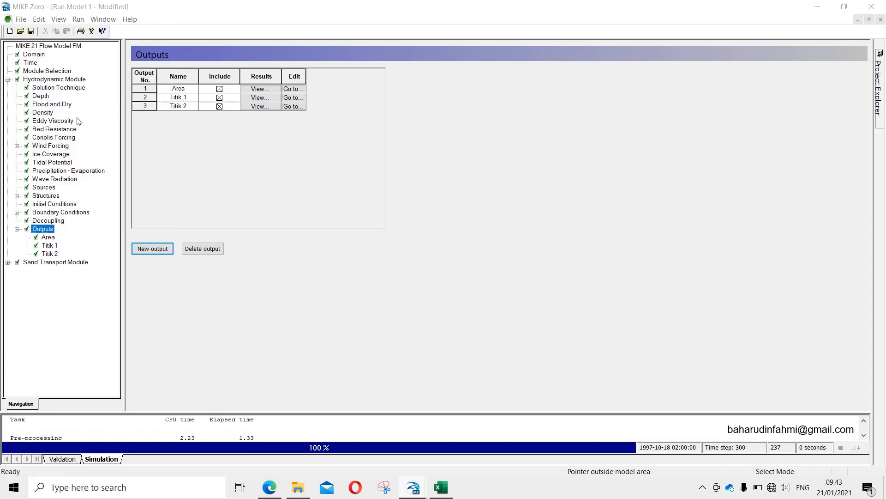
click(384, 297)
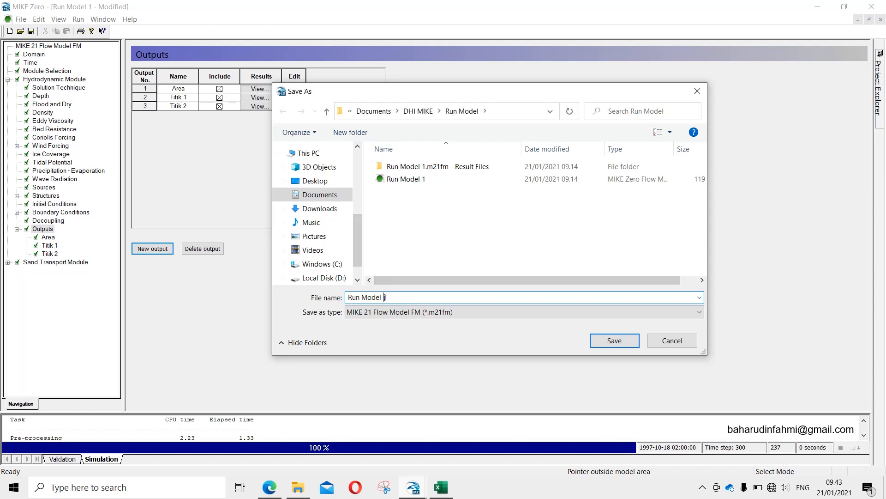
text(2)
click(614, 340)
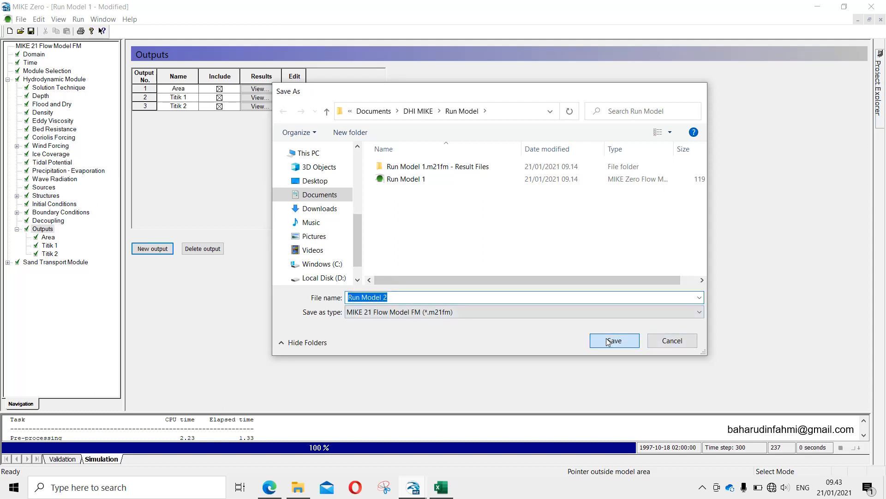
Step: Check the simulation period and the Area output's specification, and examine the breakwaters up close in its geographic view
click(25, 64)
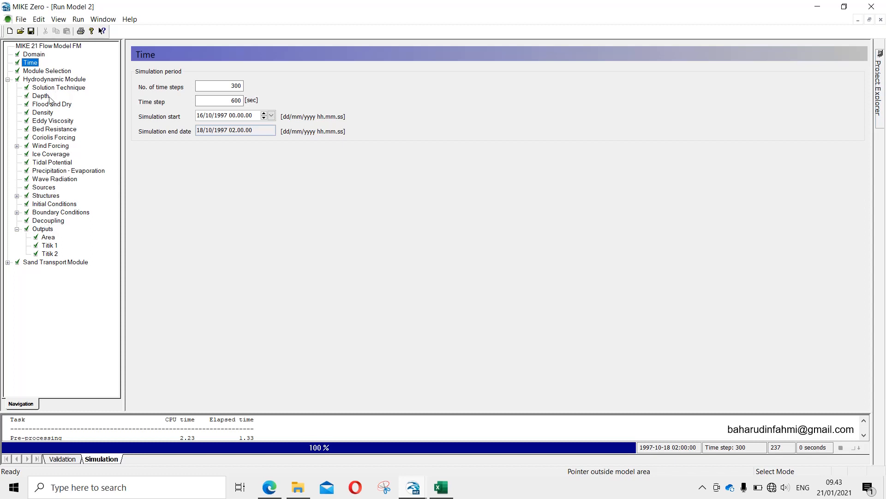
click(44, 229)
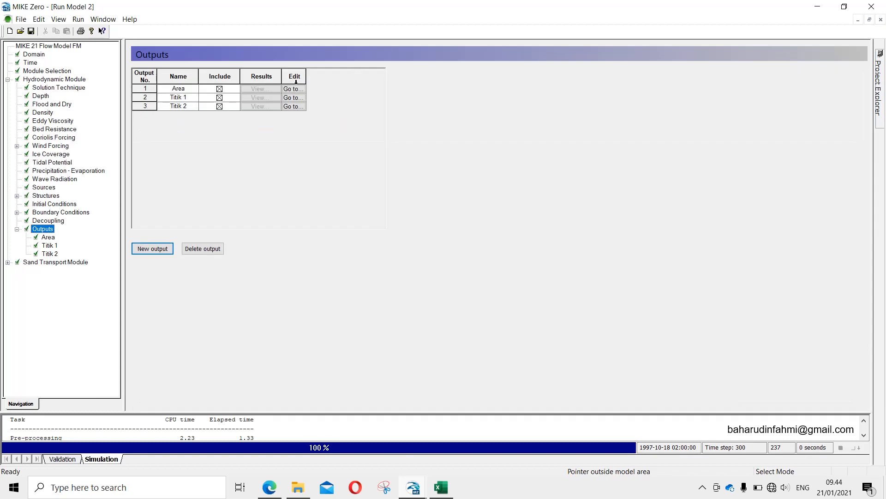
click(295, 88)
click(219, 75)
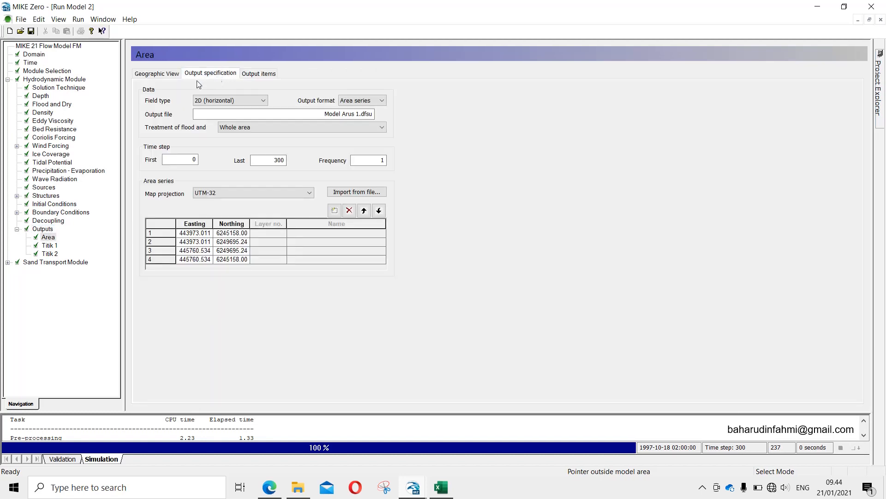
click(171, 77)
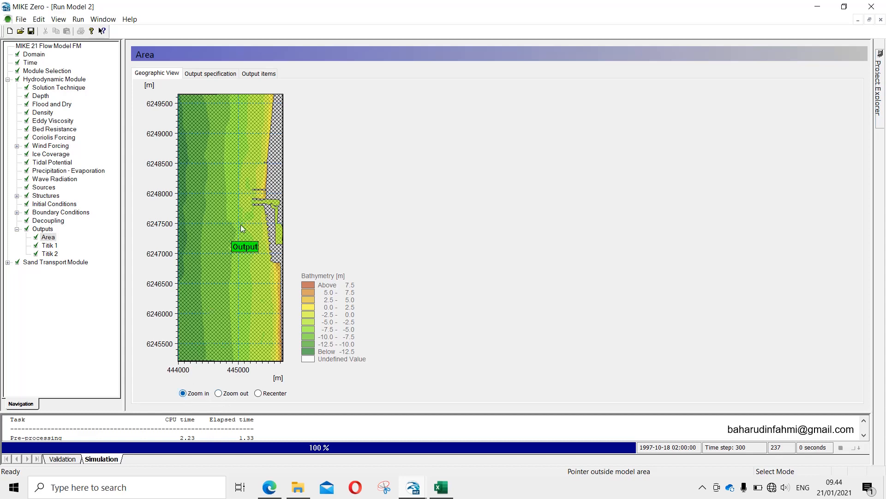
drag(240, 182, 277, 220)
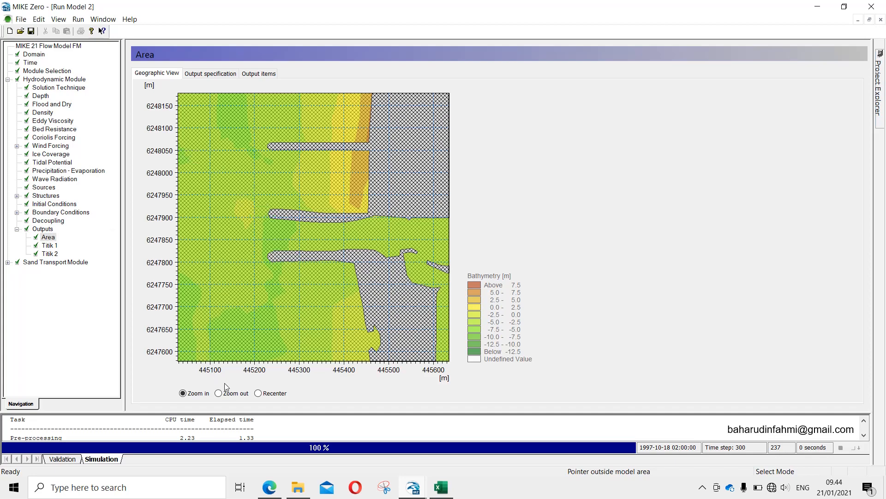
Step: Examine the Area output's map beyond the breakwaters, then review the sand transport outputs list and Output 1's items and geographic view
click(265, 394)
click(277, 273)
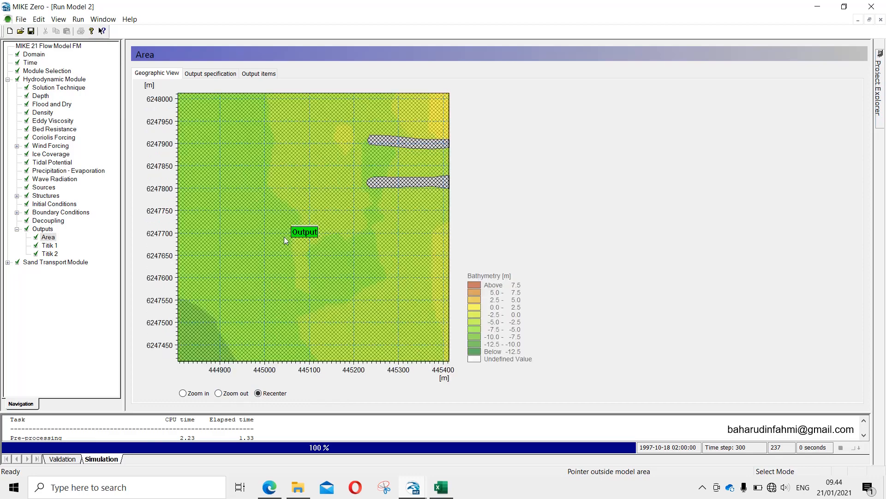
click(234, 393)
click(325, 172)
click(324, 172)
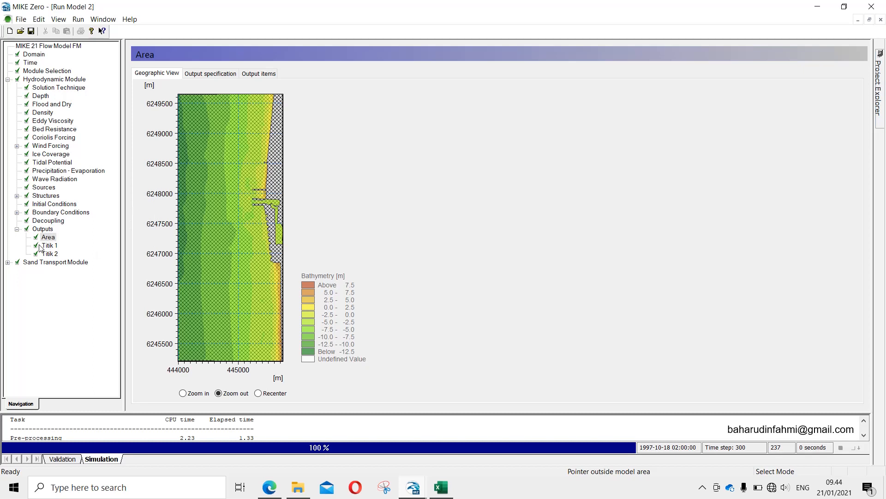
click(17, 230)
click(8, 238)
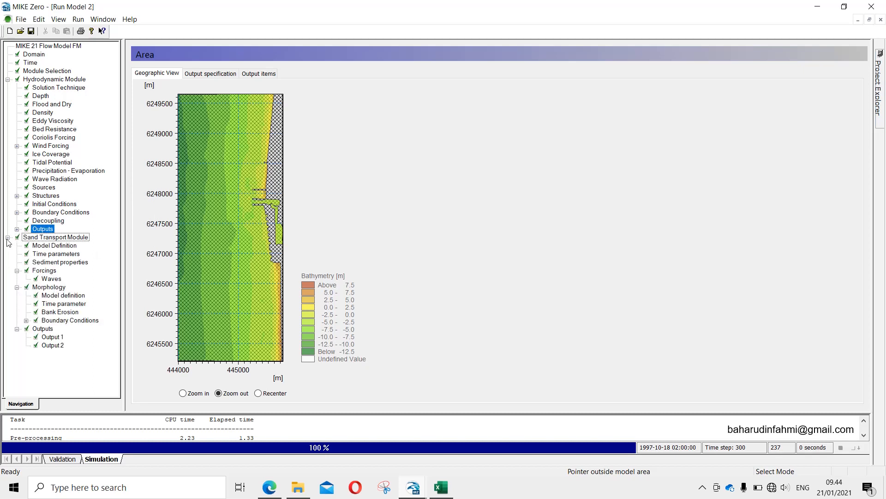
click(40, 329)
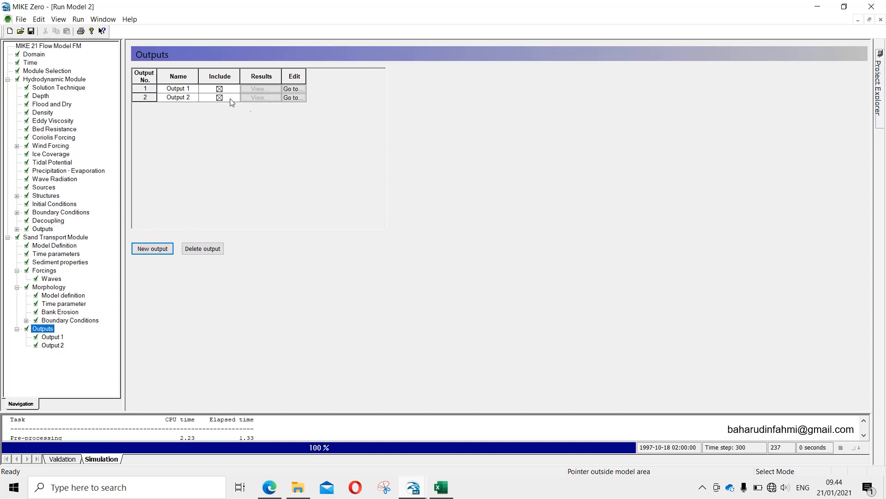
click(50, 337)
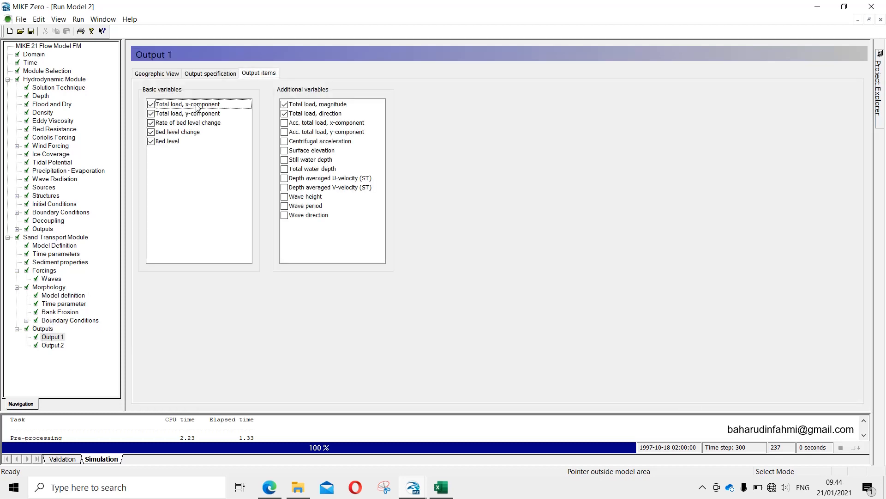
click(163, 75)
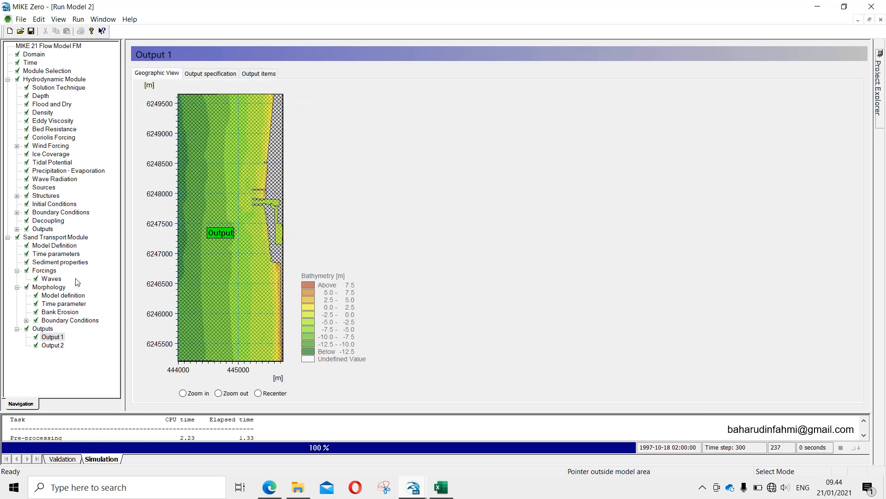
Step: Recheck the domain's mesh file and the hydrodynamic outputs list in the Run Model 2 setup
click(34, 55)
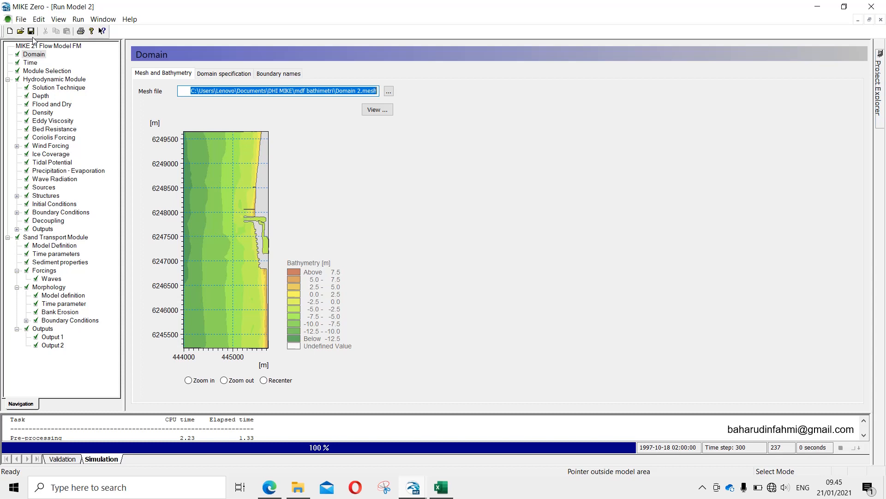
click(17, 229)
click(42, 230)
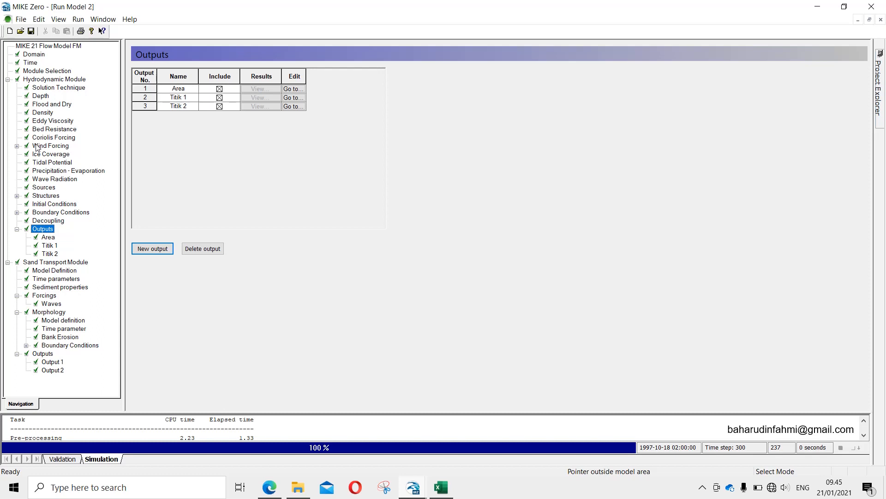
click(7, 80)
click(8, 88)
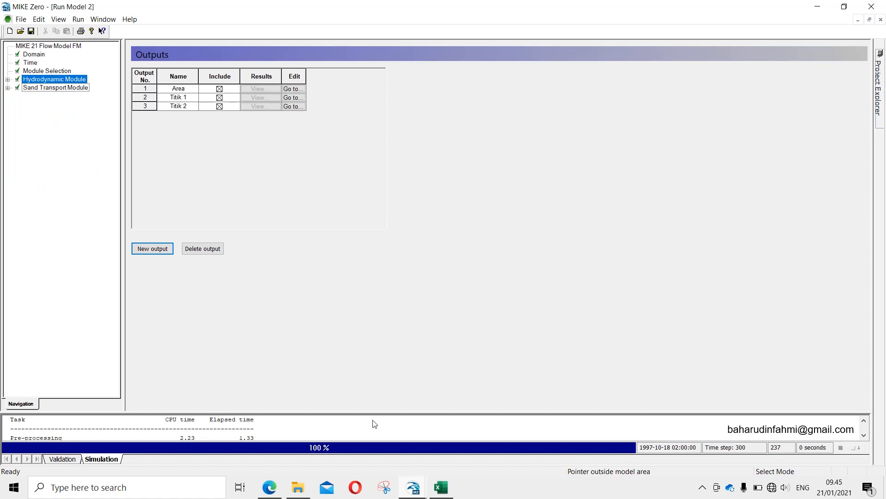
Step: Switch to Book1 in Excel and copy the seven points' x and y coordinates in B2:C8
click(445, 495)
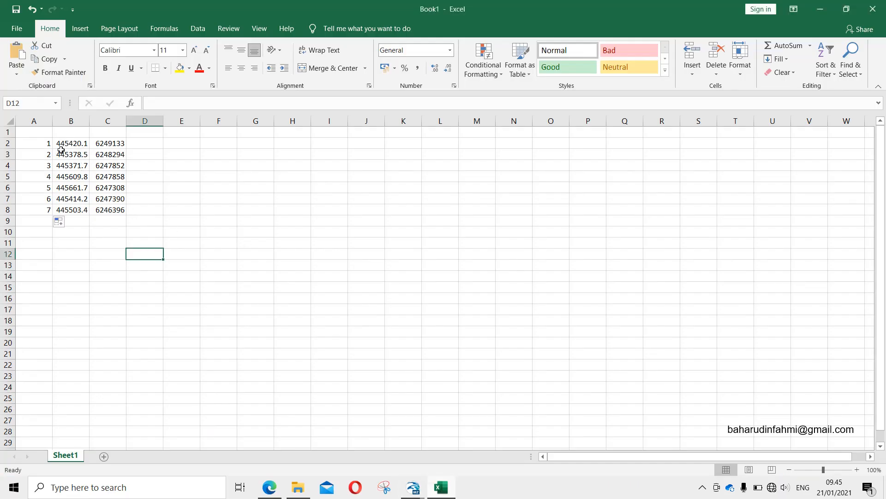
drag(65, 142, 92, 211)
key(ctrl+c)
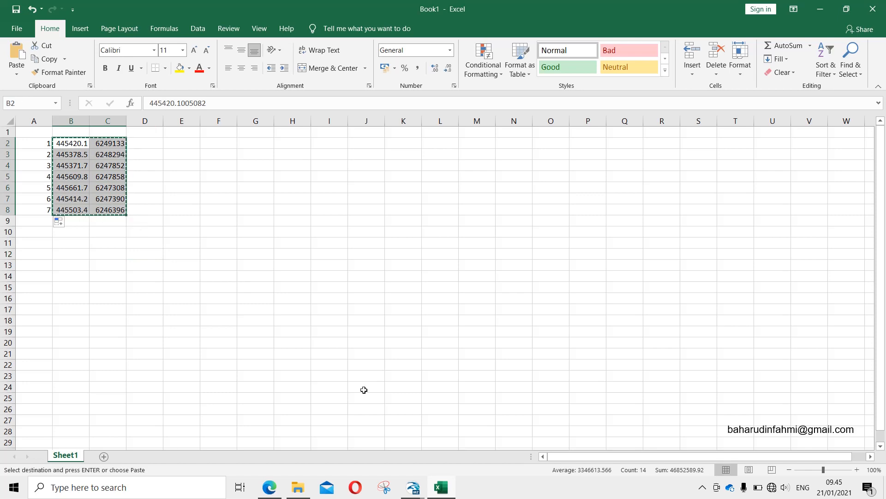
Step: Return to the Run Model 2 setup and check the hydrodynamic outputs list and Titik 2's location on the map
mouse_move(408, 469)
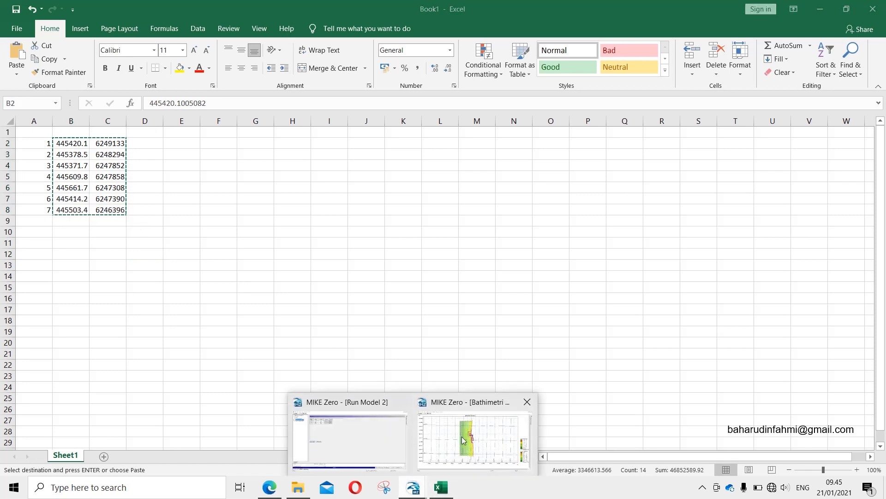
click(401, 445)
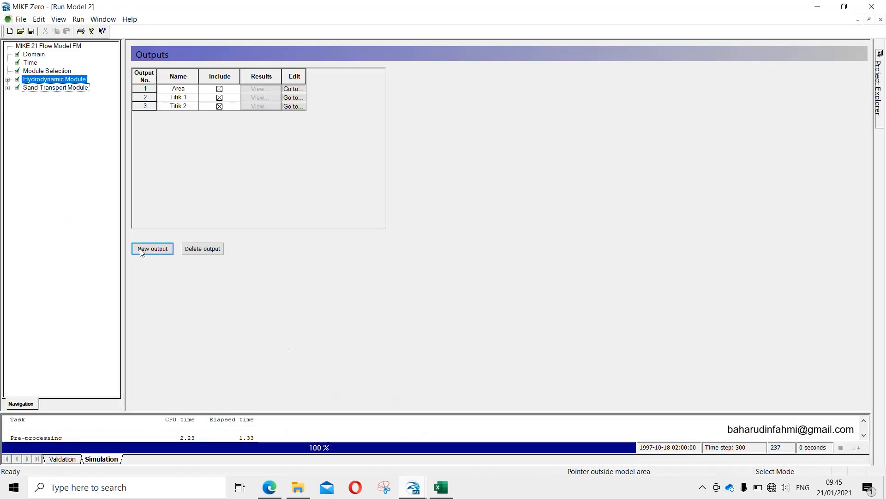
click(9, 80)
click(41, 229)
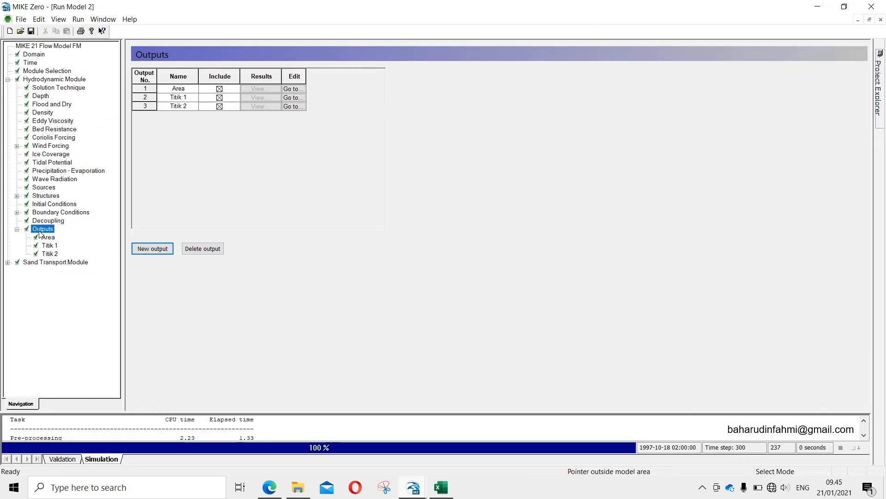
click(249, 89)
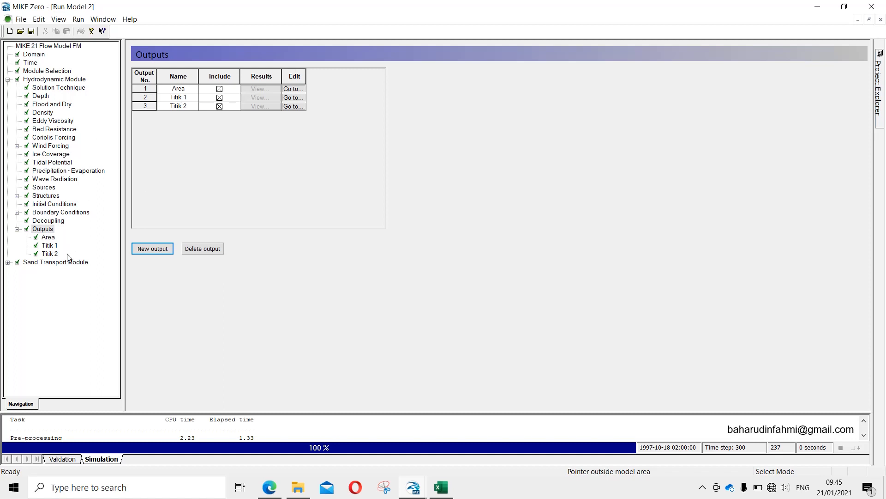
click(51, 253)
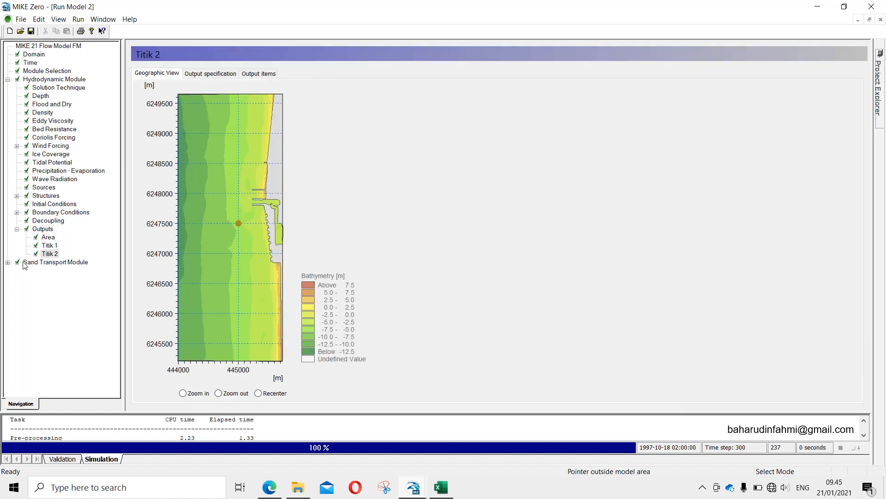
click(17, 229)
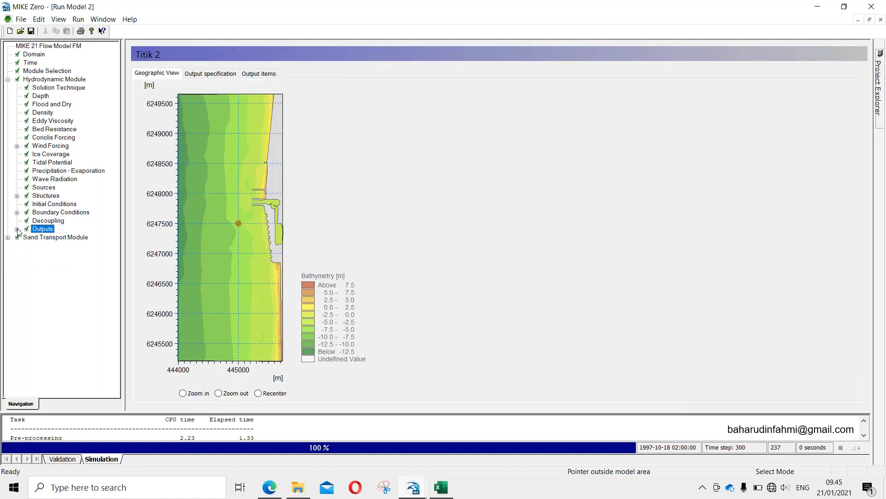
Step: Open Model Sediment 1 from the Run Model 1 result files in the Run Model folder and maximize its data view
click(298, 493)
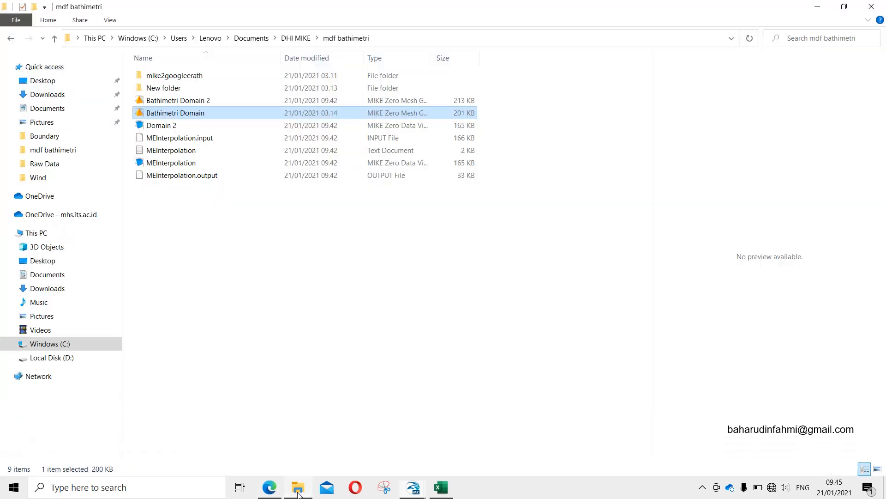
click(243, 196)
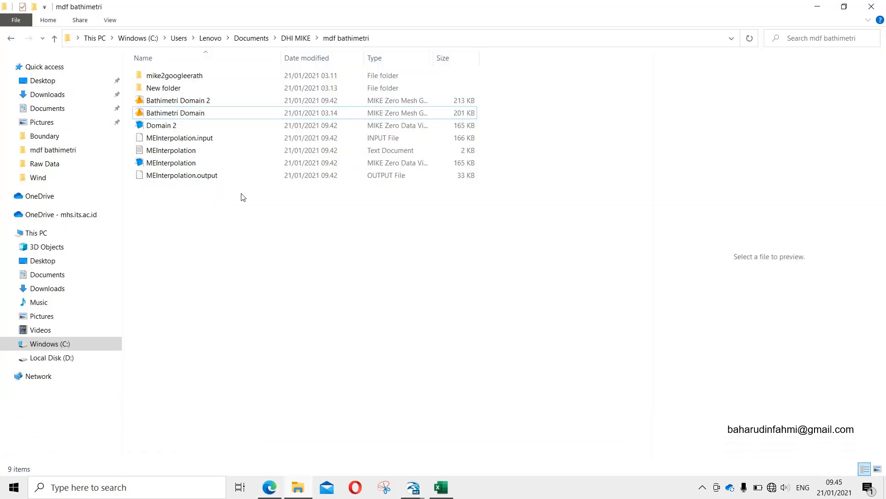
click(303, 39)
double_click(164, 114)
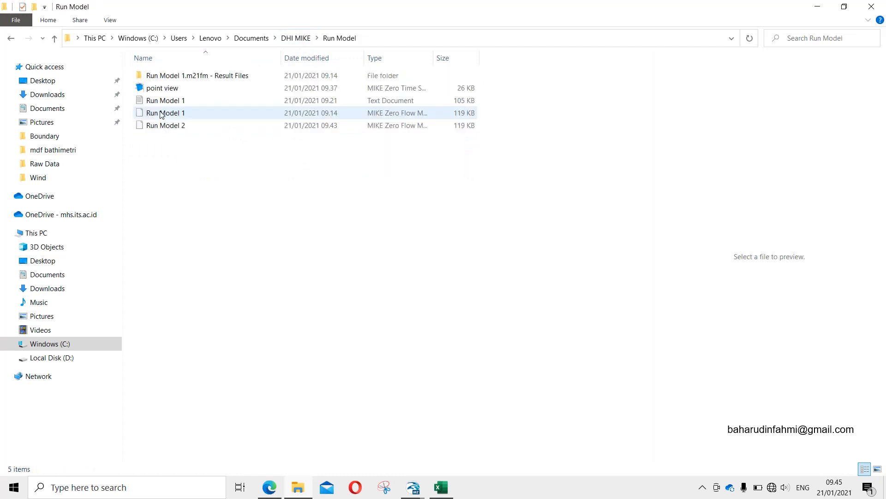
double_click(171, 76)
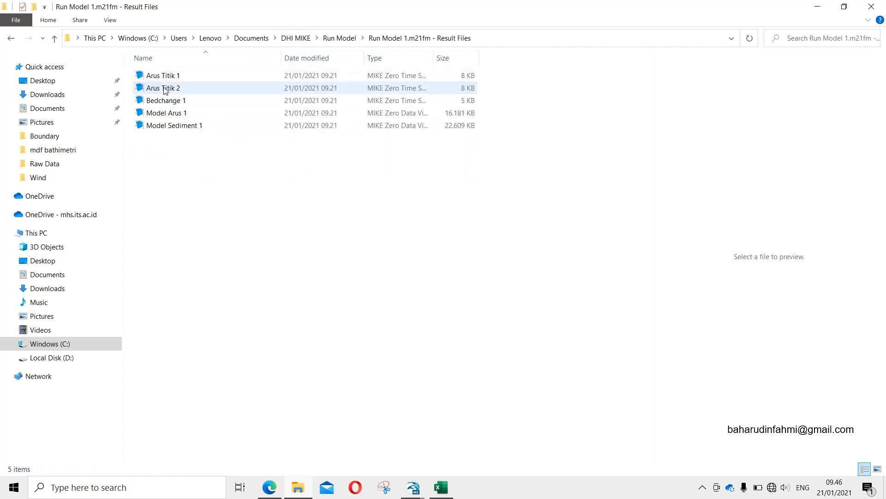
click(165, 127)
click(165, 127)
click(165, 152)
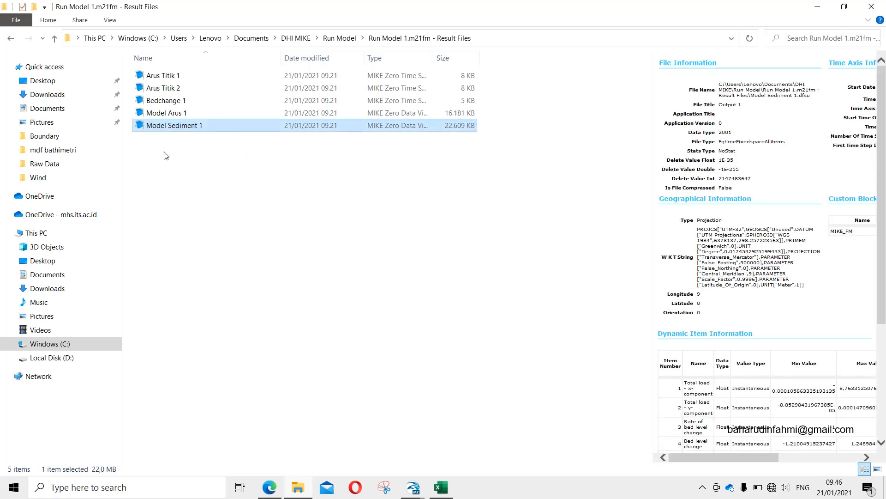
click(158, 131)
double_click(158, 134)
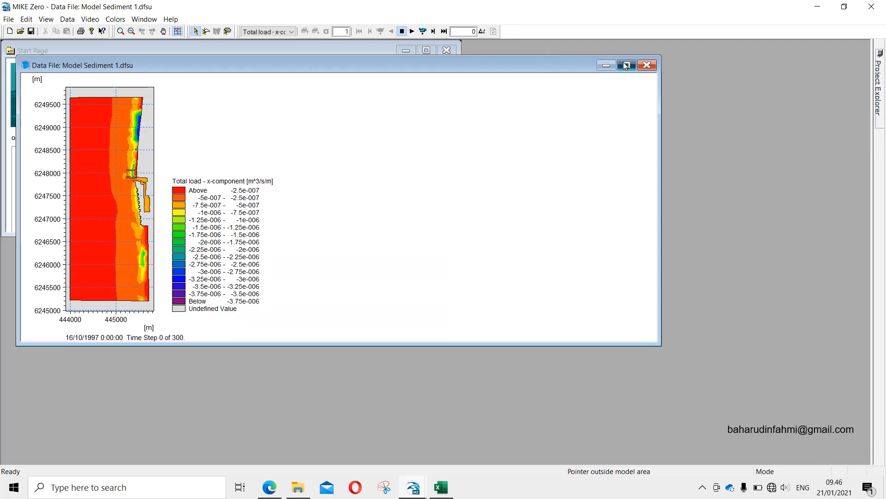
click(633, 64)
click(80, 19)
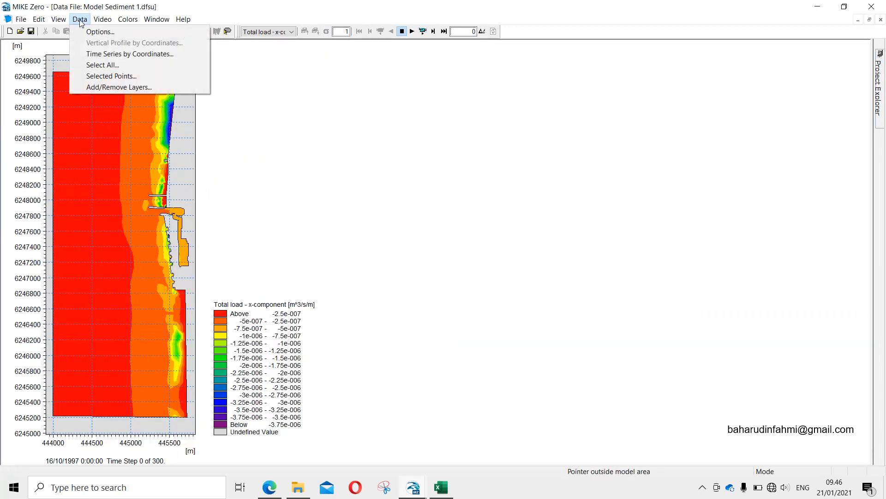
click(103, 54)
click(471, 150)
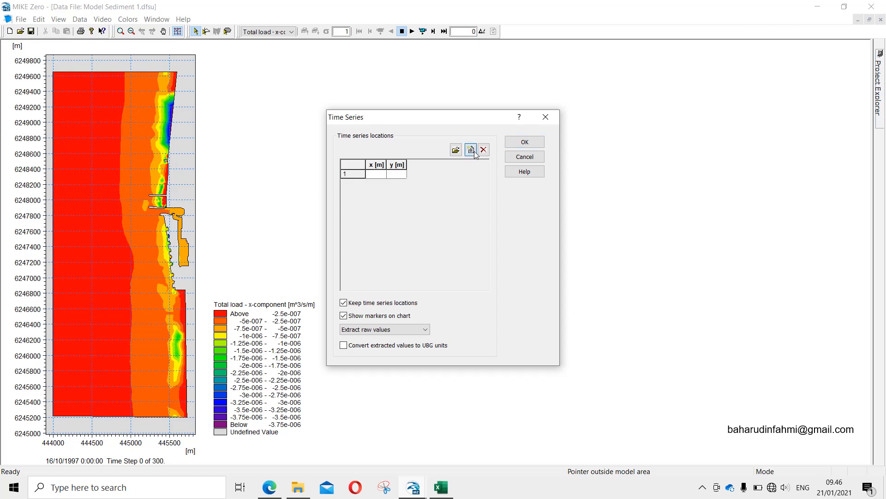
click(359, 165)
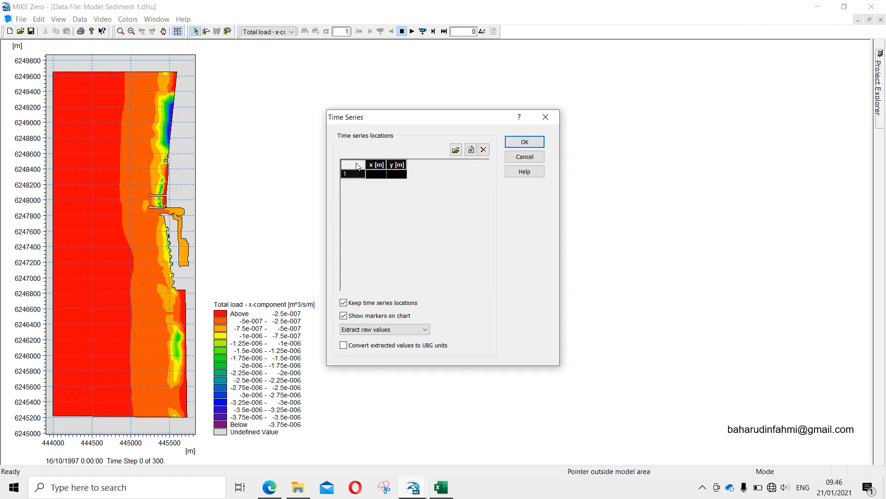
key(ctrl+v)
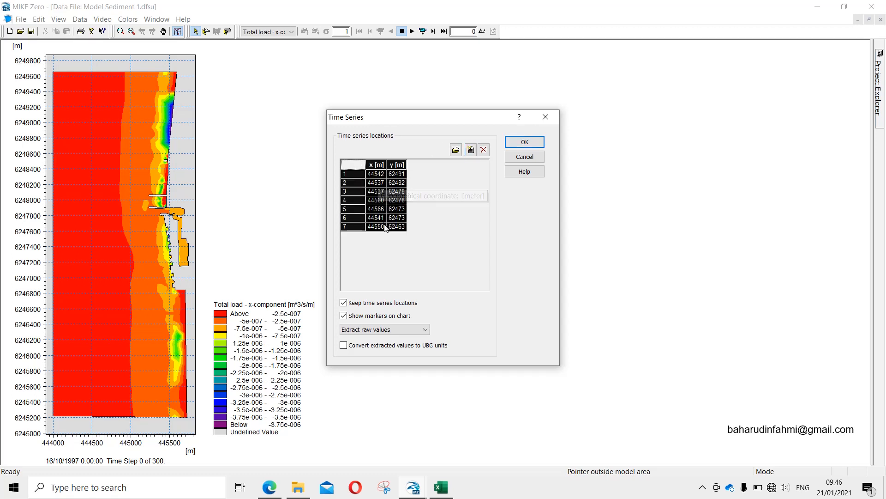
click(519, 157)
Step: Display the Bed level change item of Model Sediment 1 and recheck the copied point coordinates in Excel
click(290, 31)
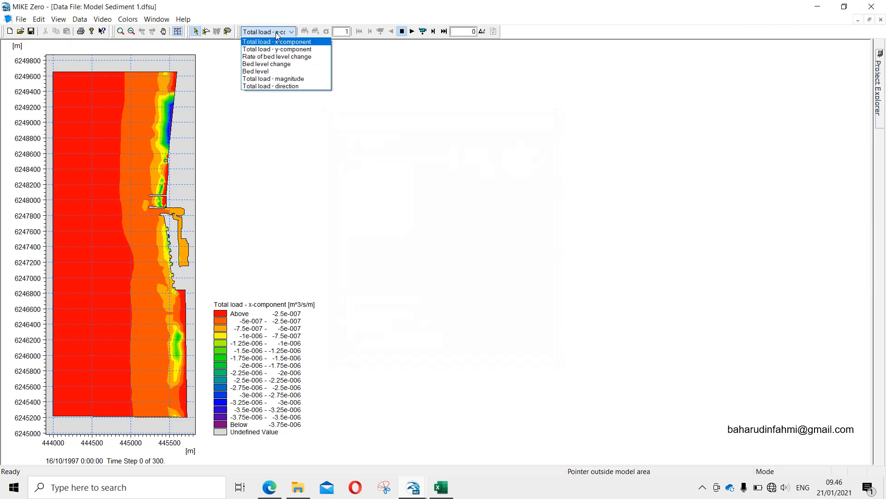
click(266, 64)
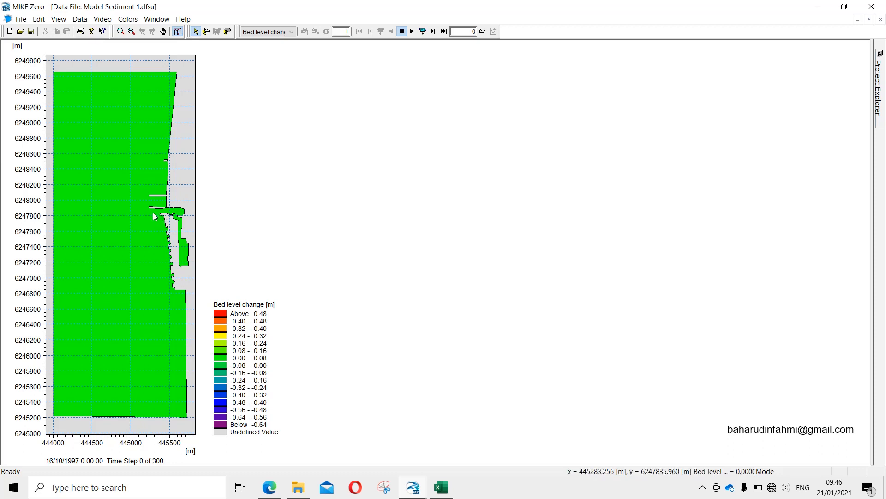
click(80, 19)
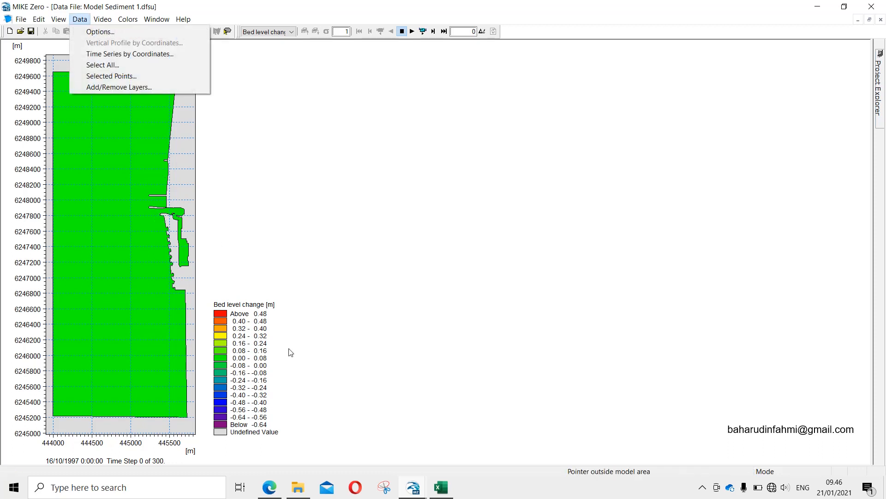
click(441, 487)
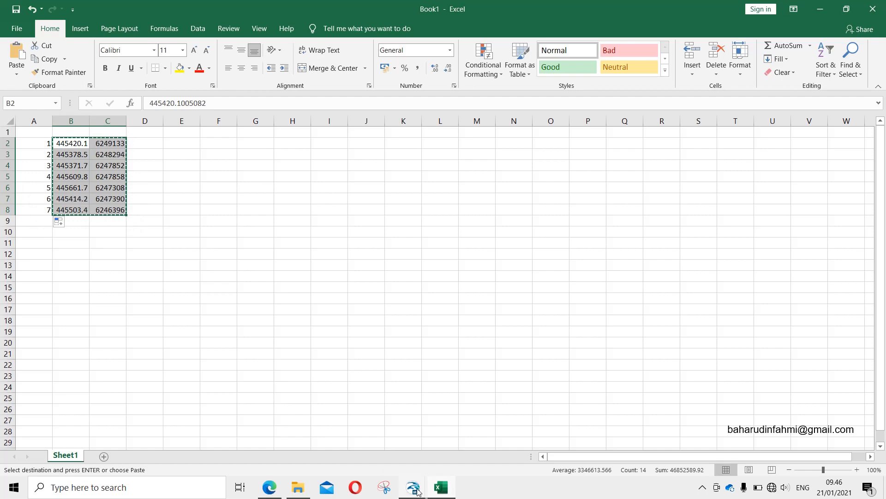
mouse_move(417, 491)
click(538, 444)
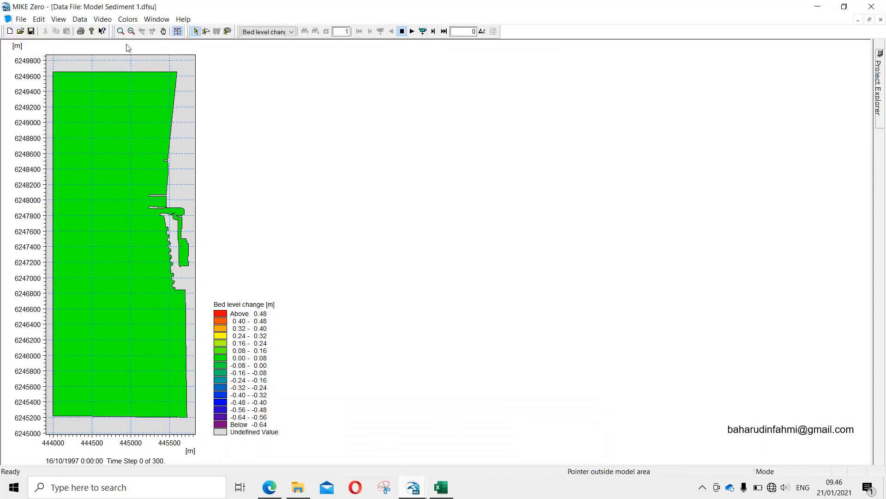
Step: Extract Bed level change time series by coordinates at the seven copied points, keeping locations and markers and extracting raw values
click(80, 19)
click(98, 54)
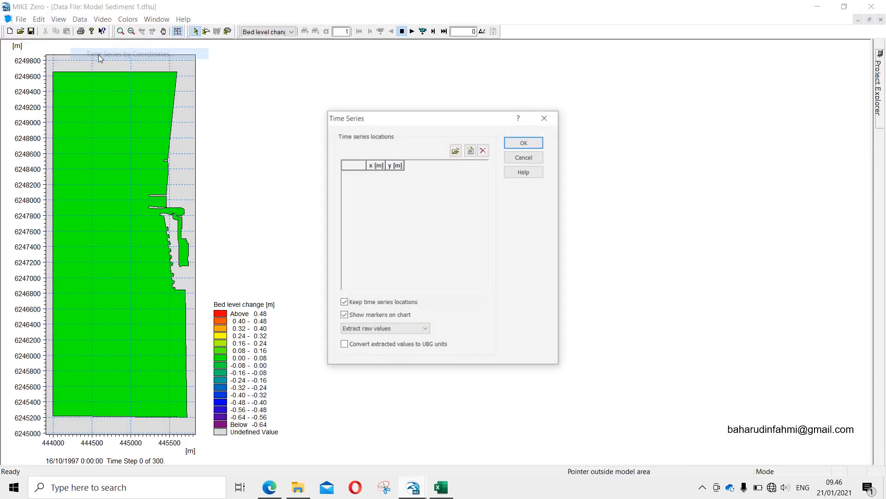
click(471, 151)
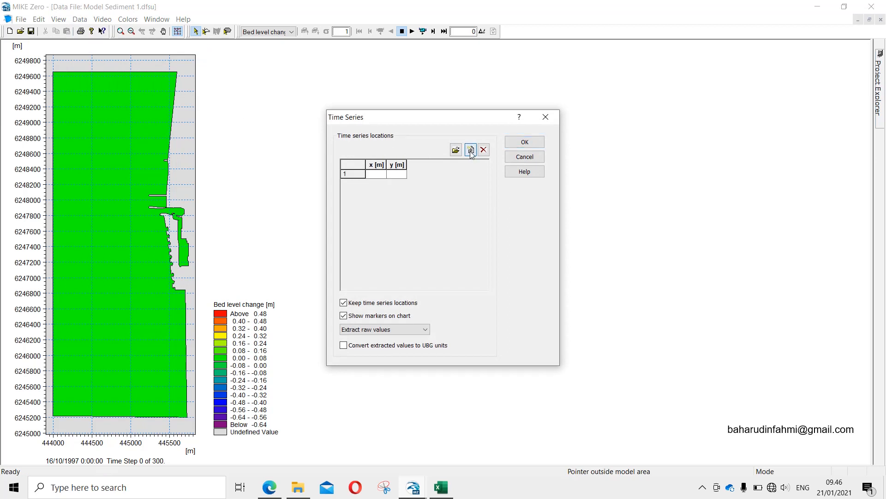
click(353, 165)
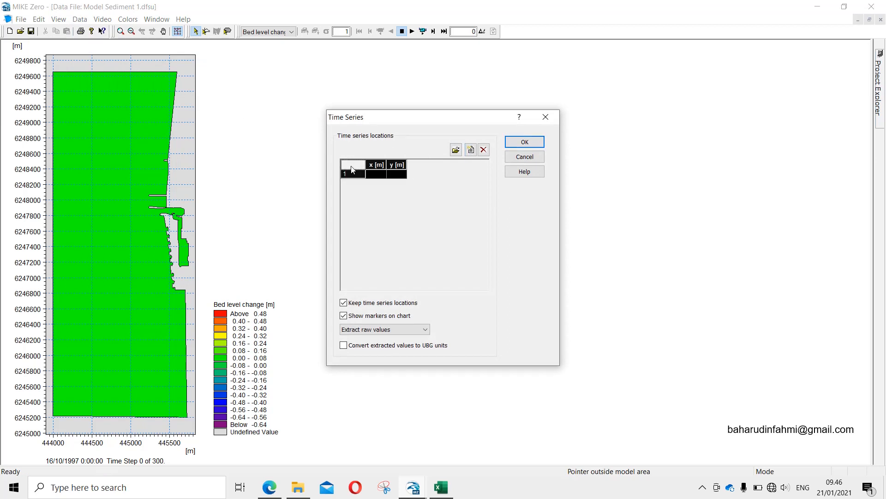
key(ctrl+v)
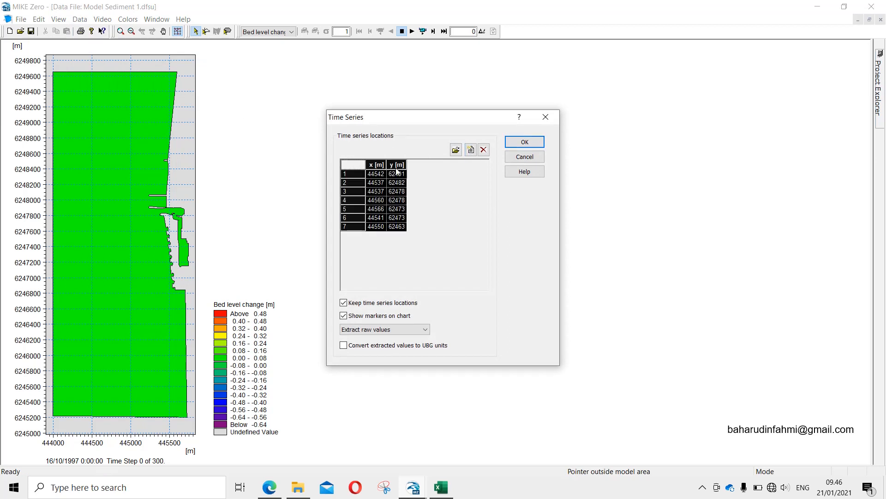
click(509, 142)
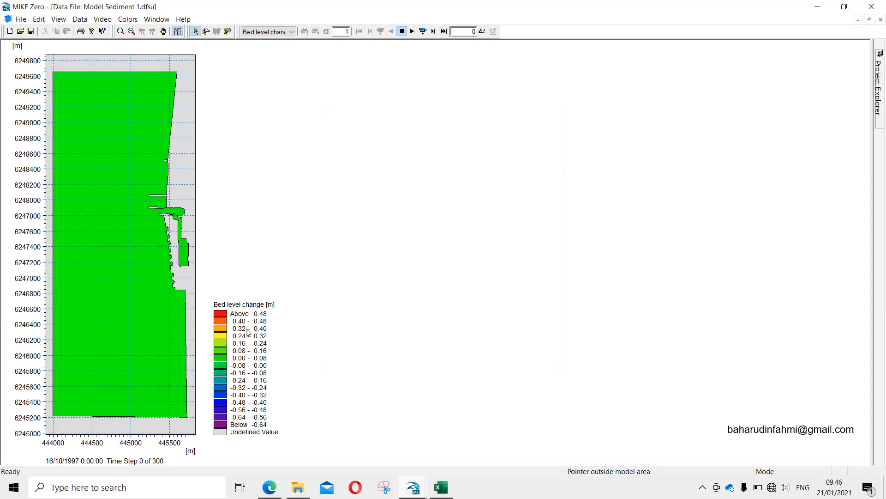
Step: Close the bed level change time series plot and the Model Sediment 1 data file
right_click(497, 200)
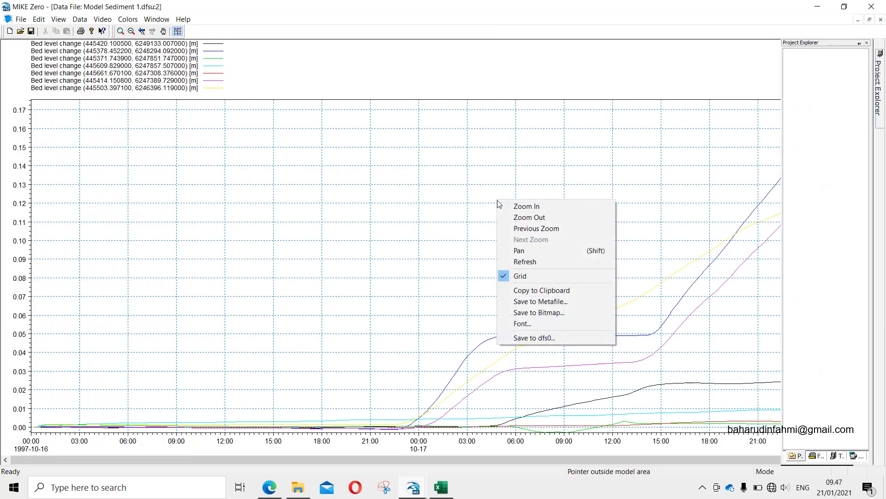
click(881, 19)
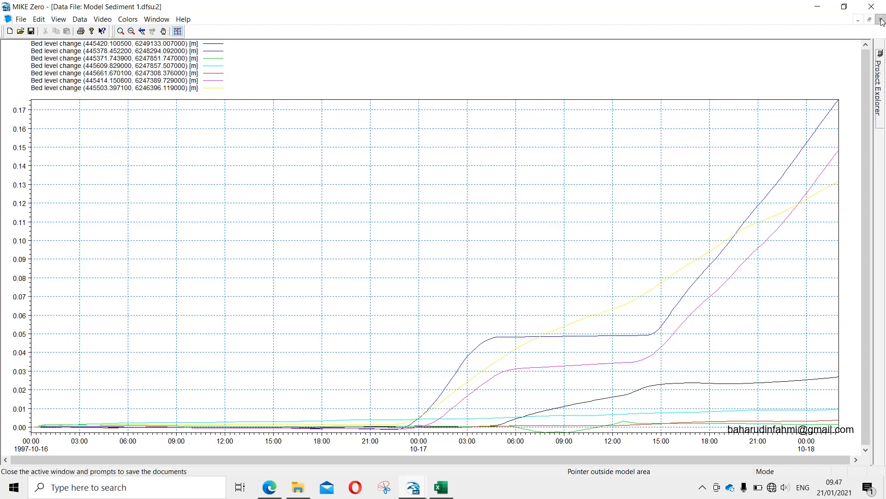
click(881, 19)
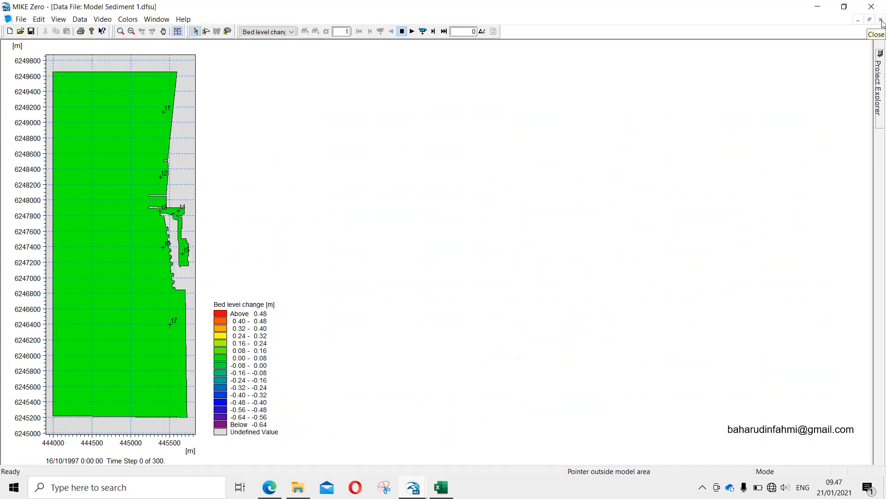
click(881, 20)
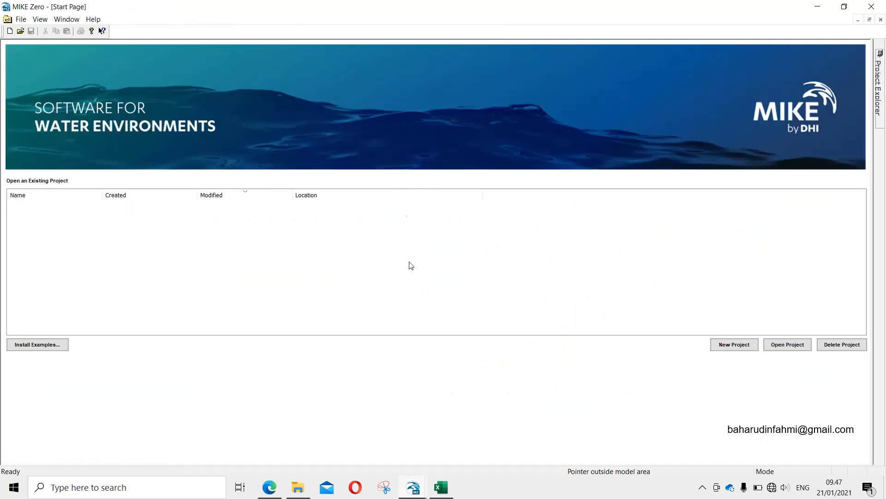
Step: Switch back to the Run Model 2 setup and collapse the Hydrodynamic Module branch
mouse_move(418, 494)
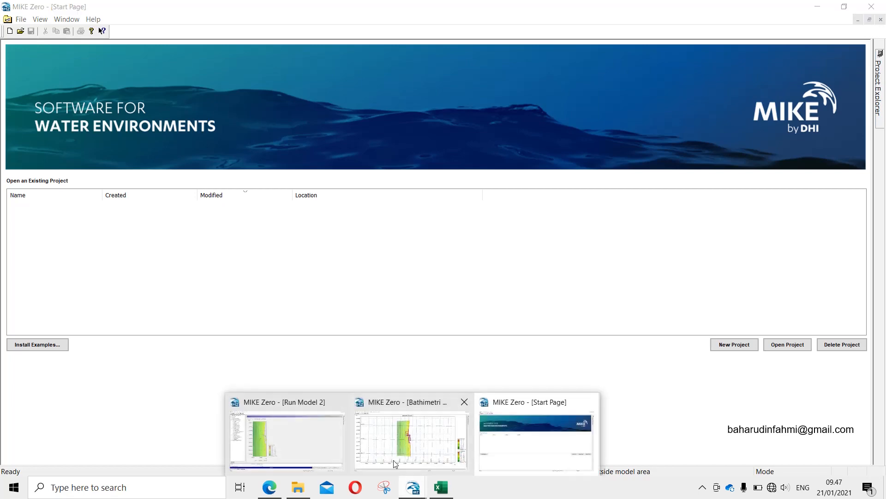
click(326, 453)
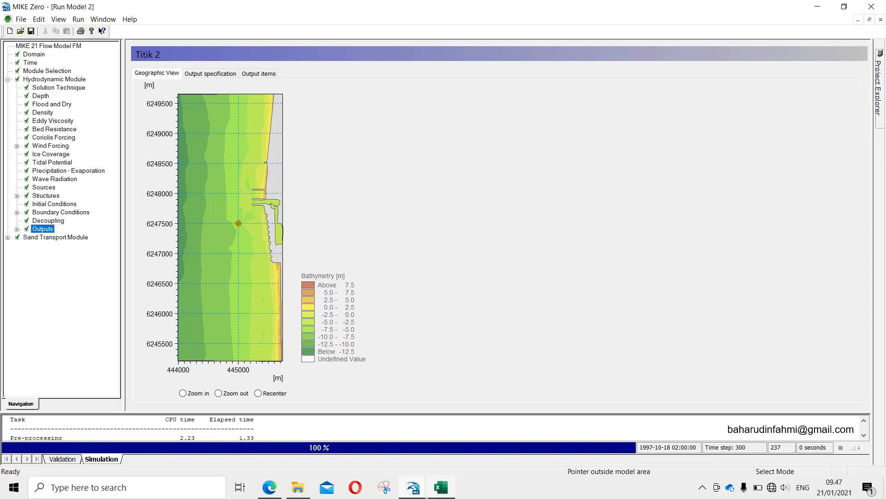
click(414, 493)
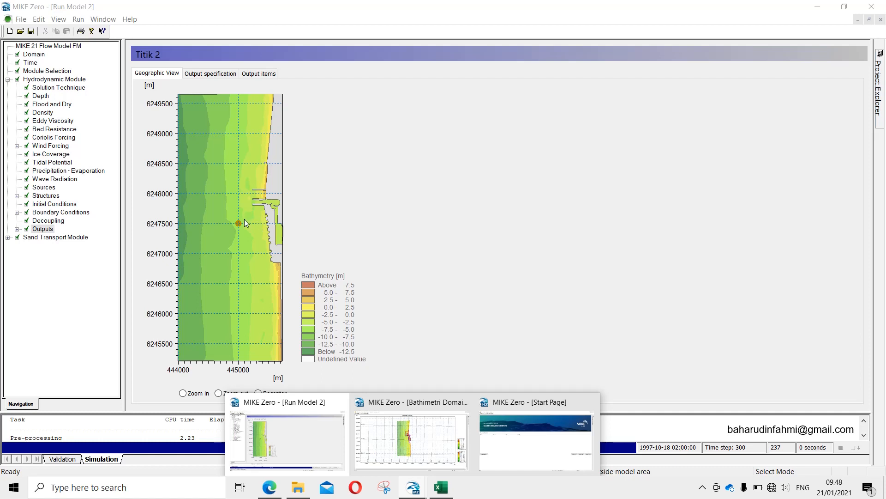
click(268, 439)
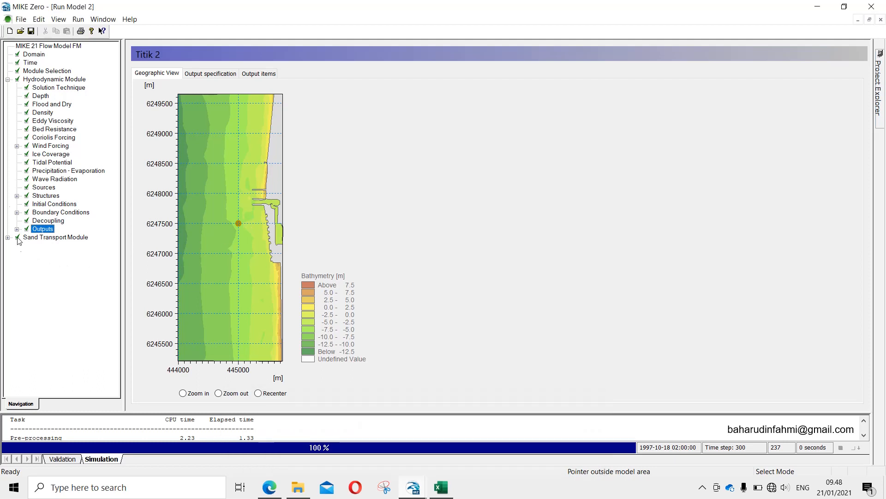
click(8, 79)
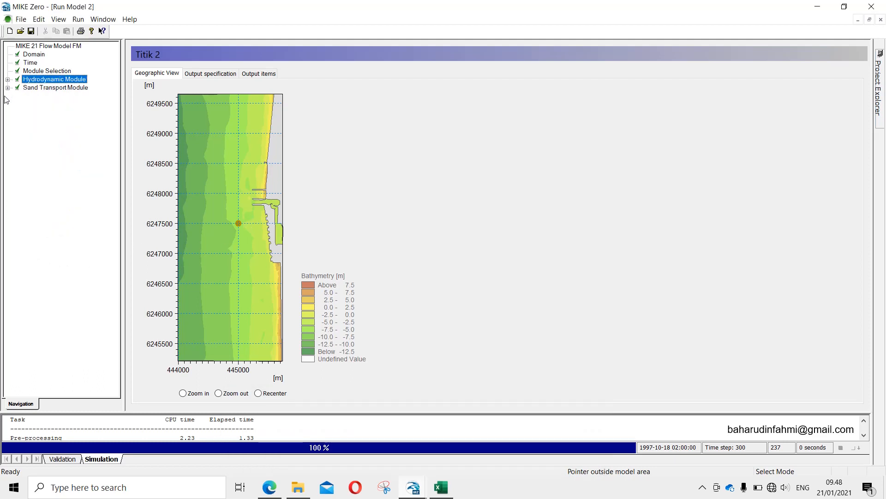